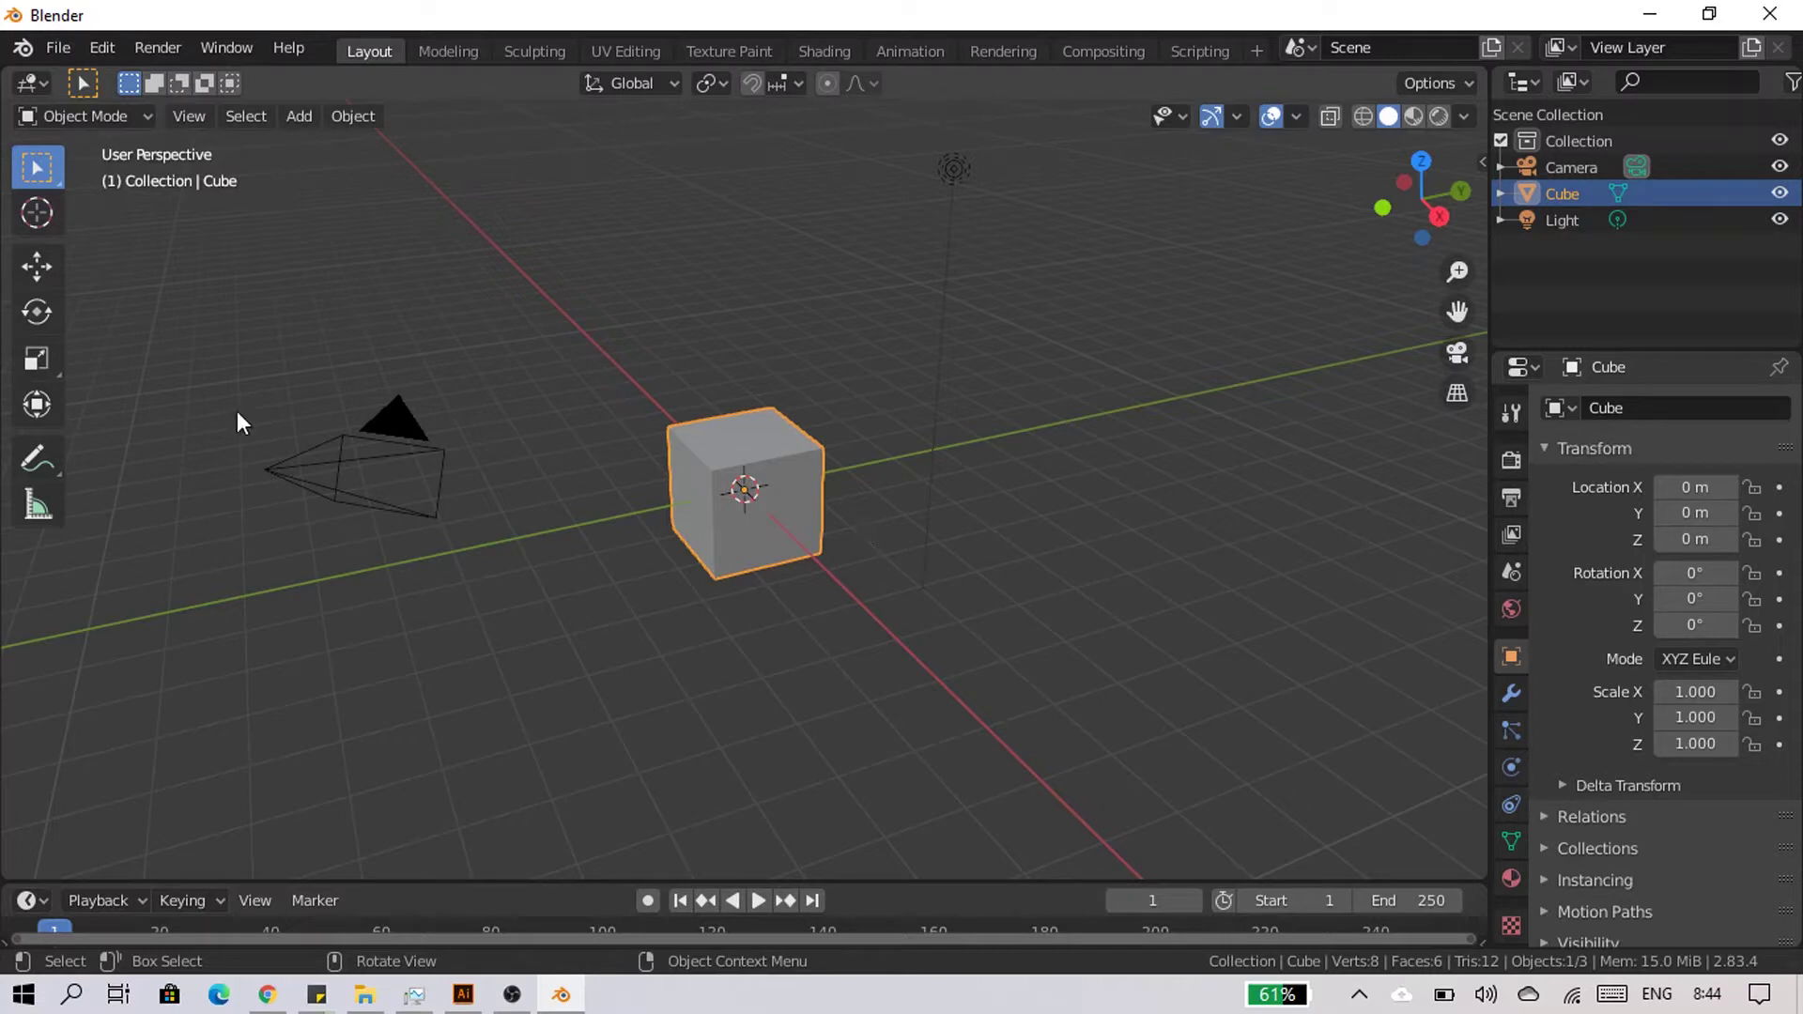
Delete the default cube from the scene.
left_click(37, 267)
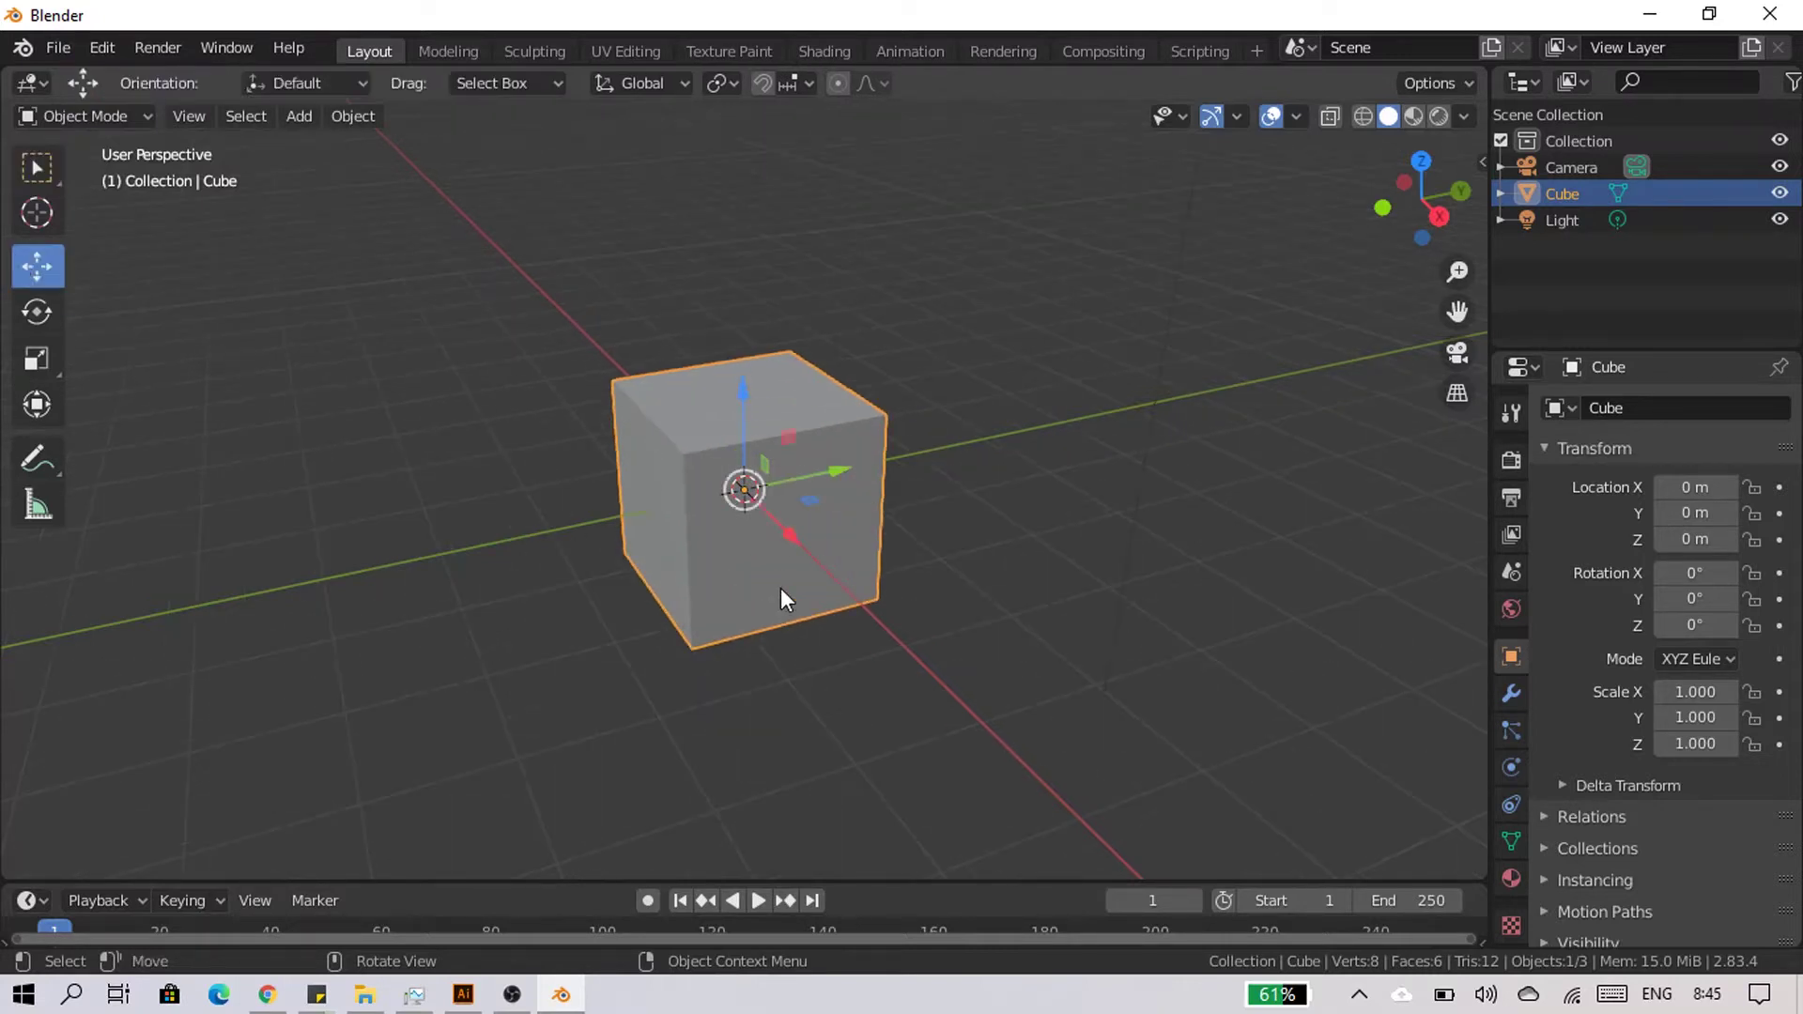
mouse_move(780, 588)
middle_mouse_down()
mouse_move(680, 537)
mouse_move(757, 542)
middle_mouse_up()
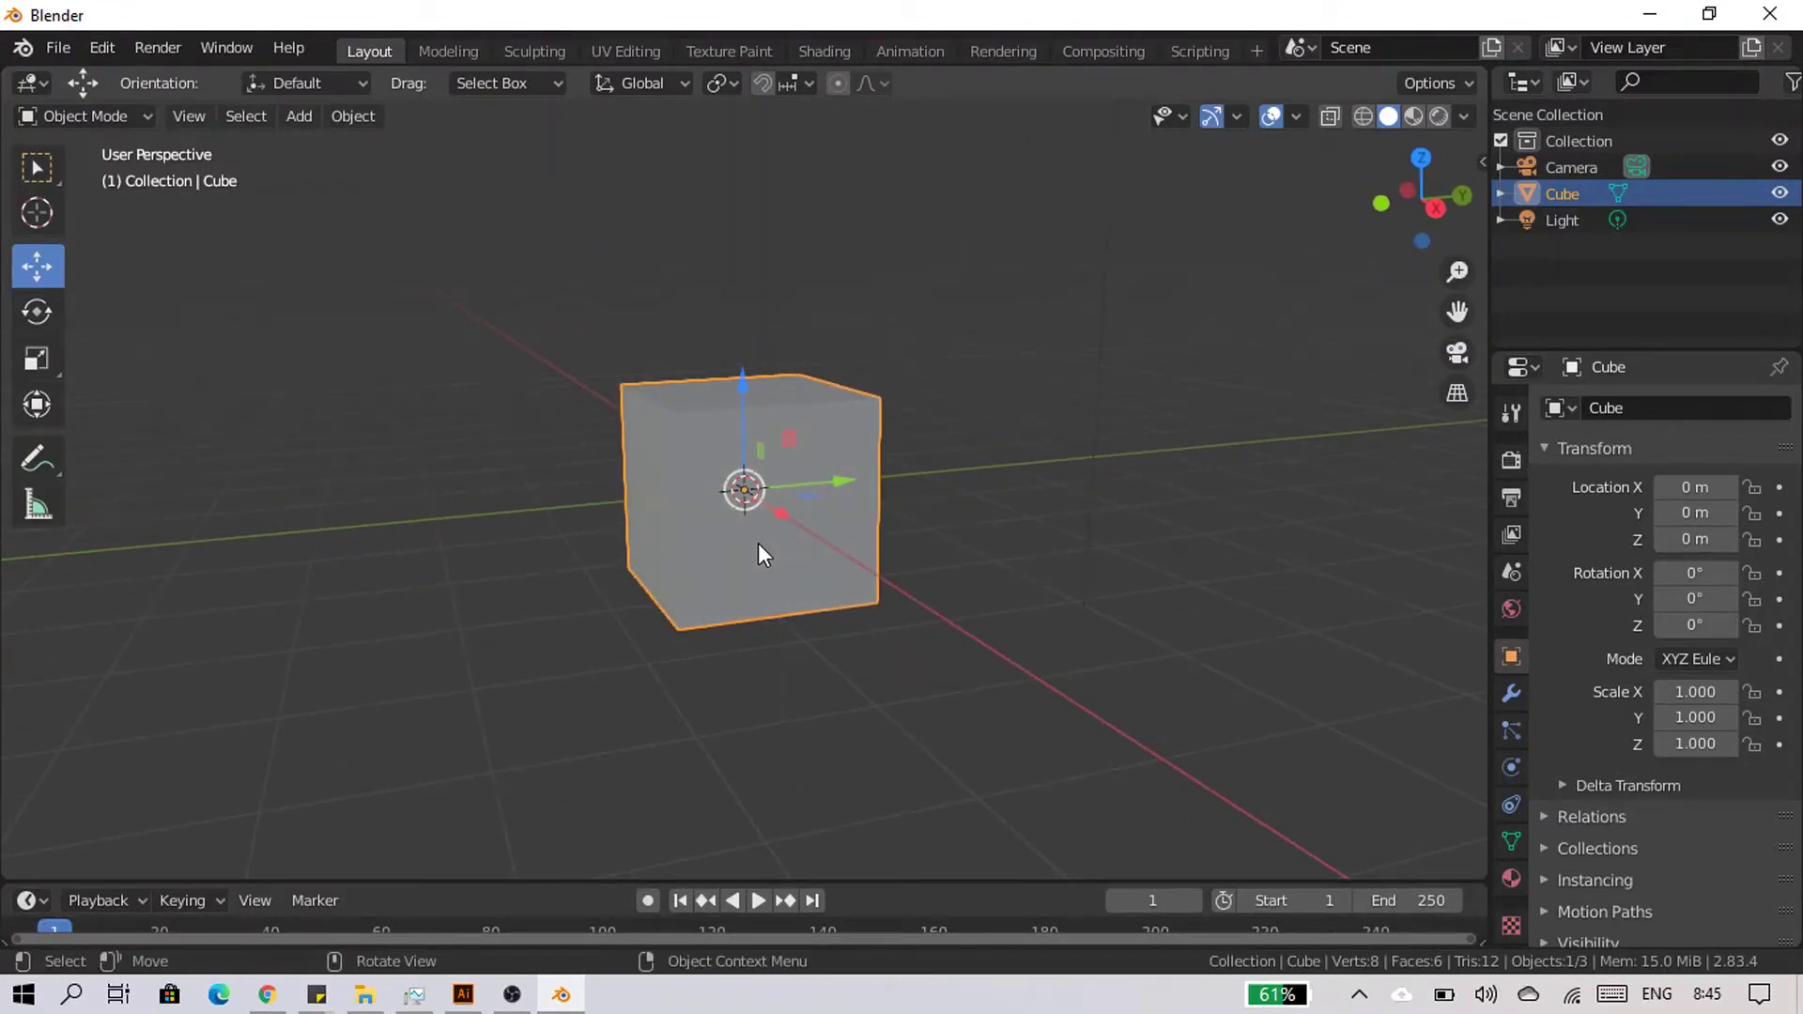
key("Delete")
middle_click_drag(731, 516, 745, 531)
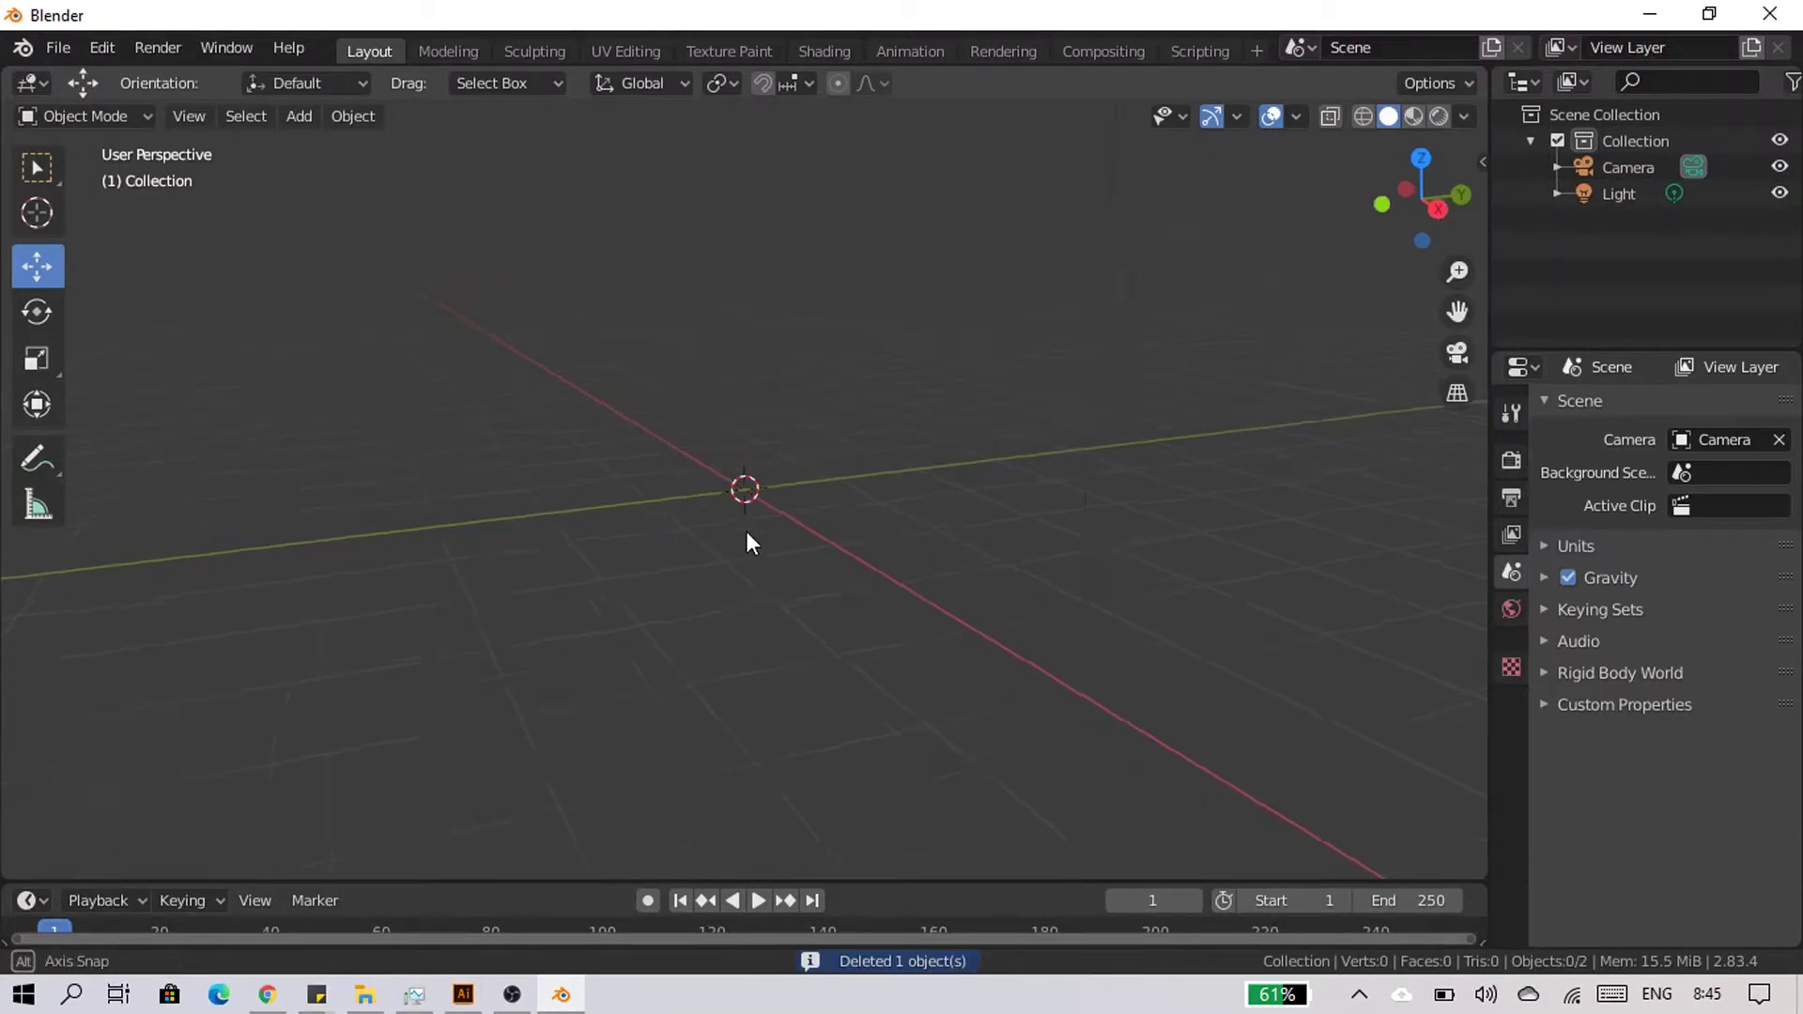
Add a cylinder mesh at the world origin.
key("shift+a")
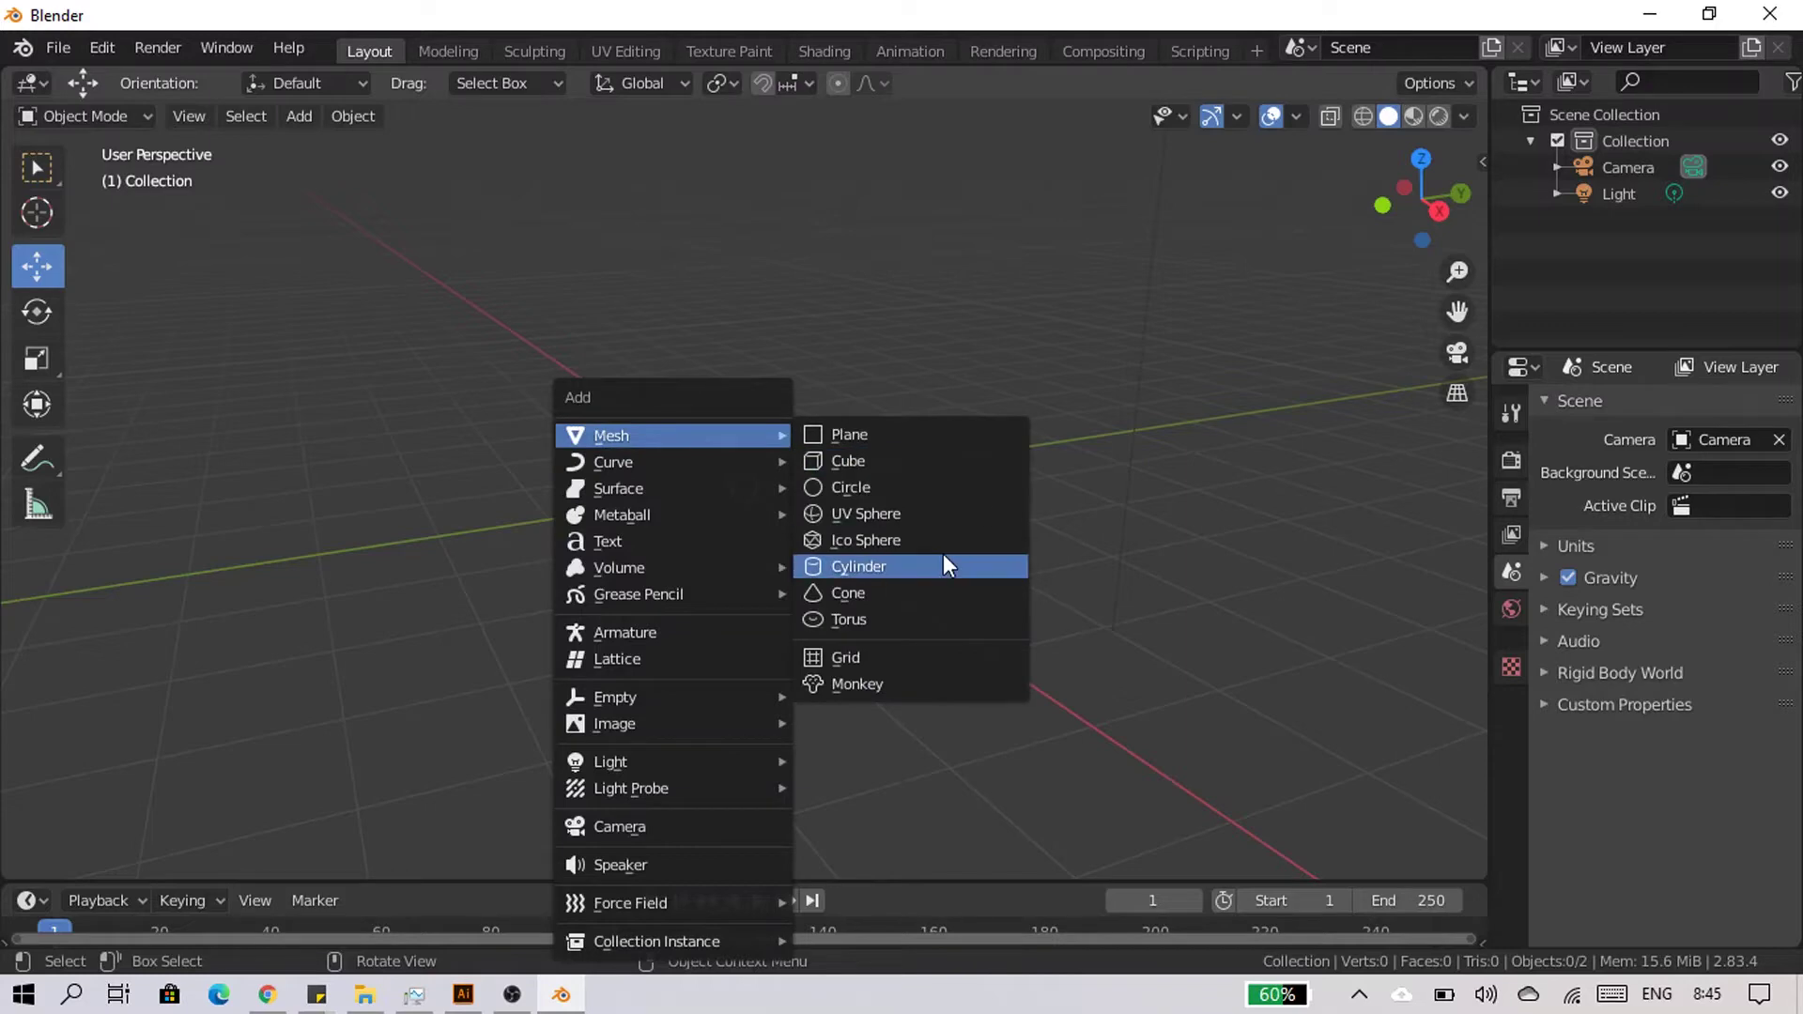
left_click(943, 563)
mouse_move(1053, 526)
middle_mouse_down()
mouse_move(907, 601)
mouse_move(813, 601)
middle_mouse_up()
key("shift+a")
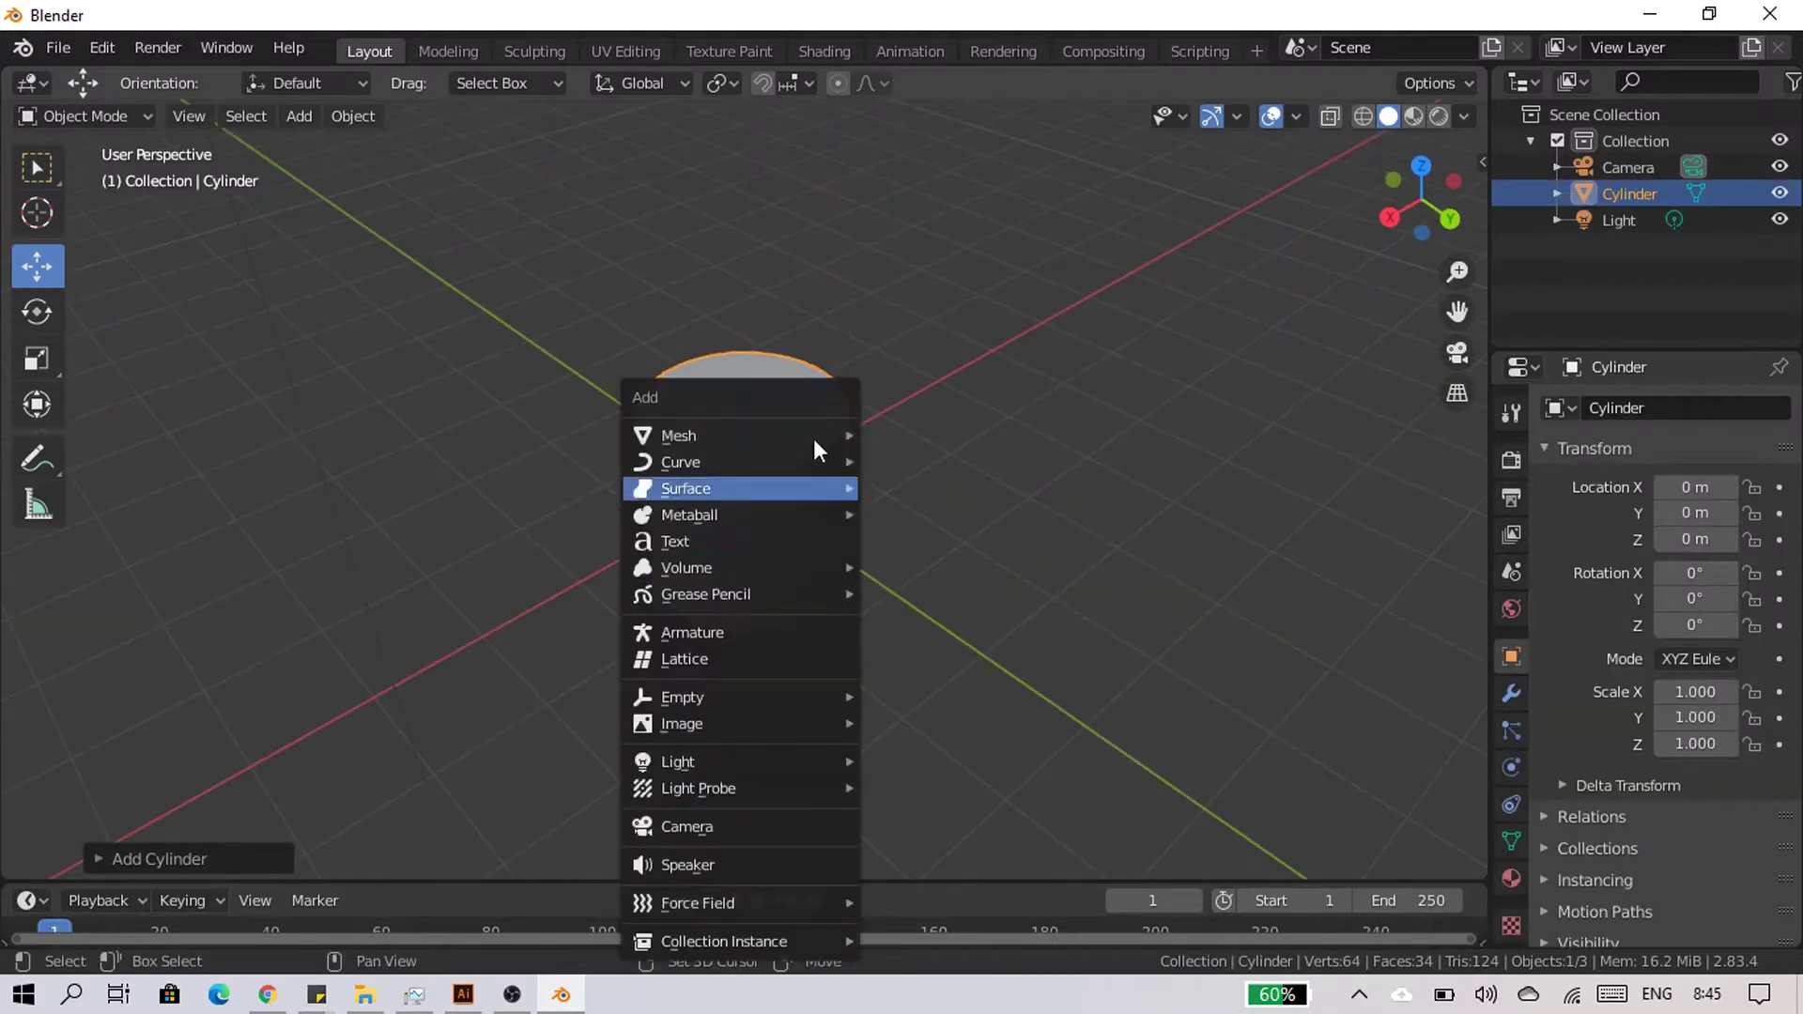
middle_click_drag(605, 549, 622, 442)
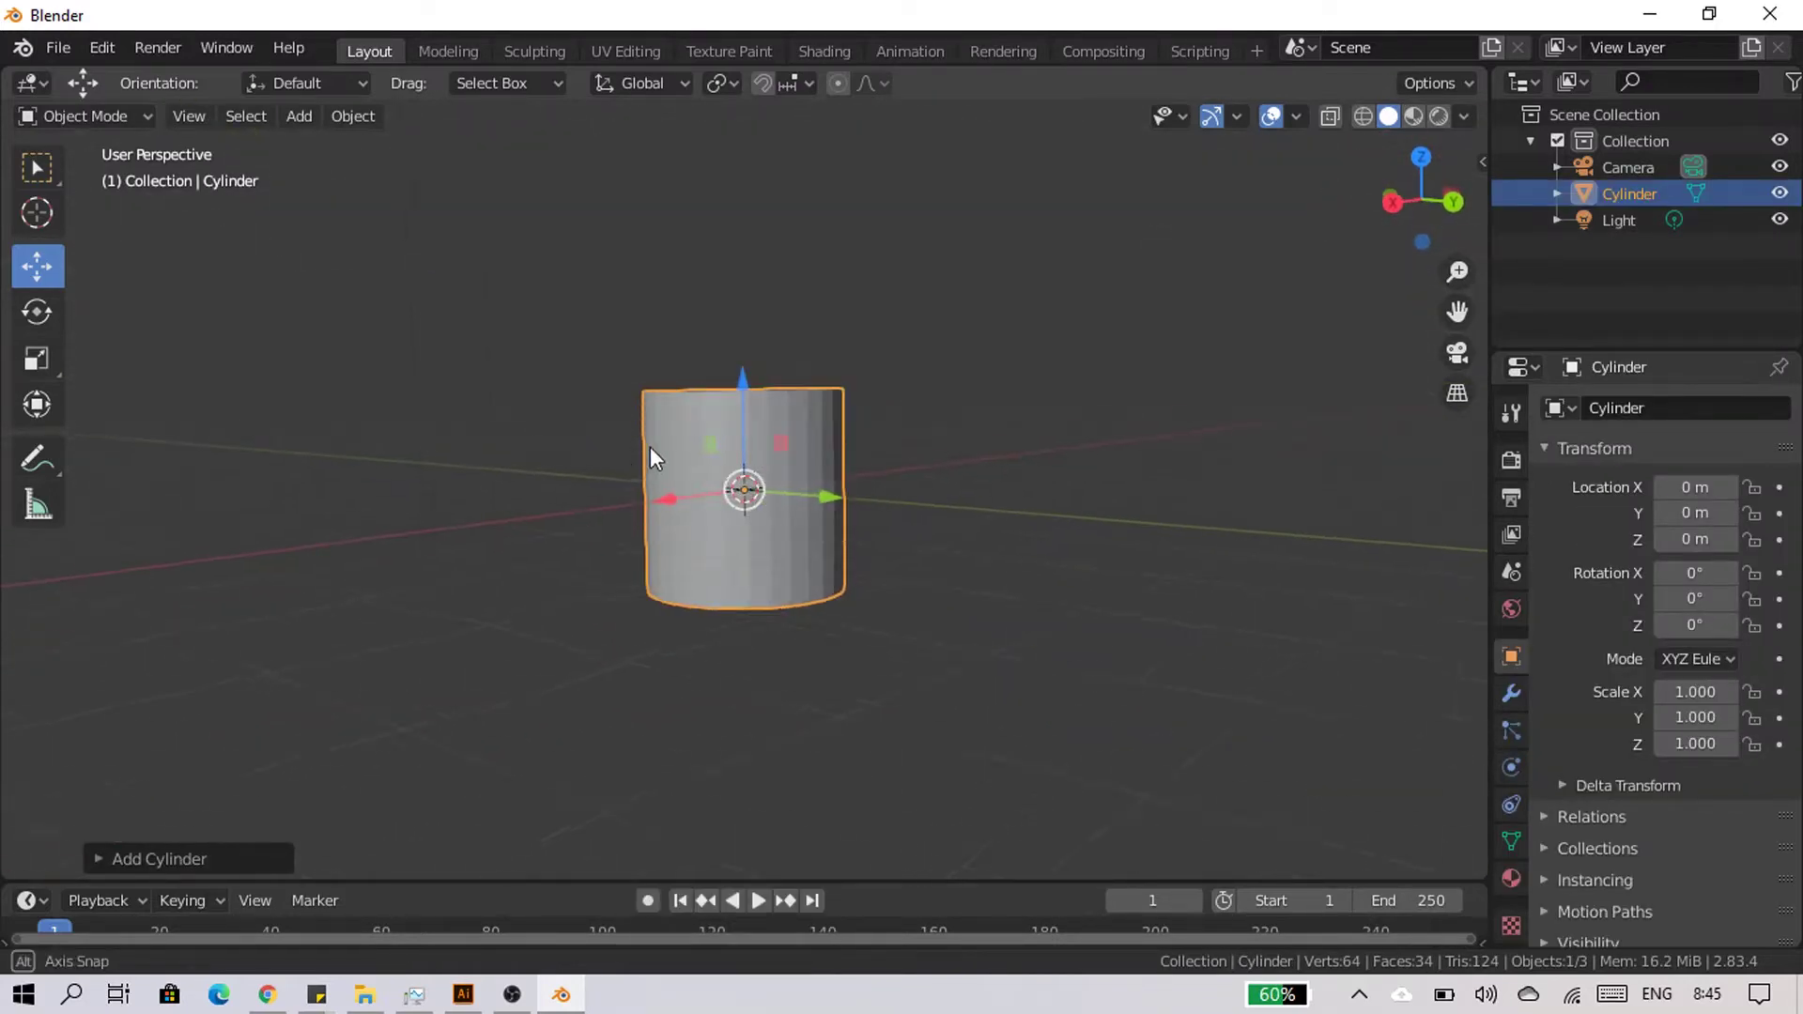
Set the new cylinder's vertex count to 36 in its creation settings.
left_click(149, 858)
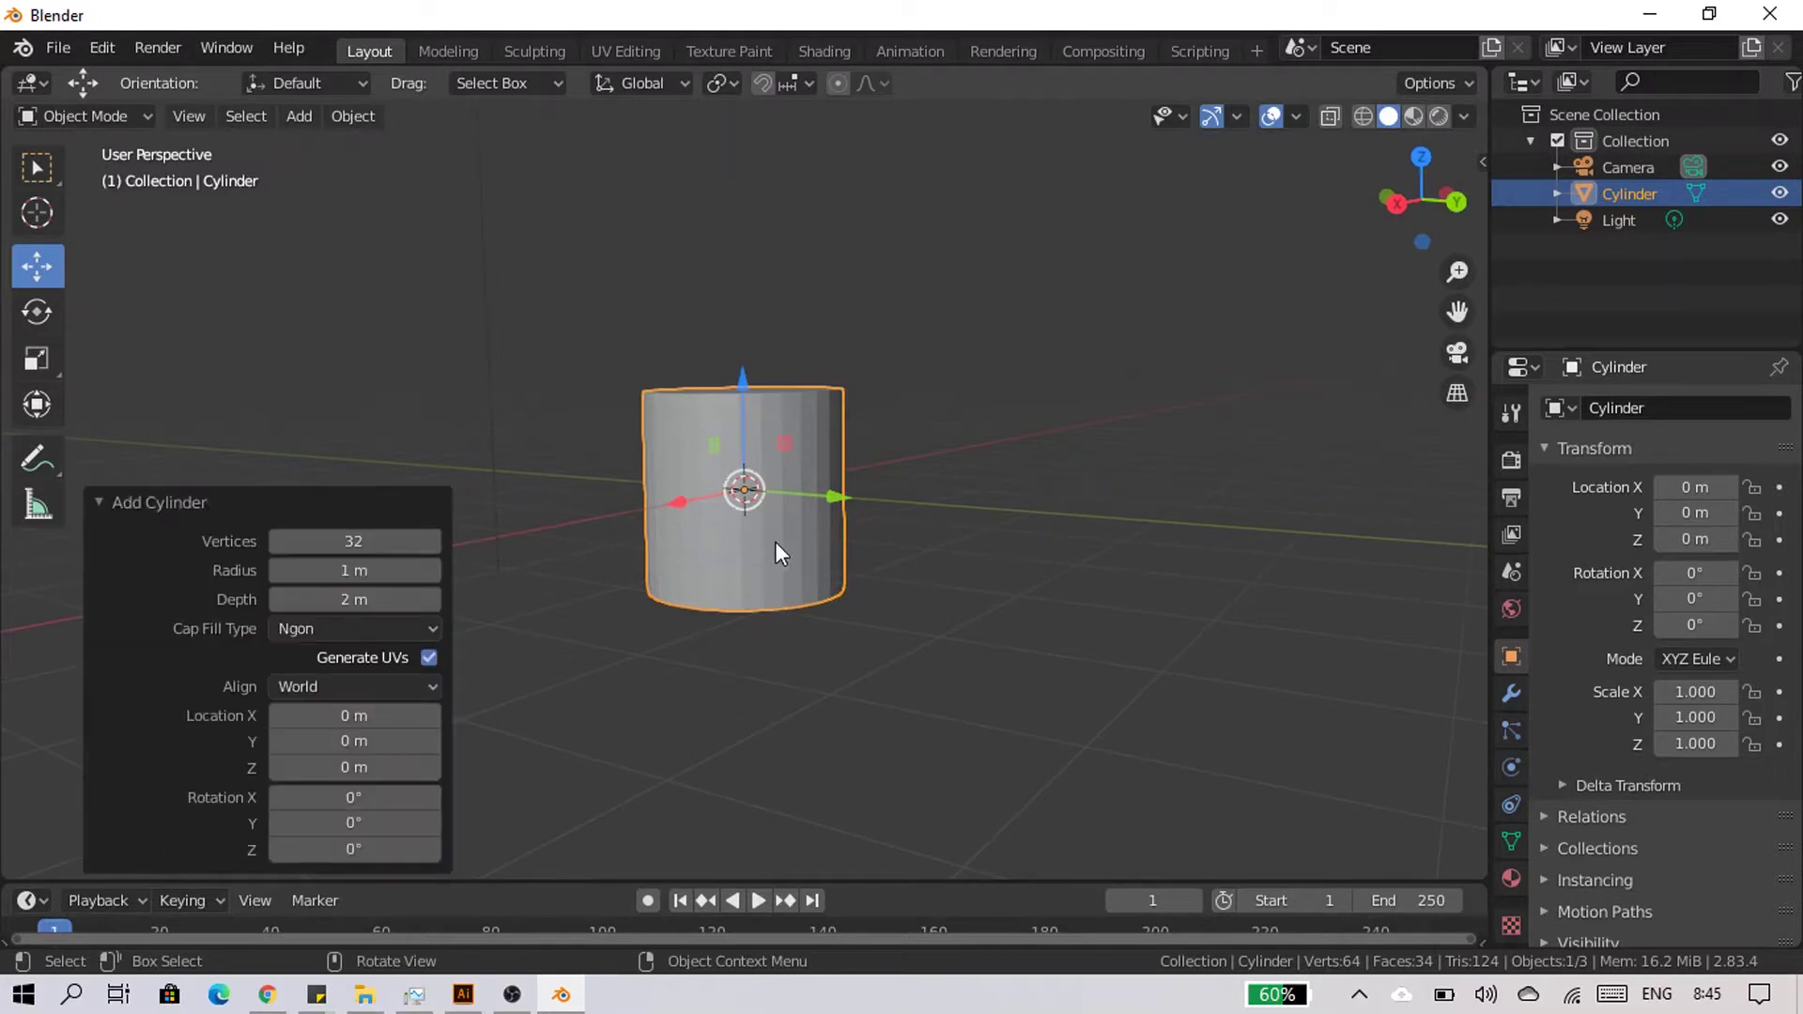
scroll(760, 546, "up", 2)
scroll(712, 594, "up", 1)
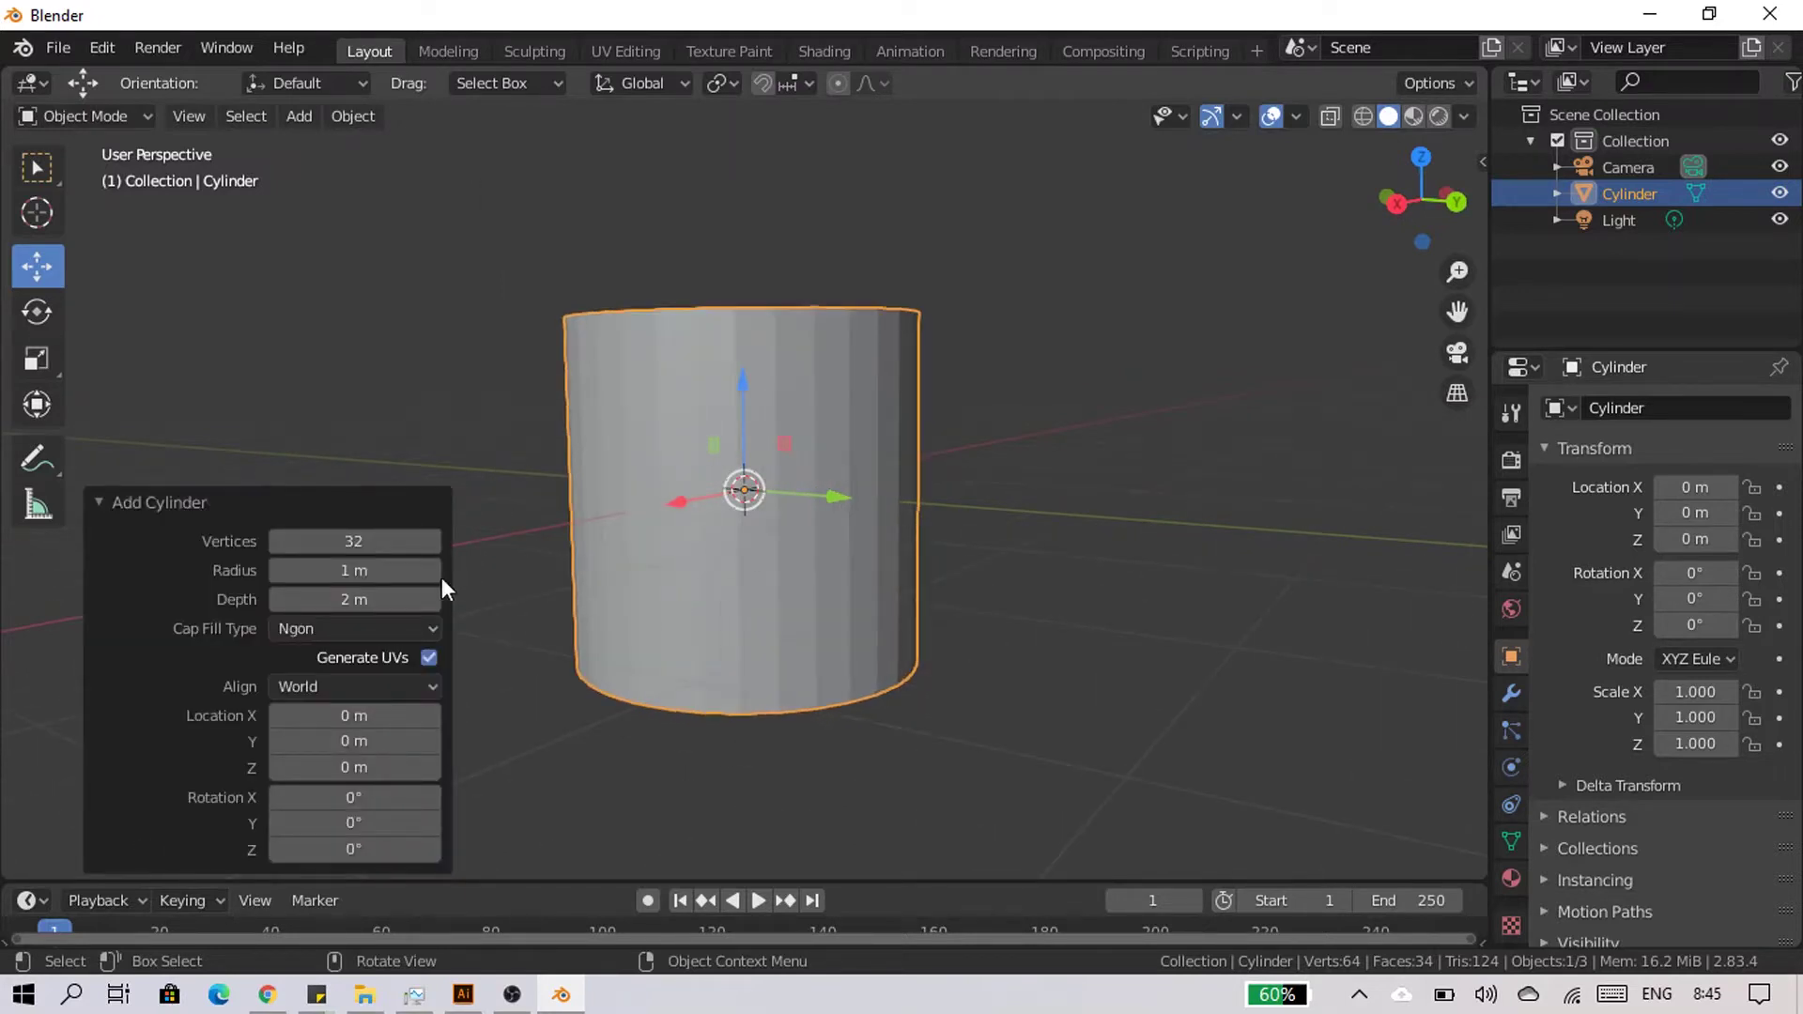
left_click(430, 542)
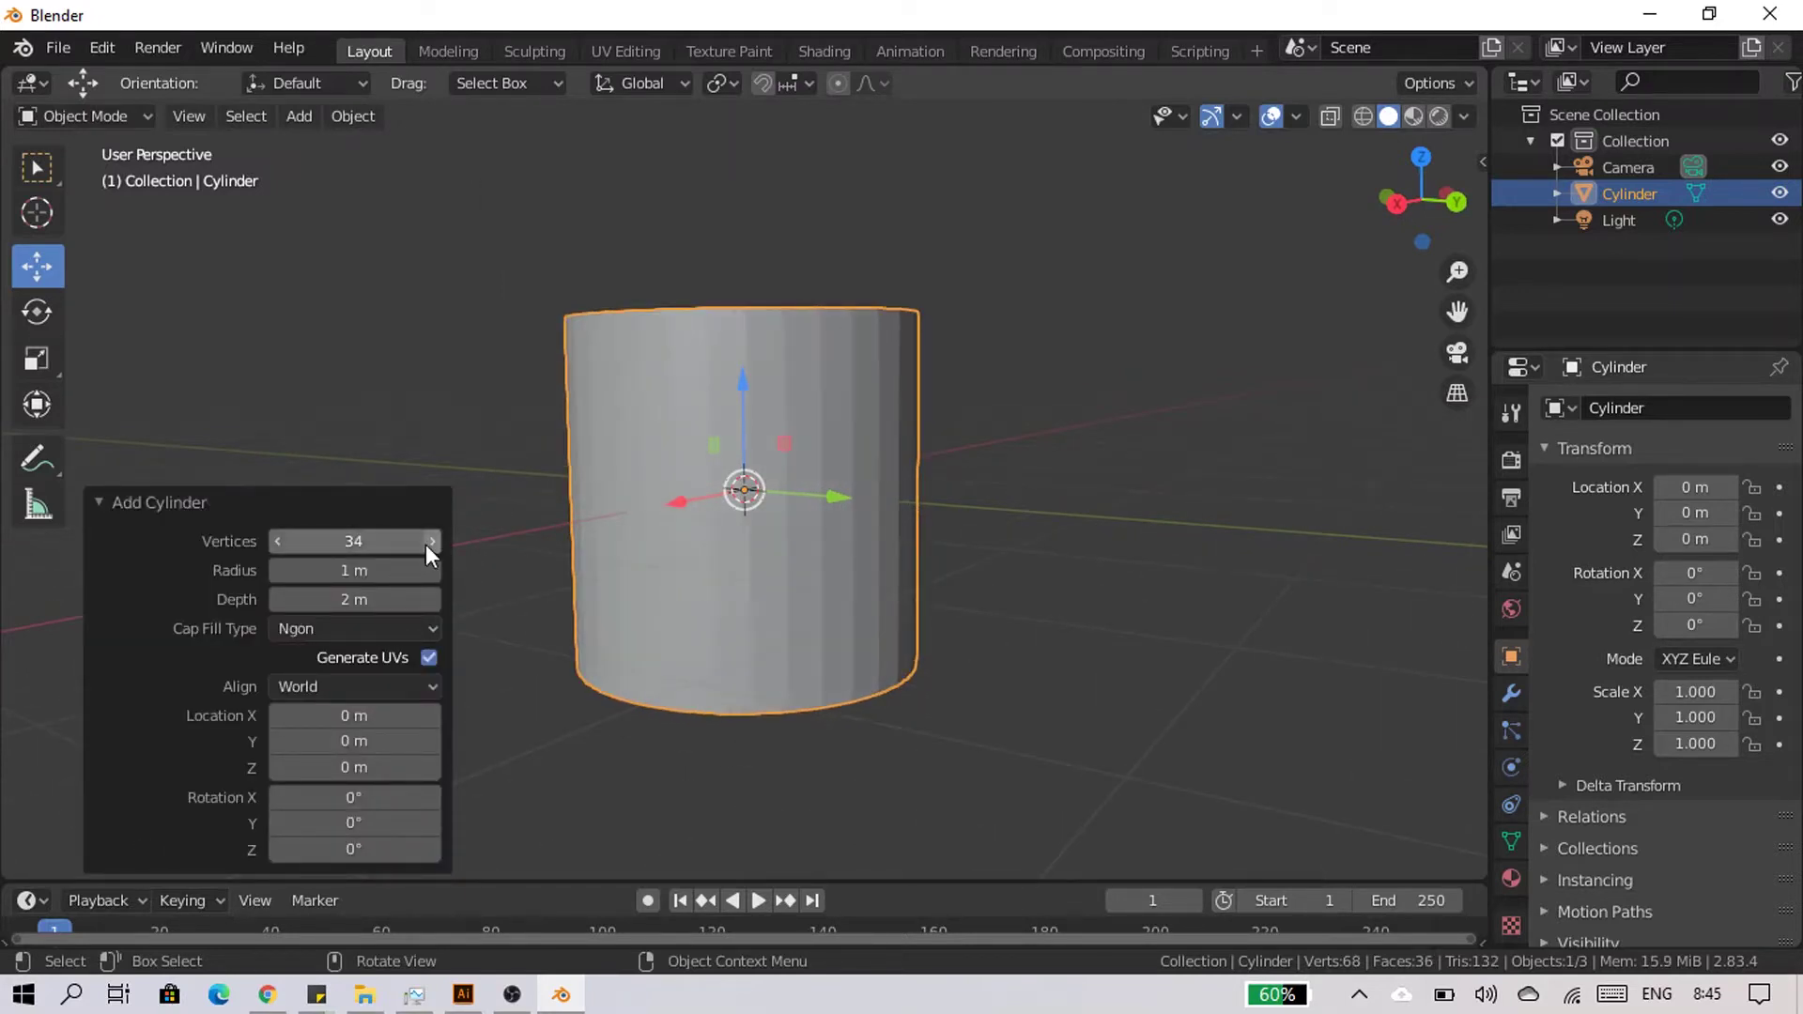
mouse_move(910, 571)
middle_mouse_down()
mouse_move(1152, 546)
mouse_move(1107, 531)
middle_mouse_up()
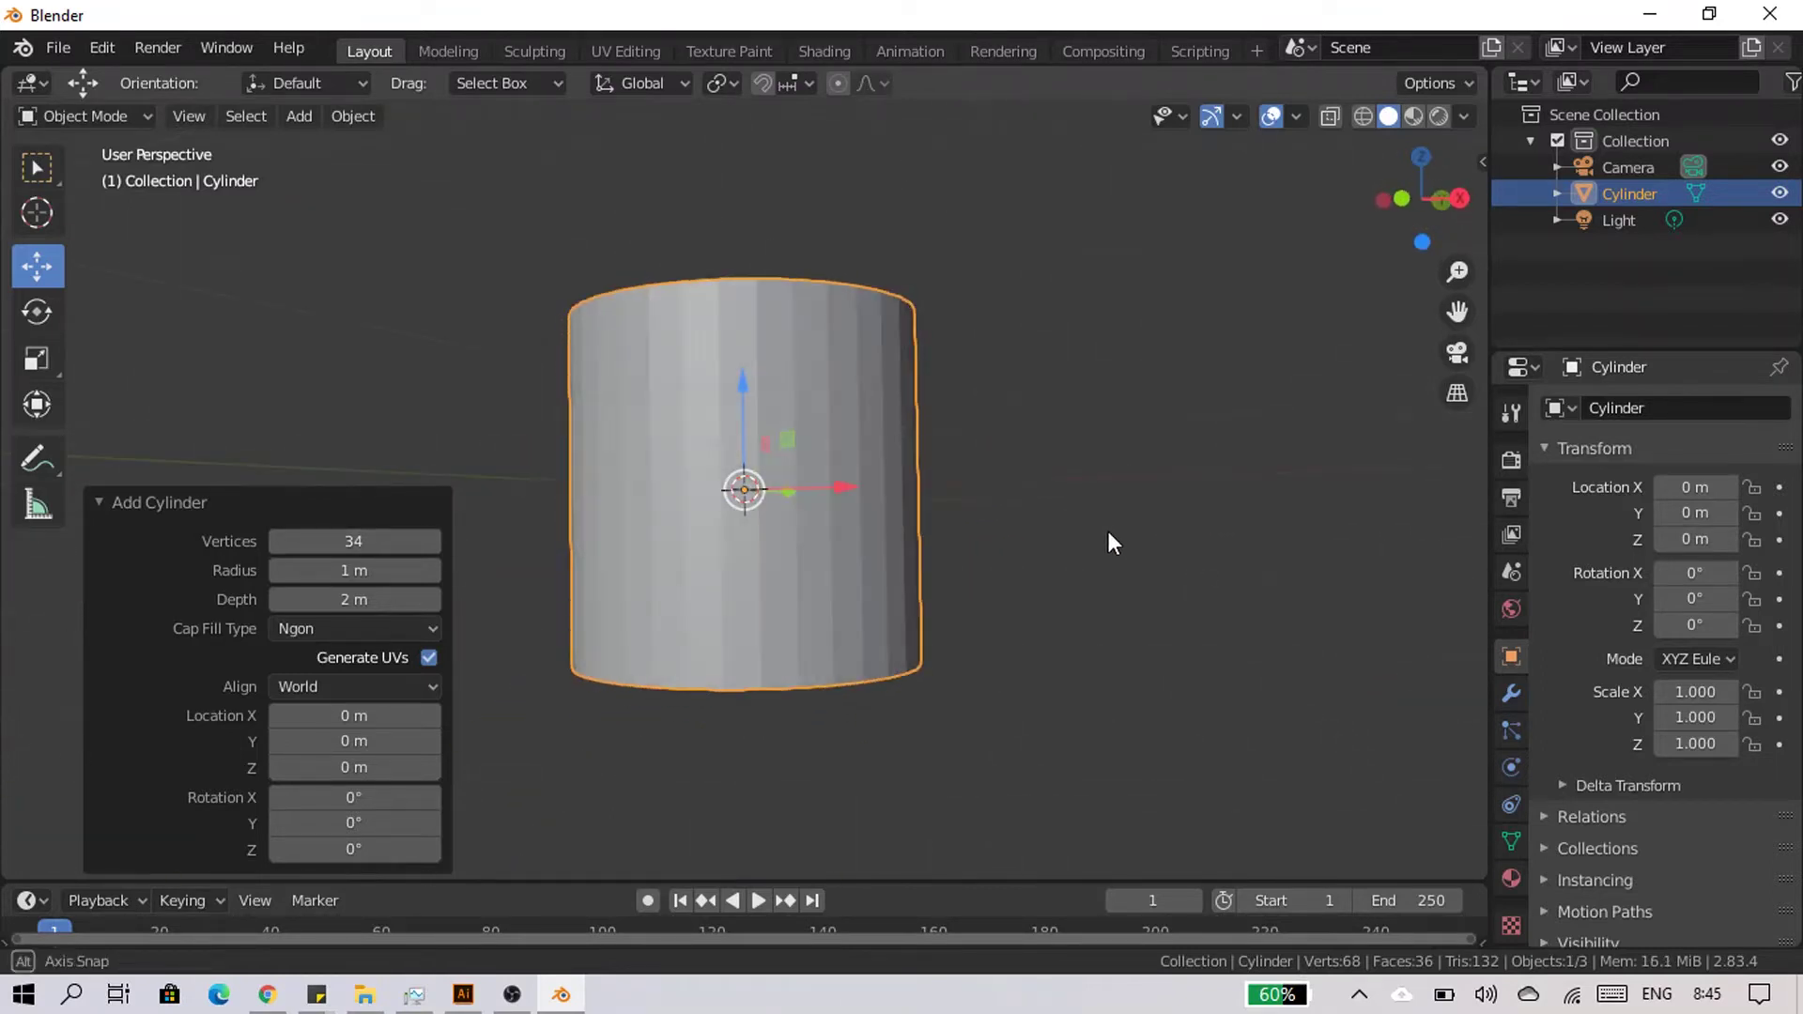
left_click(432, 541)
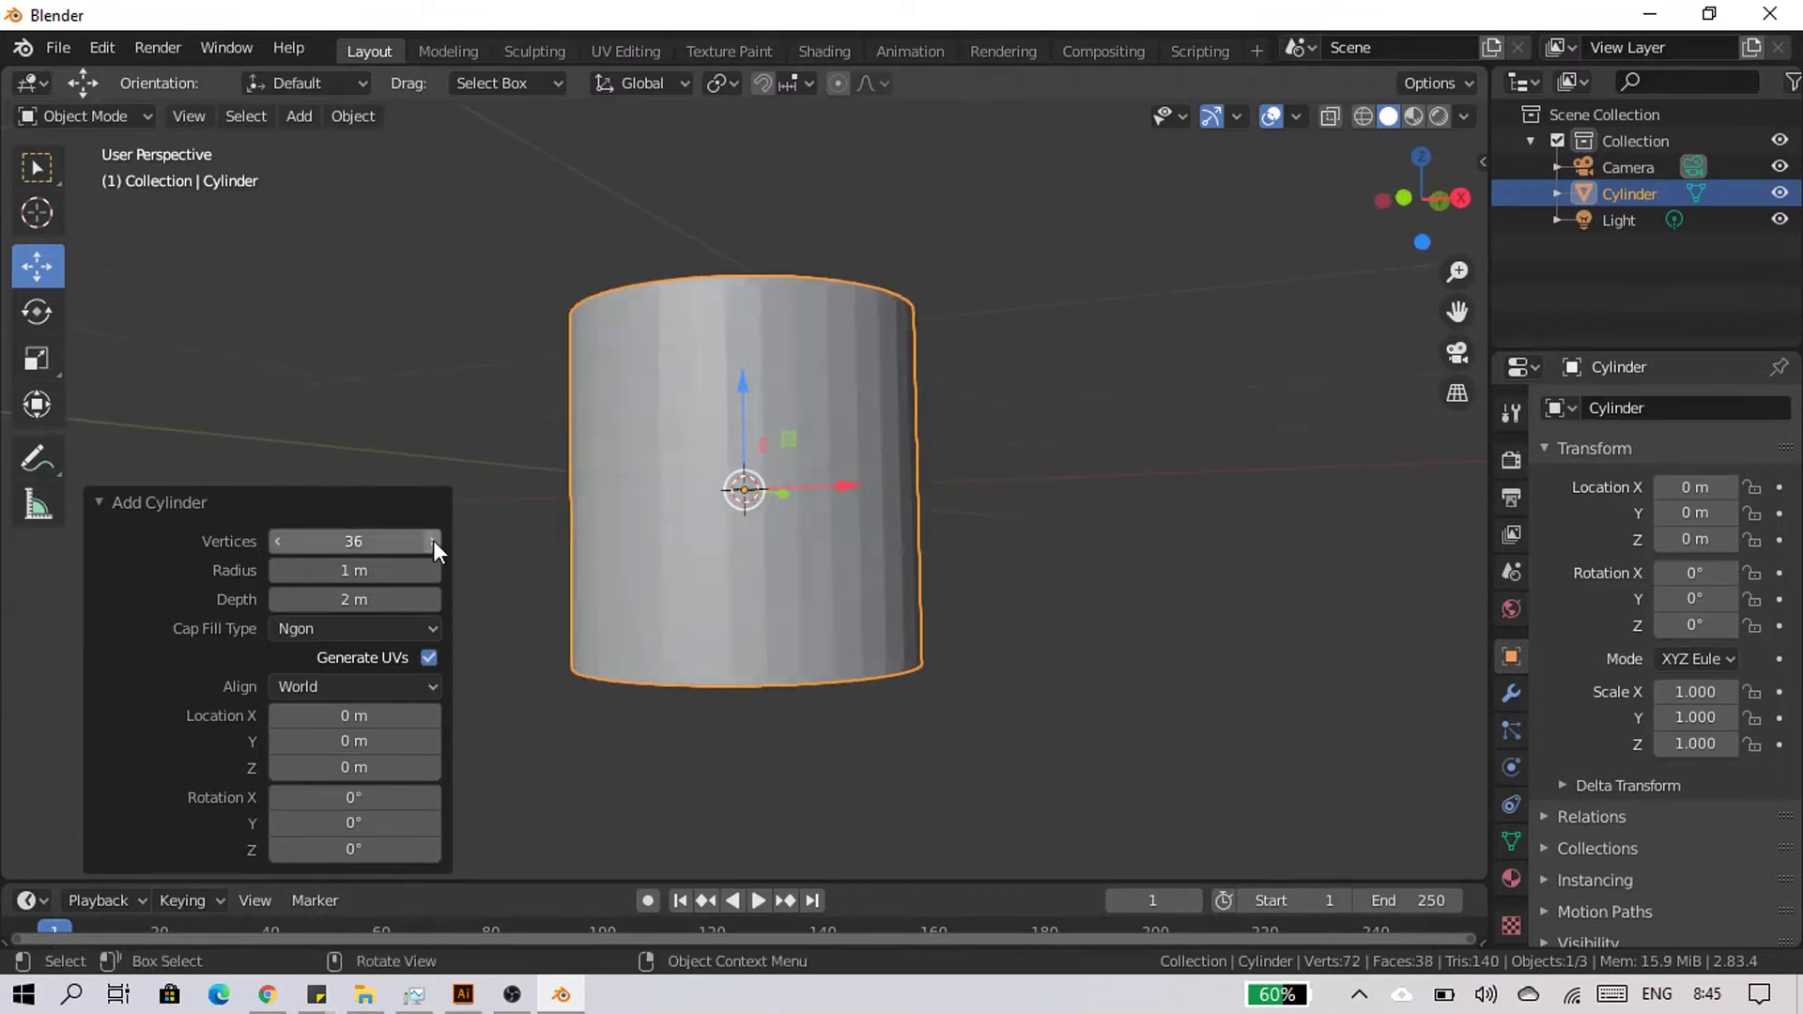
middle_click_drag(1233, 455, 1157, 493)
left_click(1157, 493)
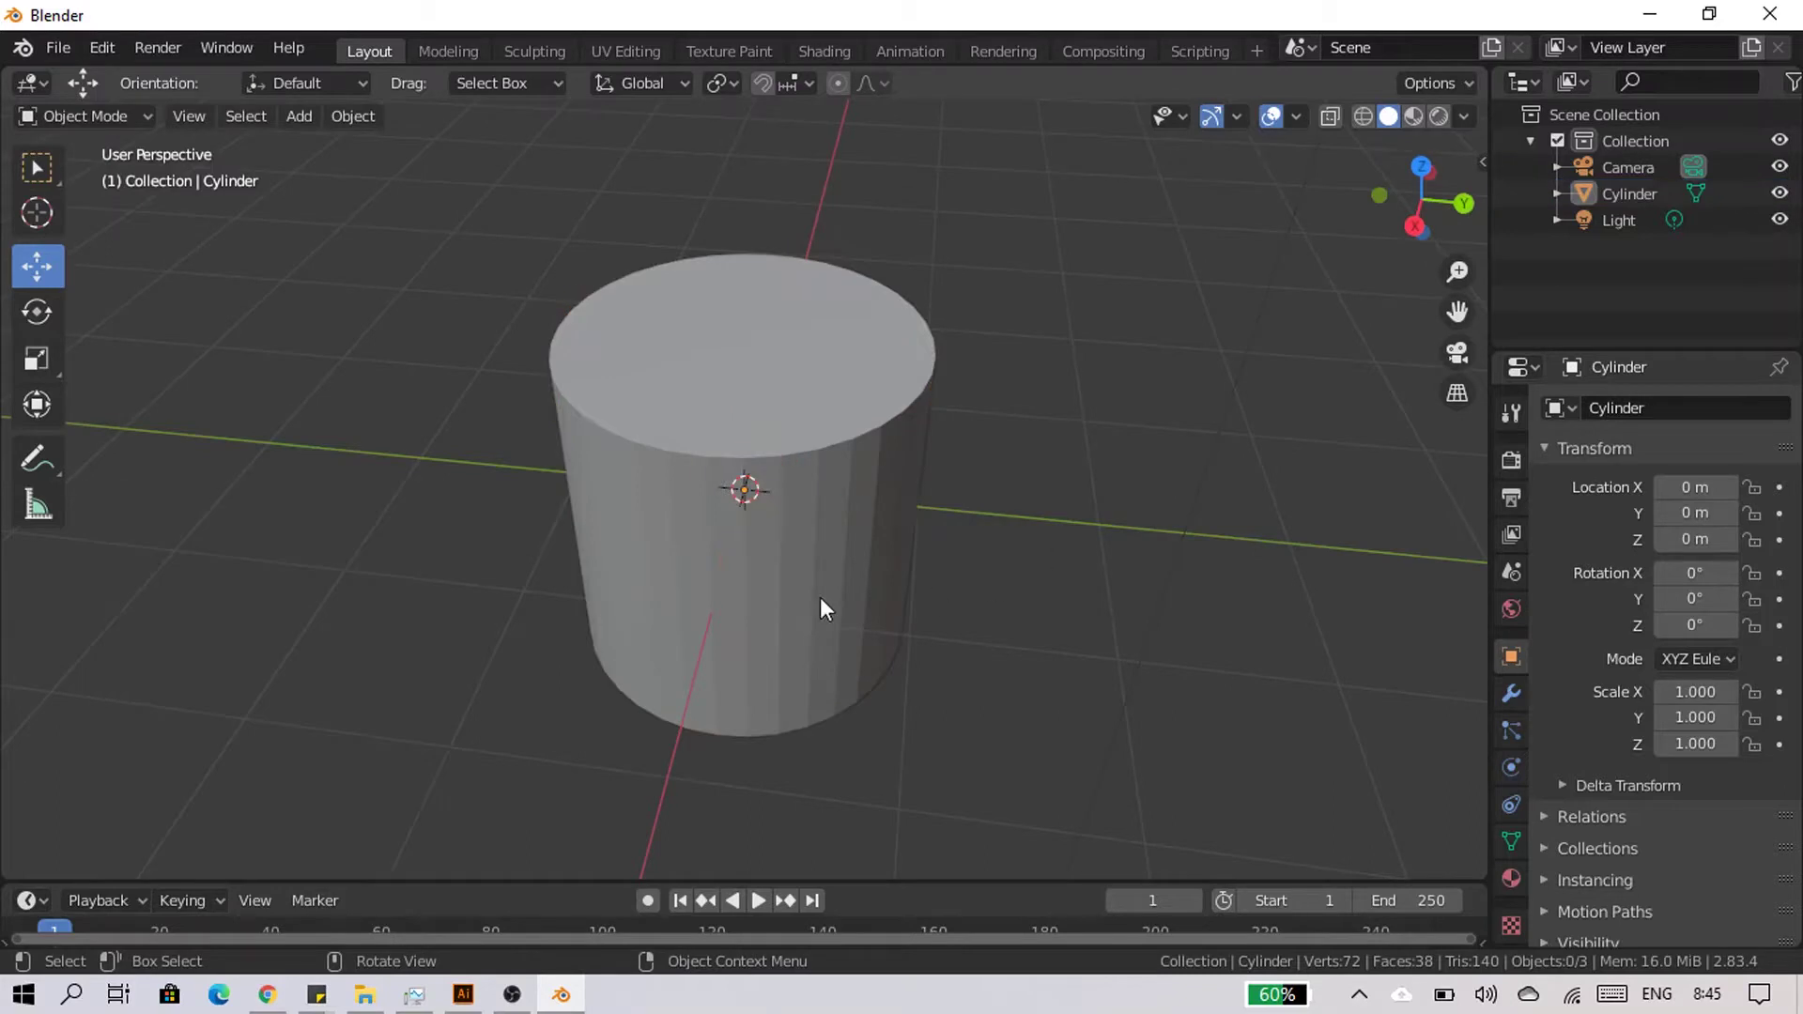
mouse_move(820, 608)
middle_mouse_down()
mouse_move(905, 515)
mouse_move(907, 486)
middle_mouse_up()
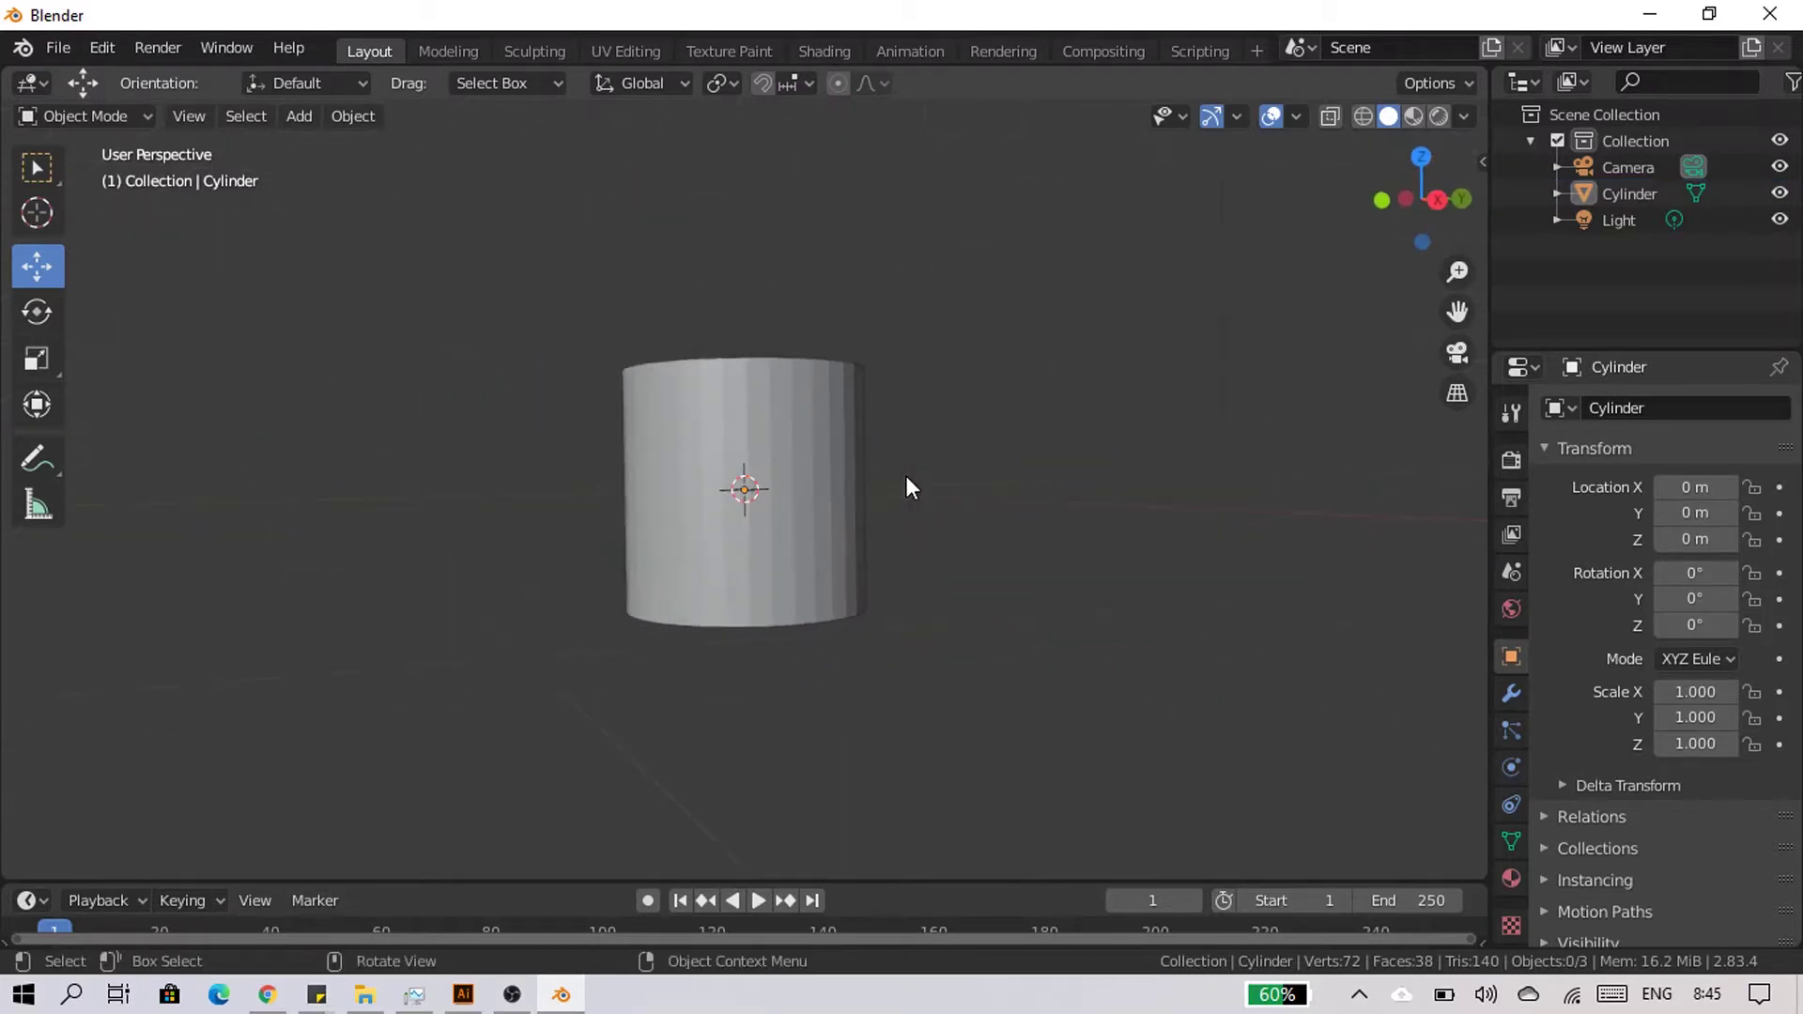
Flatten the cylinder vertically to a Z scale of 0.518.
left_click(762, 512)
scroll(762, 512, "up", 2)
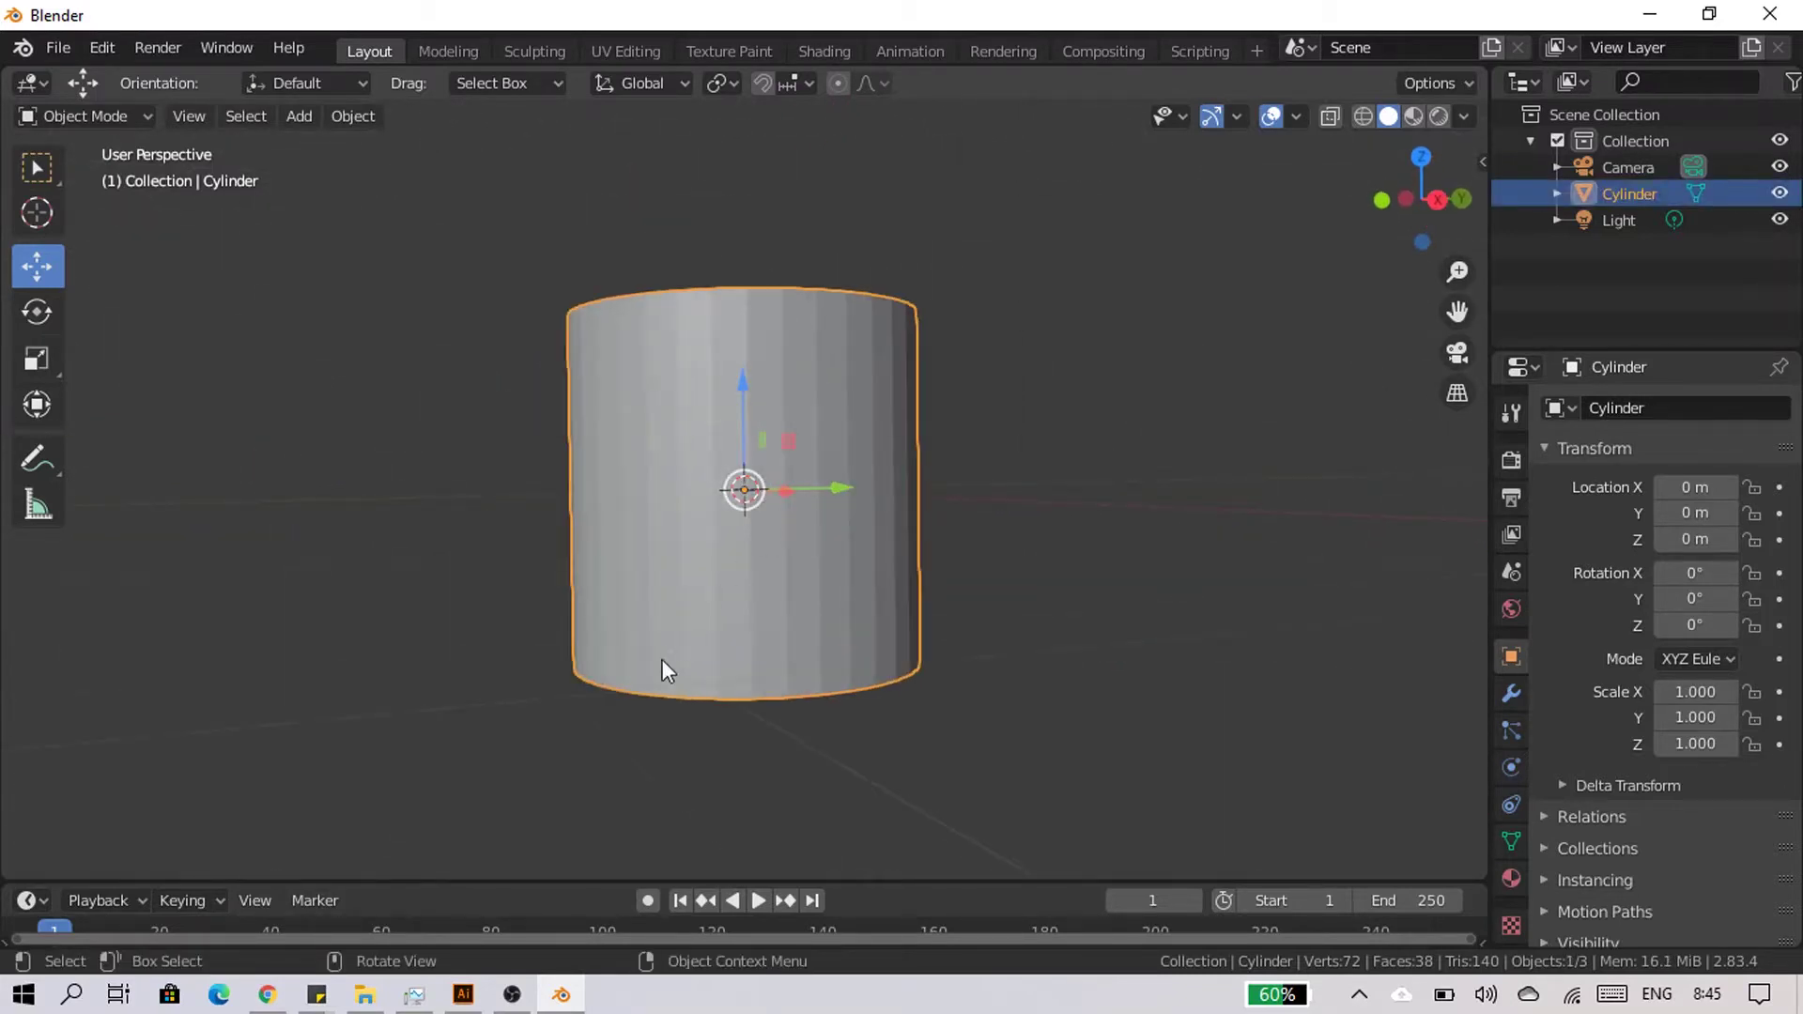
key("s")
key("z")
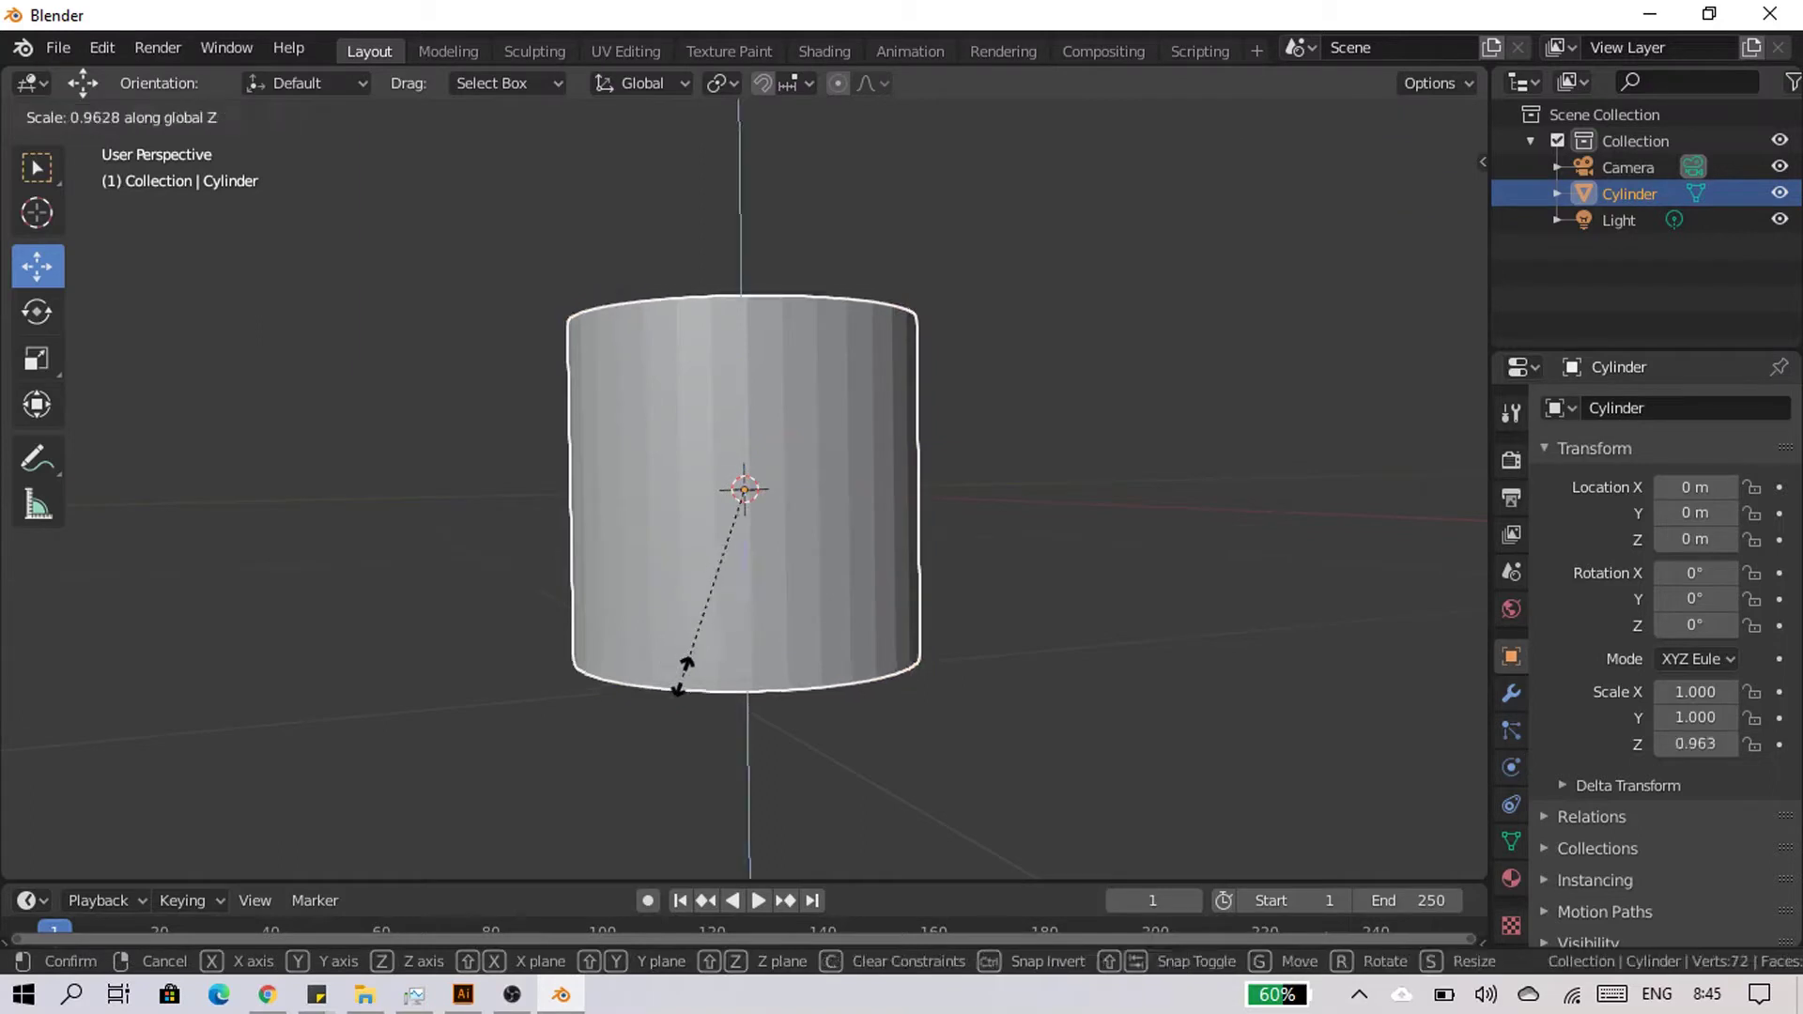
left_click(733, 588)
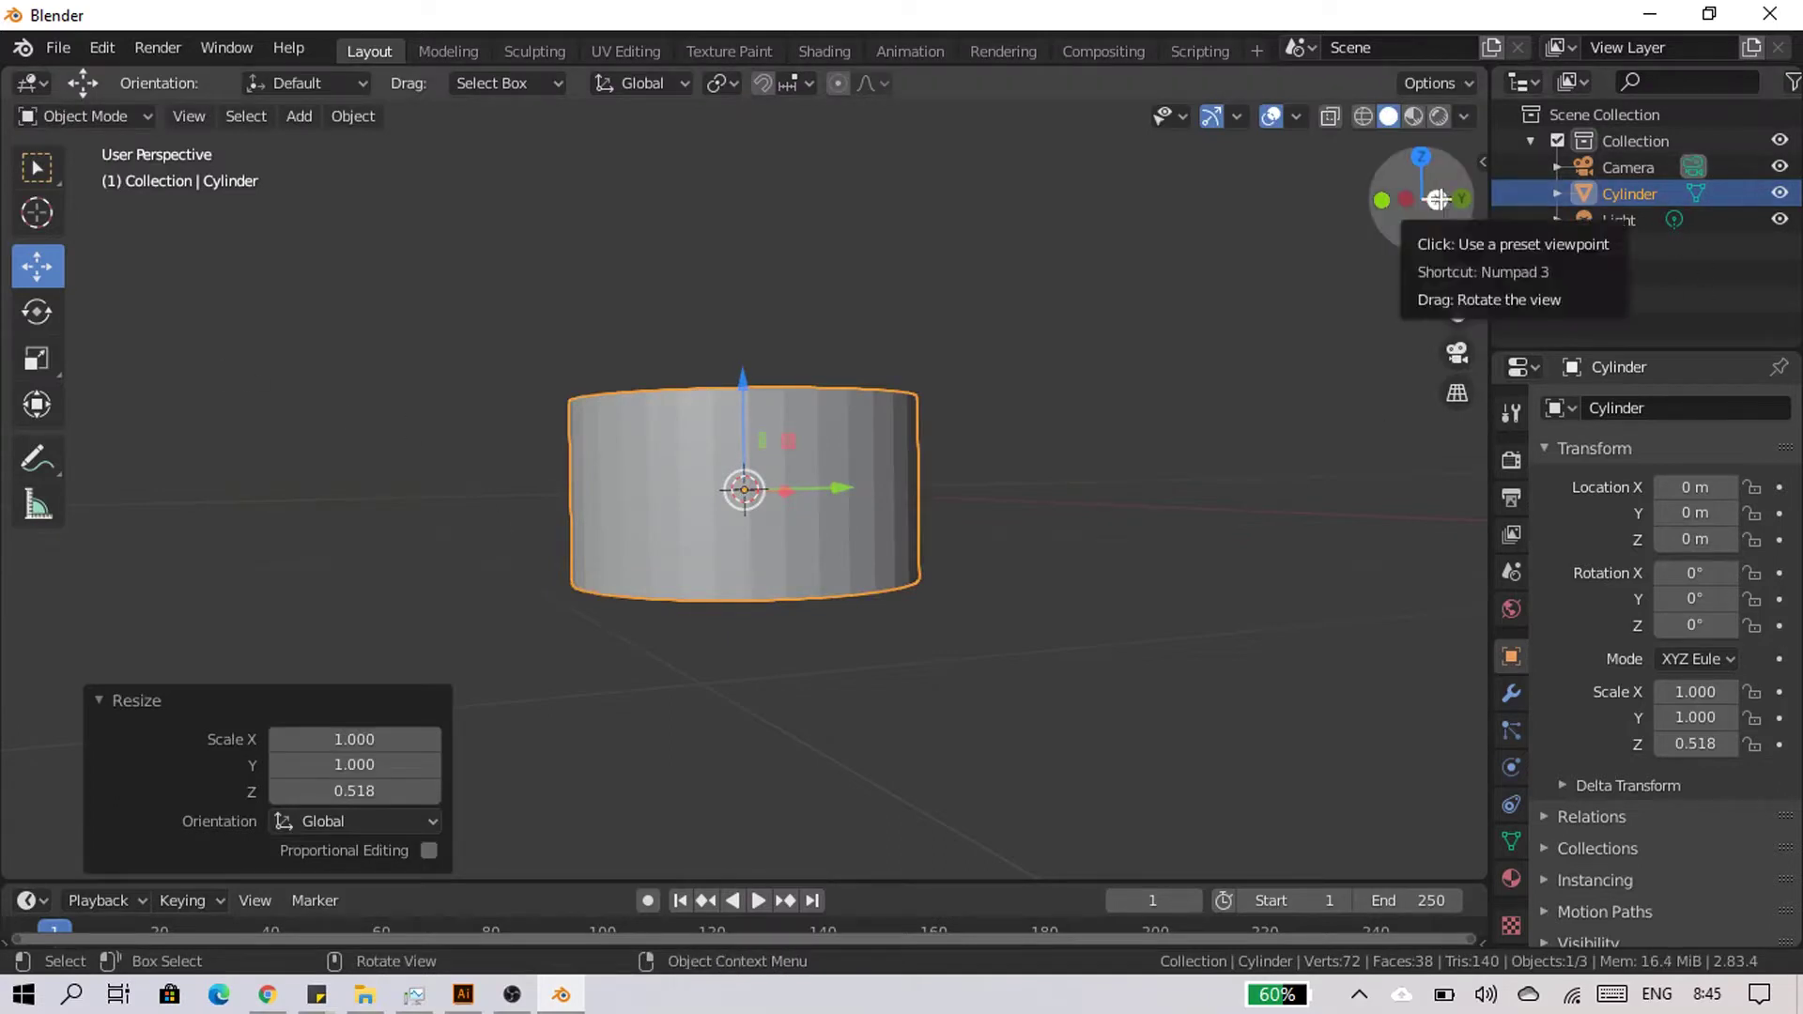
In Right Orthographic view, lift the cylinder 0.539 m so its base sits on the ground.
left_click(1437, 199)
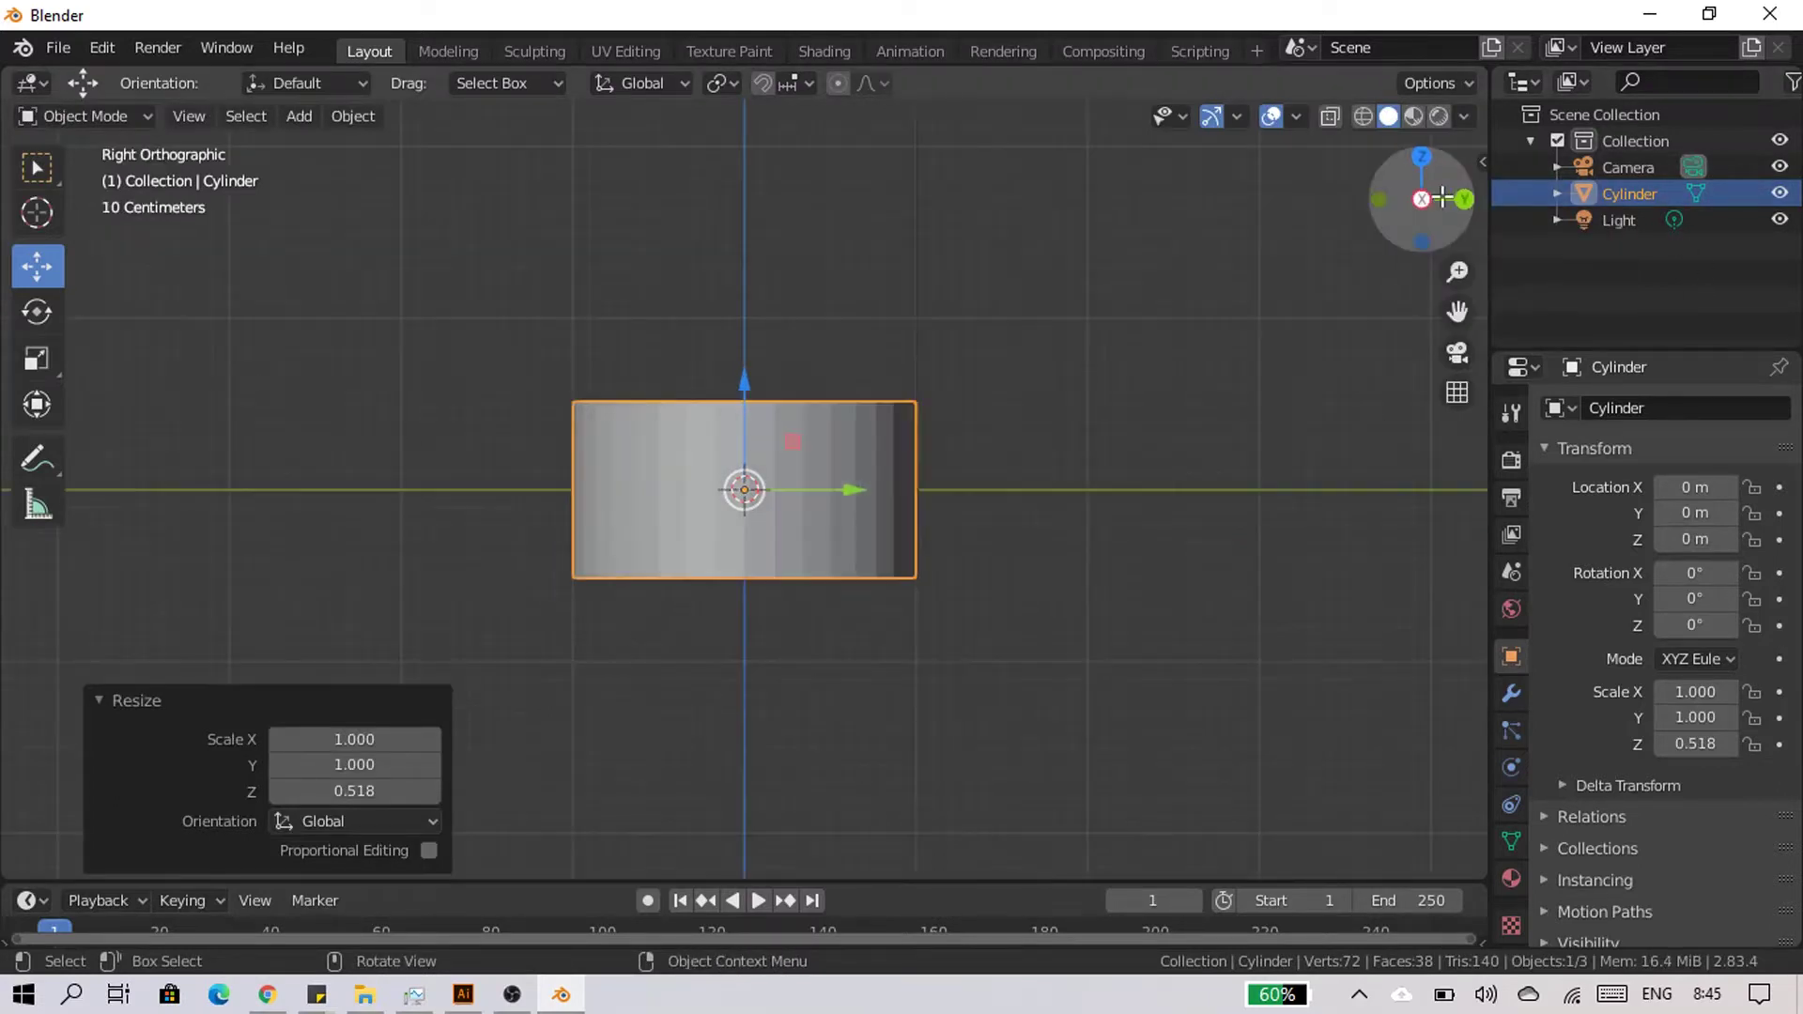
mouse_move(745, 385)
left_mouse_down()
mouse_move(742, 176)
mouse_move(774, 871)
left_mouse_up()
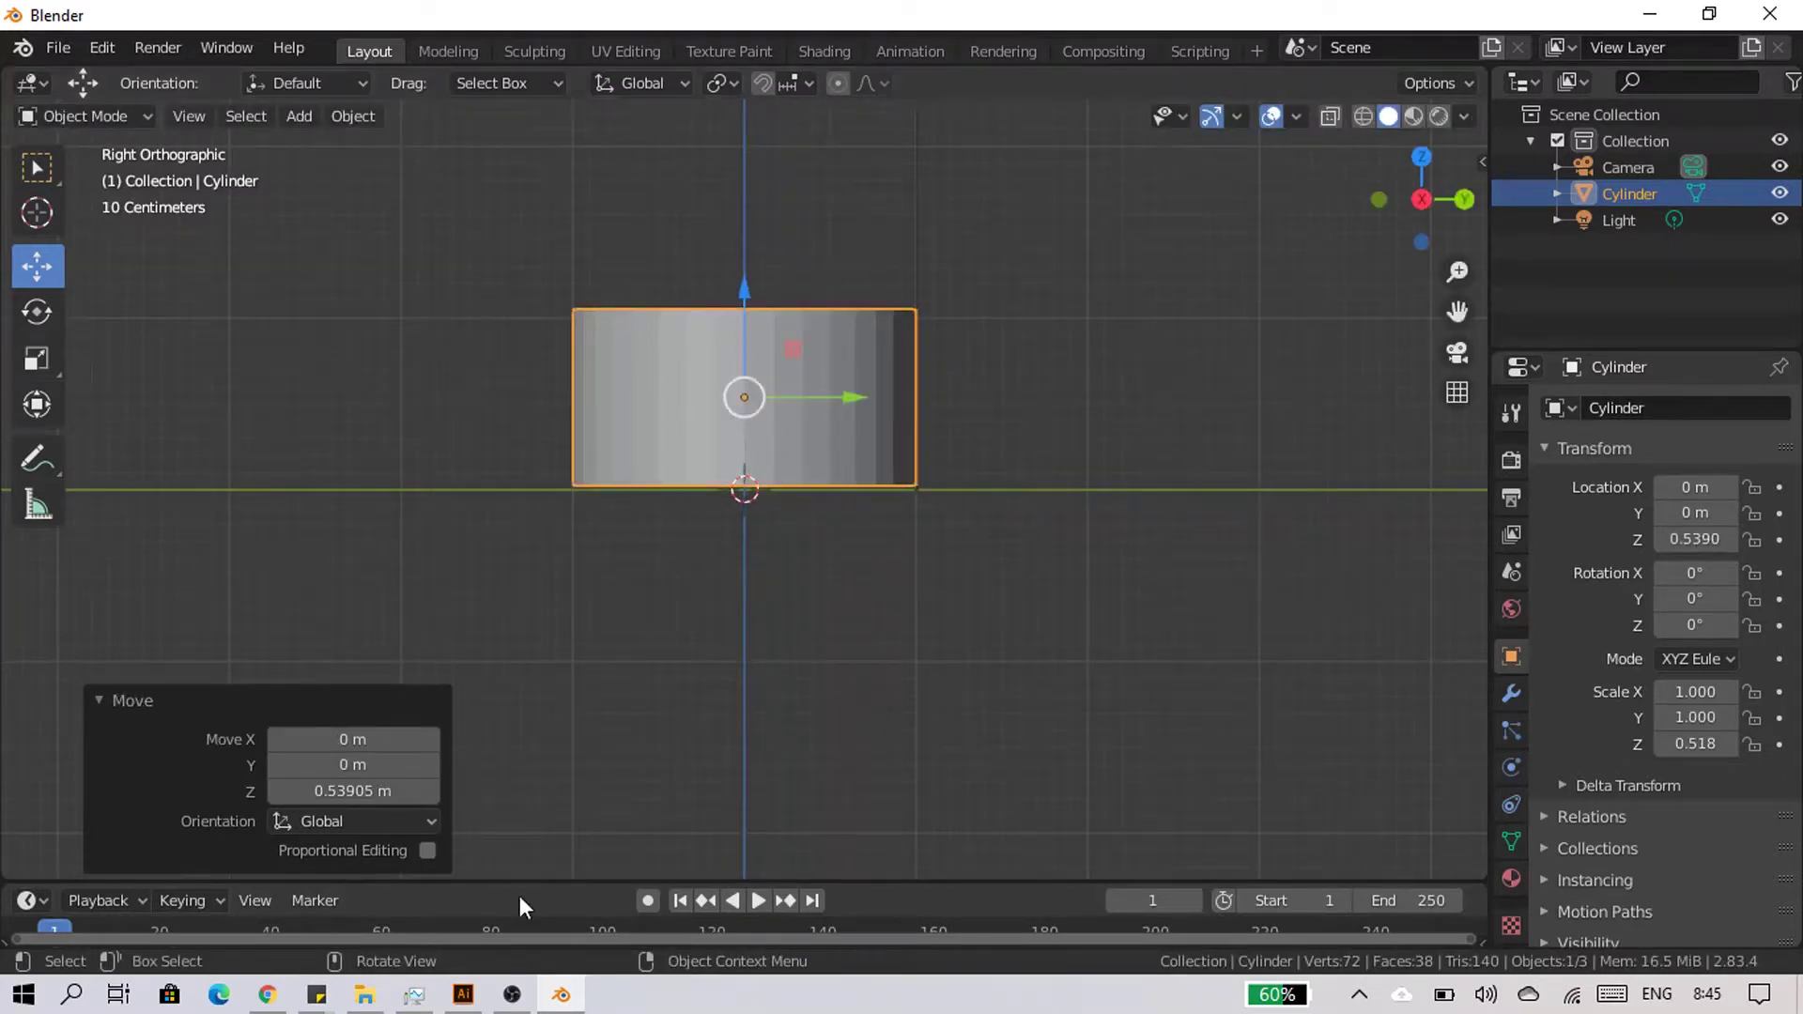
mouse_move(601, 713)
middle_mouse_down()
mouse_move(1123, 510)
mouse_move(1158, 515)
middle_mouse_up()
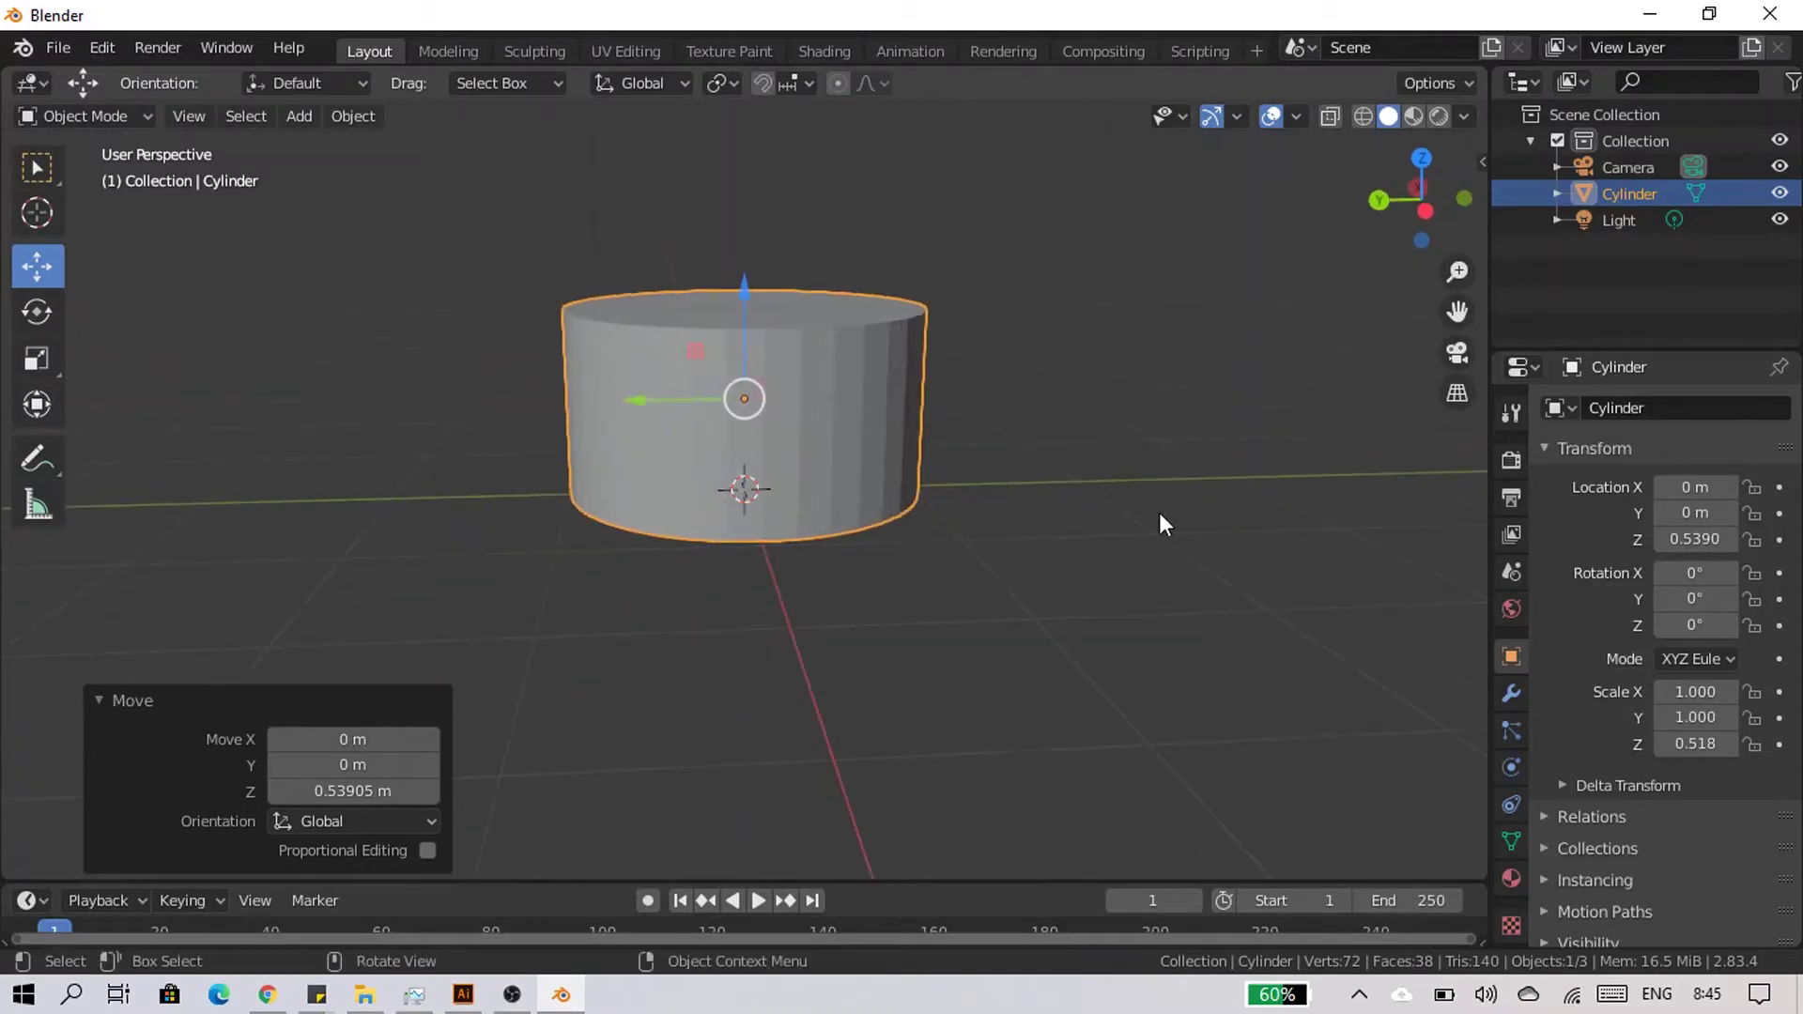
mouse_move(697, 538)
middle_mouse_down()
mouse_move(789, 546)
mouse_move(741, 455)
mouse_move(779, 413)
middle_mouse_up()
Enter Edit Mode and select the cylinder's top face in face select mode.
key("Tab")
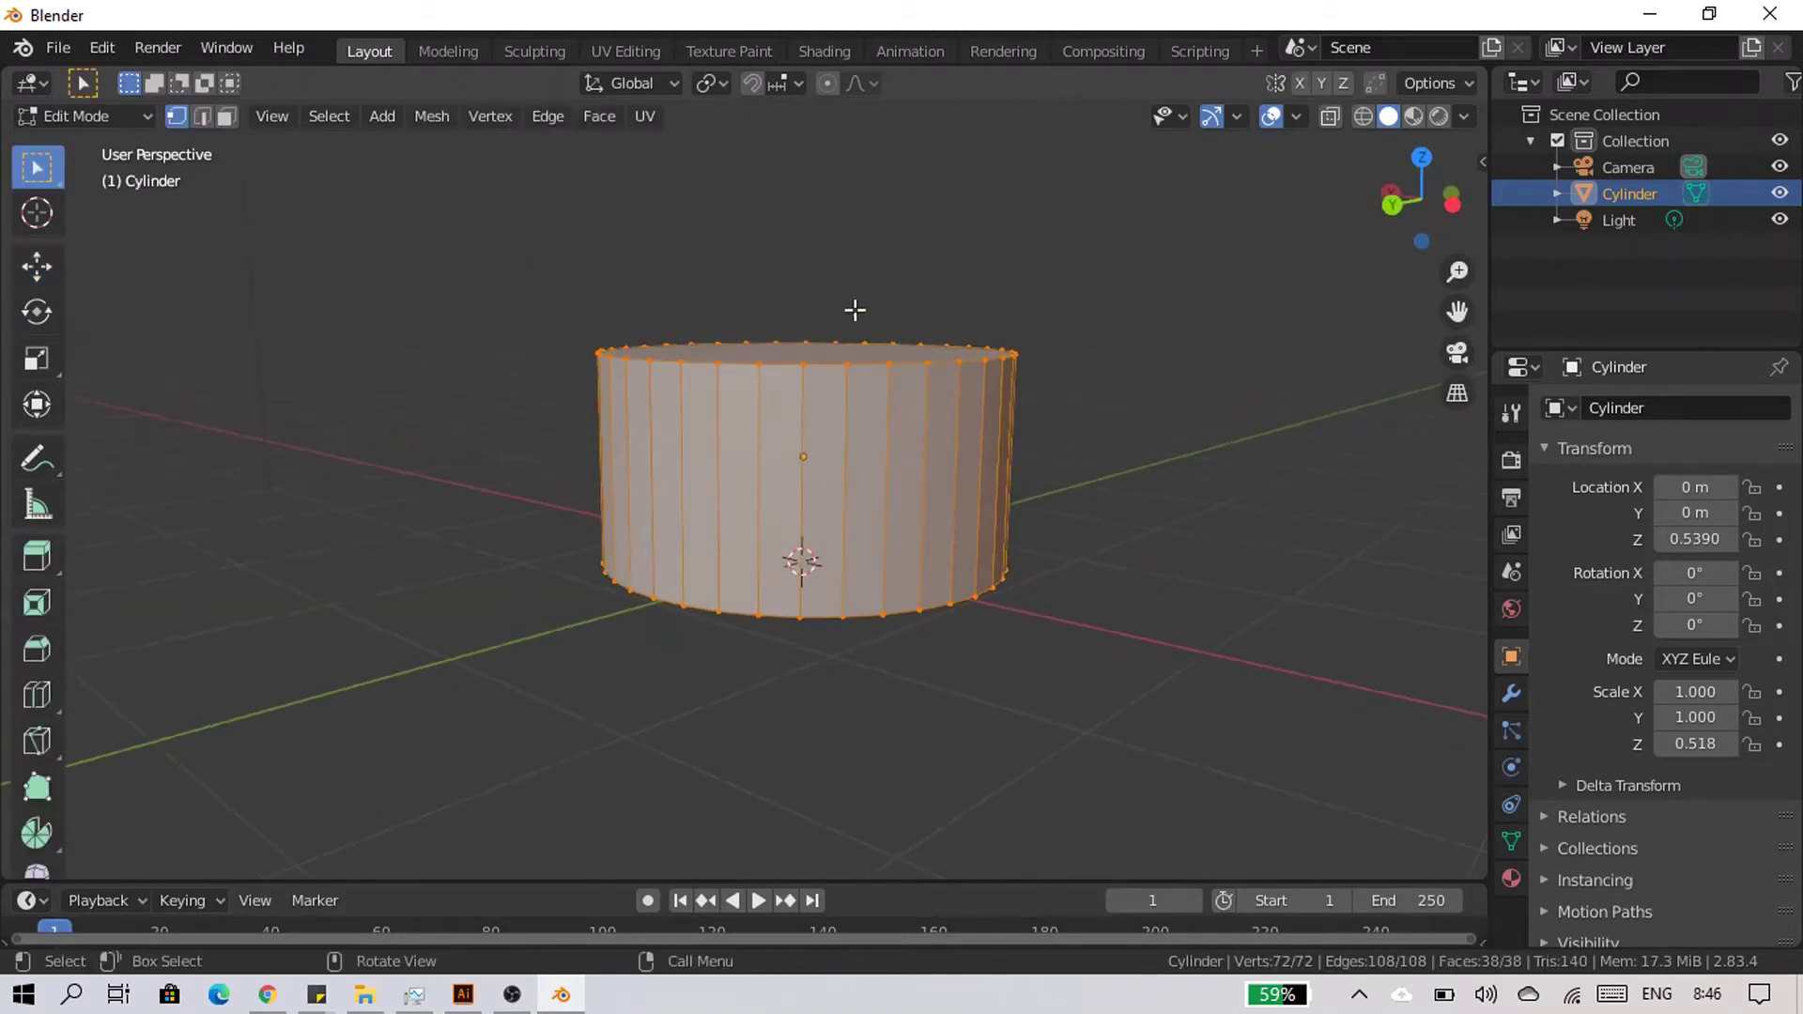
left_click(860, 345)
left_click(37, 266)
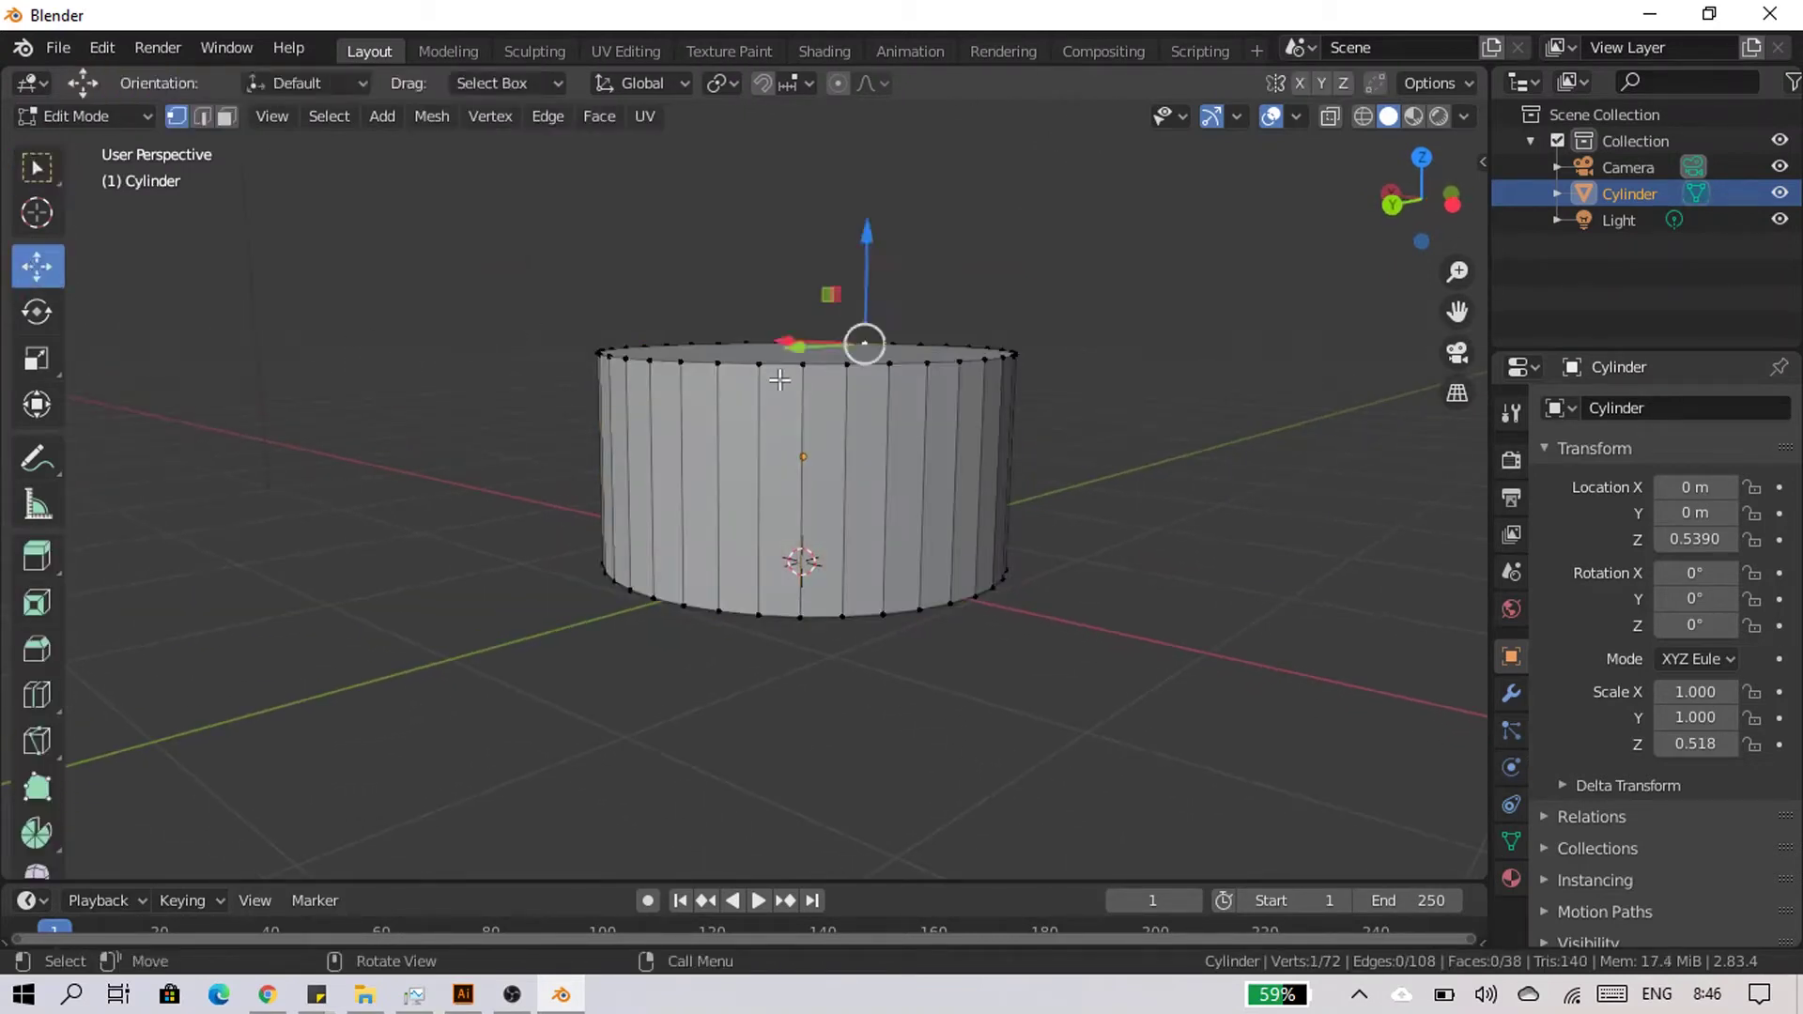
left_click(768, 349)
key("3")
mouse_move(741, 305)
middle_mouse_down()
mouse_move(867, 353)
mouse_move(691, 355)
middle_mouse_up()
left_click(867, 353)
Lower the top face along Z, then try a bevel and undo it.
mouse_move(672, 234)
left_mouse_down()
mouse_move(765, 334)
mouse_move(723, 307)
left_mouse_up()
middle_click_drag(720, 397, 798, 382)
key("ctrl+b")
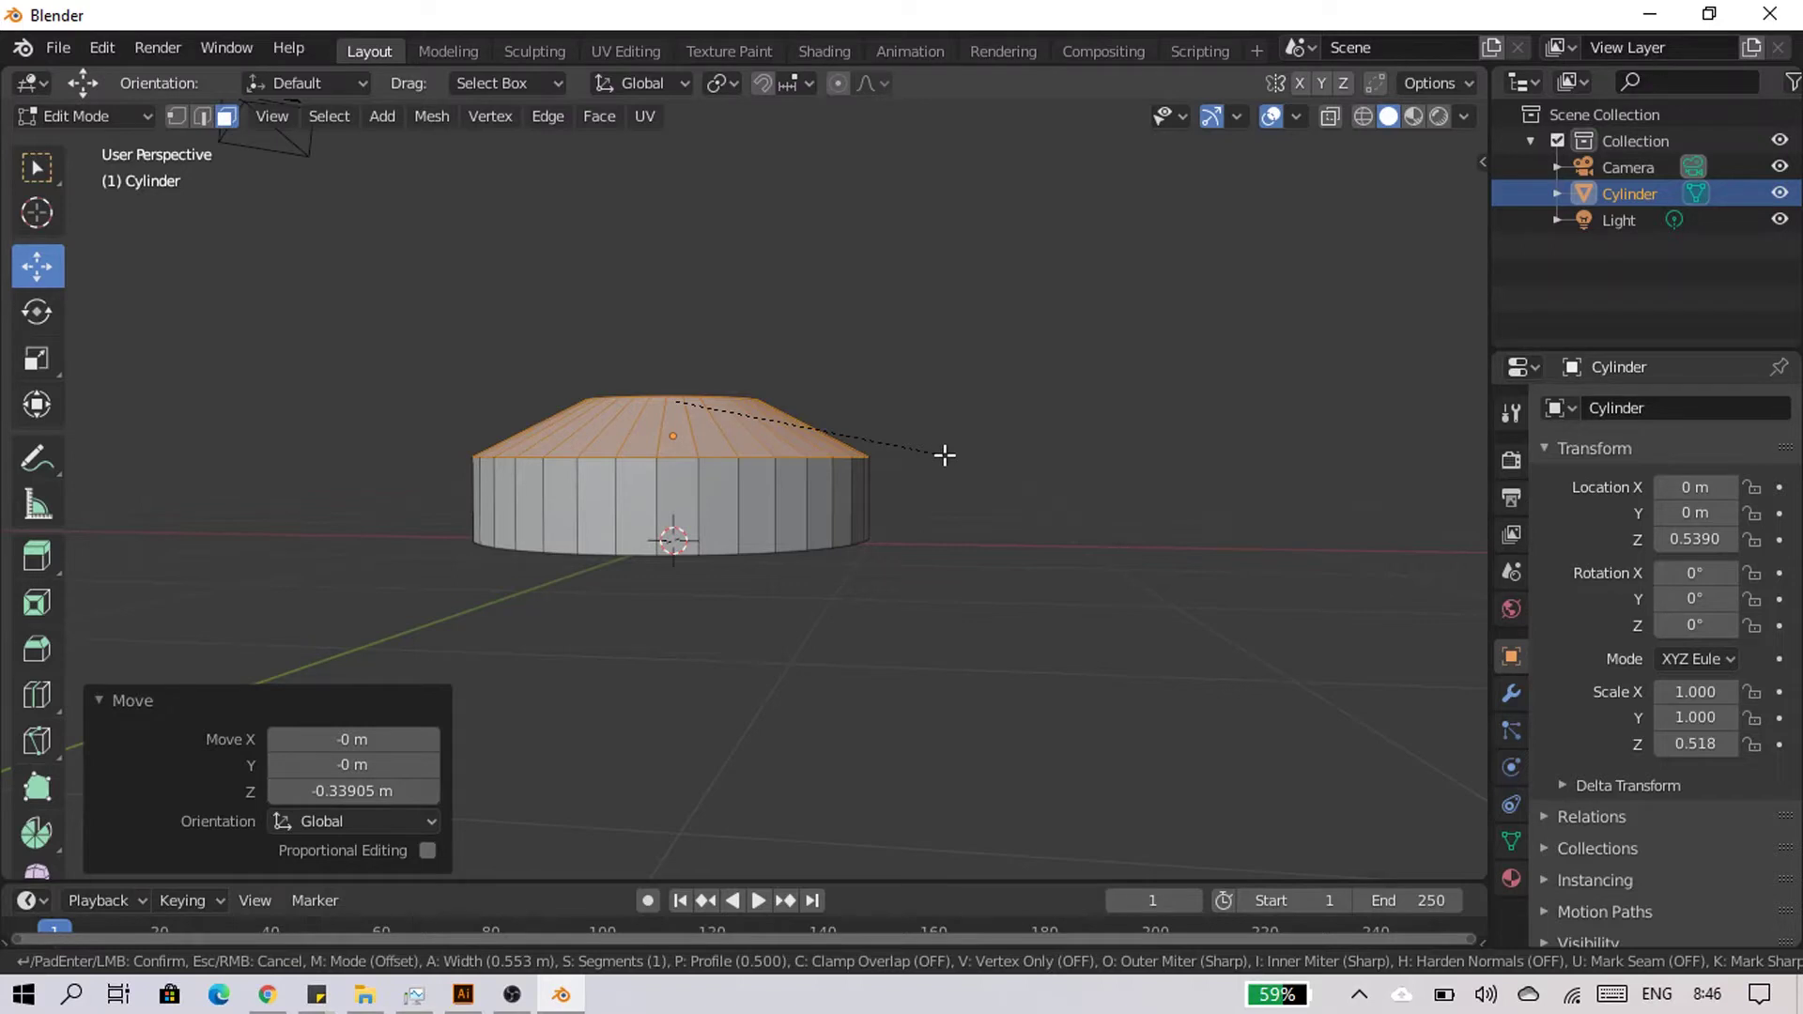
left_click(941, 510)
key("ctrl+z")
Begin a fresh bevel on the top face to round it.
middle_click_drag(926, 470, 852, 400)
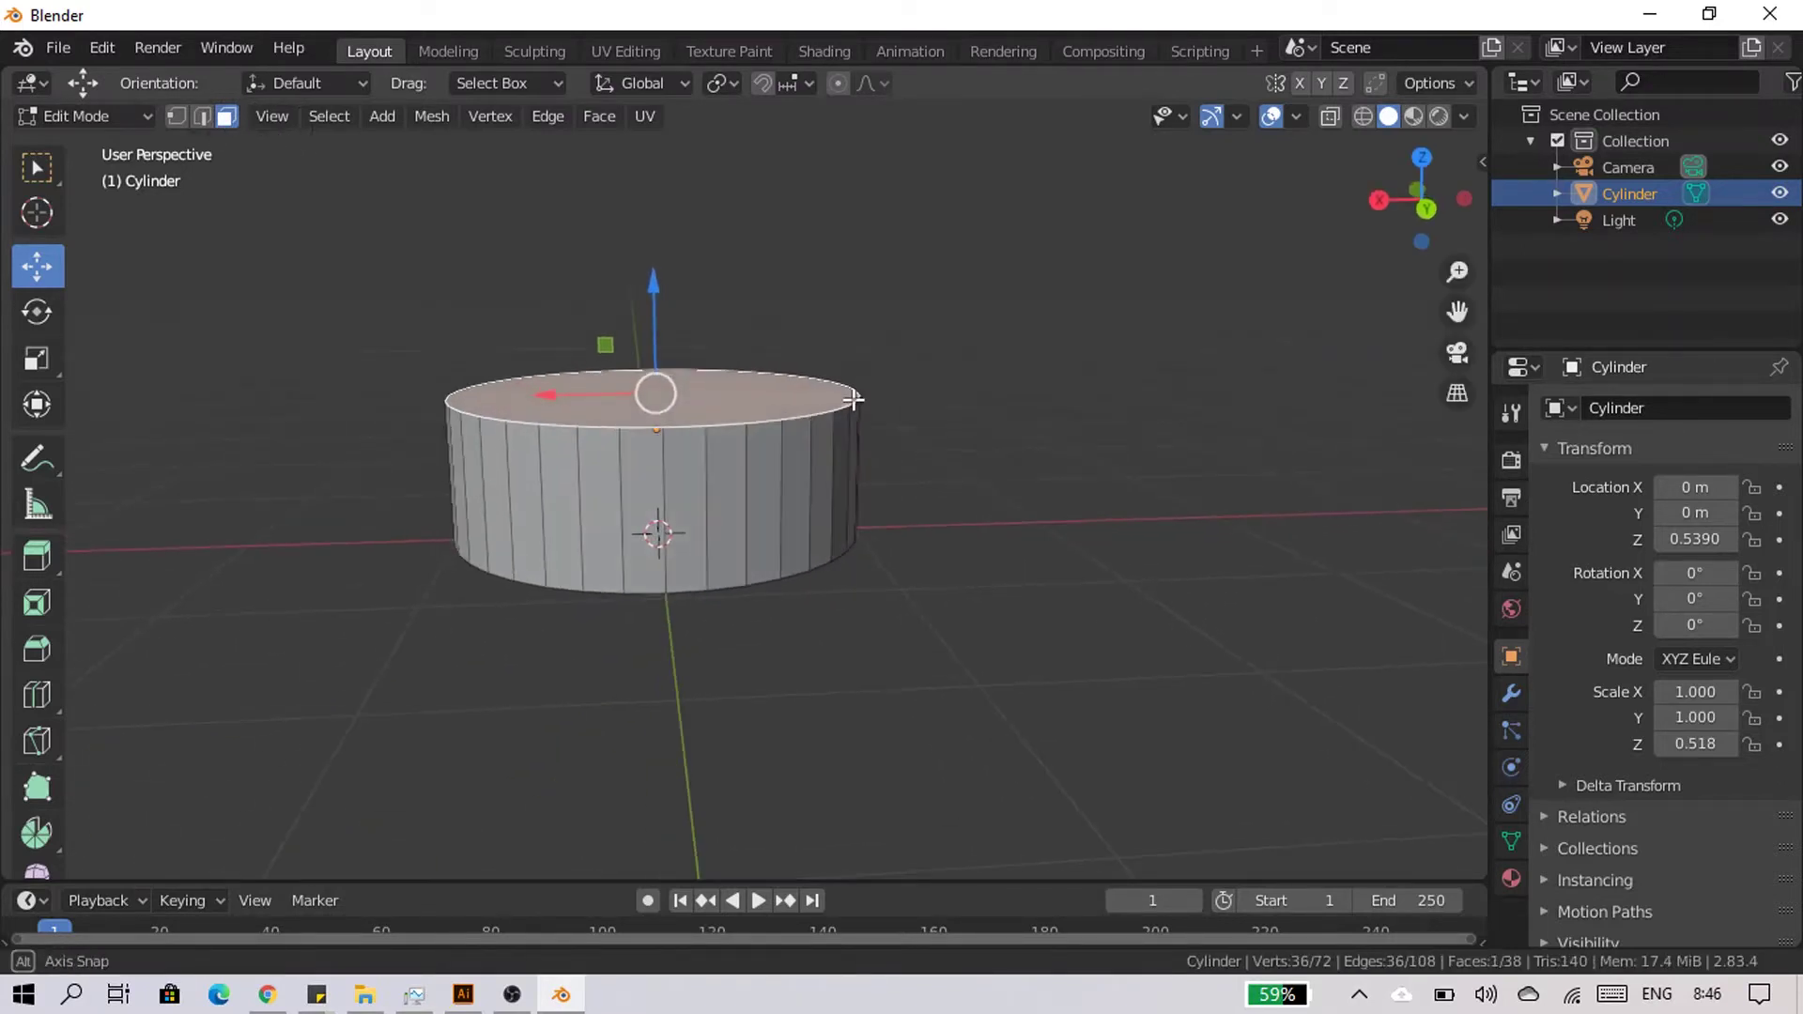
scroll(793, 422, "up", 3)
scroll(793, 422, "up", 1)
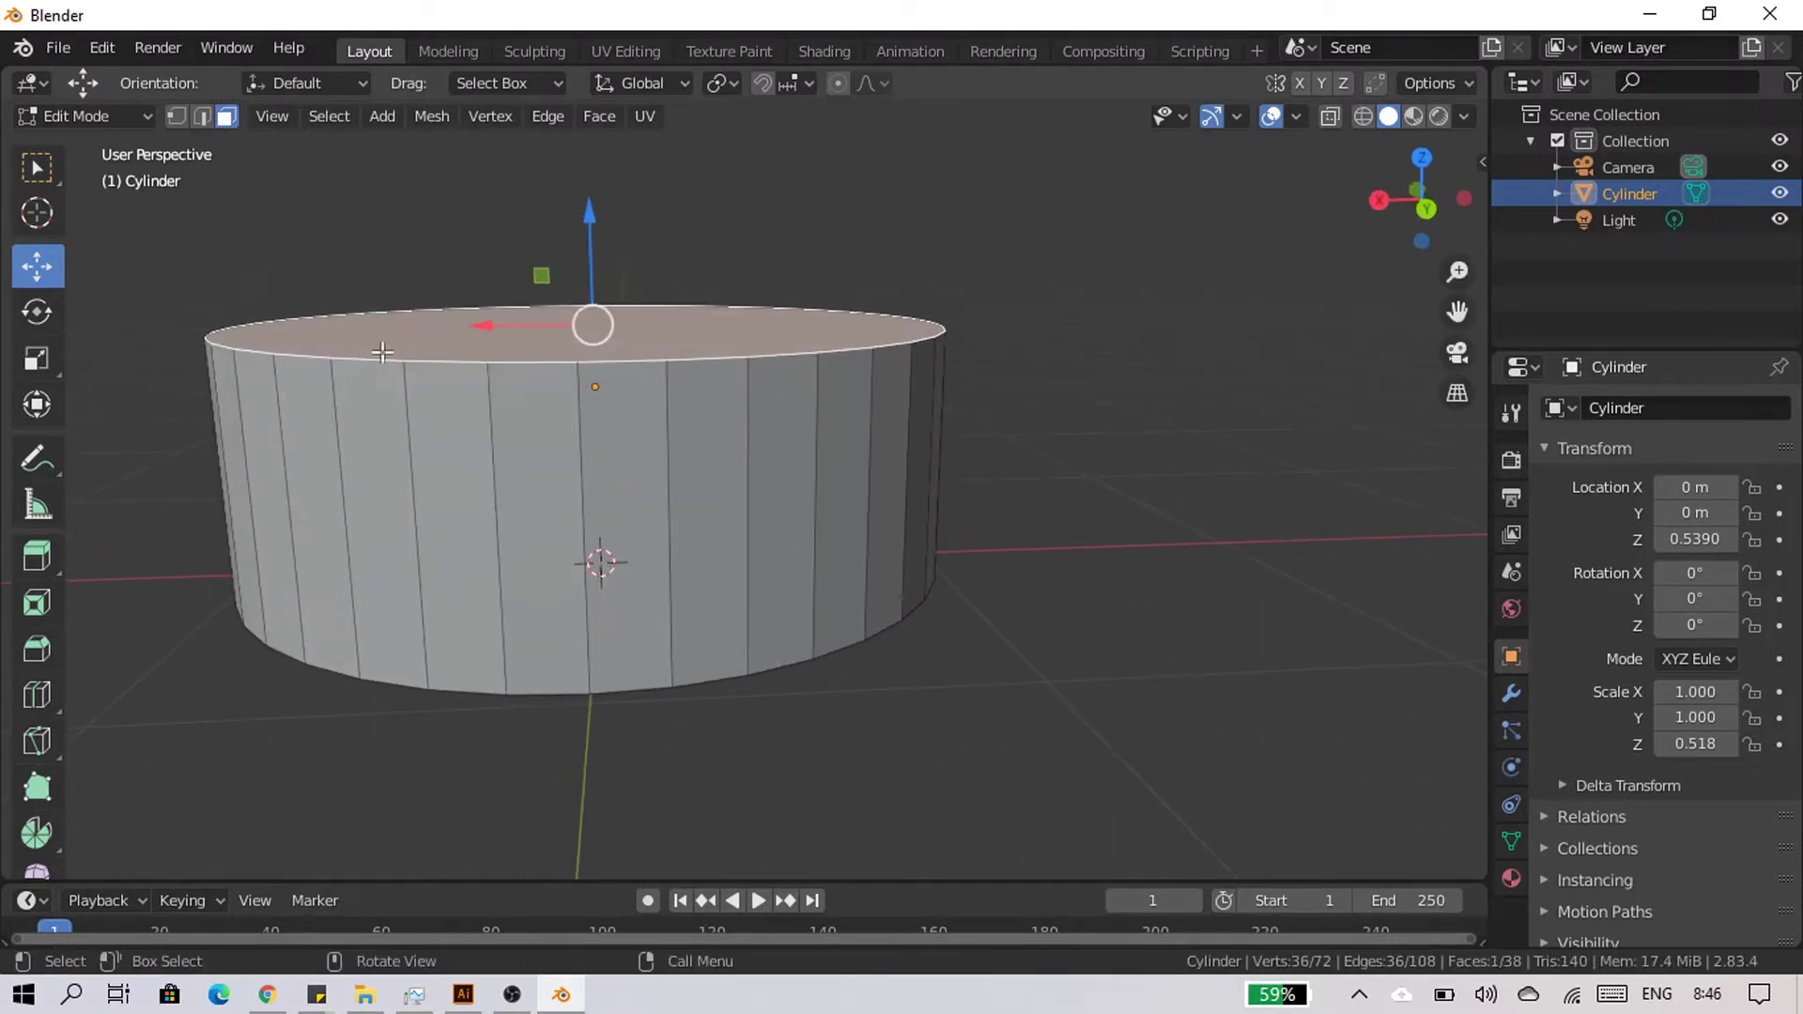
key("ctrl+b")
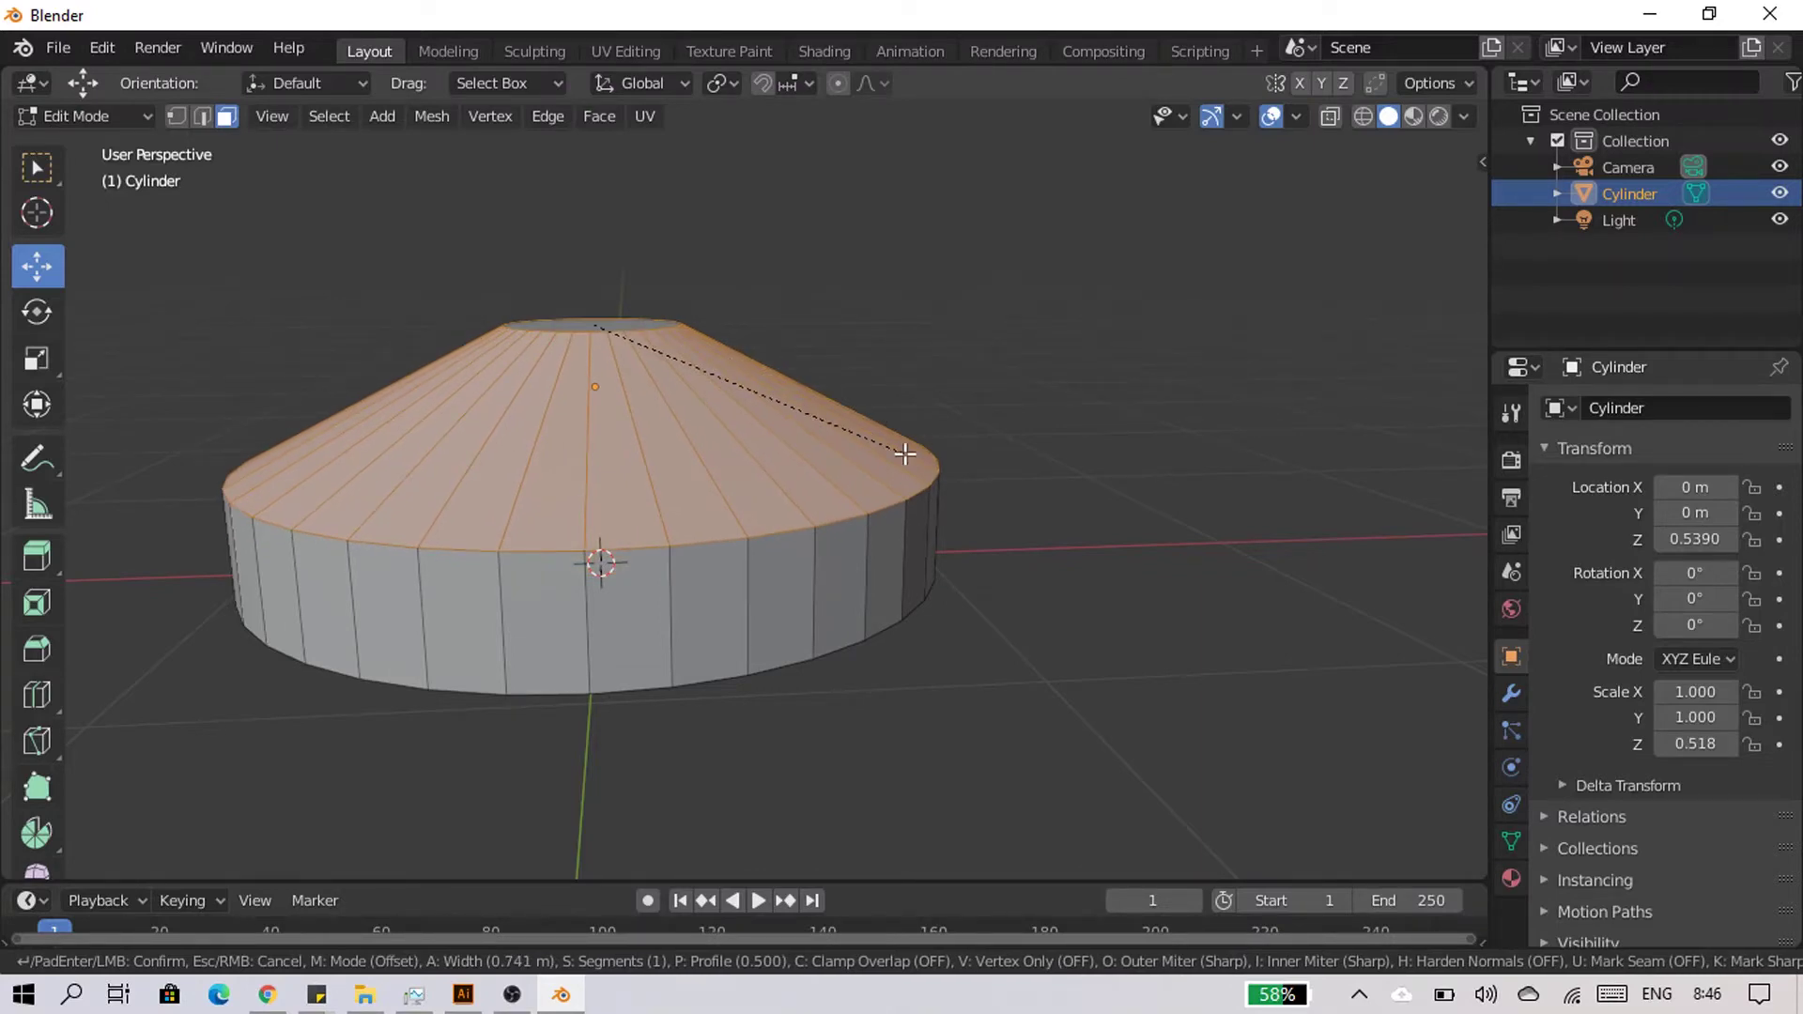
Bevel the top edge with 7 segments at a 0.717 m offset for a rounded dome.
scroll(906, 453, "up", 1)
scroll(903, 450, "up", 1)
scroll(902, 449, "up", 1)
scroll(899, 446, "up", 1)
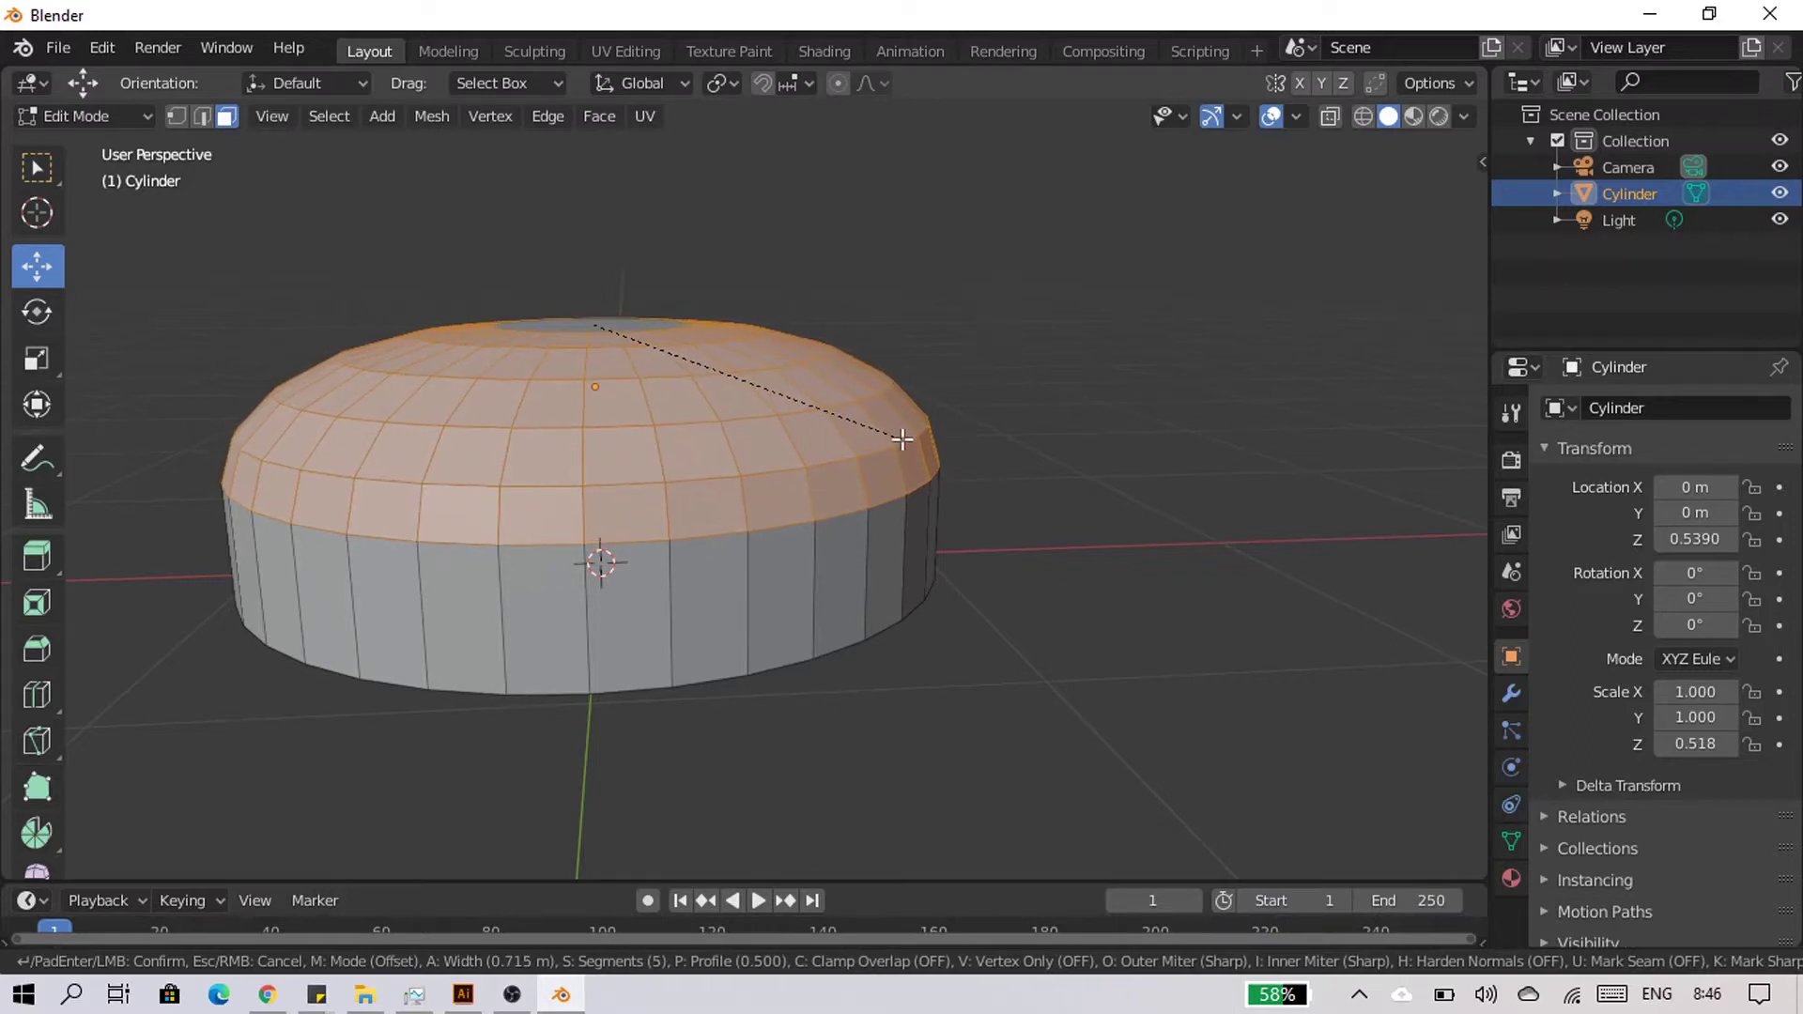
scroll(902, 438, "up", 1)
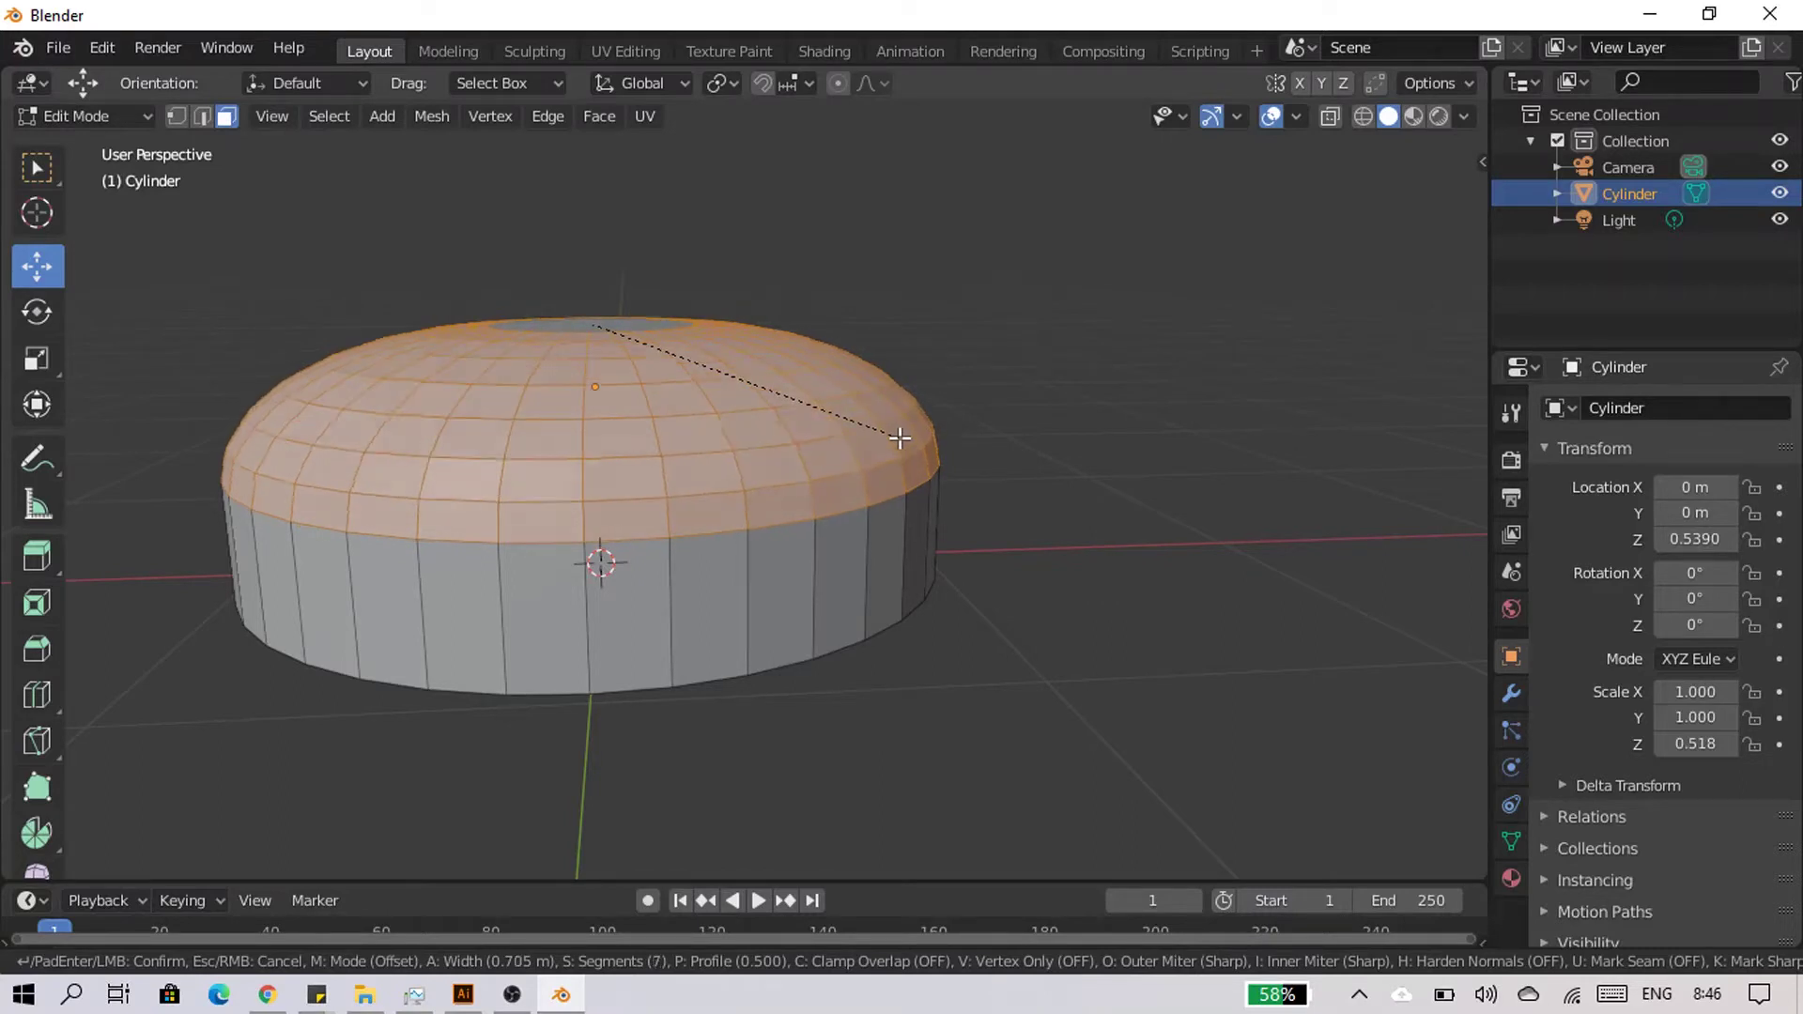
scroll(903, 436, "up", 1)
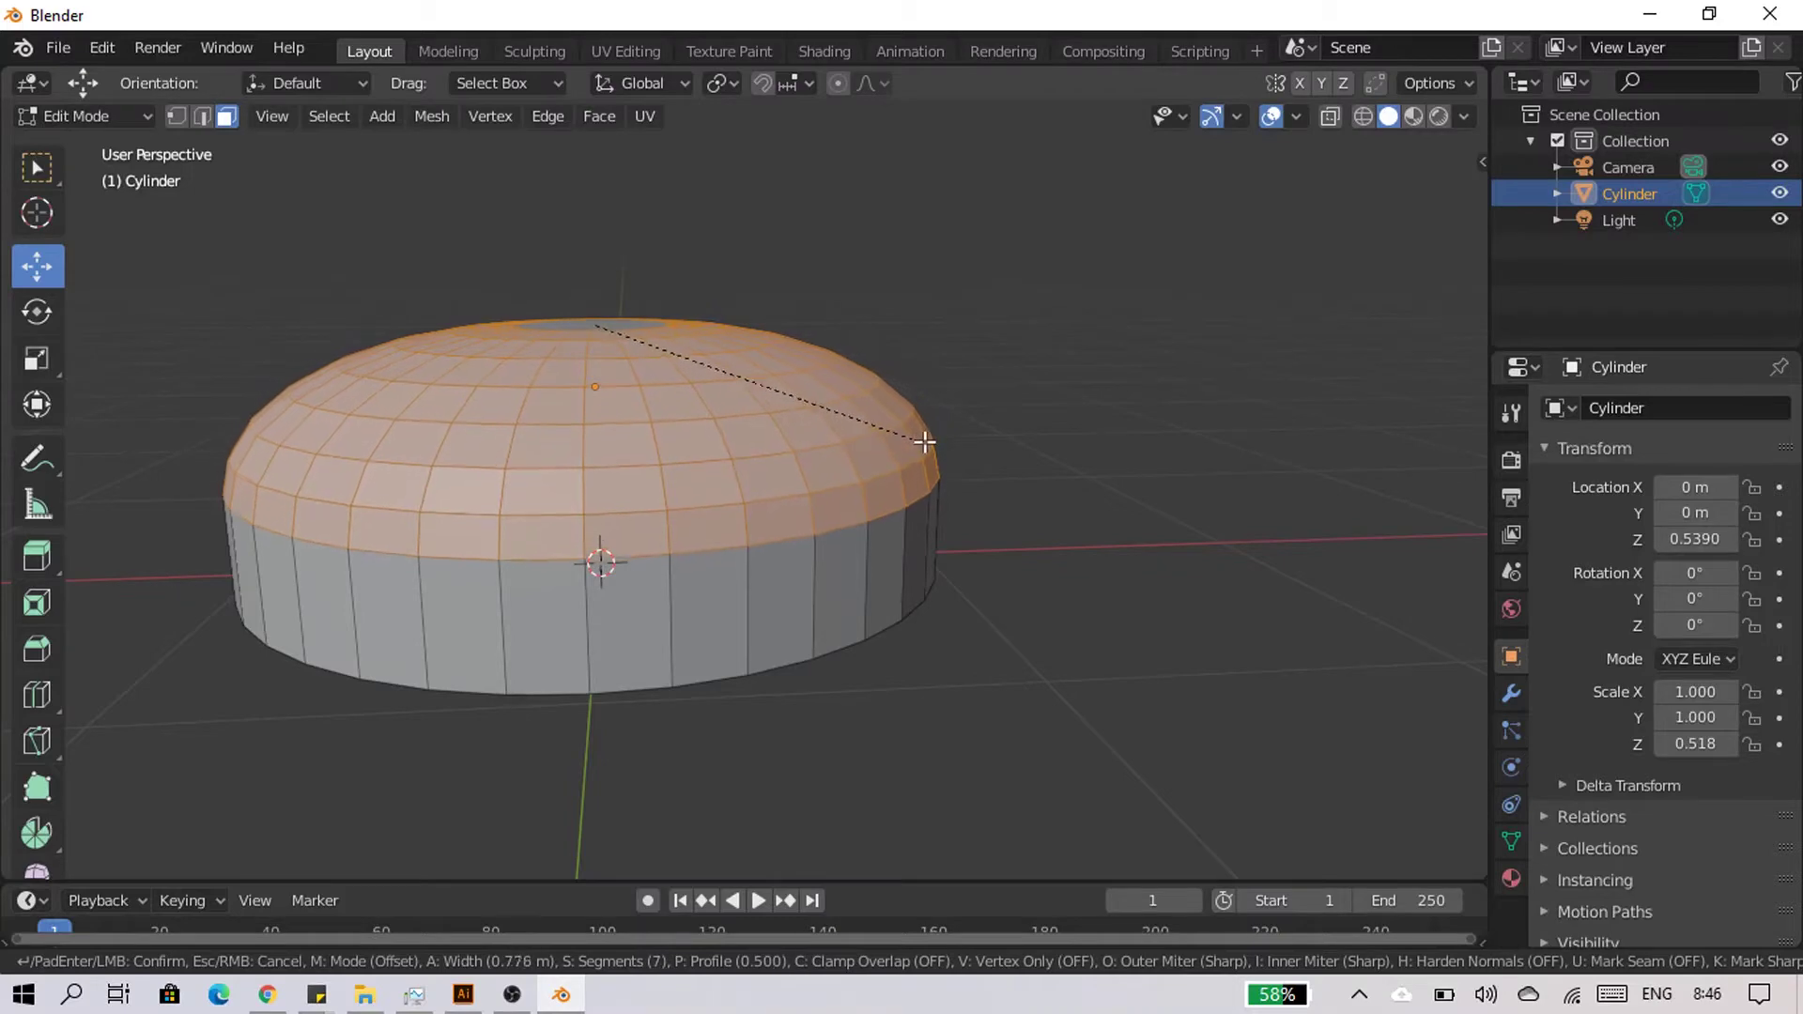
left_click(904, 434)
mouse_move(904, 434)
middle_mouse_down()
mouse_move(693, 395)
mouse_move(691, 417)
mouse_move(855, 578)
mouse_move(578, 507)
mouse_move(676, 517)
mouse_move(867, 472)
middle_mouse_up()
key("Tab")
key("Tab")
scroll(867, 473, "down", 2)
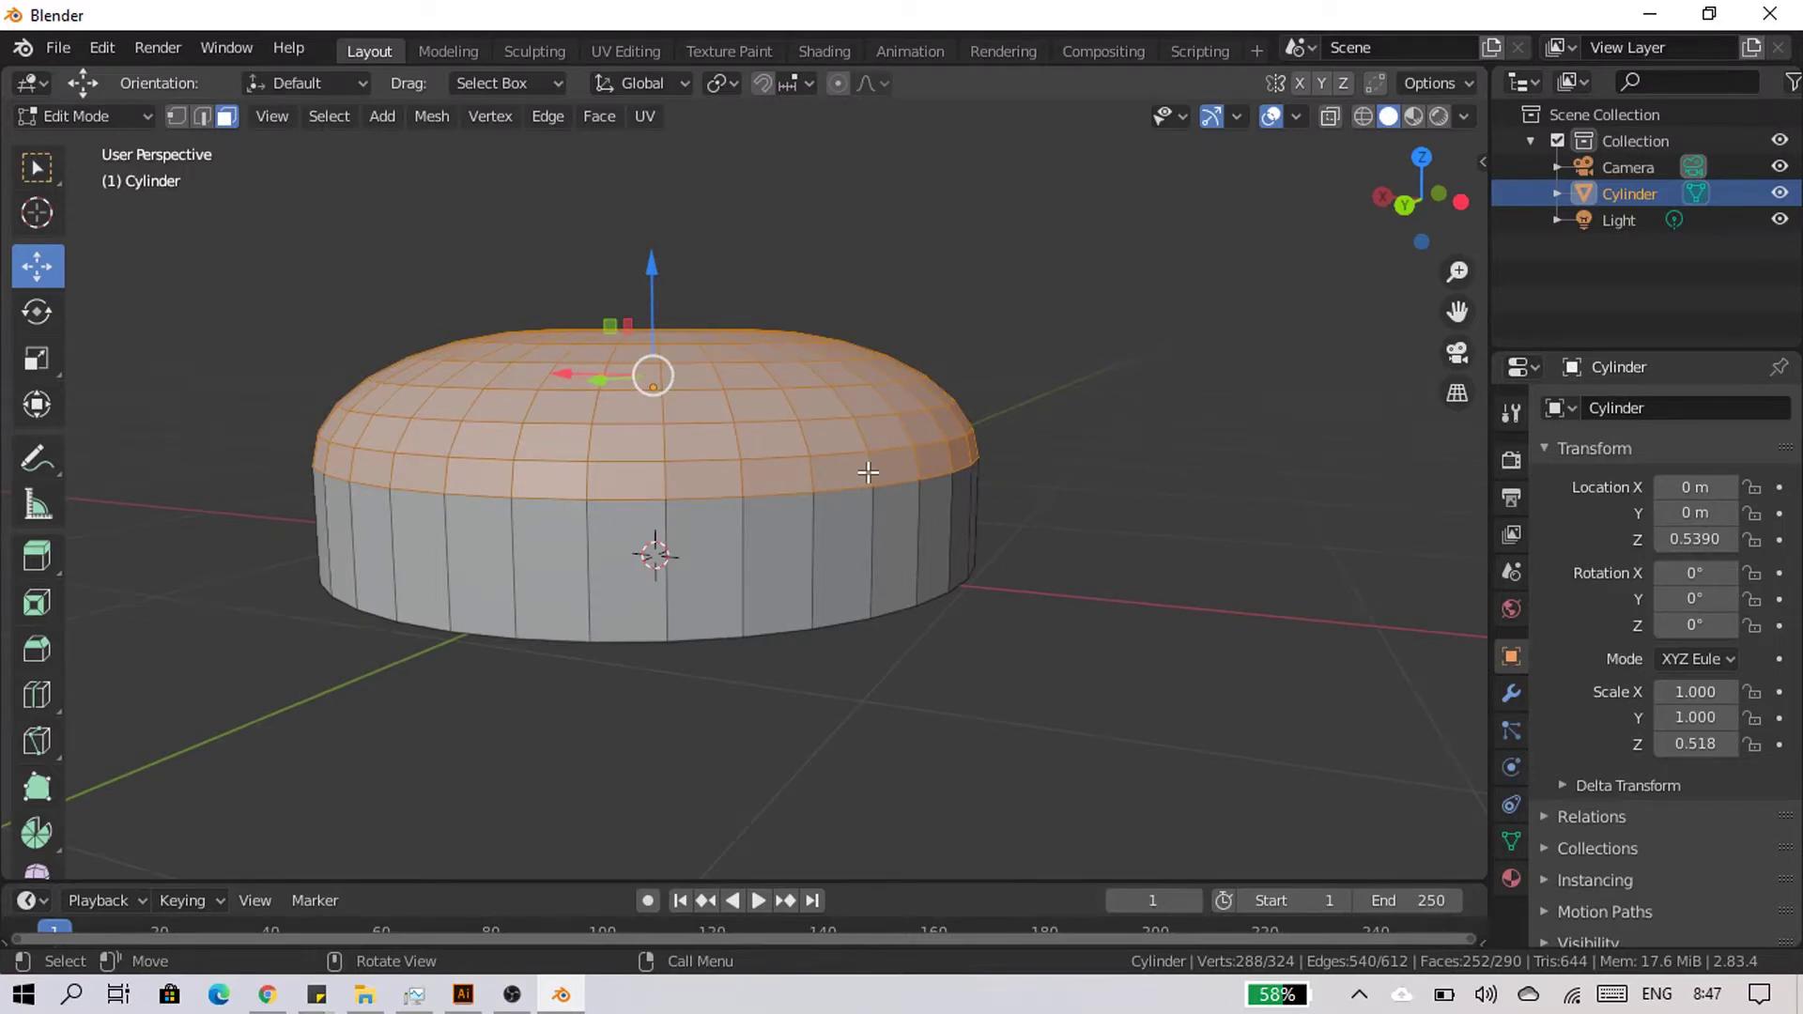
mouse_move(867, 472)
middle_mouse_down()
mouse_move(814, 457)
mouse_move(684, 544)
mouse_move(544, 457)
middle_mouse_up()
Select the bun's bottom face and nudge it slightly downward.
left_click(729, 528)
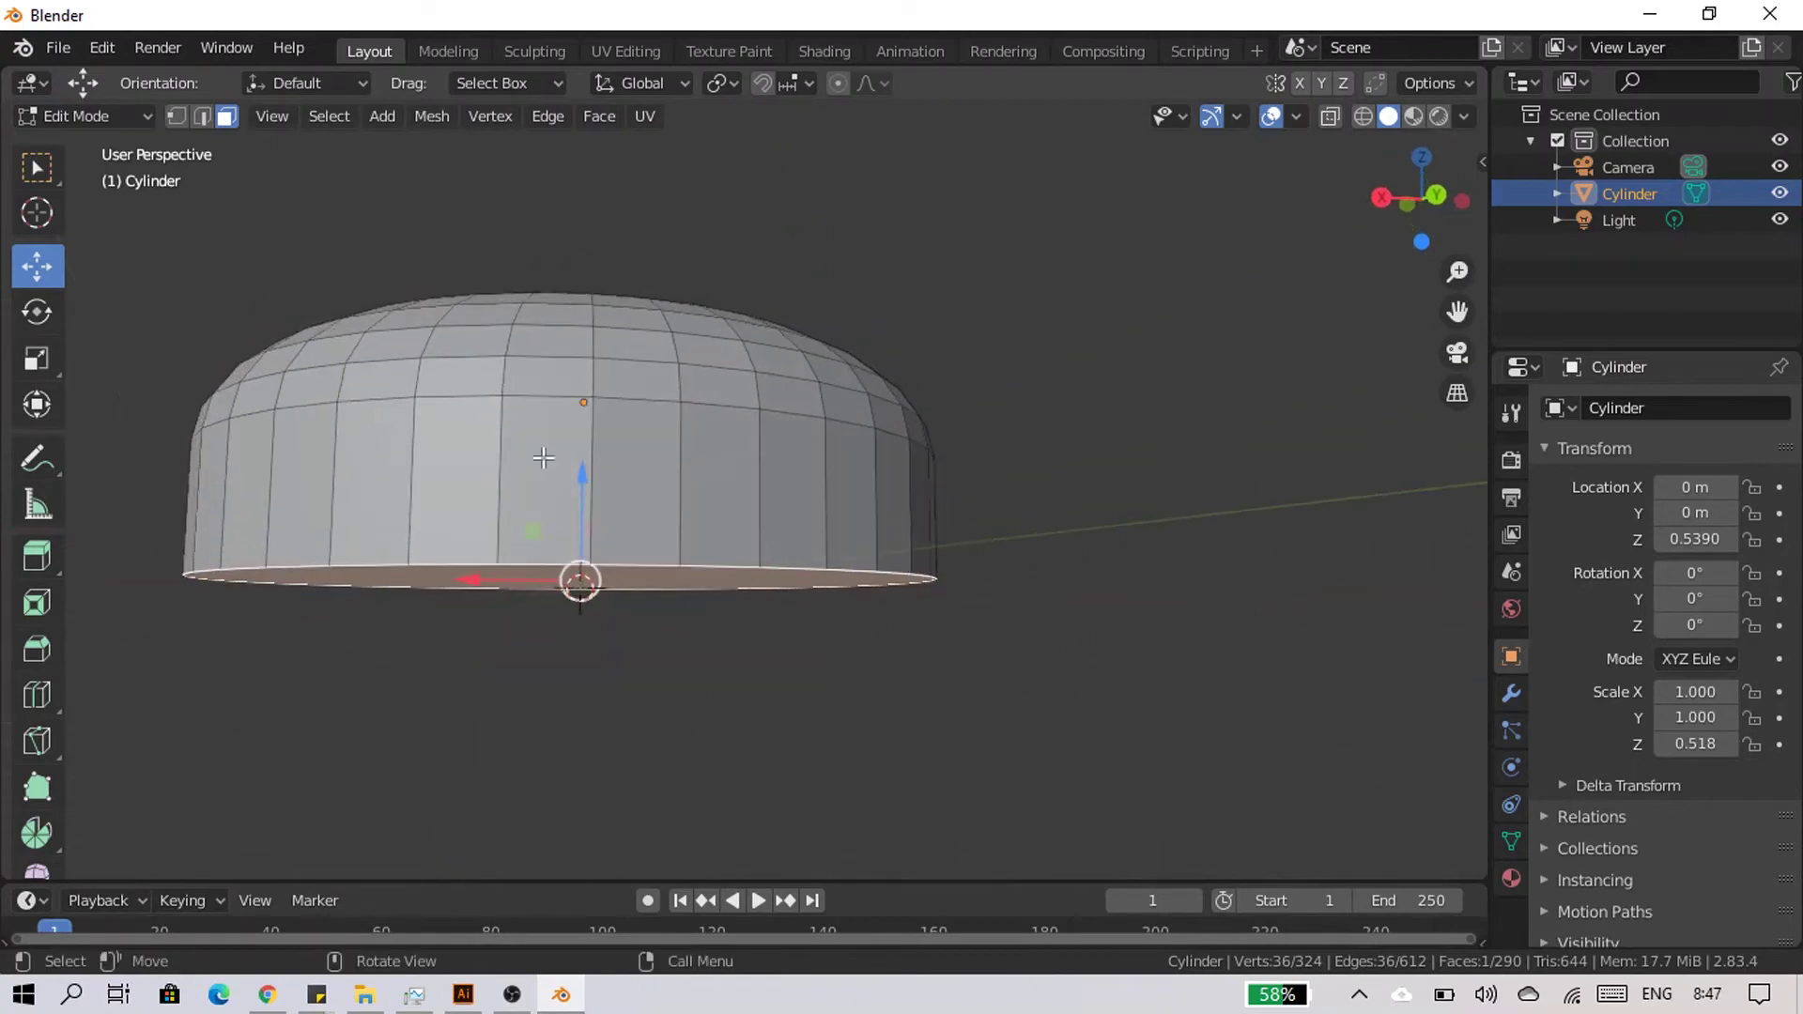
left_click_drag(583, 473, 584, 486)
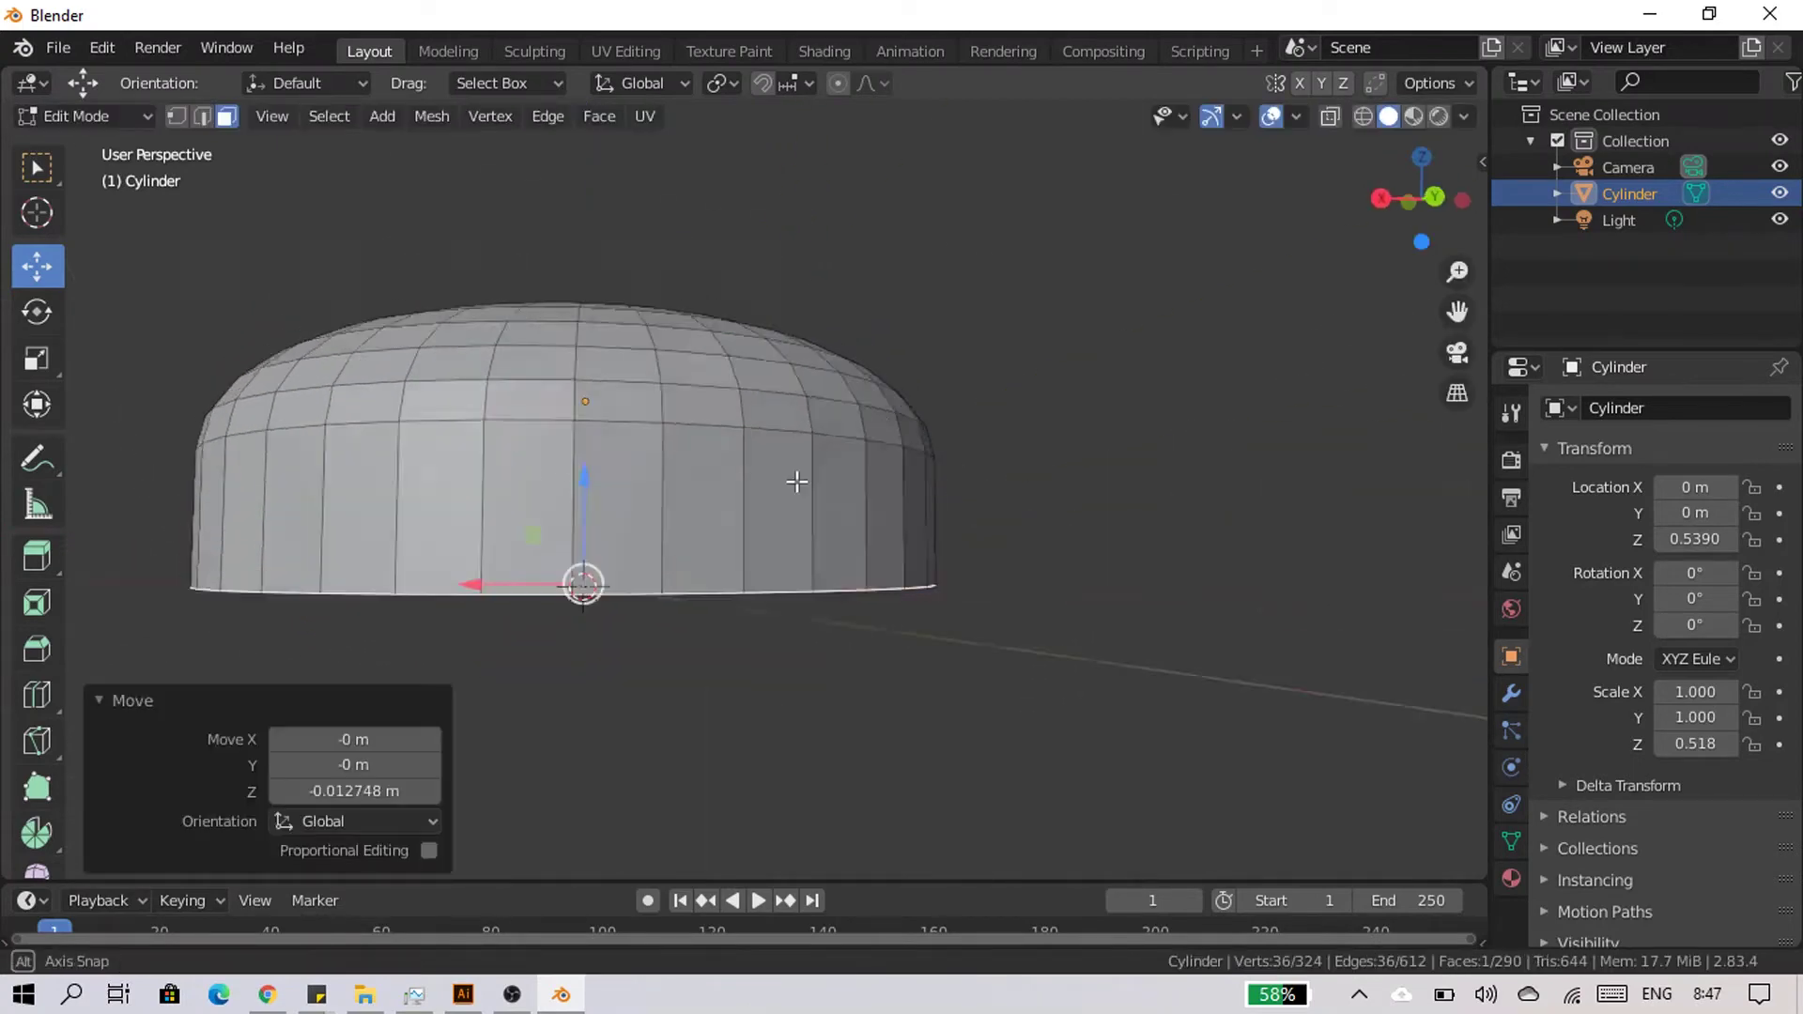
mouse_move(796, 480)
middle_mouse_down()
mouse_move(425, 444)
mouse_move(902, 447)
mouse_move(812, 428)
middle_mouse_up()
Try subdividing the whole mesh with up to 3 cuts, then undo back to 324 vertices.
key("a")
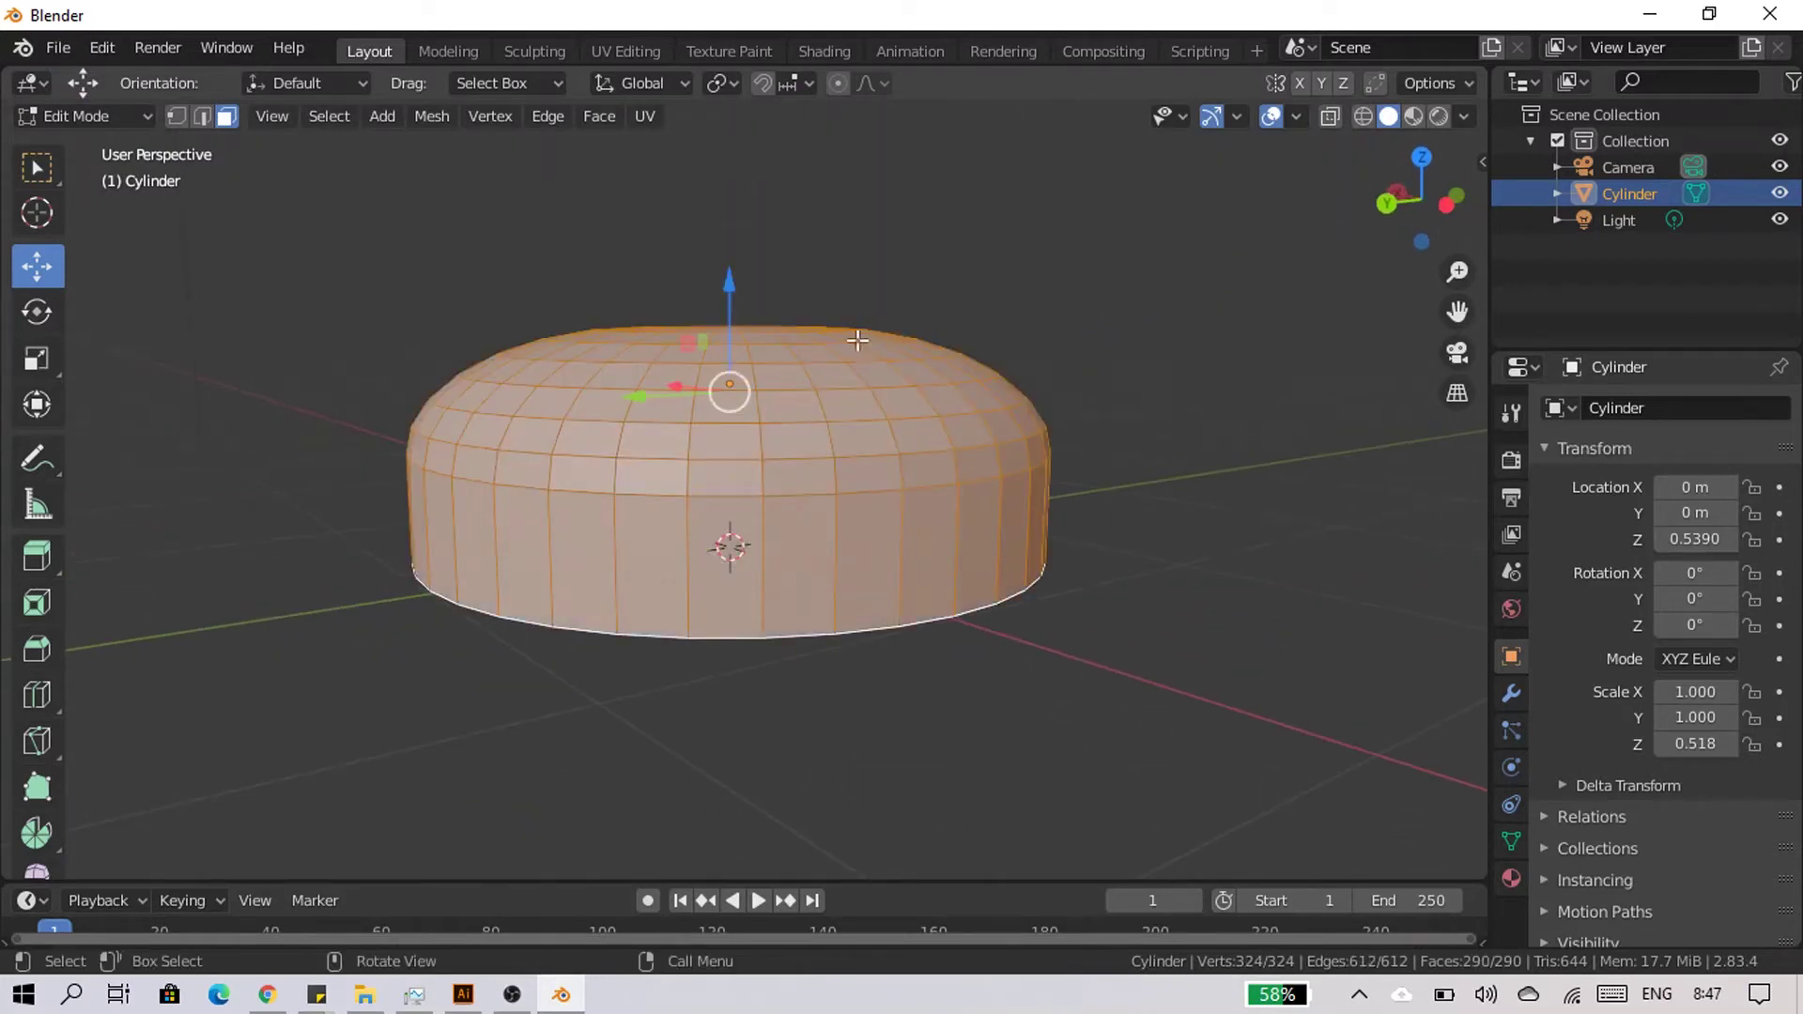
right_click(774, 387)
left_click(774, 388)
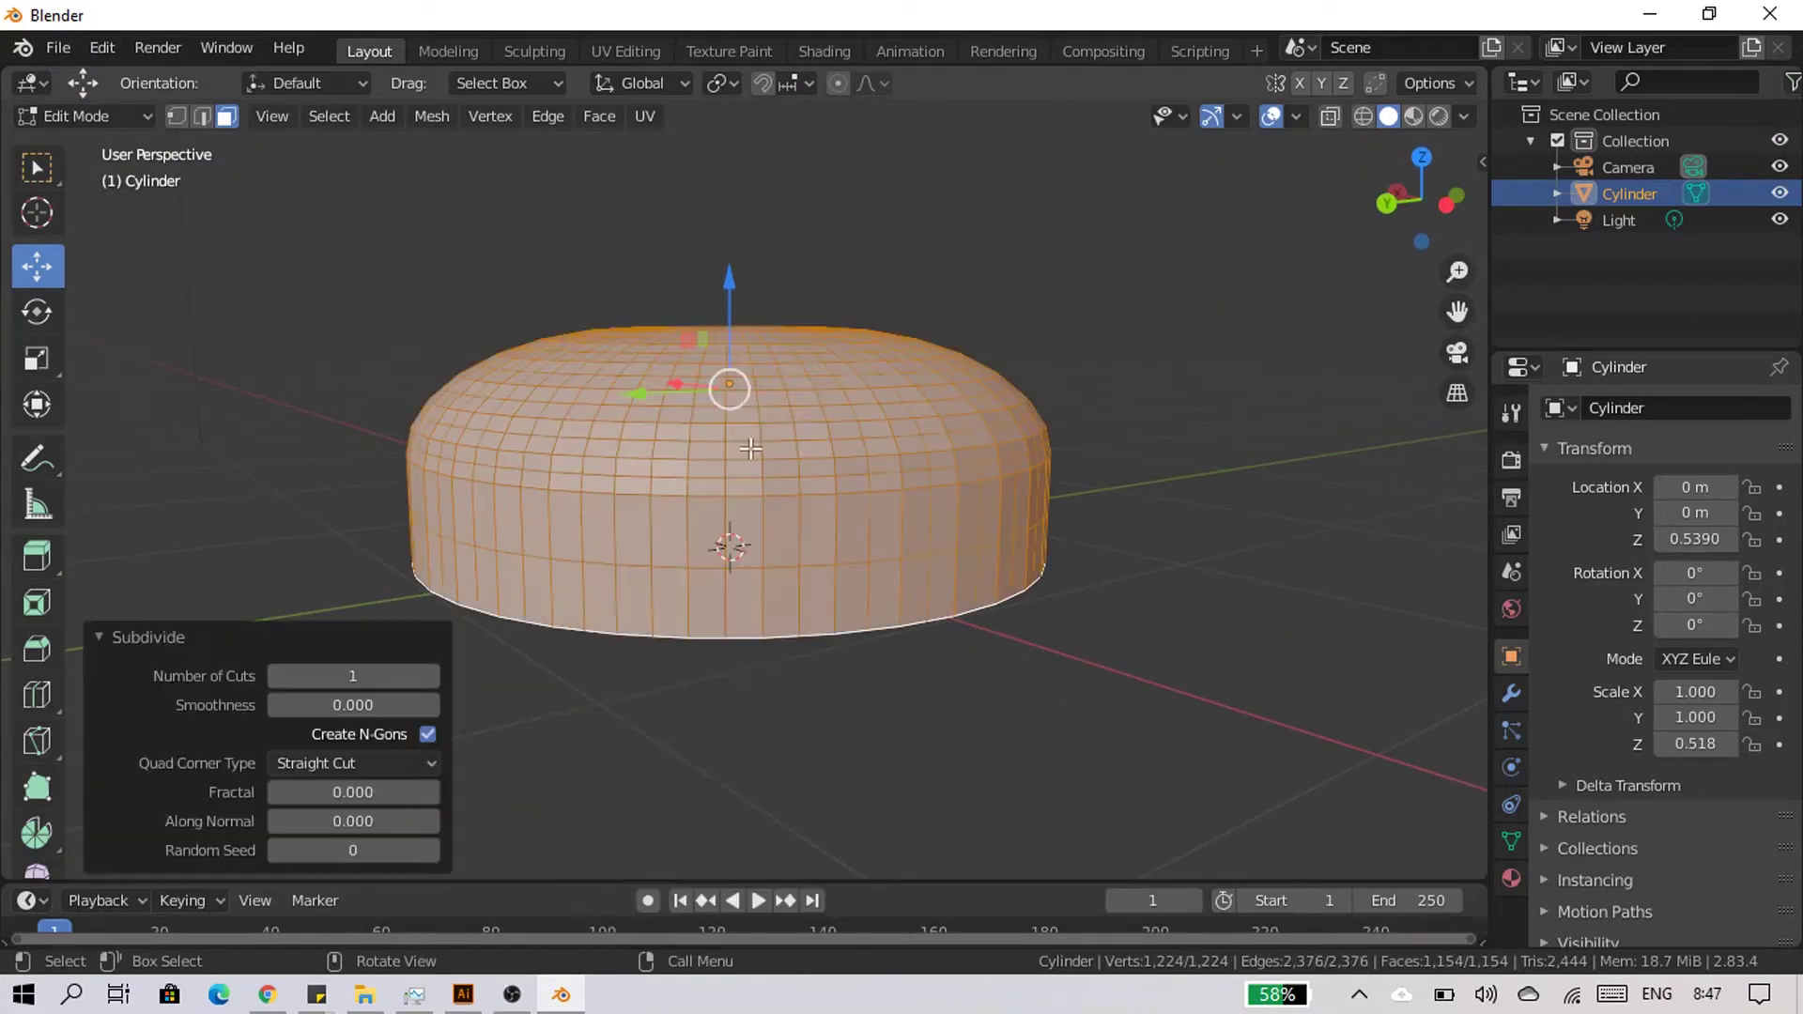
left_click(426, 677)
left_click(426, 676)
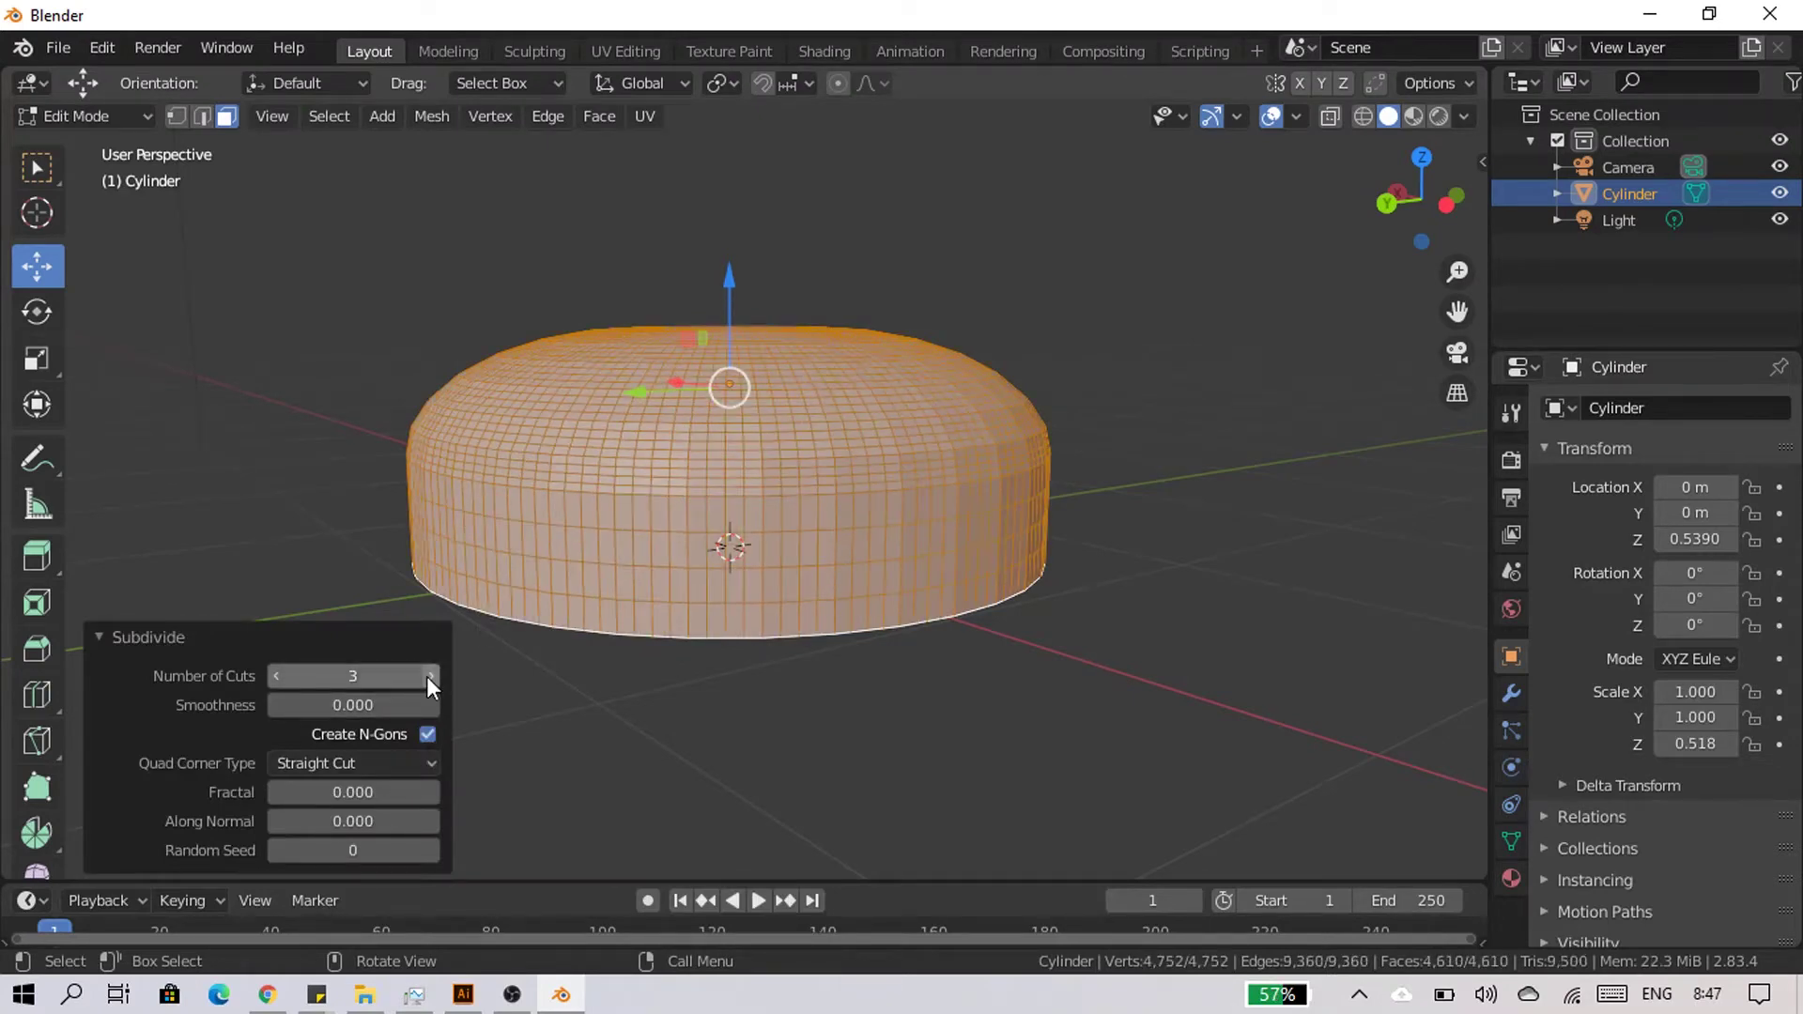
left_click(826, 584)
key("ctrl+z")
key("ctrl+z")
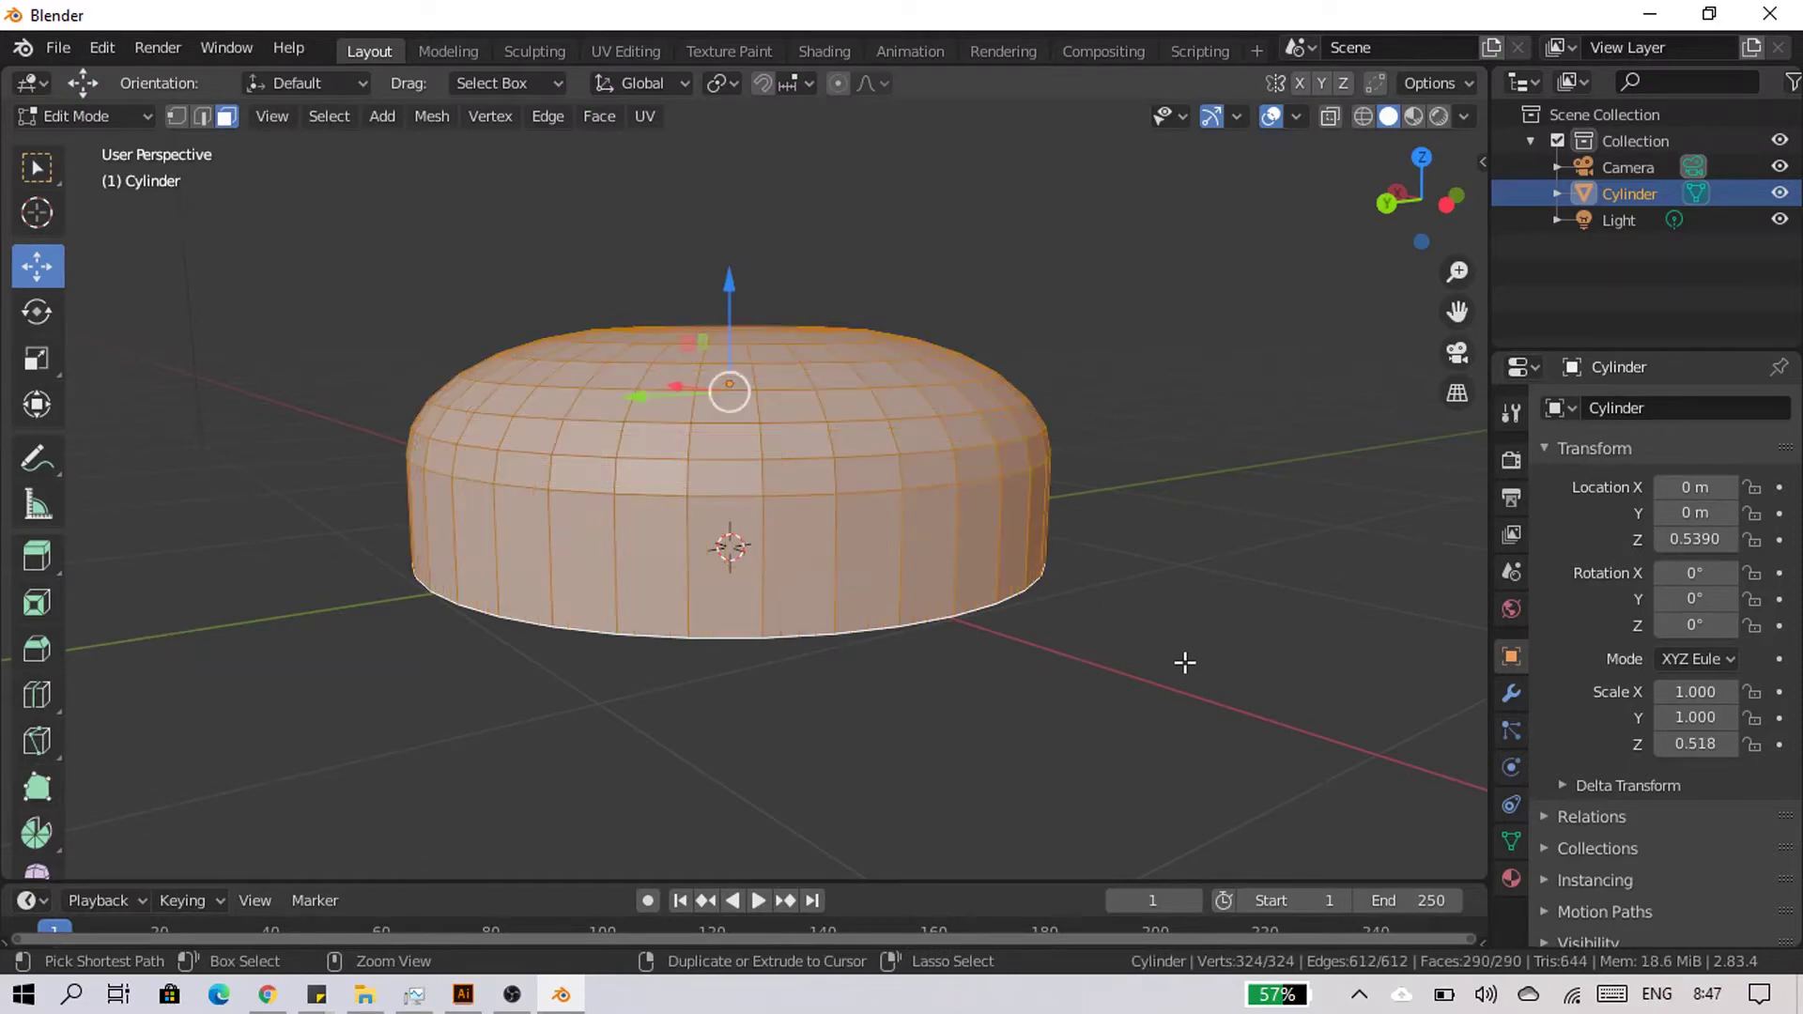
Try a two-loop cut around the bun's side, then discard it.
mouse_move(825, 535)
middle_mouse_down()
mouse_move(770, 502)
mouse_move(601, 512)
middle_mouse_up()
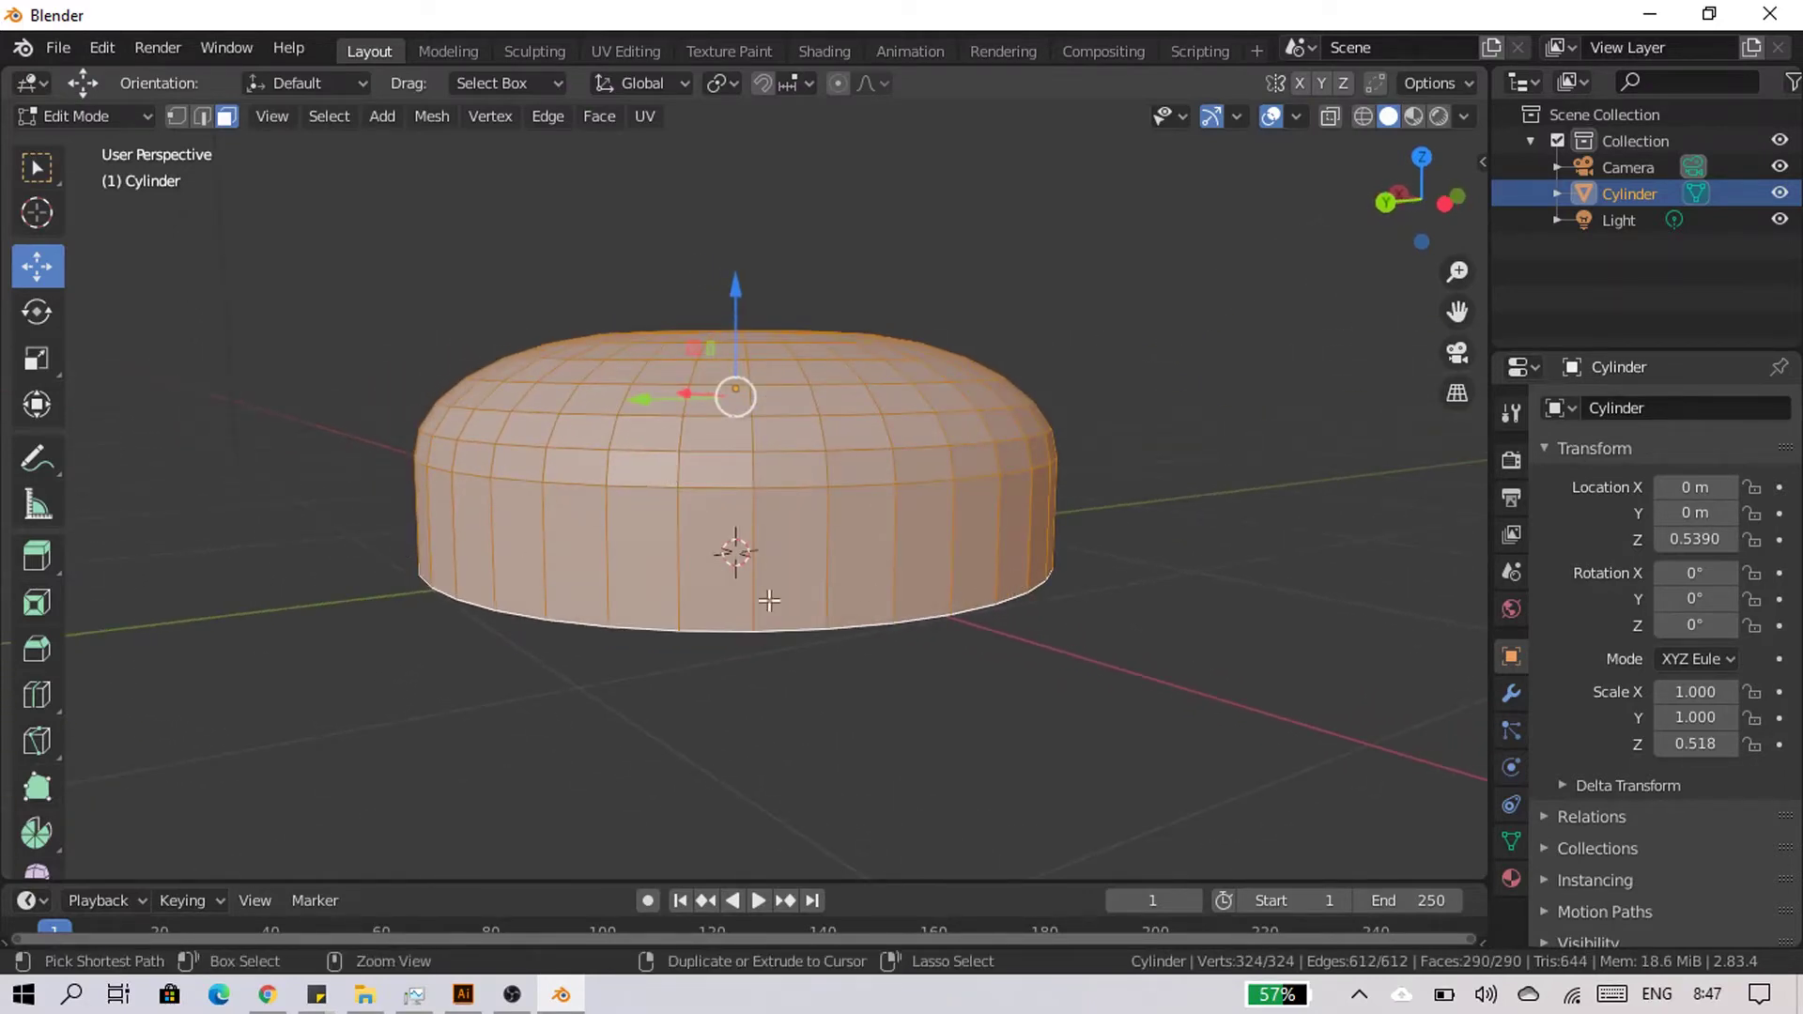
key("ctrl+r")
scroll(516, 550, "up", 1)
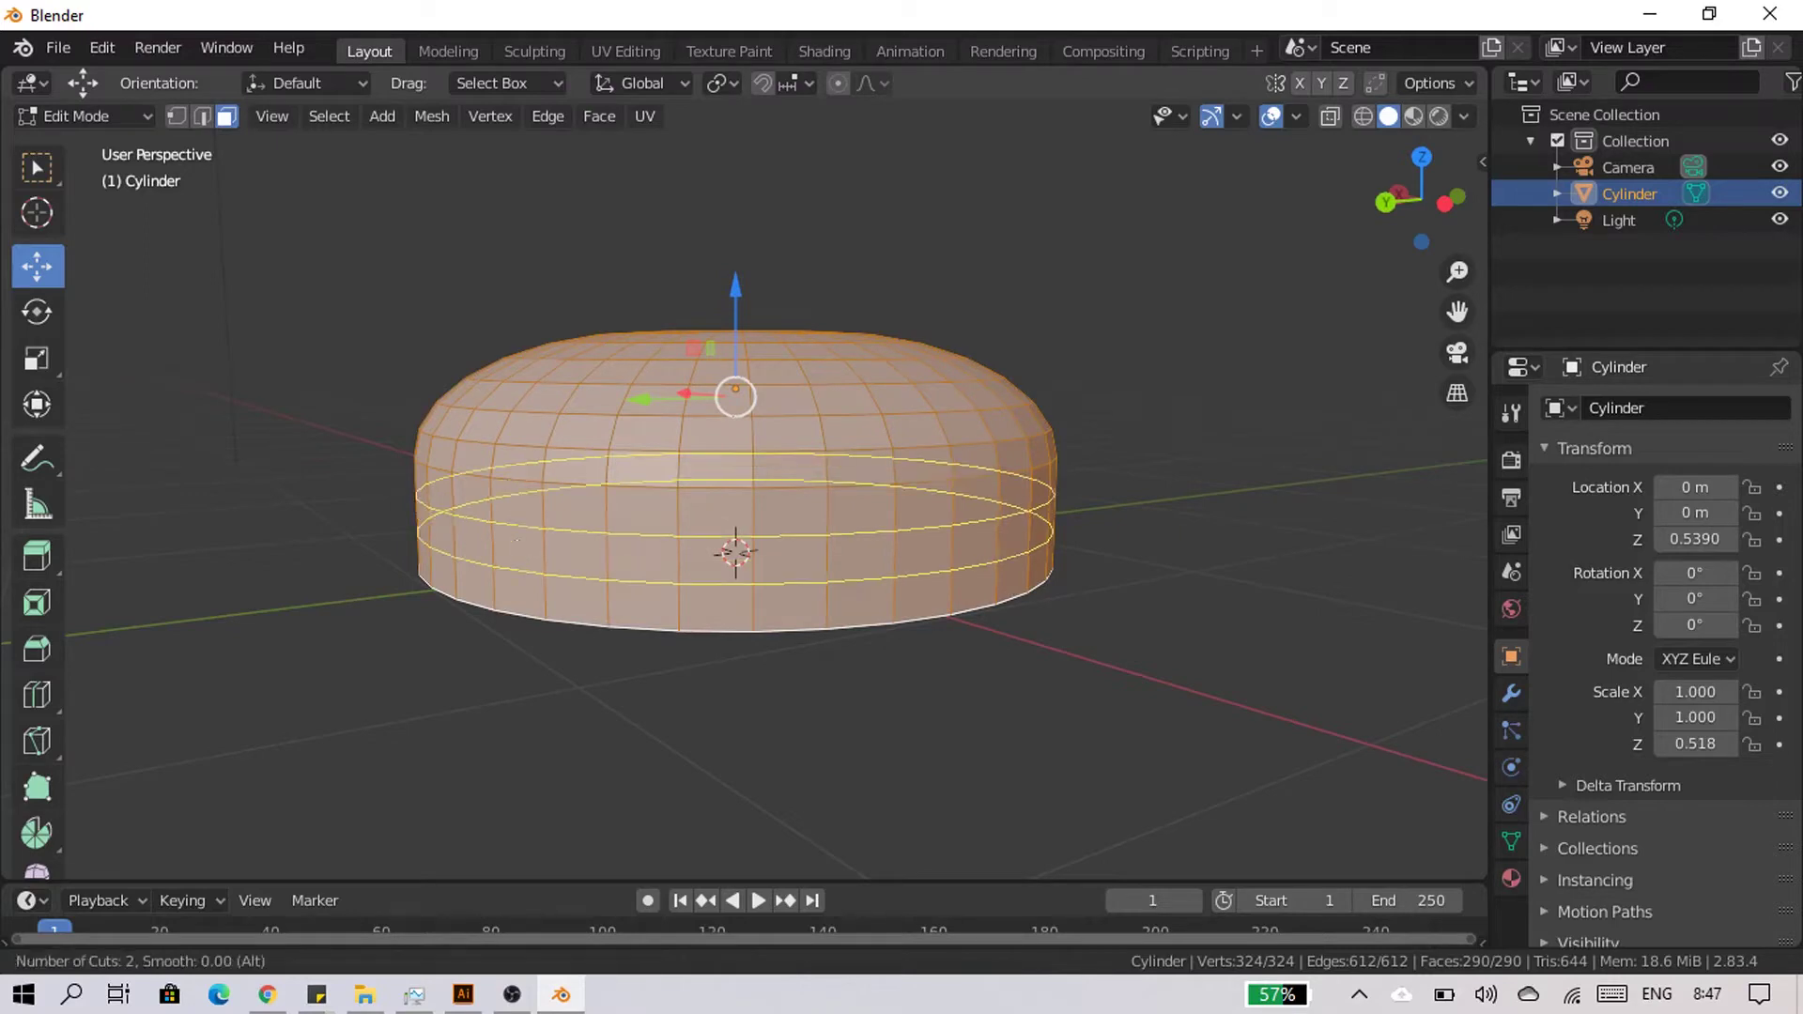
left_click(516, 542)
right_click(517, 550)
middle_click_drag(737, 540, 1015, 556)
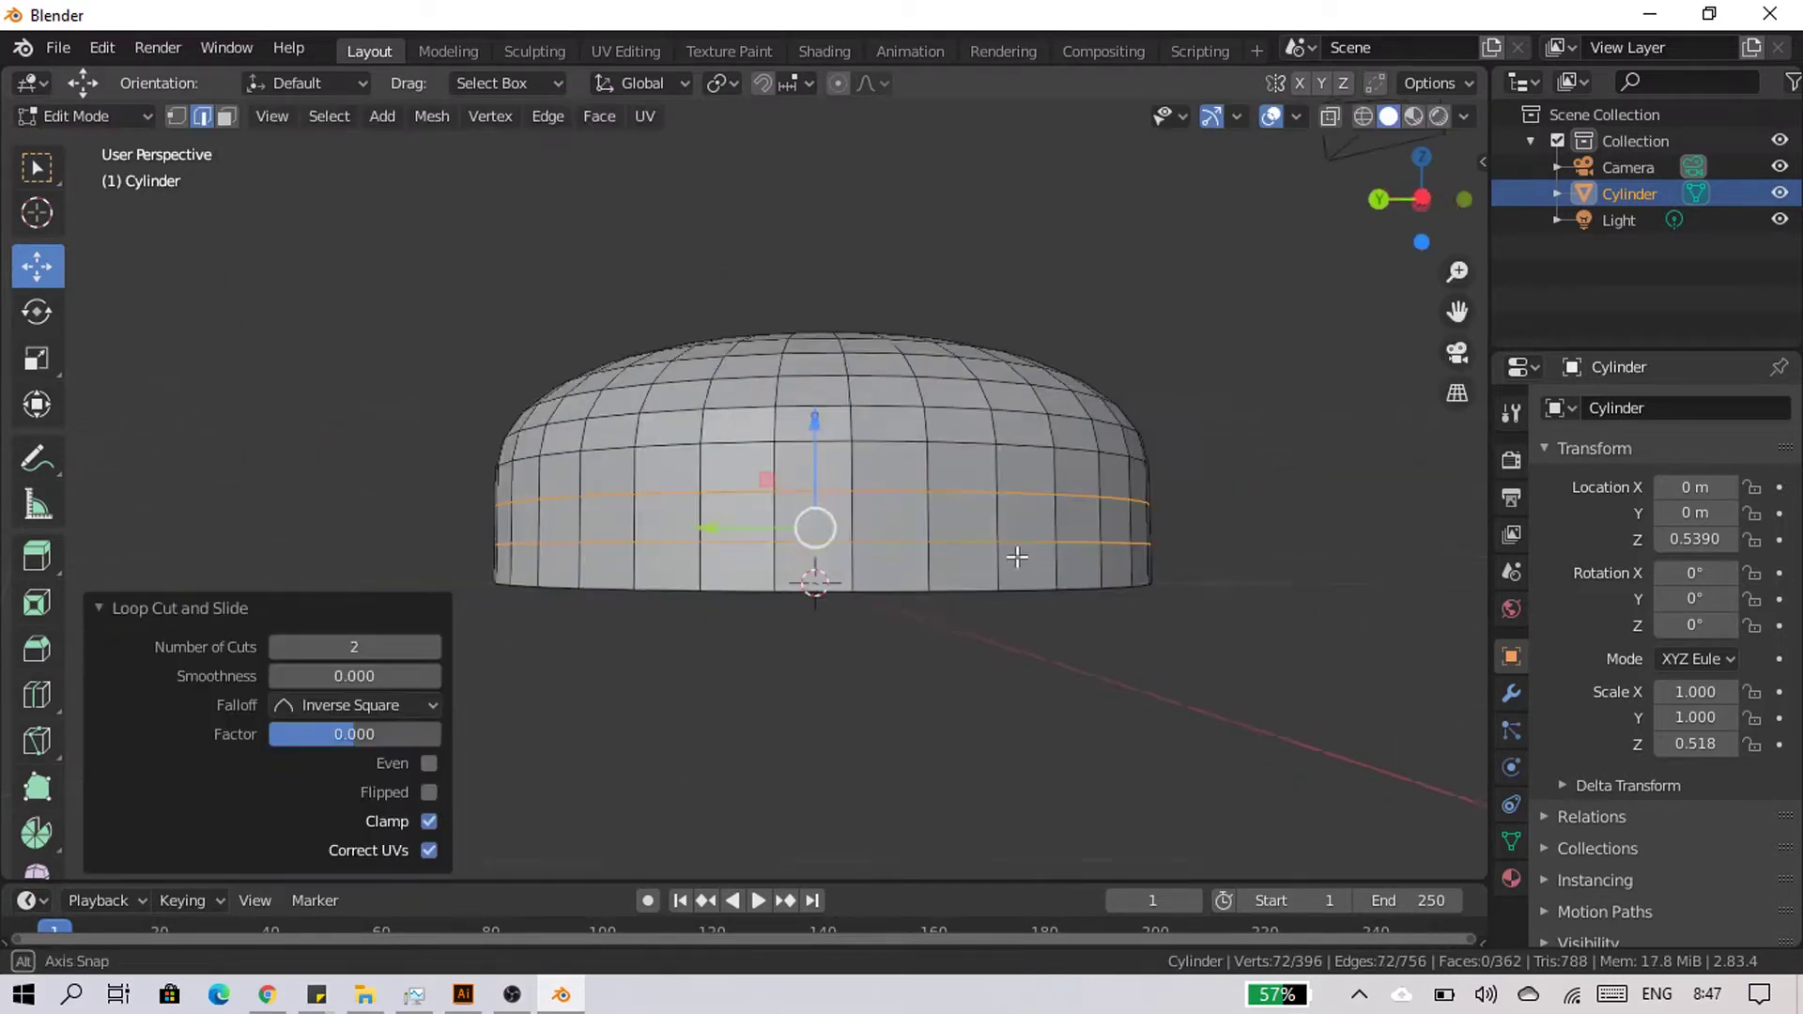
scroll(980, 544, "up", 2)
scroll(925, 373, "up", 2)
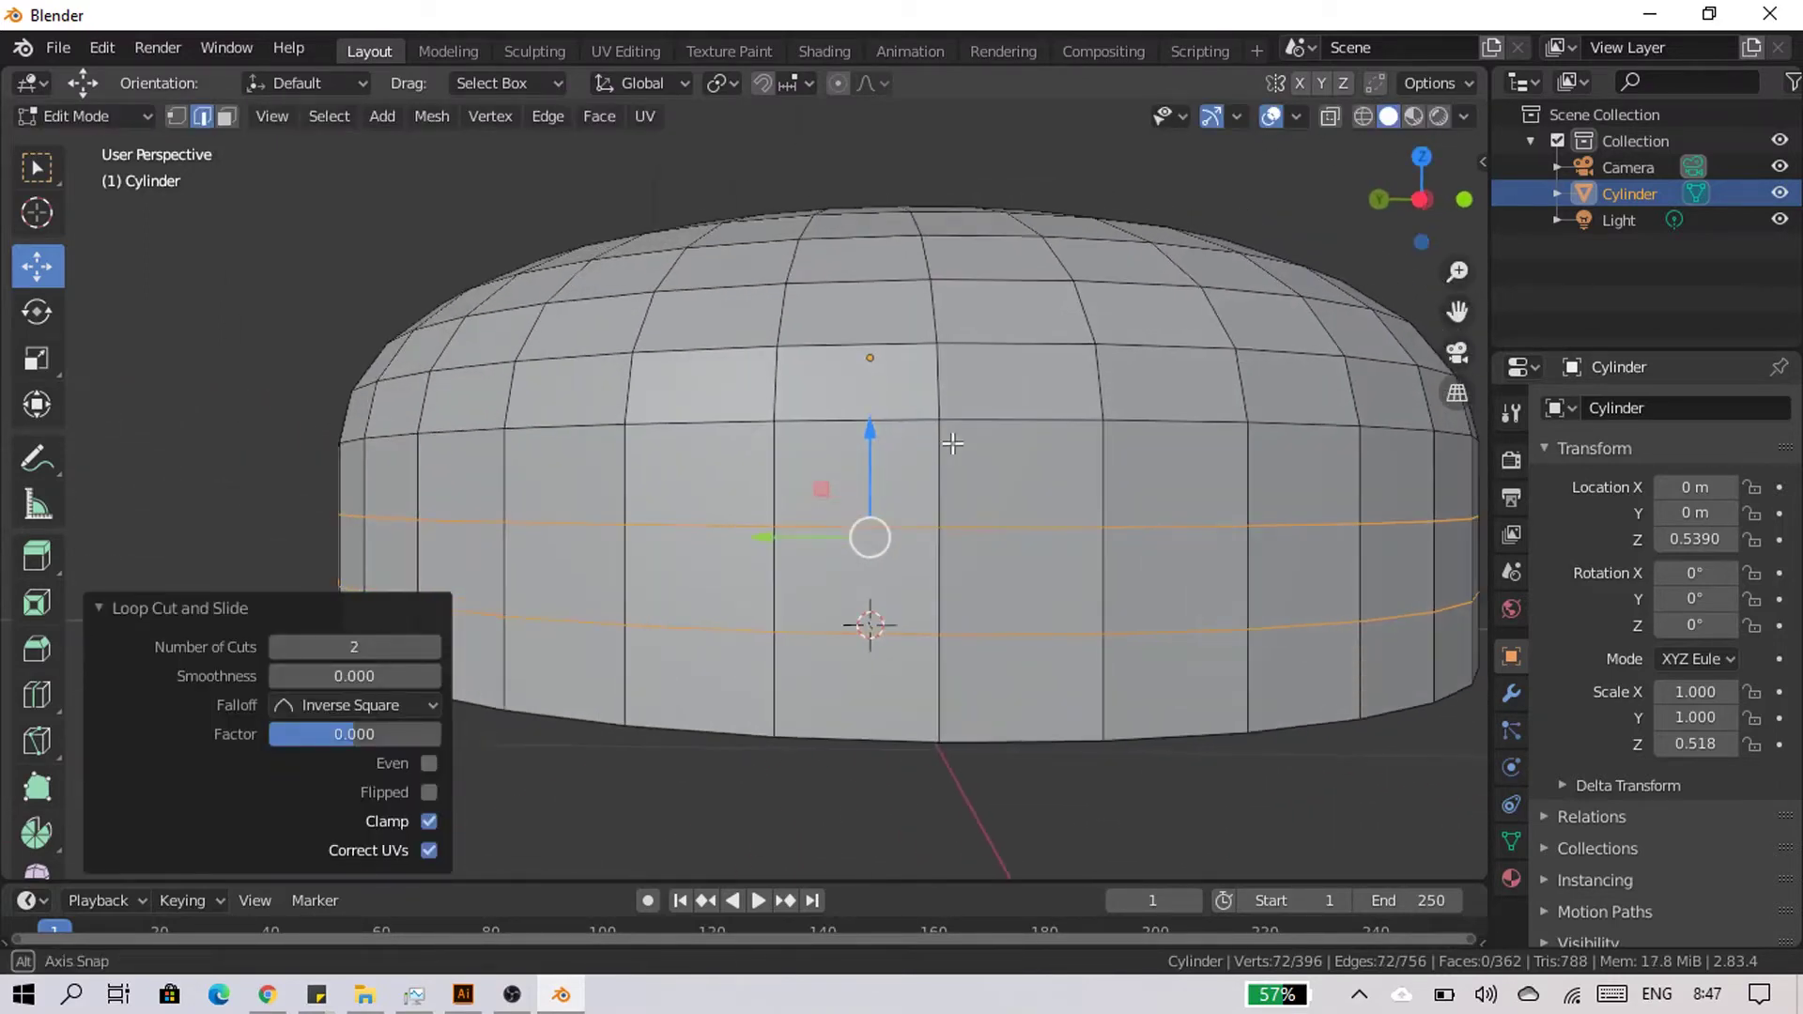
key("3")
key("a")
Place three unslid loop cuts around the lower side of the bun.
key("ctrl+r")
scroll(789, 539, "up", 2)
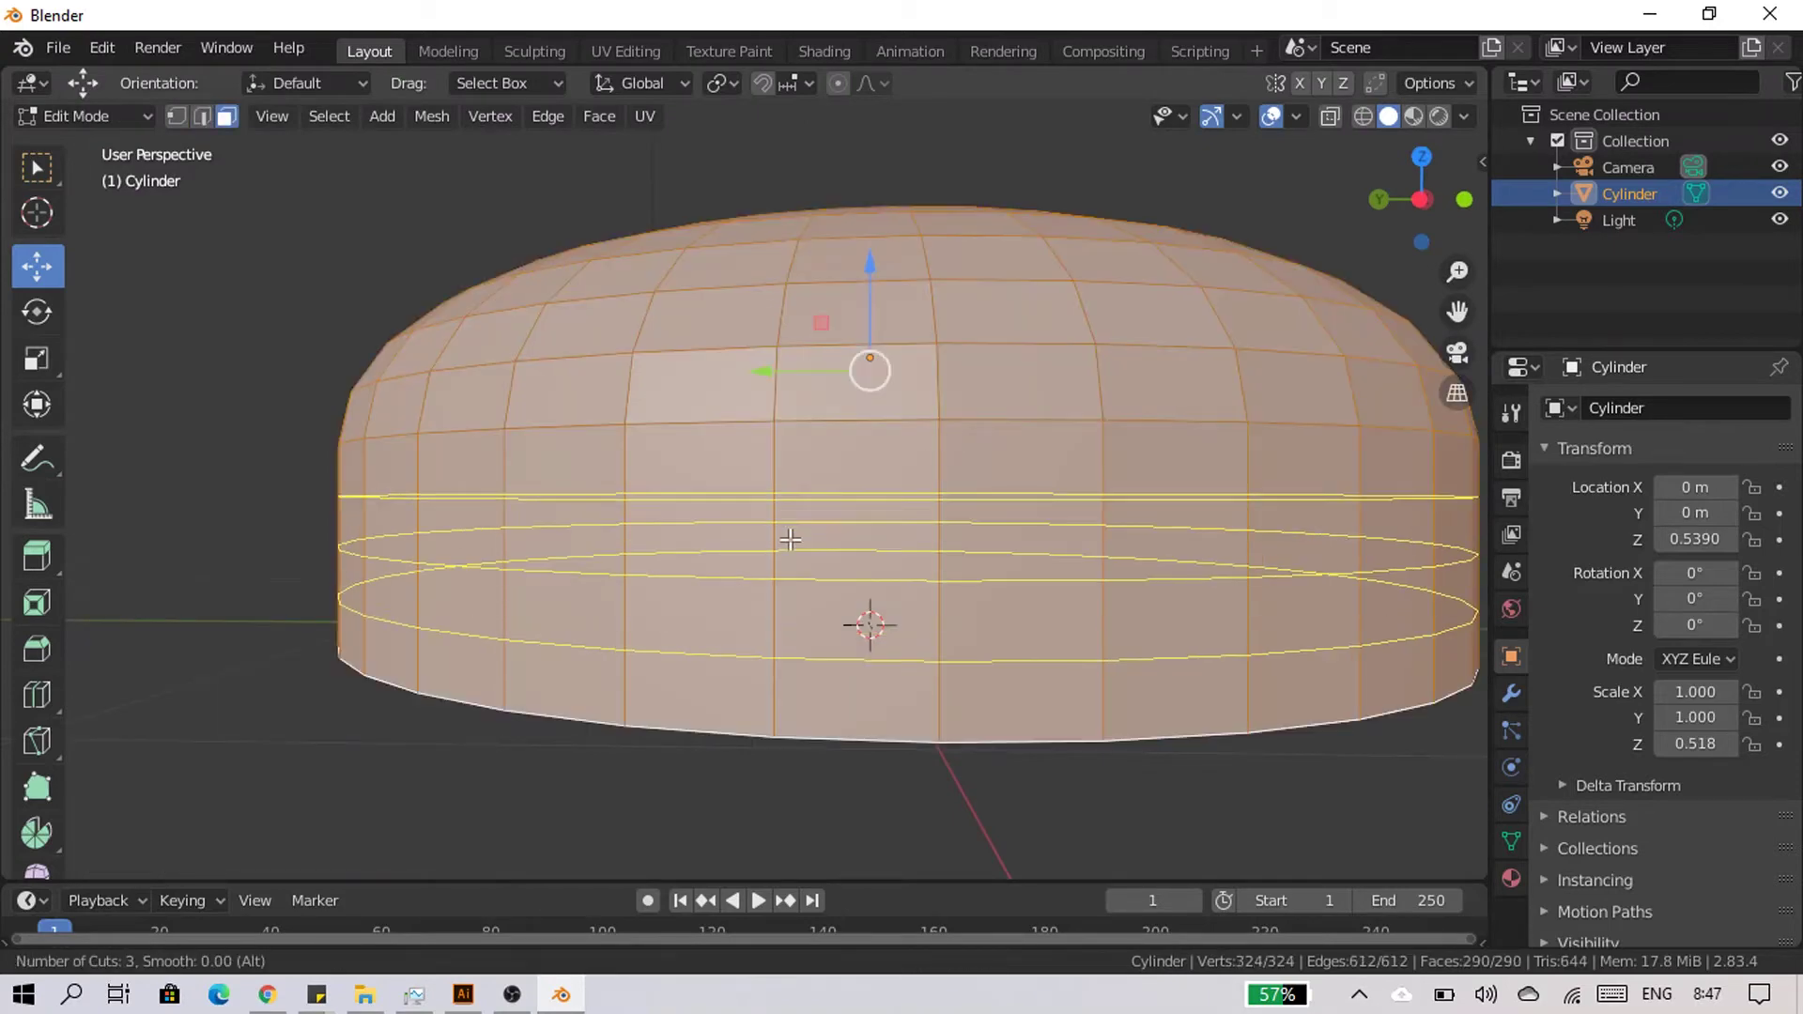
left_click(779, 542)
right_click(780, 541)
middle_click_drag(779, 541, 774, 659)
scroll(893, 544, "up", 3)
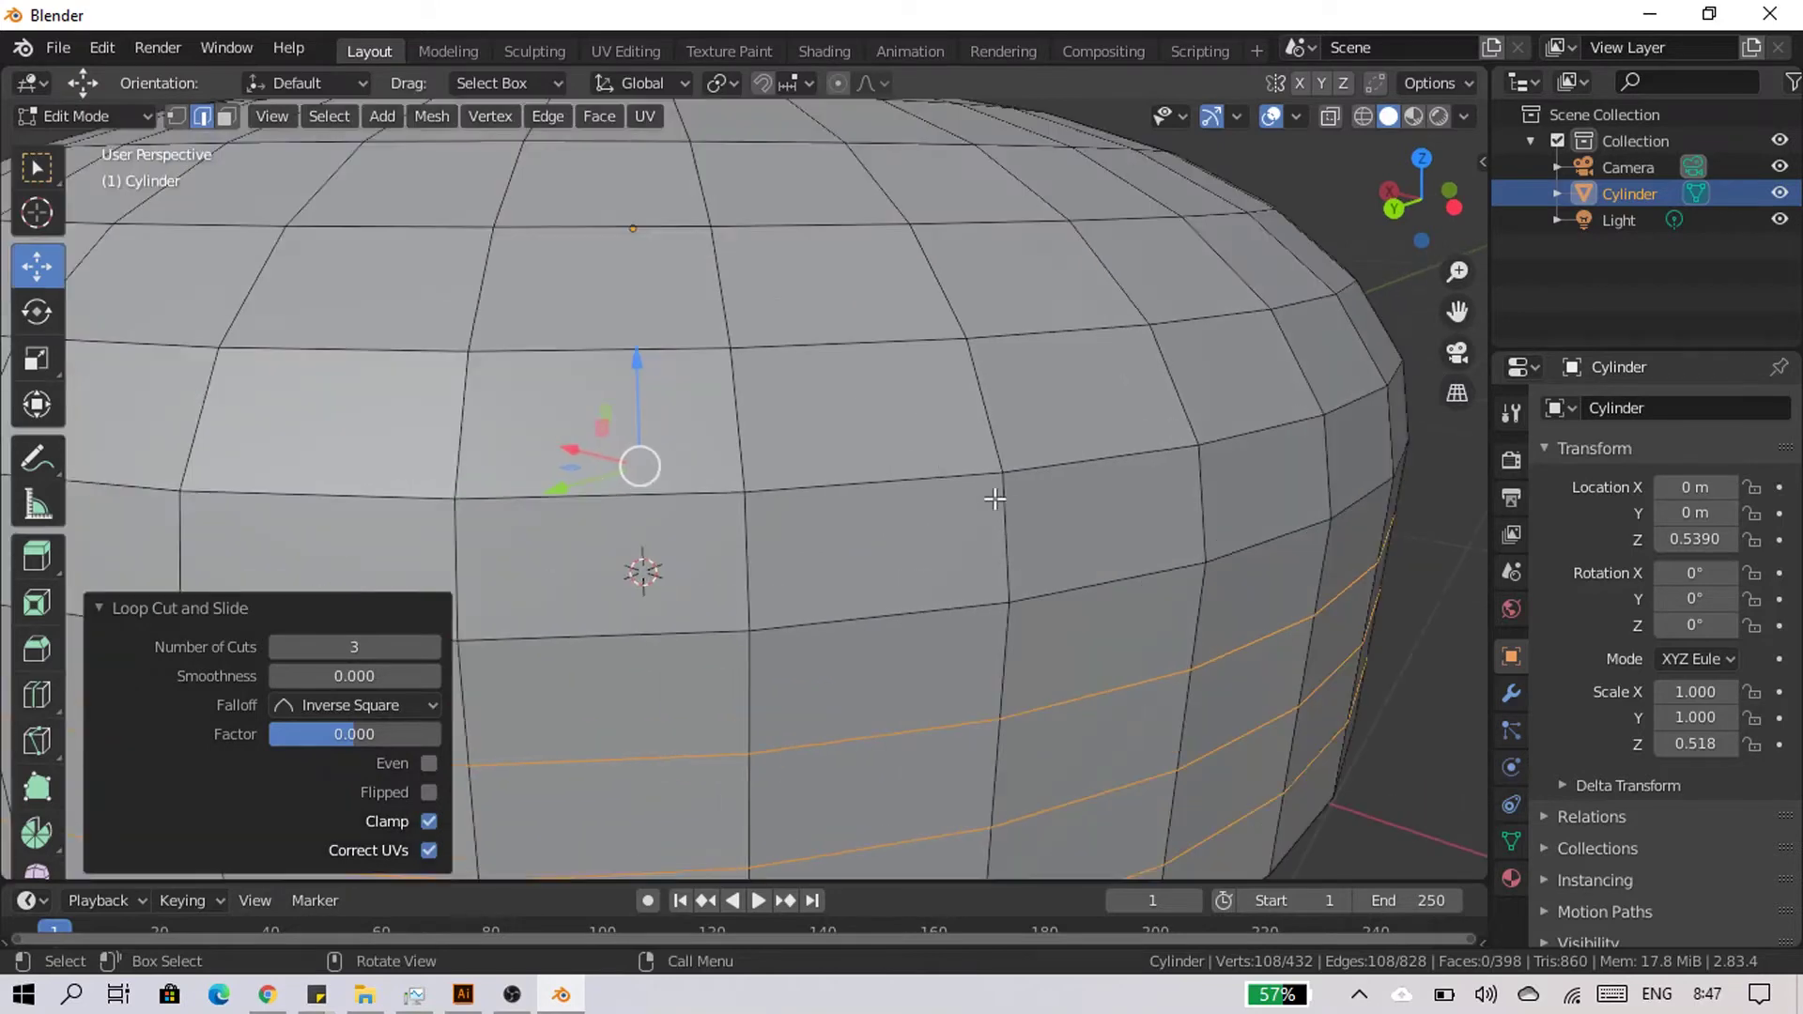
scroll(1071, 508, "down", 3)
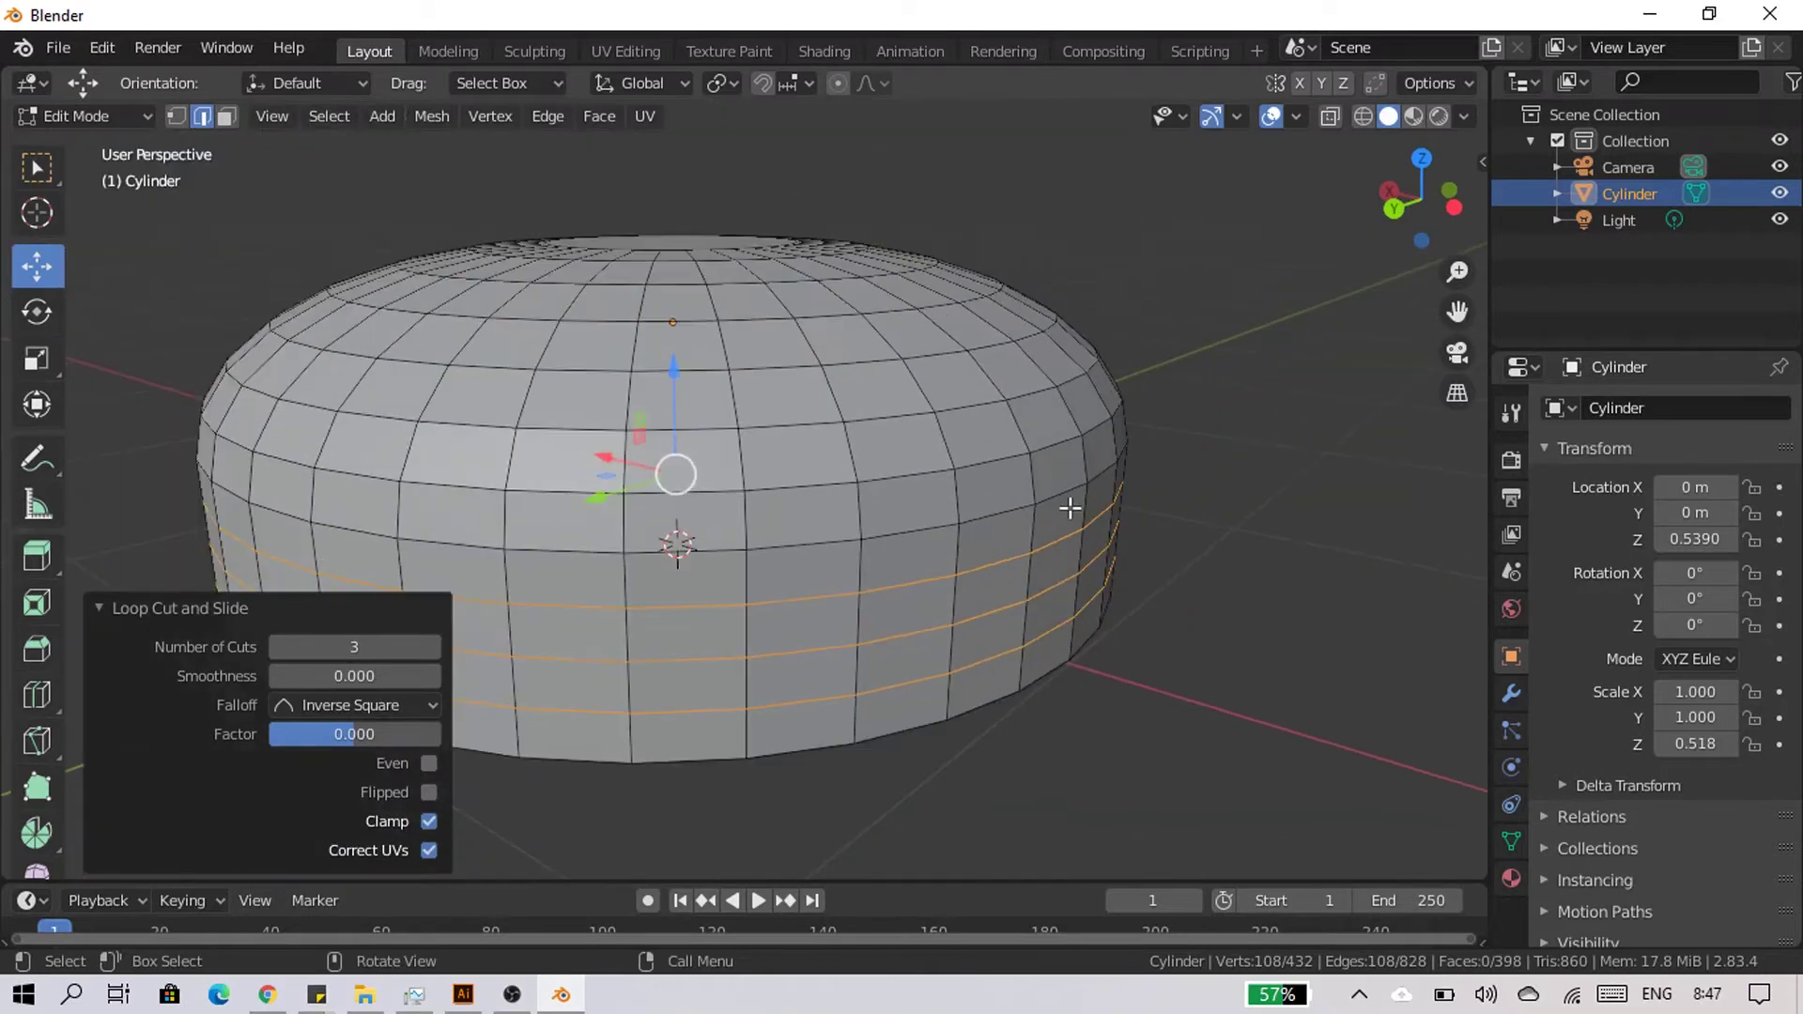
Switch to face select and select the entire mesh.
left_click(227, 116)
key("a")
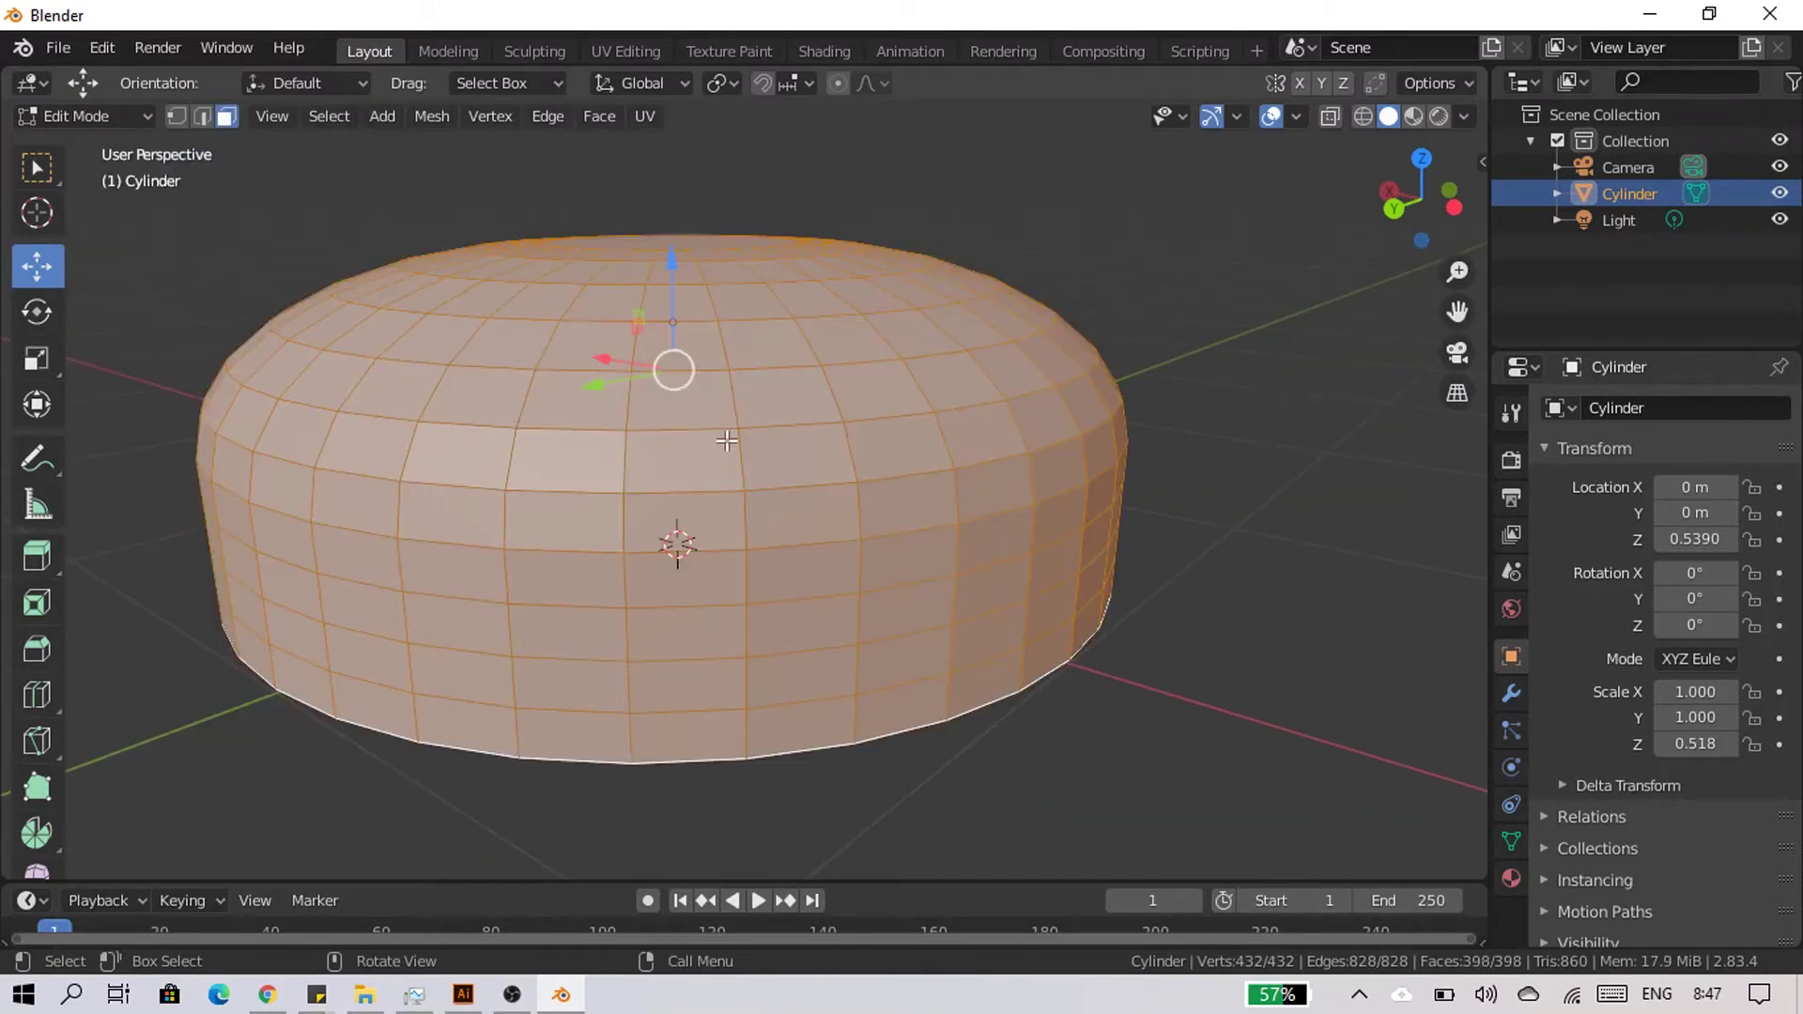
right_click(727, 441)
Subdivide the whole bun with 2 cuts to 3,672 vertices, then return to Object Mode.
left_click(720, 413)
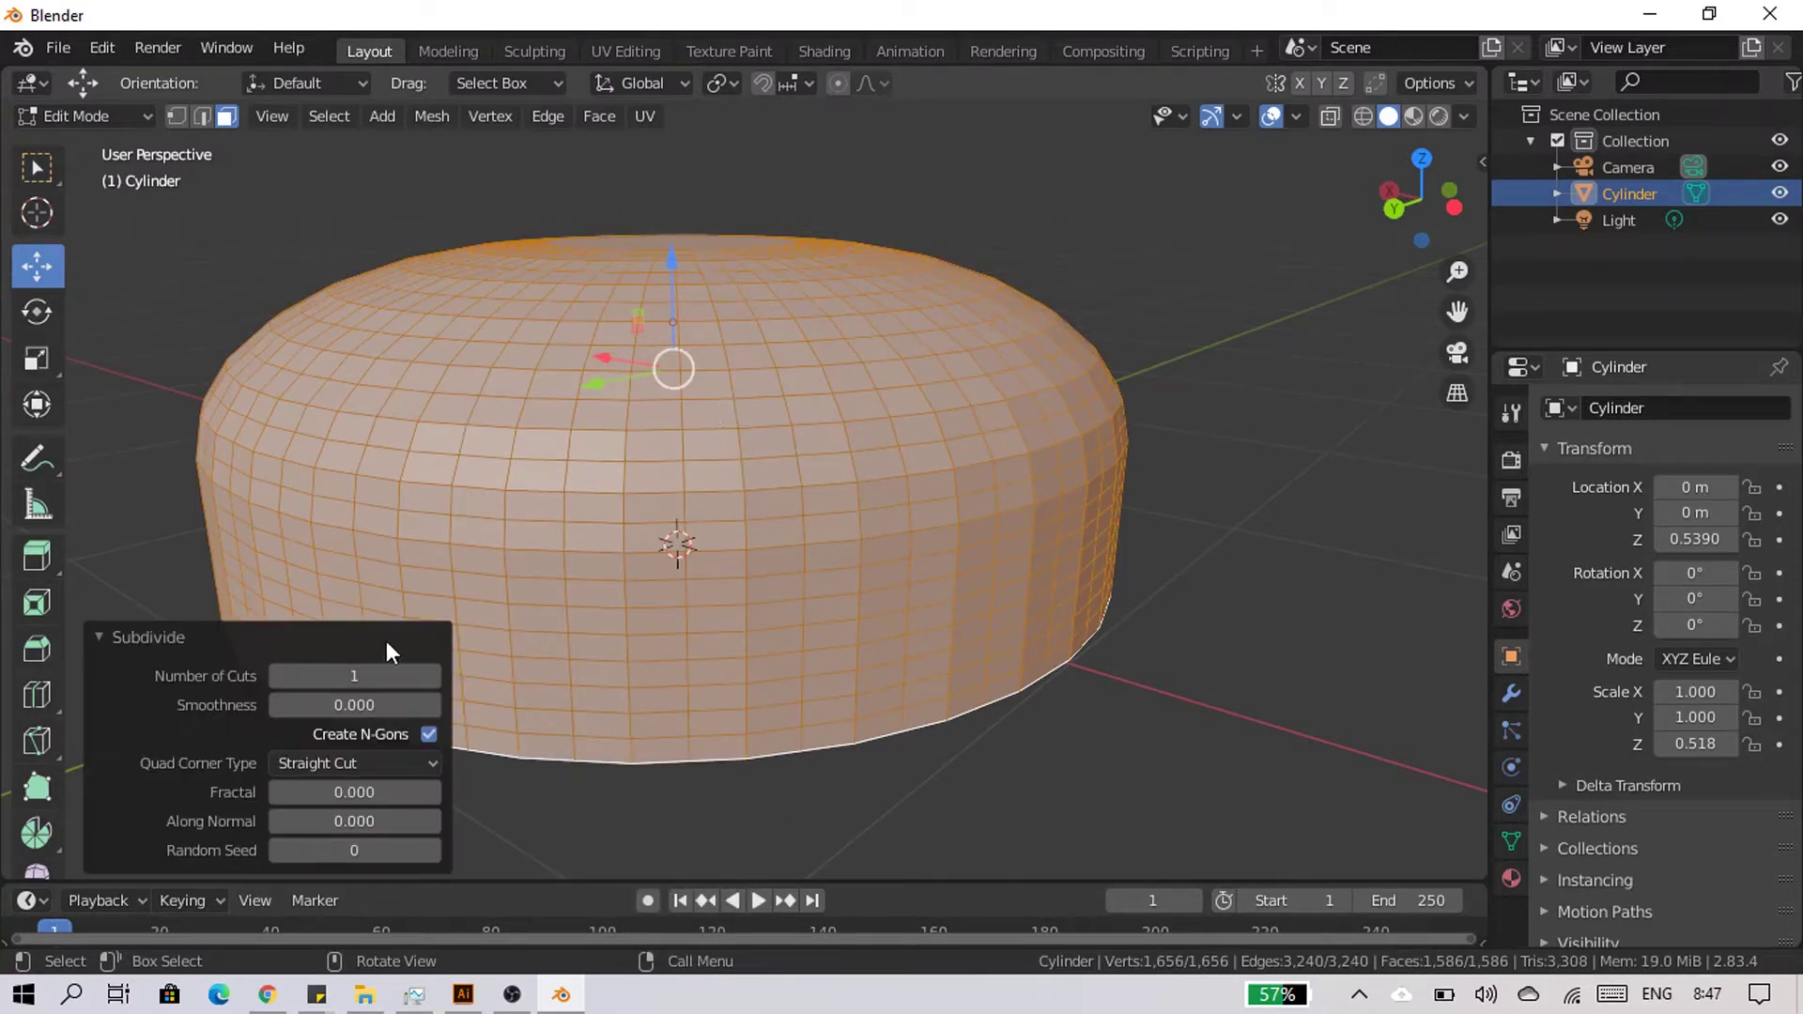
left_click(430, 677)
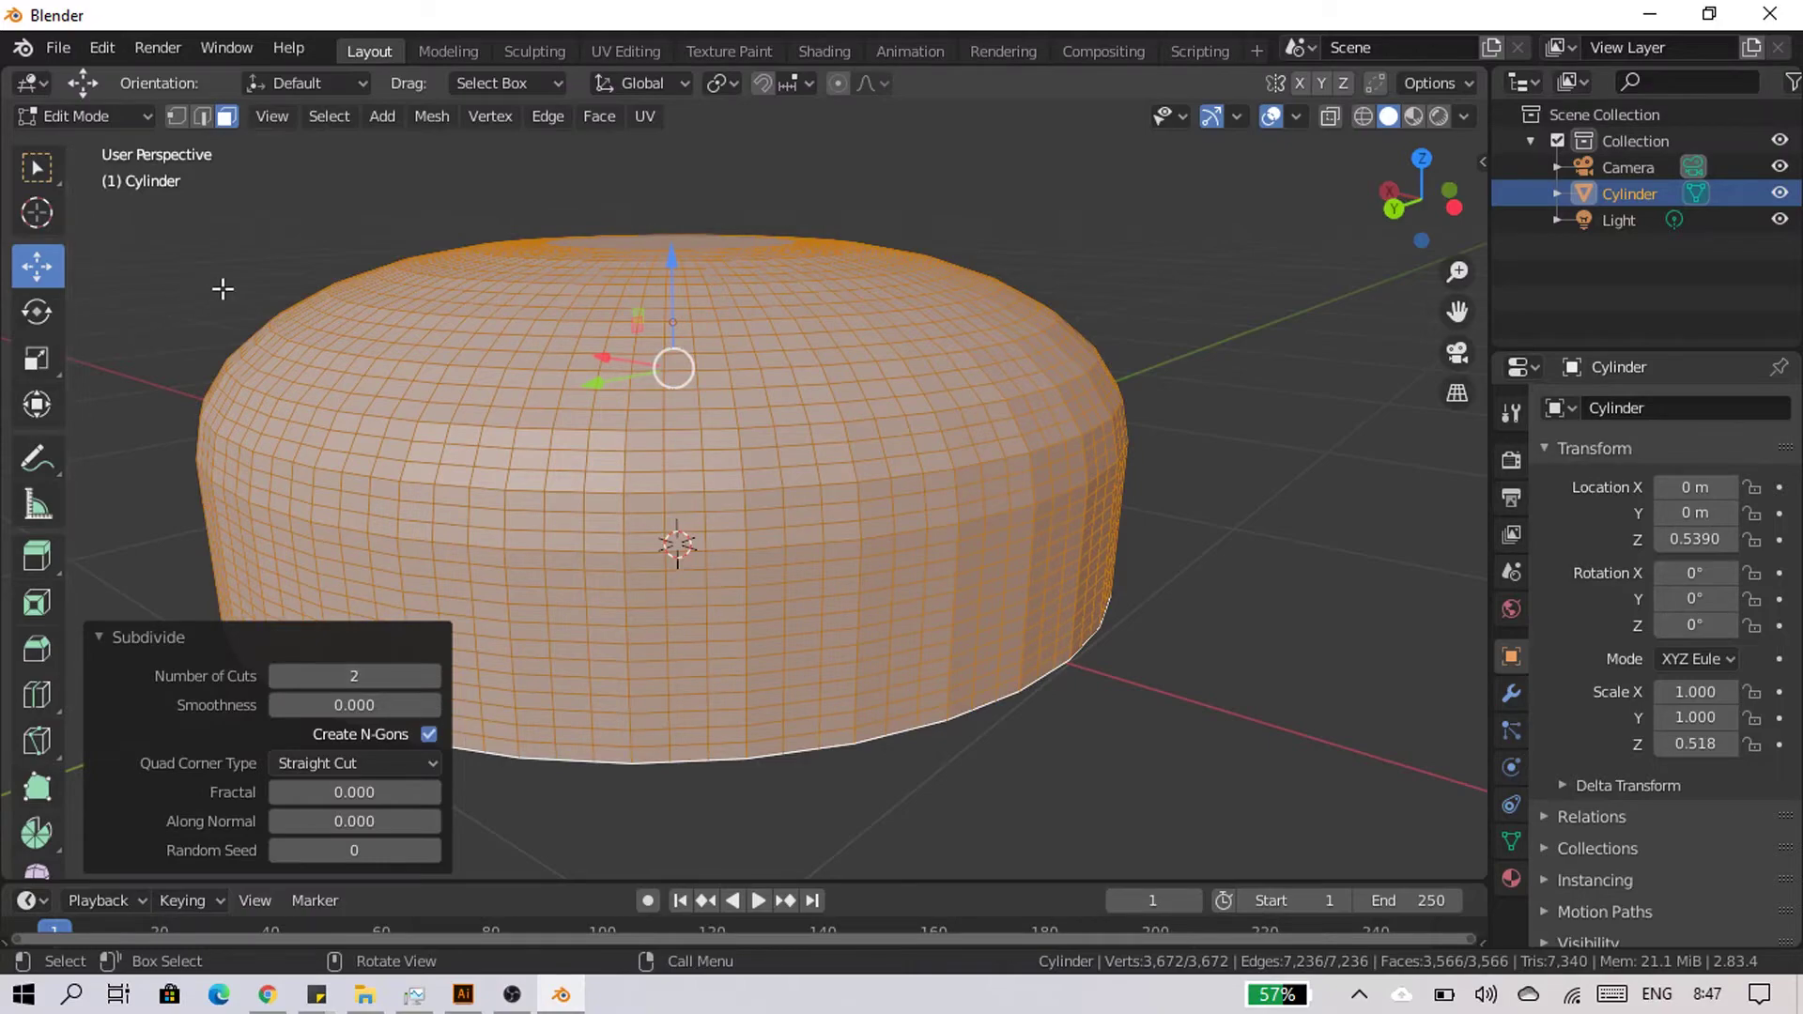
left_click(141, 340)
mouse_move(141, 340)
middle_mouse_down()
mouse_move(655, 421)
mouse_move(902, 366)
mouse_move(800, 407)
middle_mouse_up()
key("Tab")
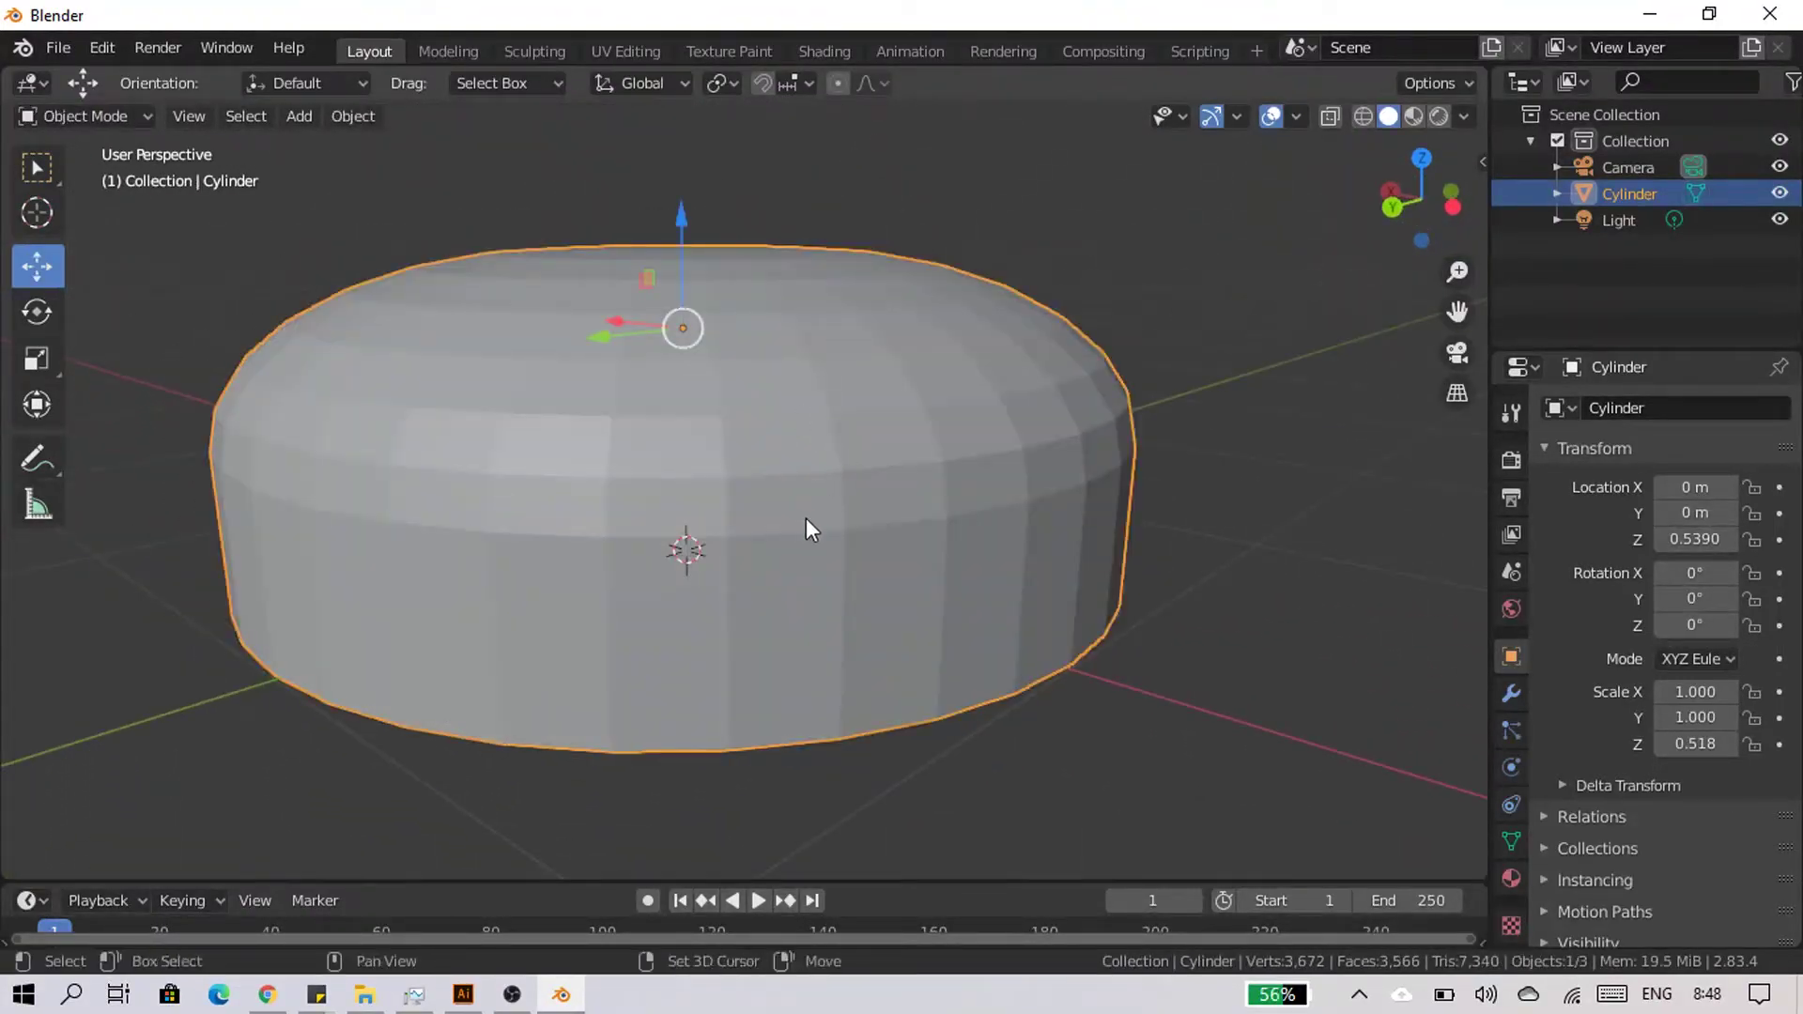
middle_click_drag(805, 516, 700, 499)
Save the project as 'burger tutor.blend' in the burger folder.
key("ctrl+s")
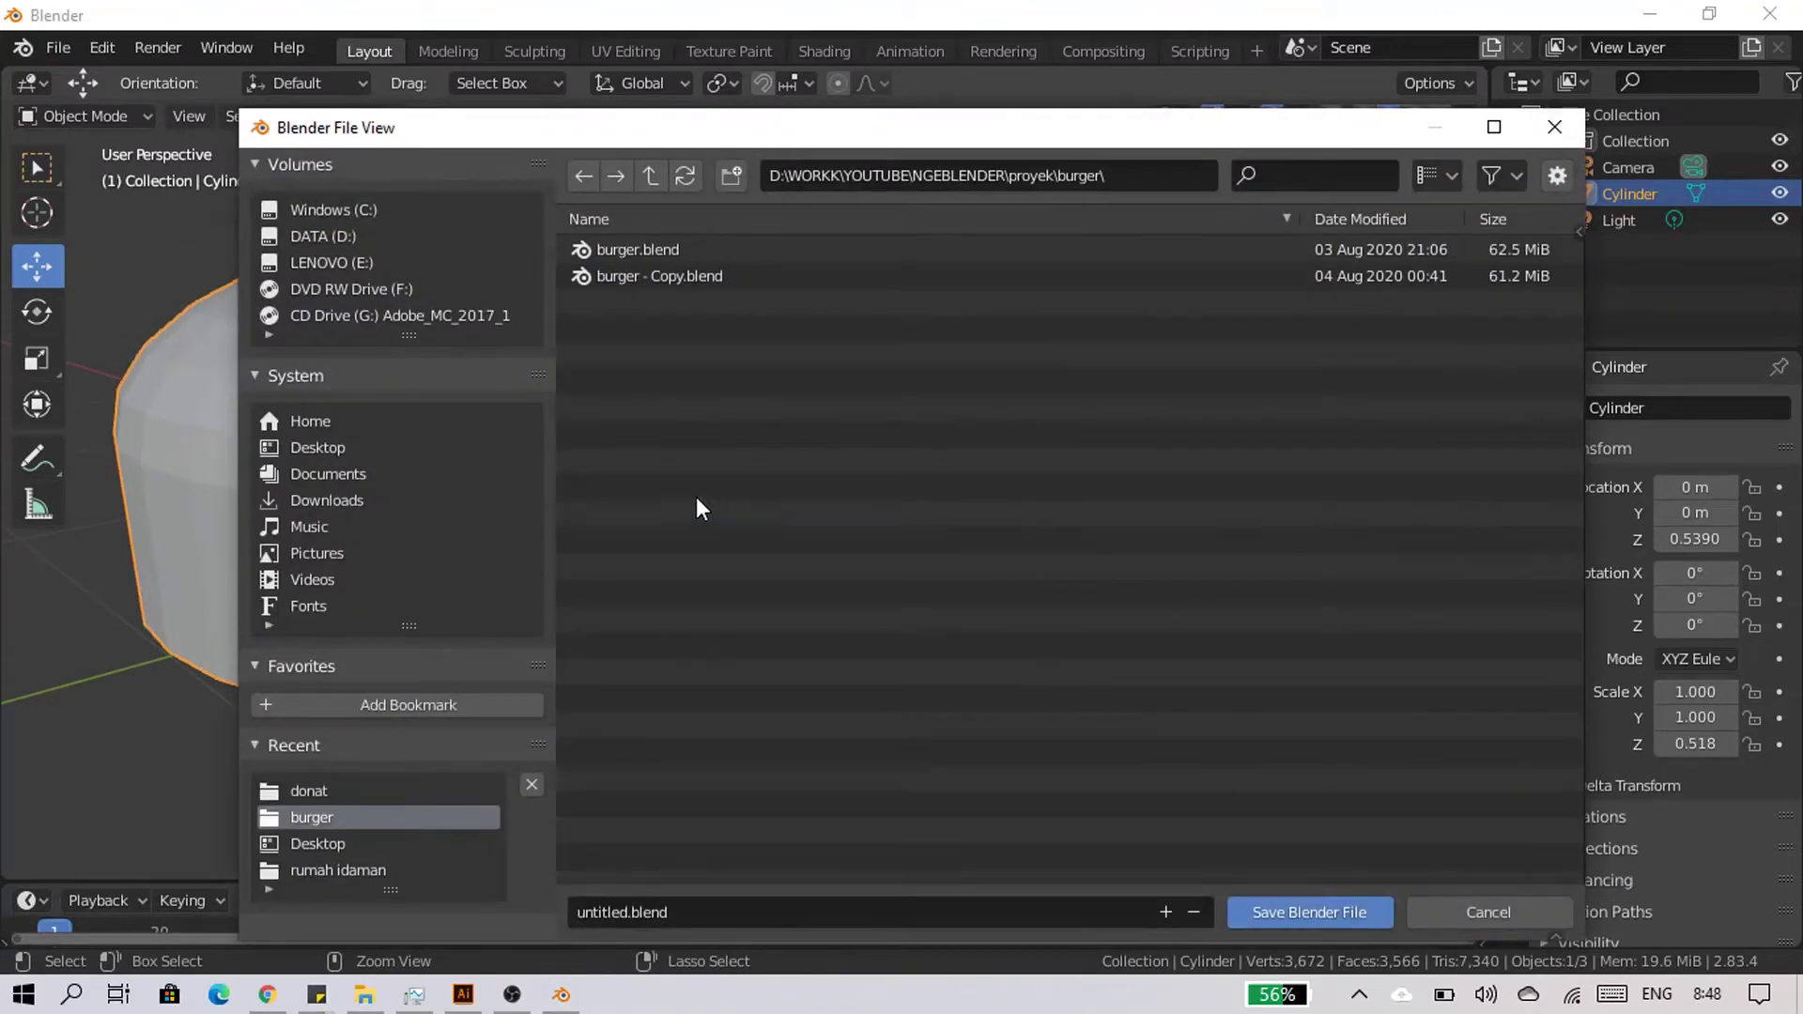
left_click(726, 923)
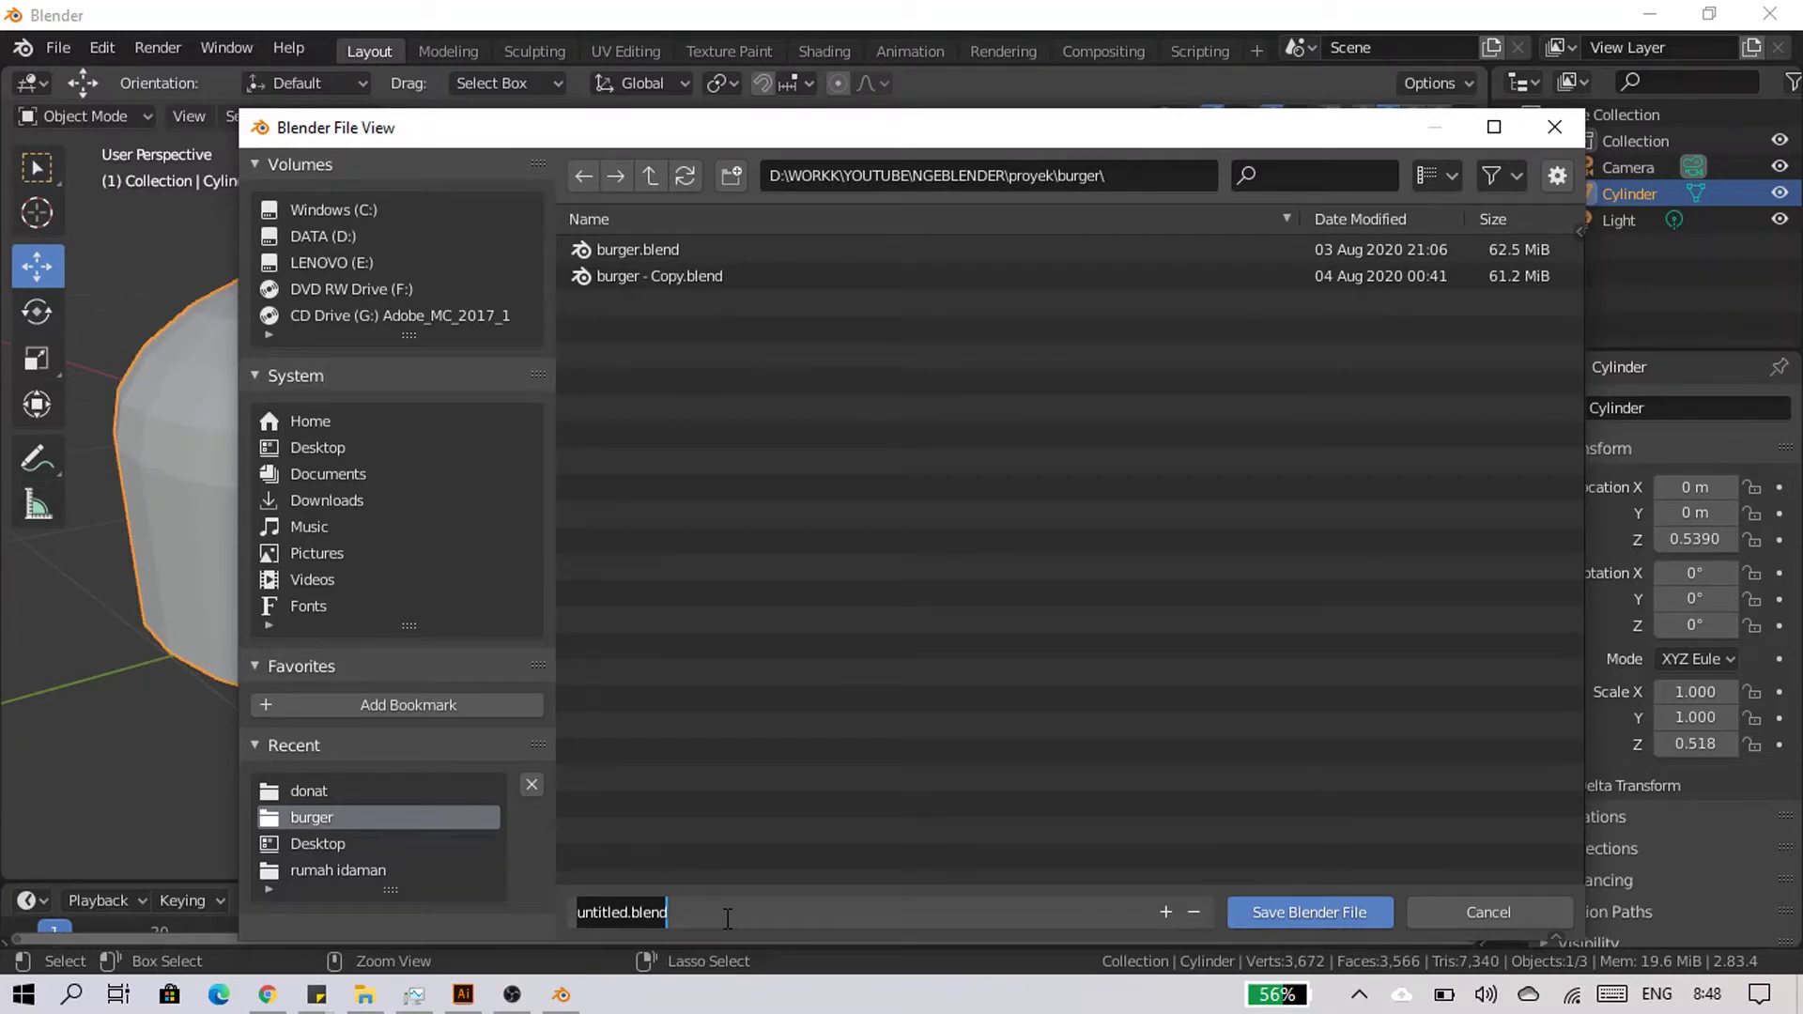
type("burger")
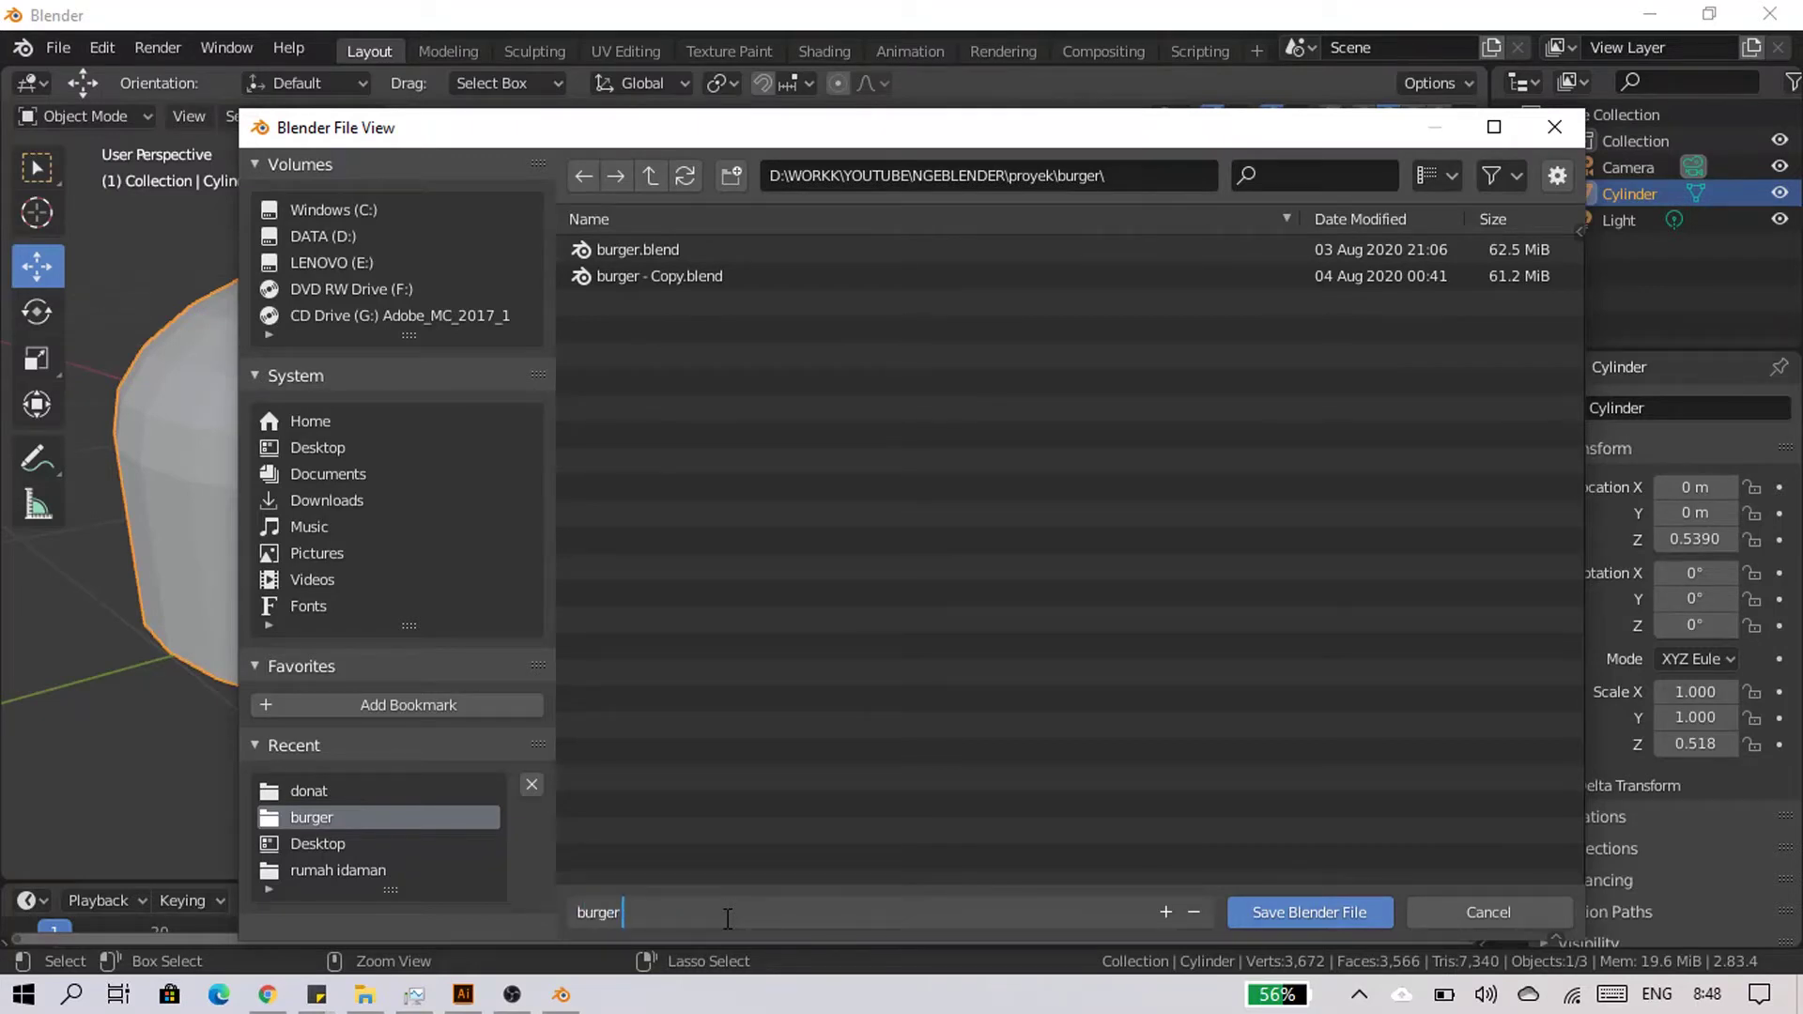
type(" tutor")
key("Return")
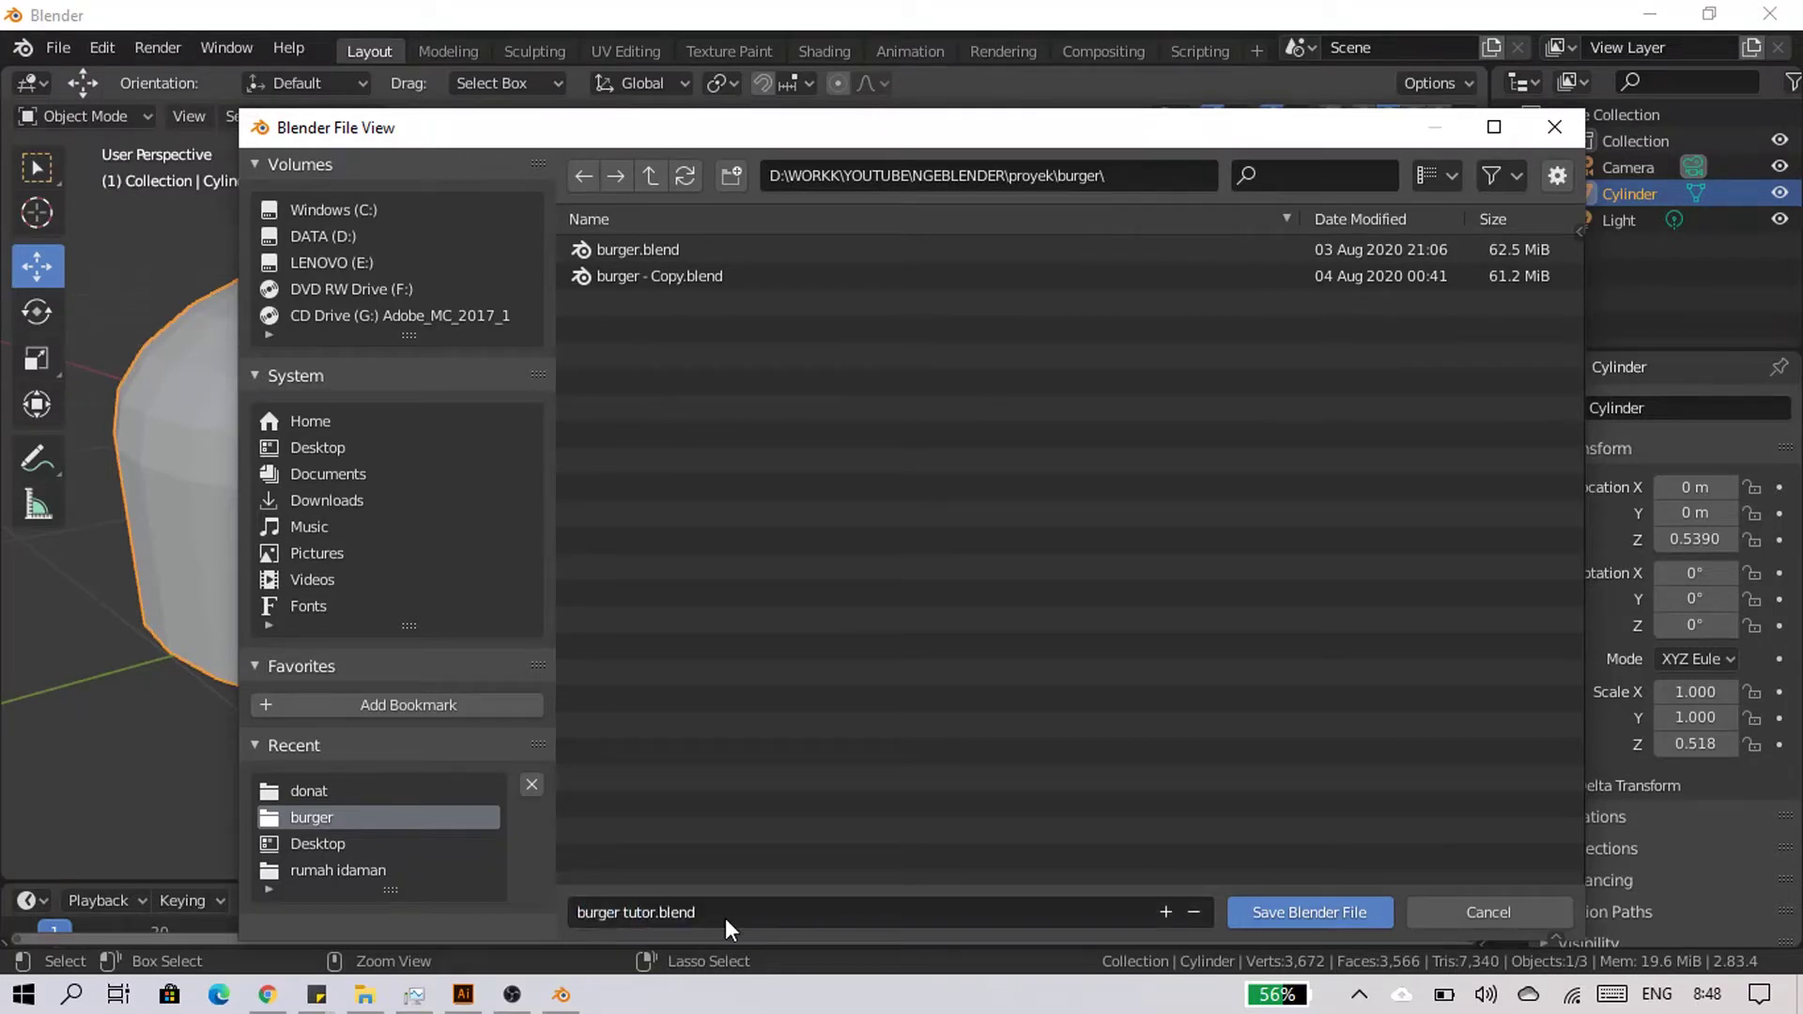
left_click(1321, 901)
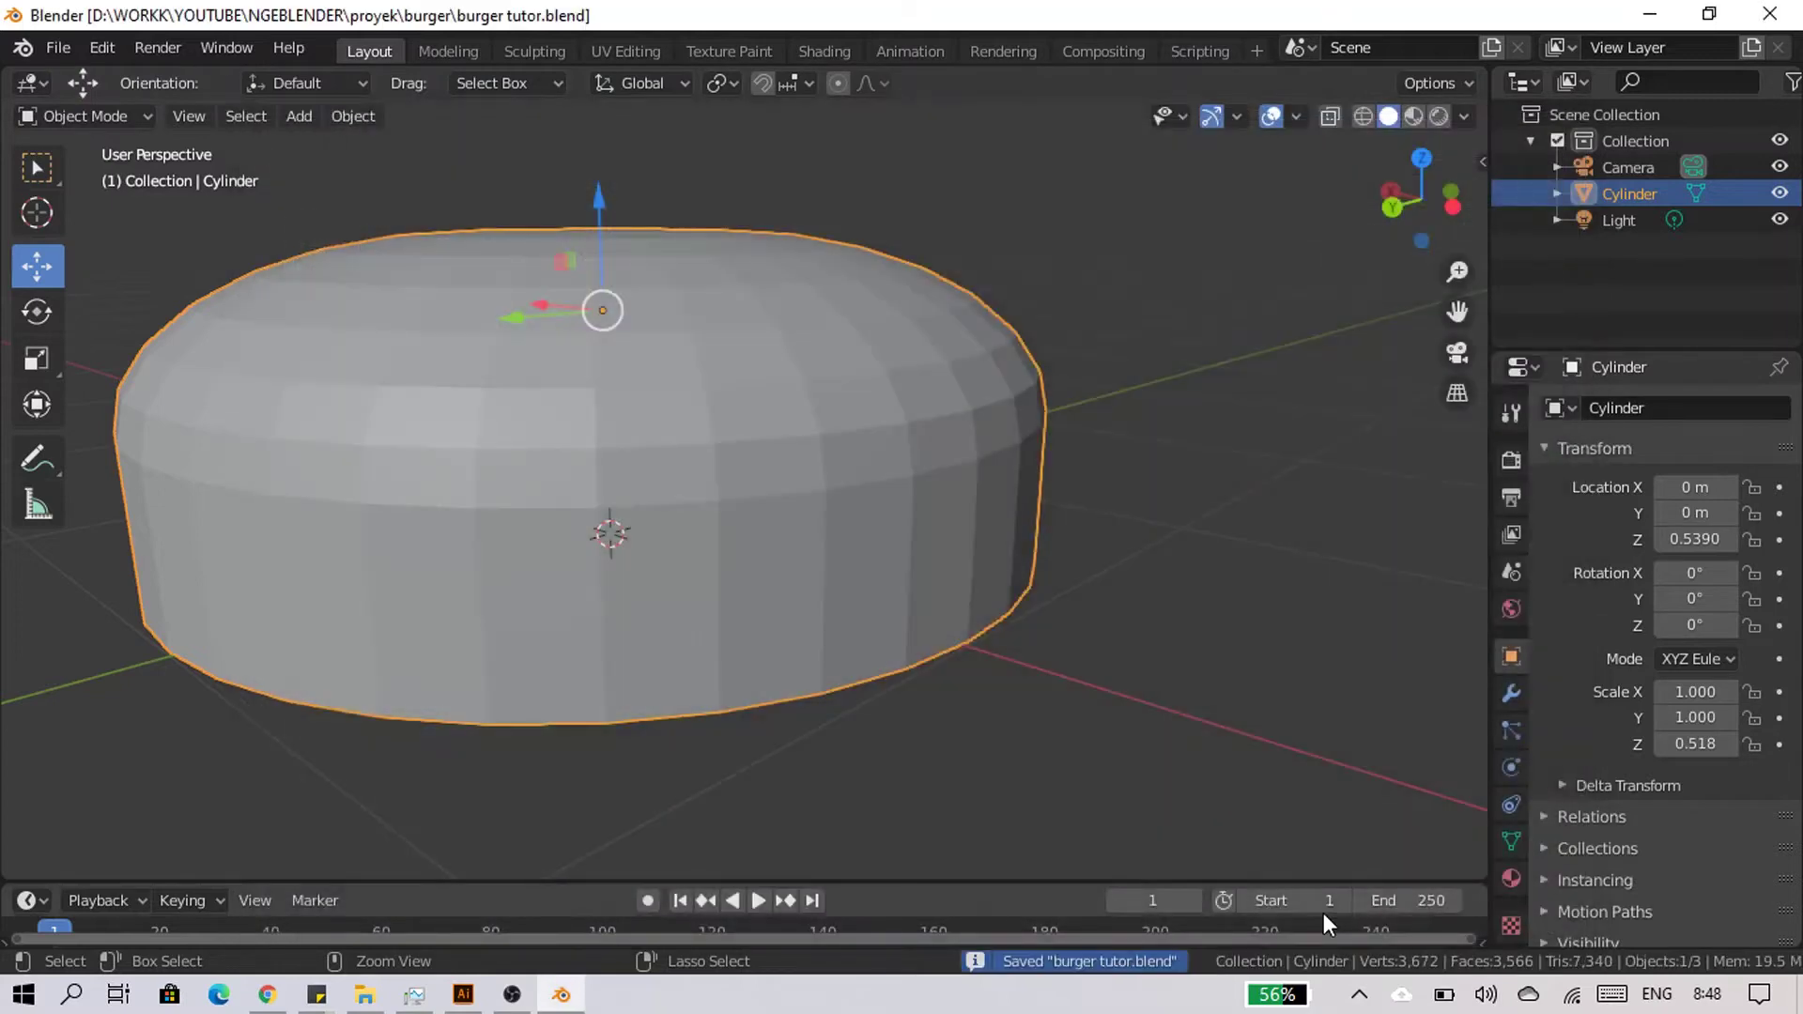
Apply smooth shading to the top bun.
mouse_move(731, 696)
middle_mouse_down()
mouse_move(617, 707)
mouse_move(676, 777)
mouse_move(735, 605)
mouse_move(697, 633)
middle_mouse_up()
right_click(695, 329)
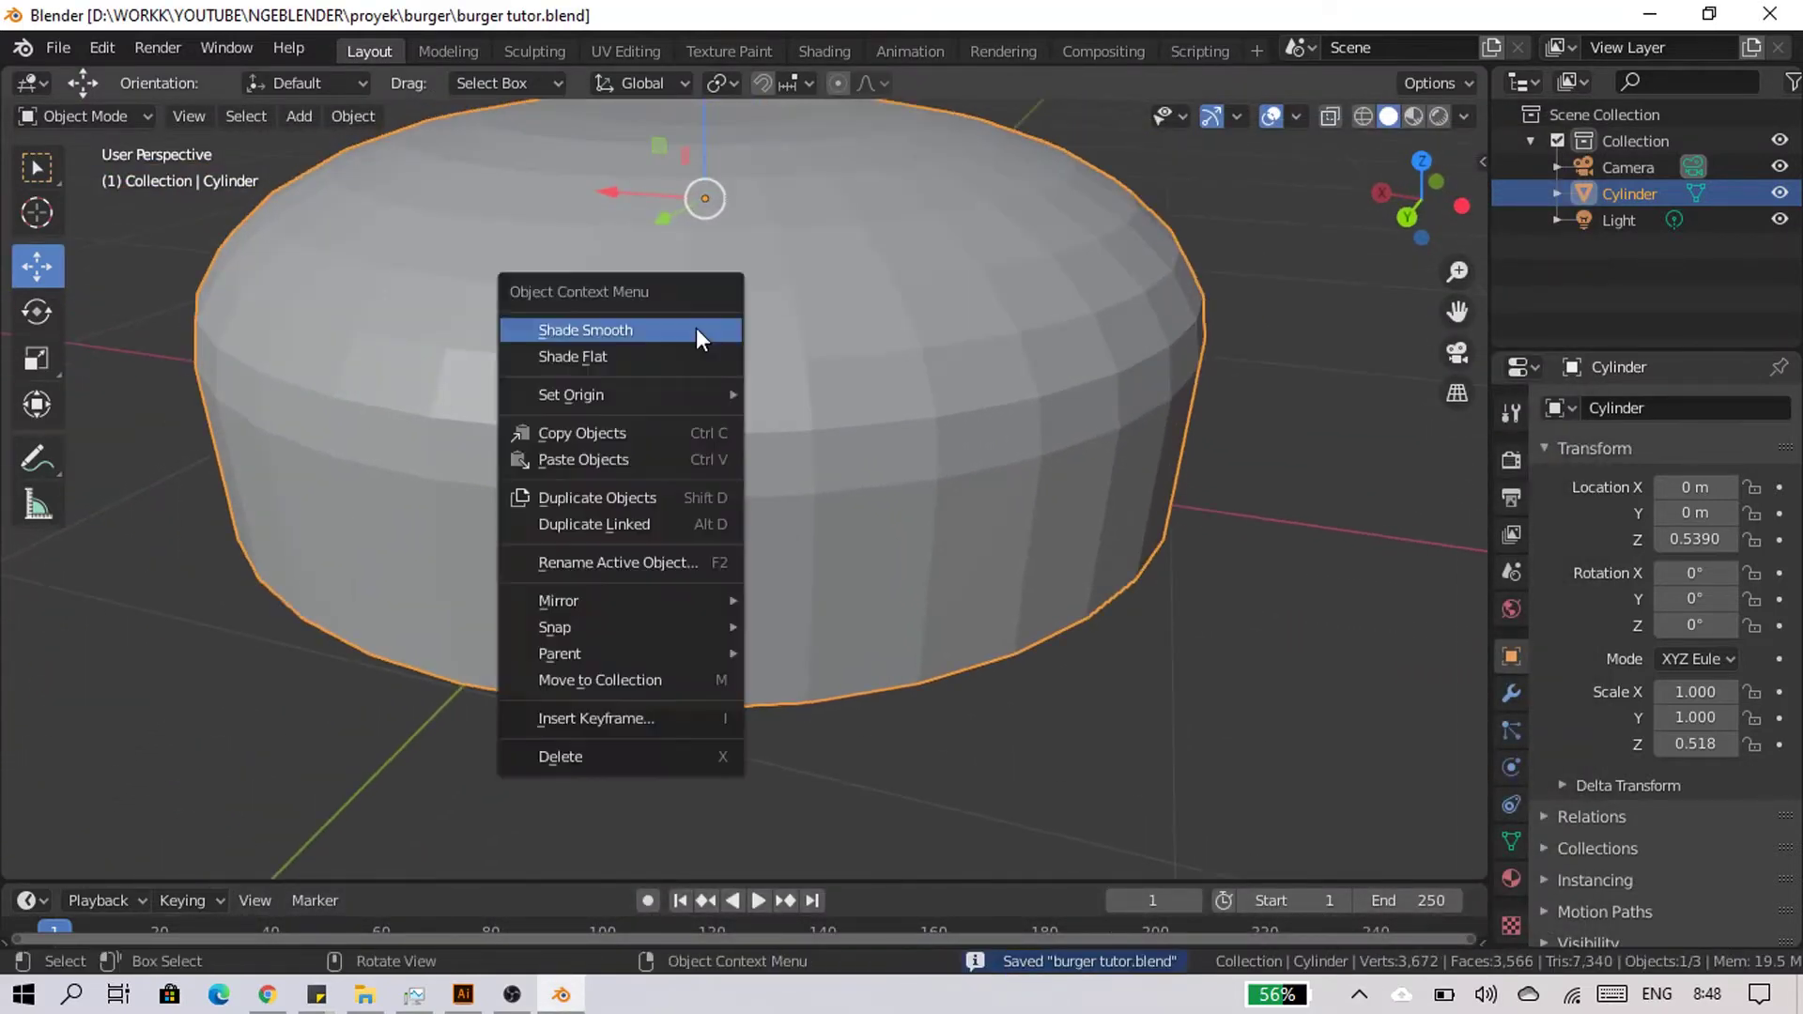
left_click(696, 329)
mouse_move(954, 439)
middle_mouse_down()
mouse_move(909, 751)
mouse_move(928, 644)
mouse_move(949, 629)
middle_mouse_up()
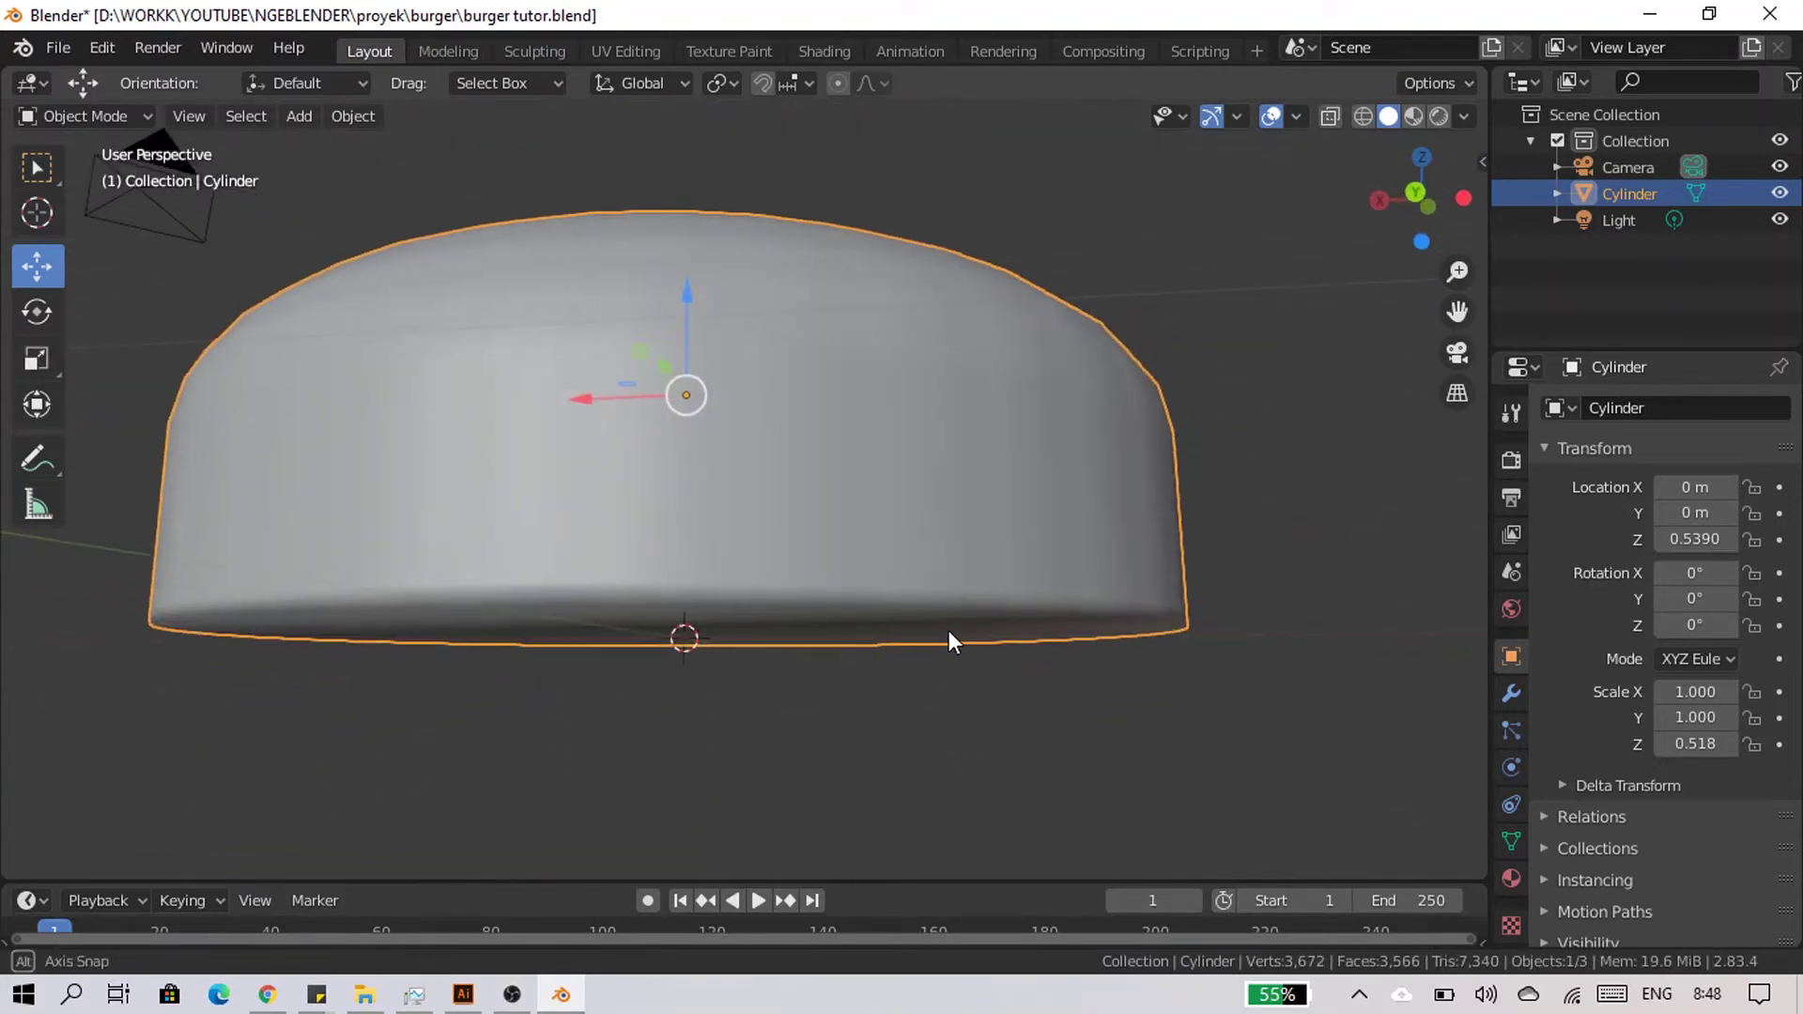
Add a Catmull-Clark Subdivision Surface modifier with viewport 1 and render 2.
left_click(1513, 693)
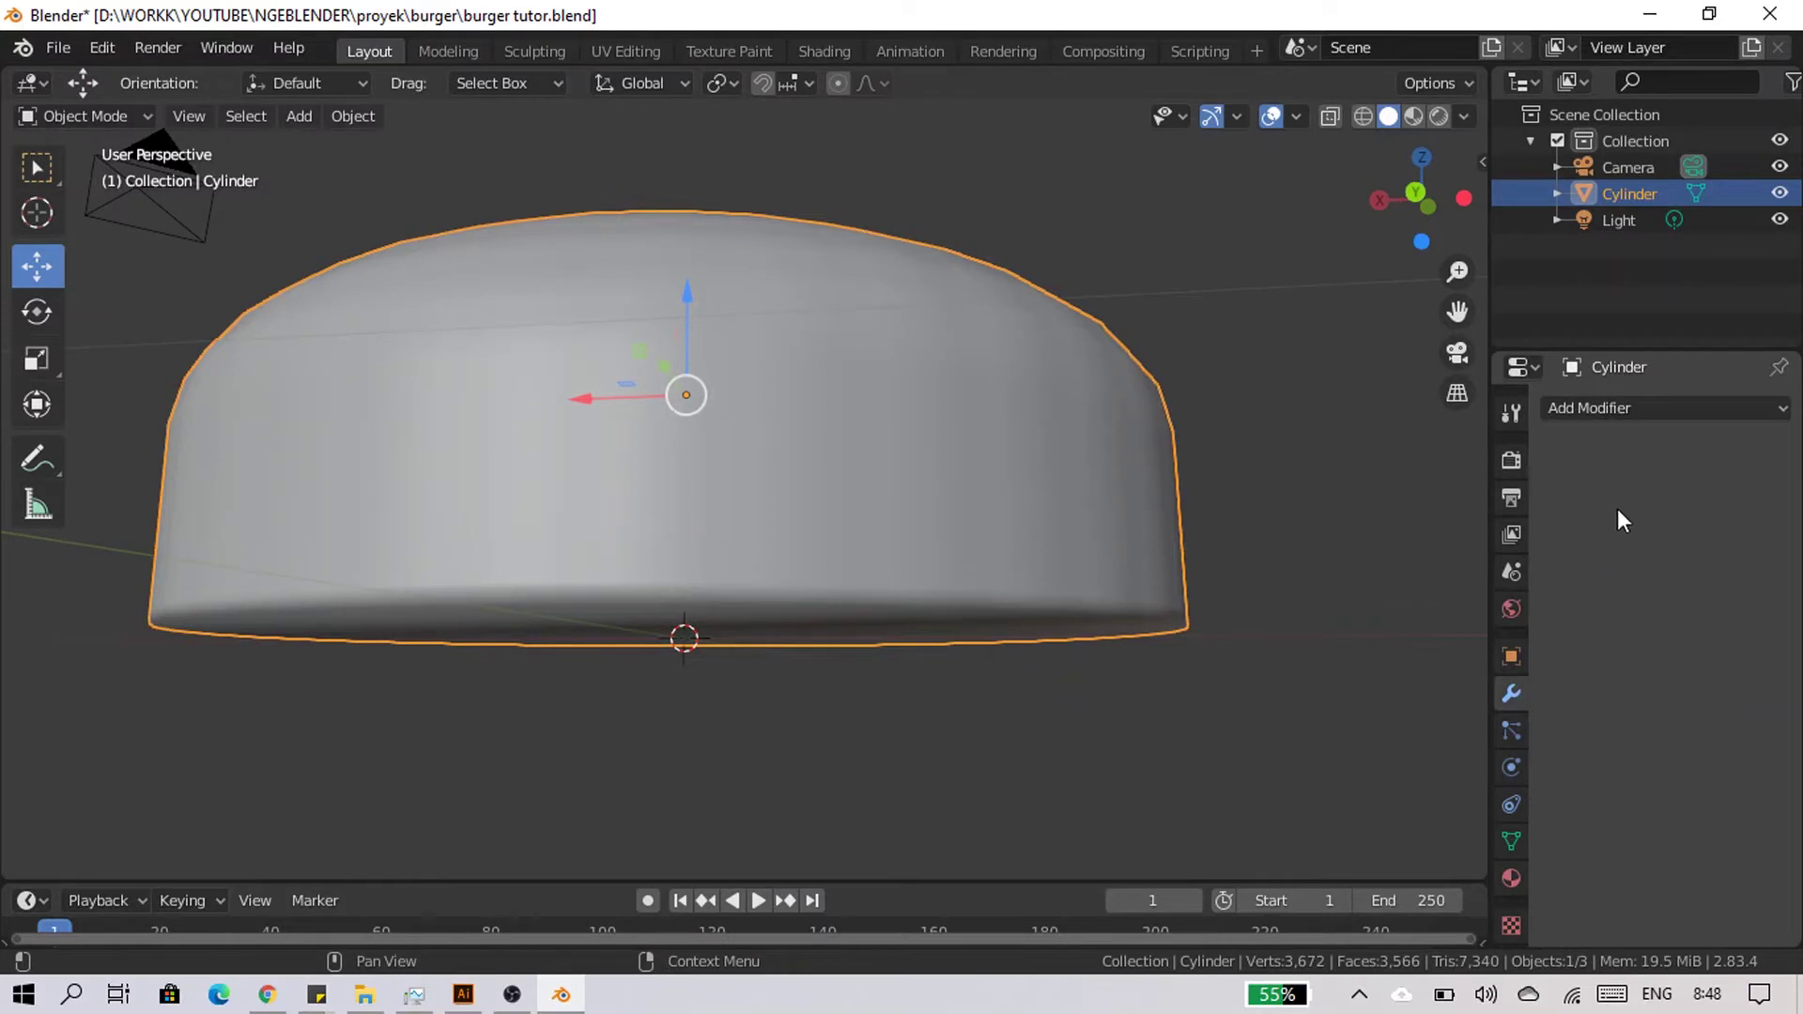
left_click(1632, 413)
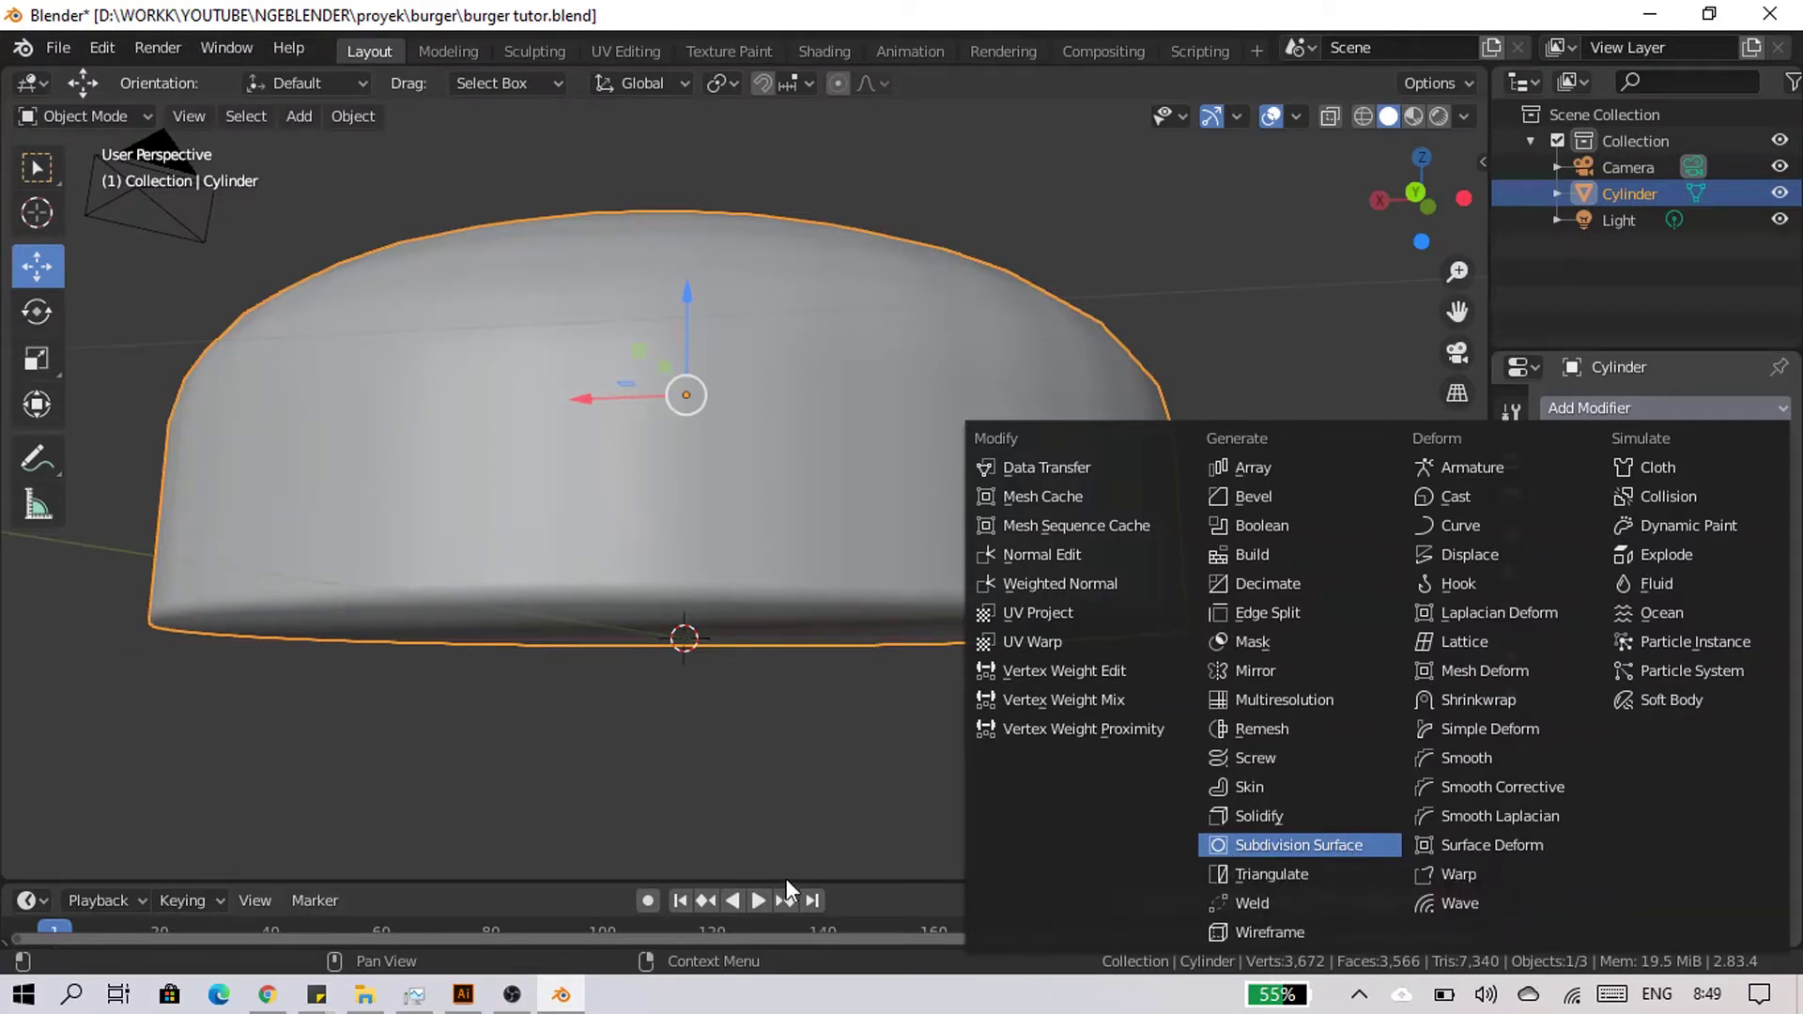
key("Return")
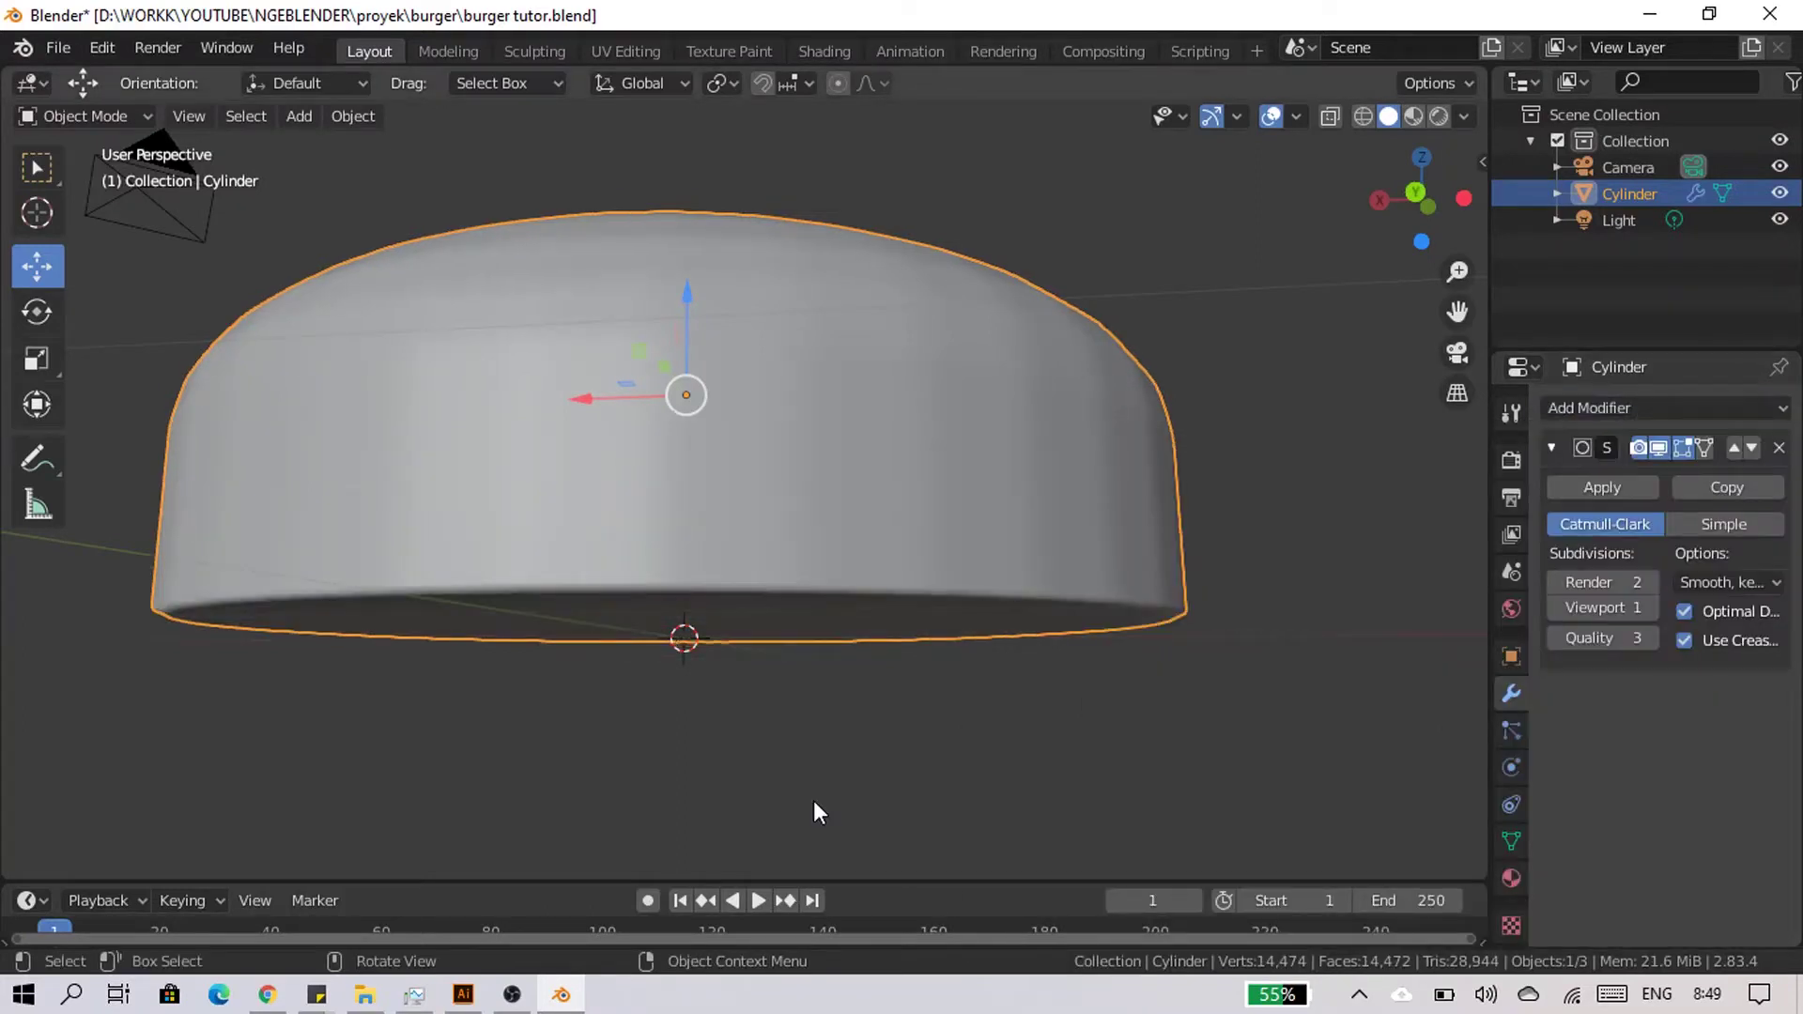
mouse_move(876, 657)
middle_mouse_down()
mouse_move(637, 778)
mouse_move(748, 798)
mouse_move(798, 735)
mouse_move(745, 679)
mouse_move(823, 738)
mouse_move(778, 639)
middle_mouse_up()
scroll(746, 678, "down", 3)
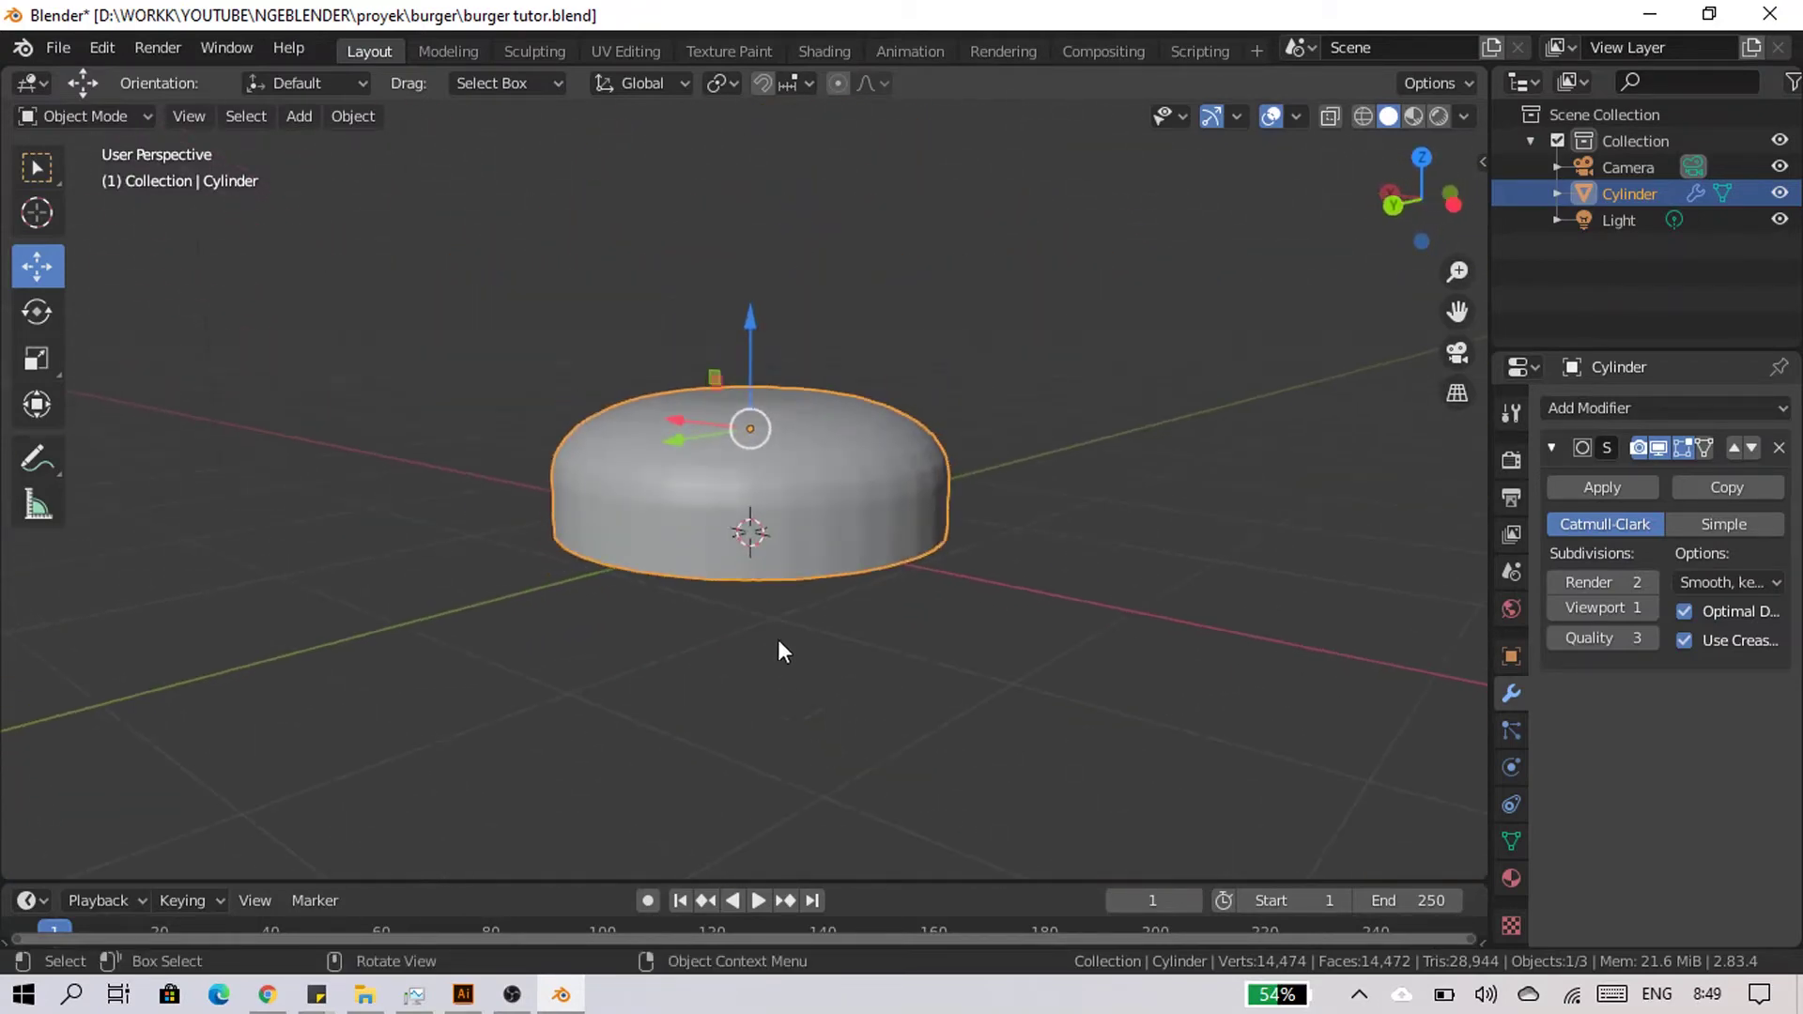
Raise the top bun about 1.8 m above the origin and deselect it.
left_click_drag(752, 366, 795, 624)
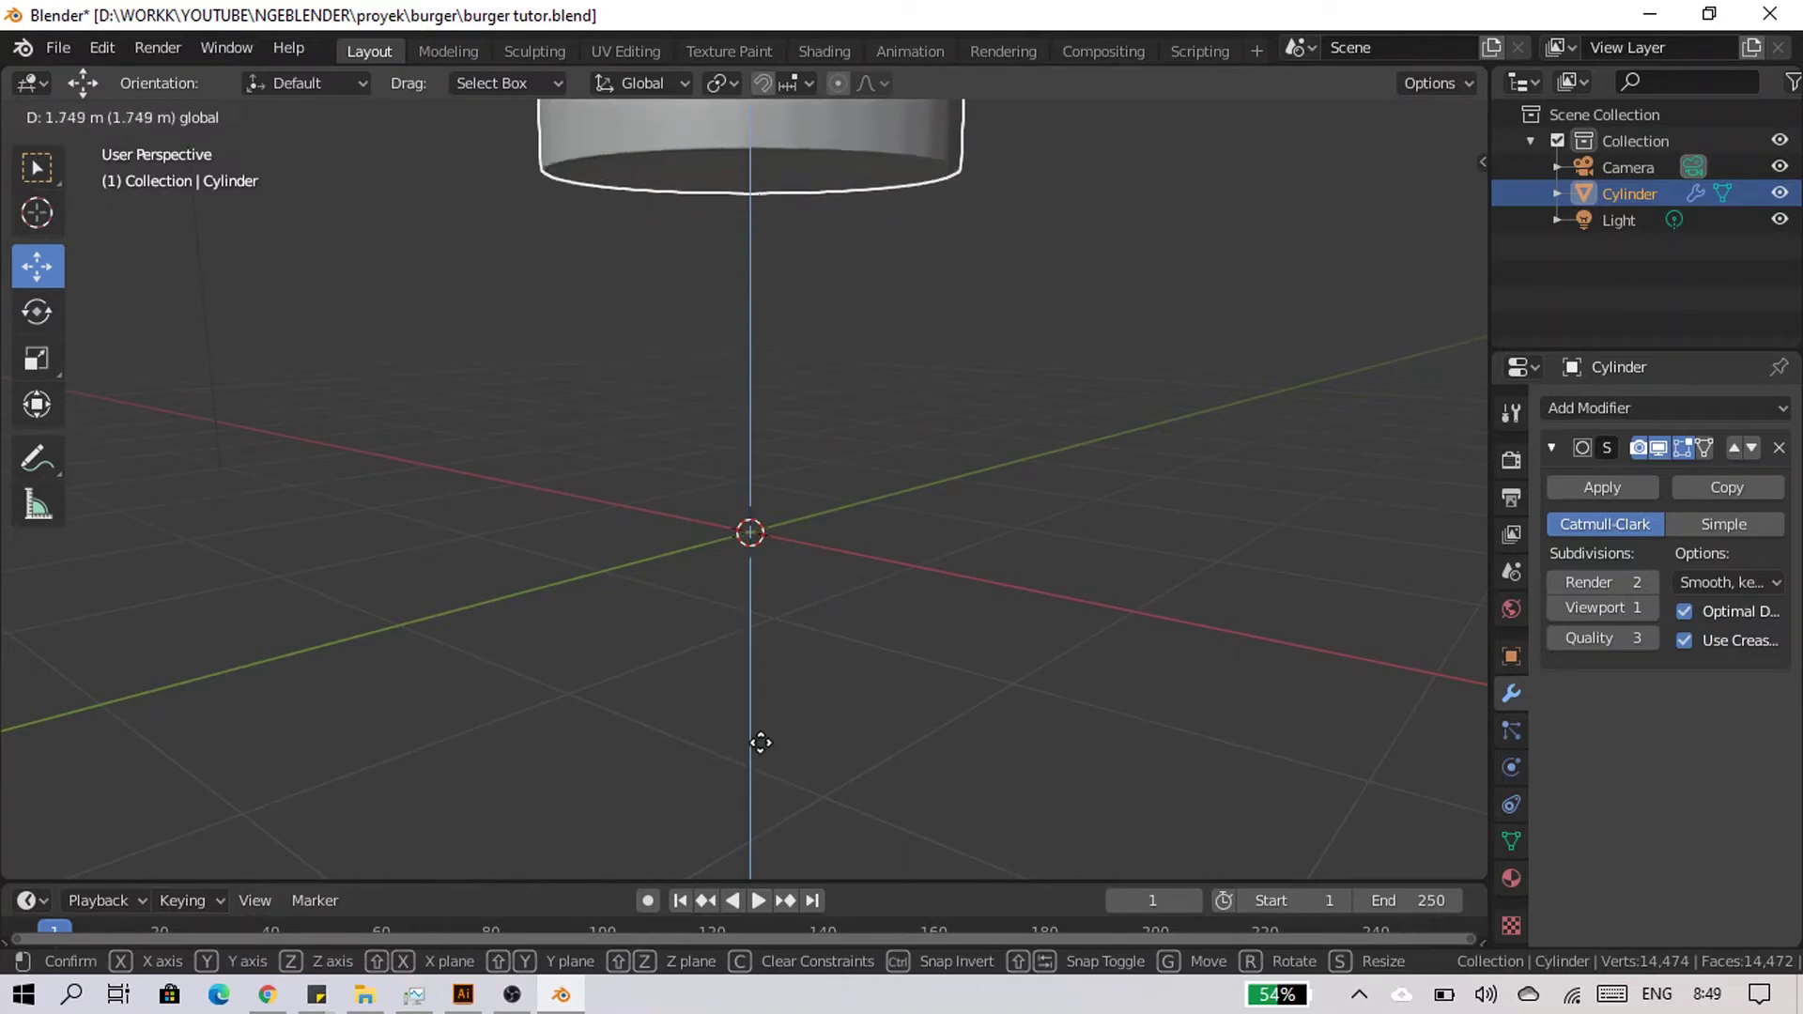
middle_click_drag(736, 533, 853, 539)
key("alt+a")
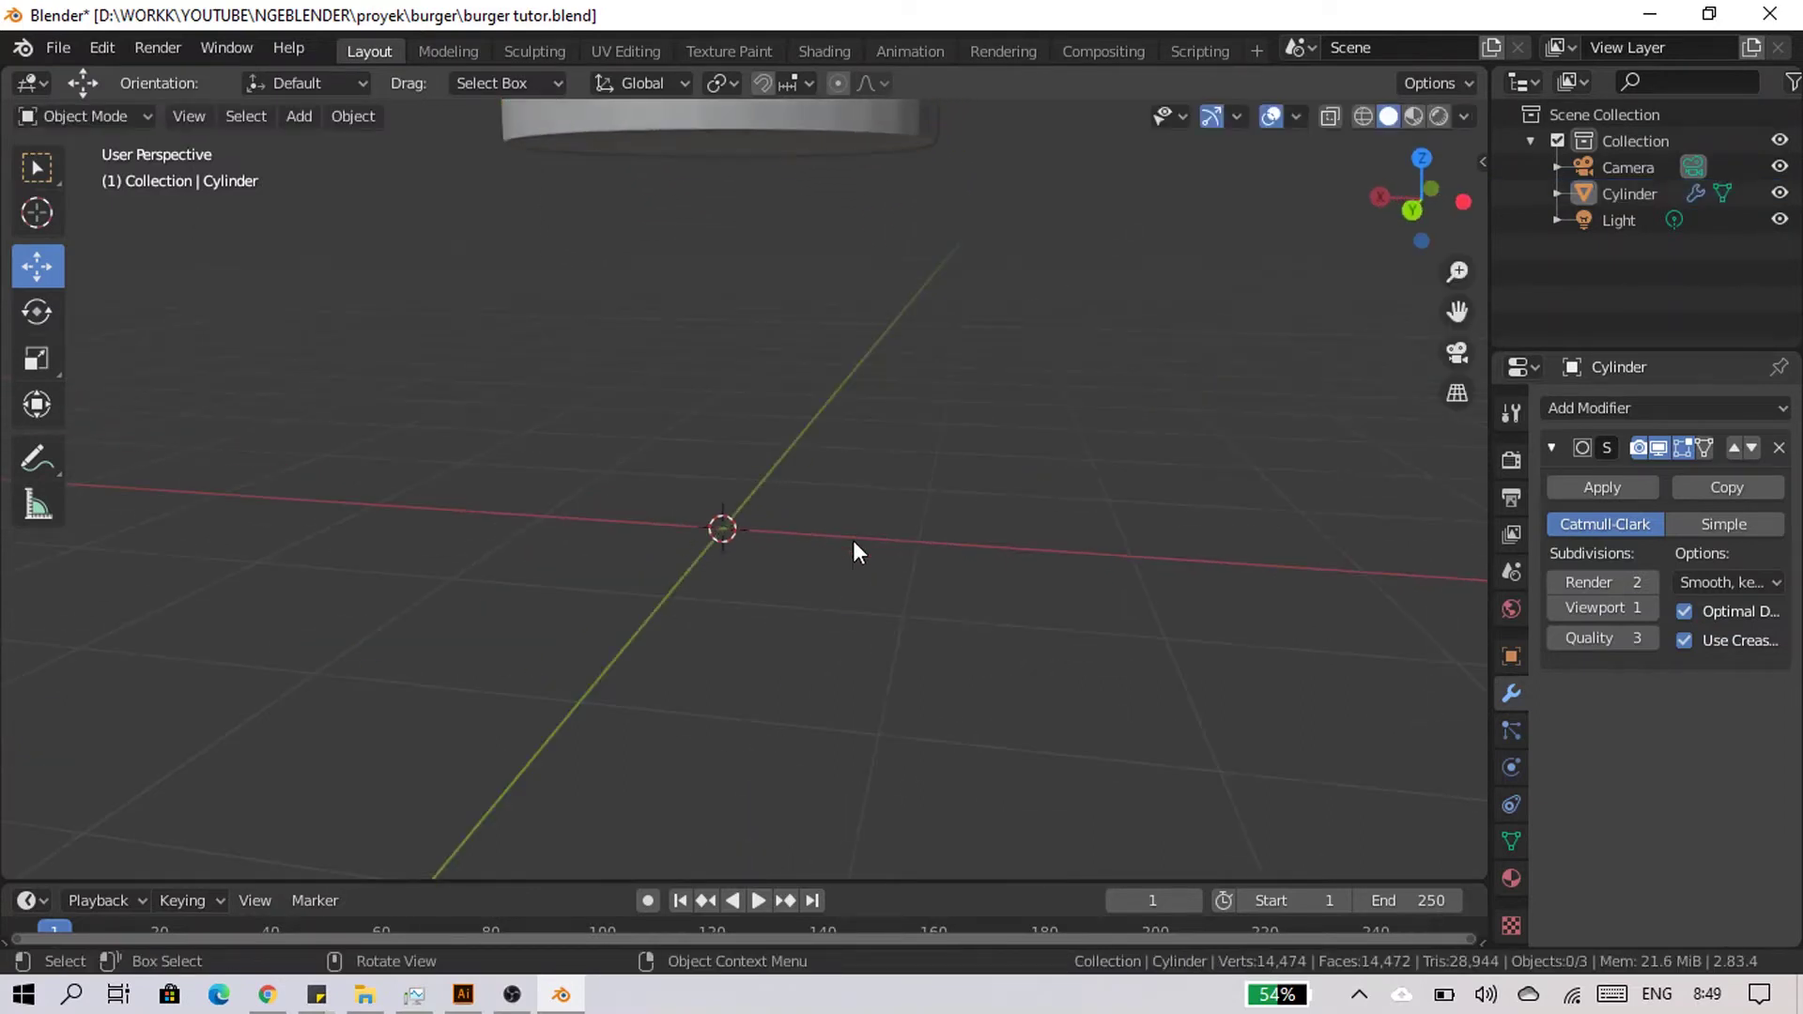
Add a new cylinder at the origin for the bottom bun and view it from the front.
key("shift+a")
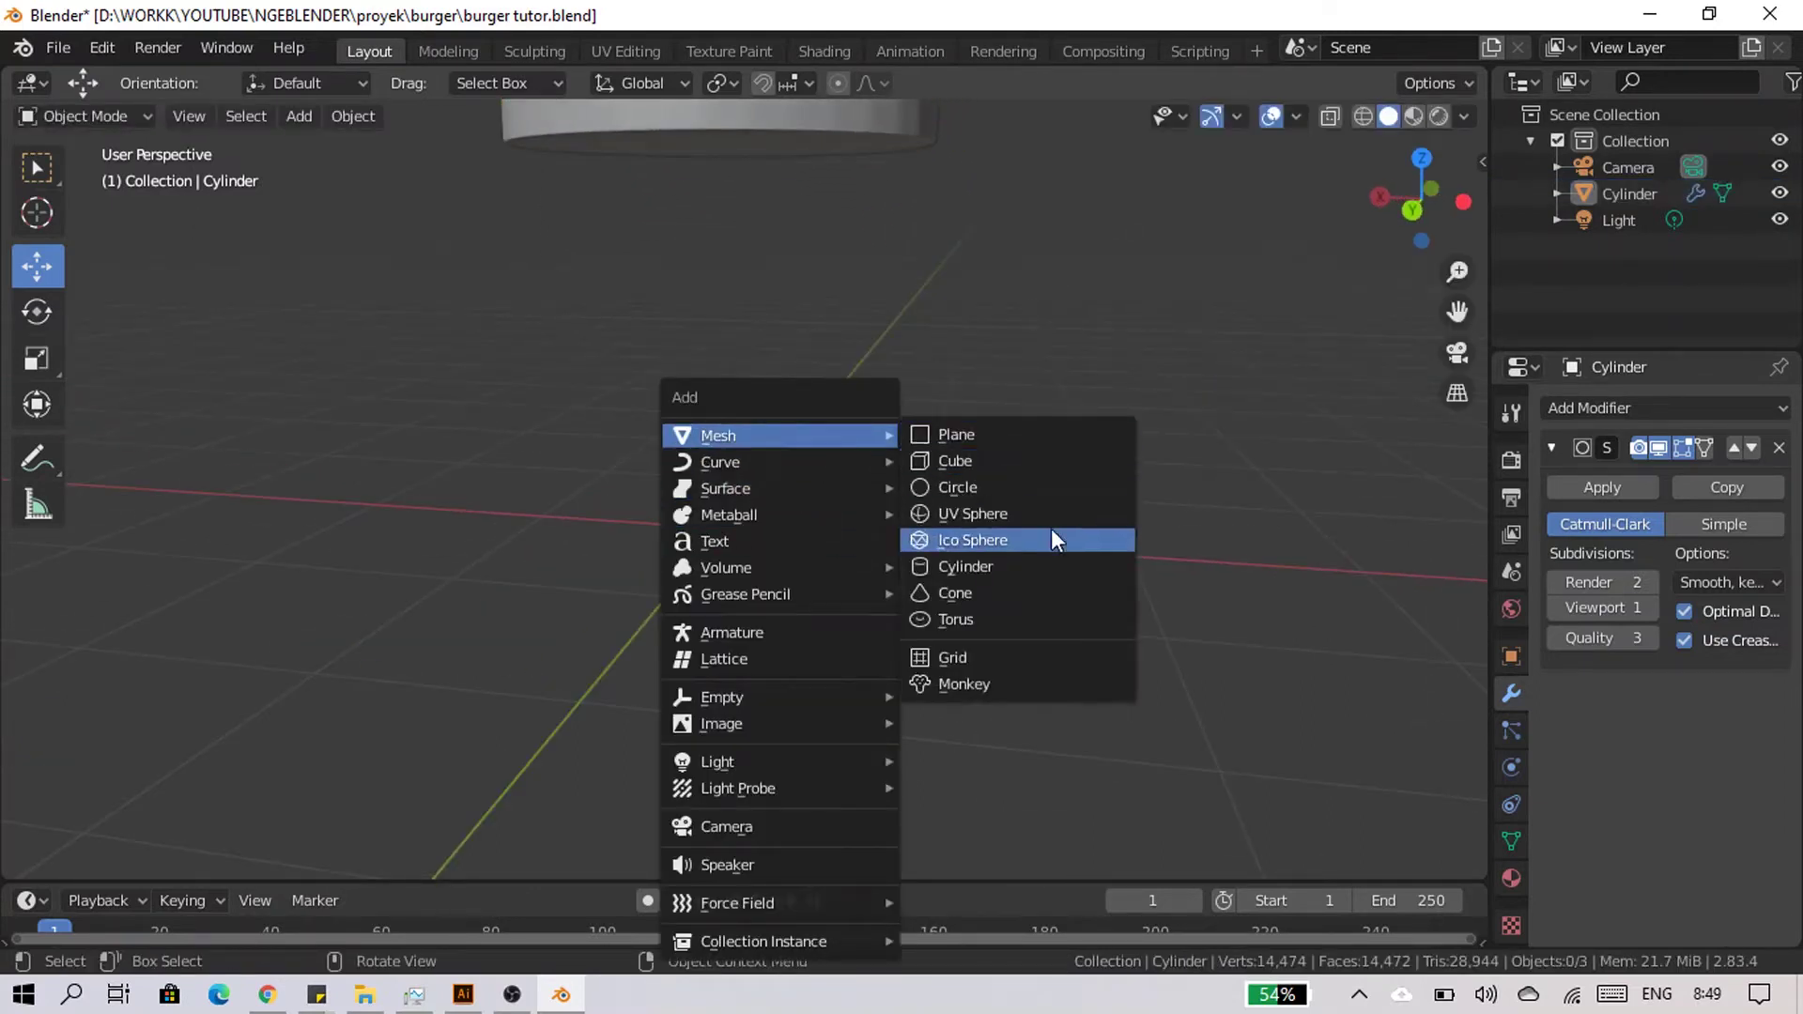
left_click(1046, 563)
middle_click_drag(1043, 535, 960, 355)
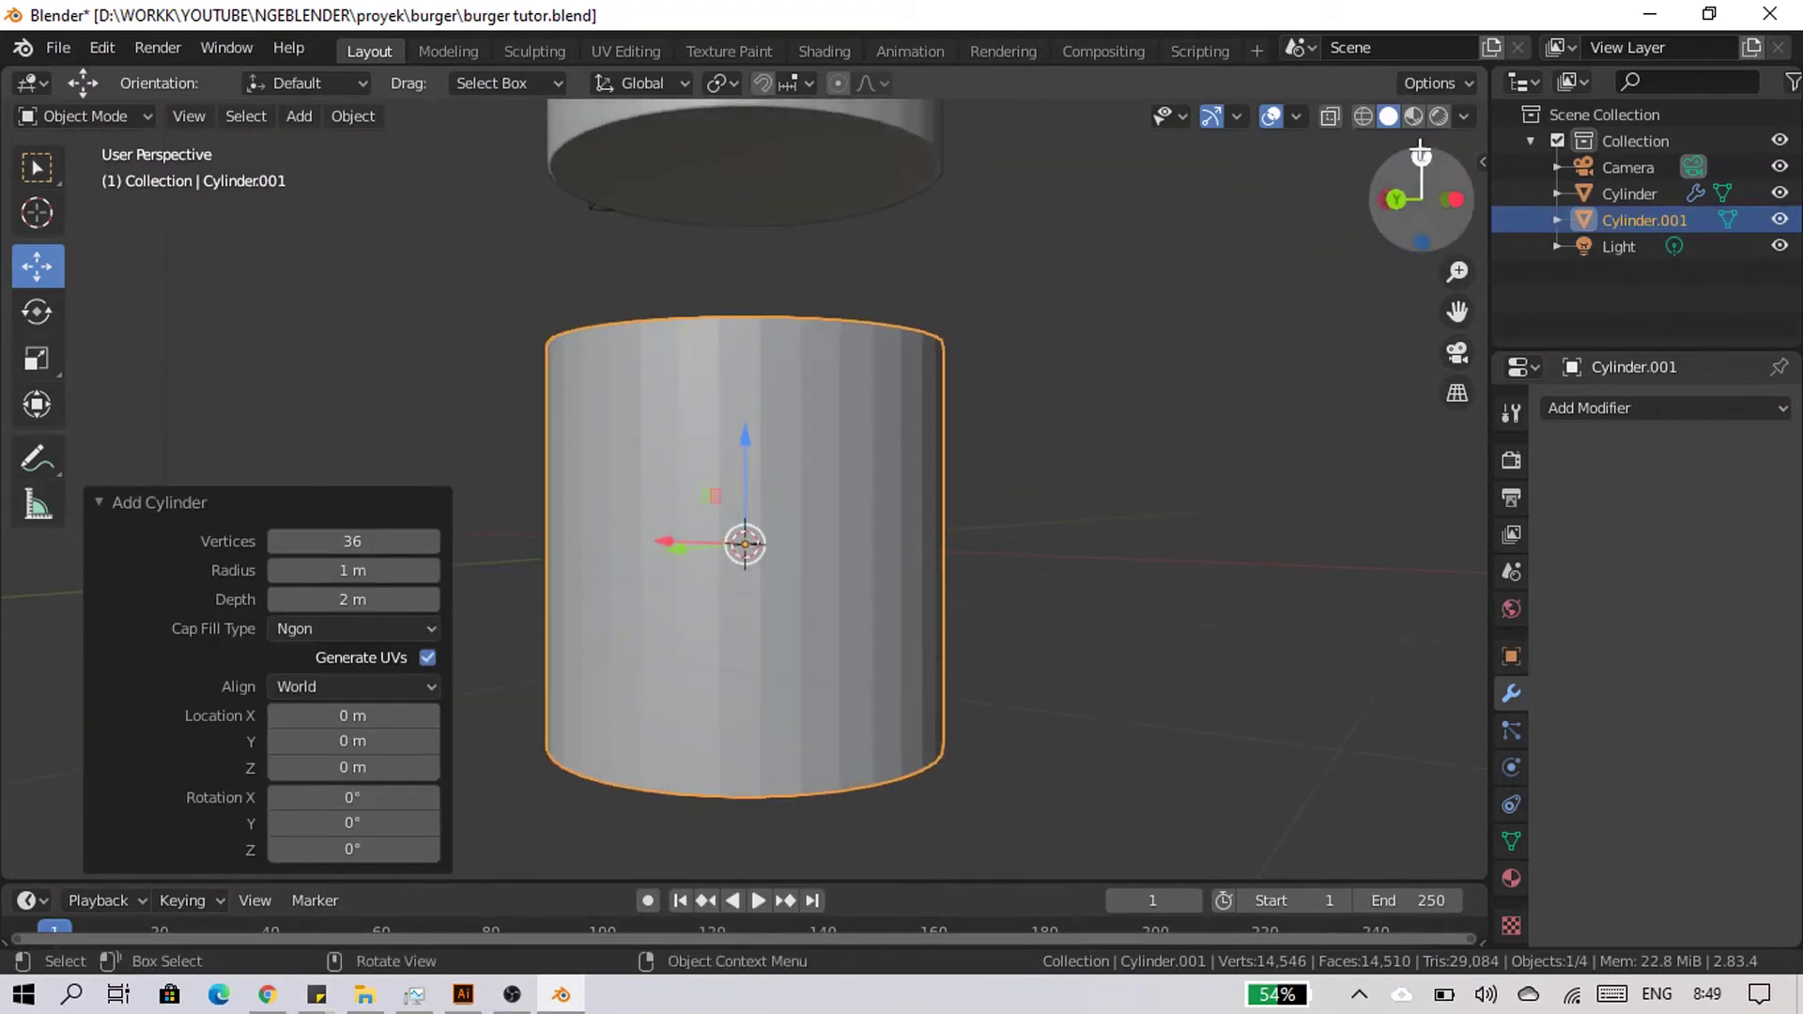
left_click(1420, 156)
middle_click_drag(964, 466, 1014, 438)
scroll(1014, 438, "up", 5)
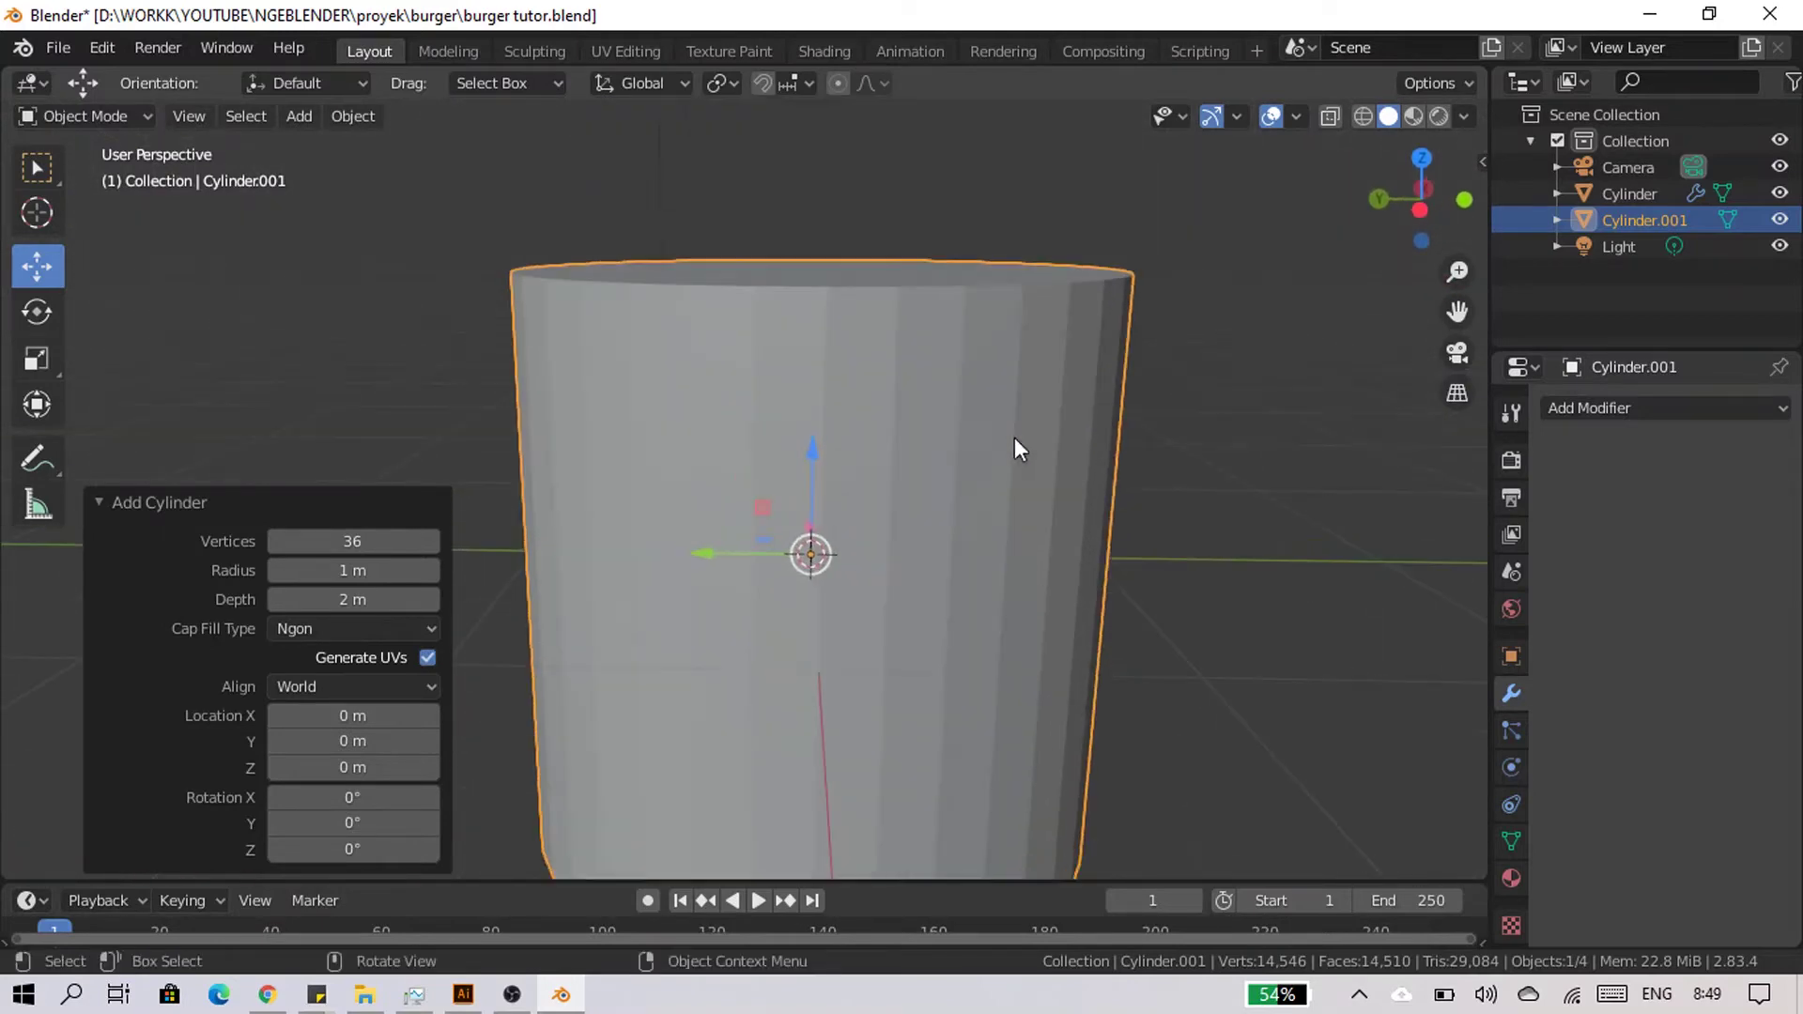
middle_click_drag(817, 684, 728, 582)
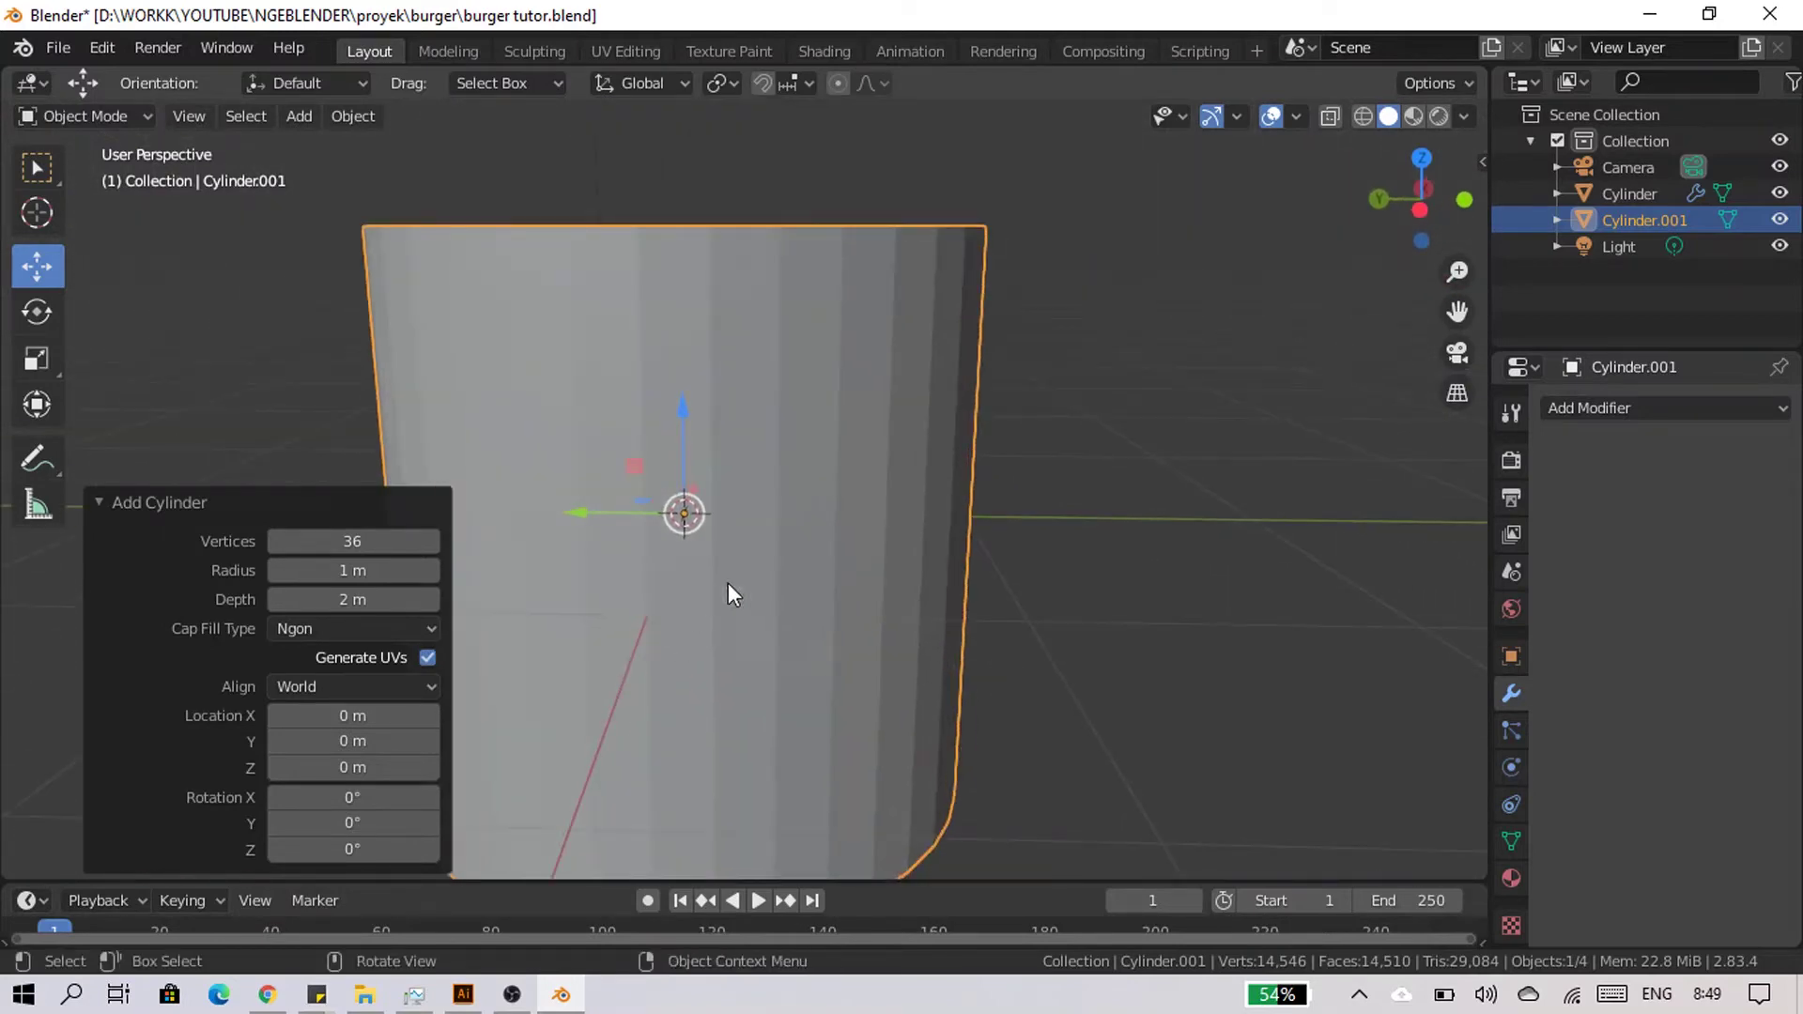
left_click(1464, 199)
scroll(933, 383, "down", 4)
scroll(933, 383, "down", 1)
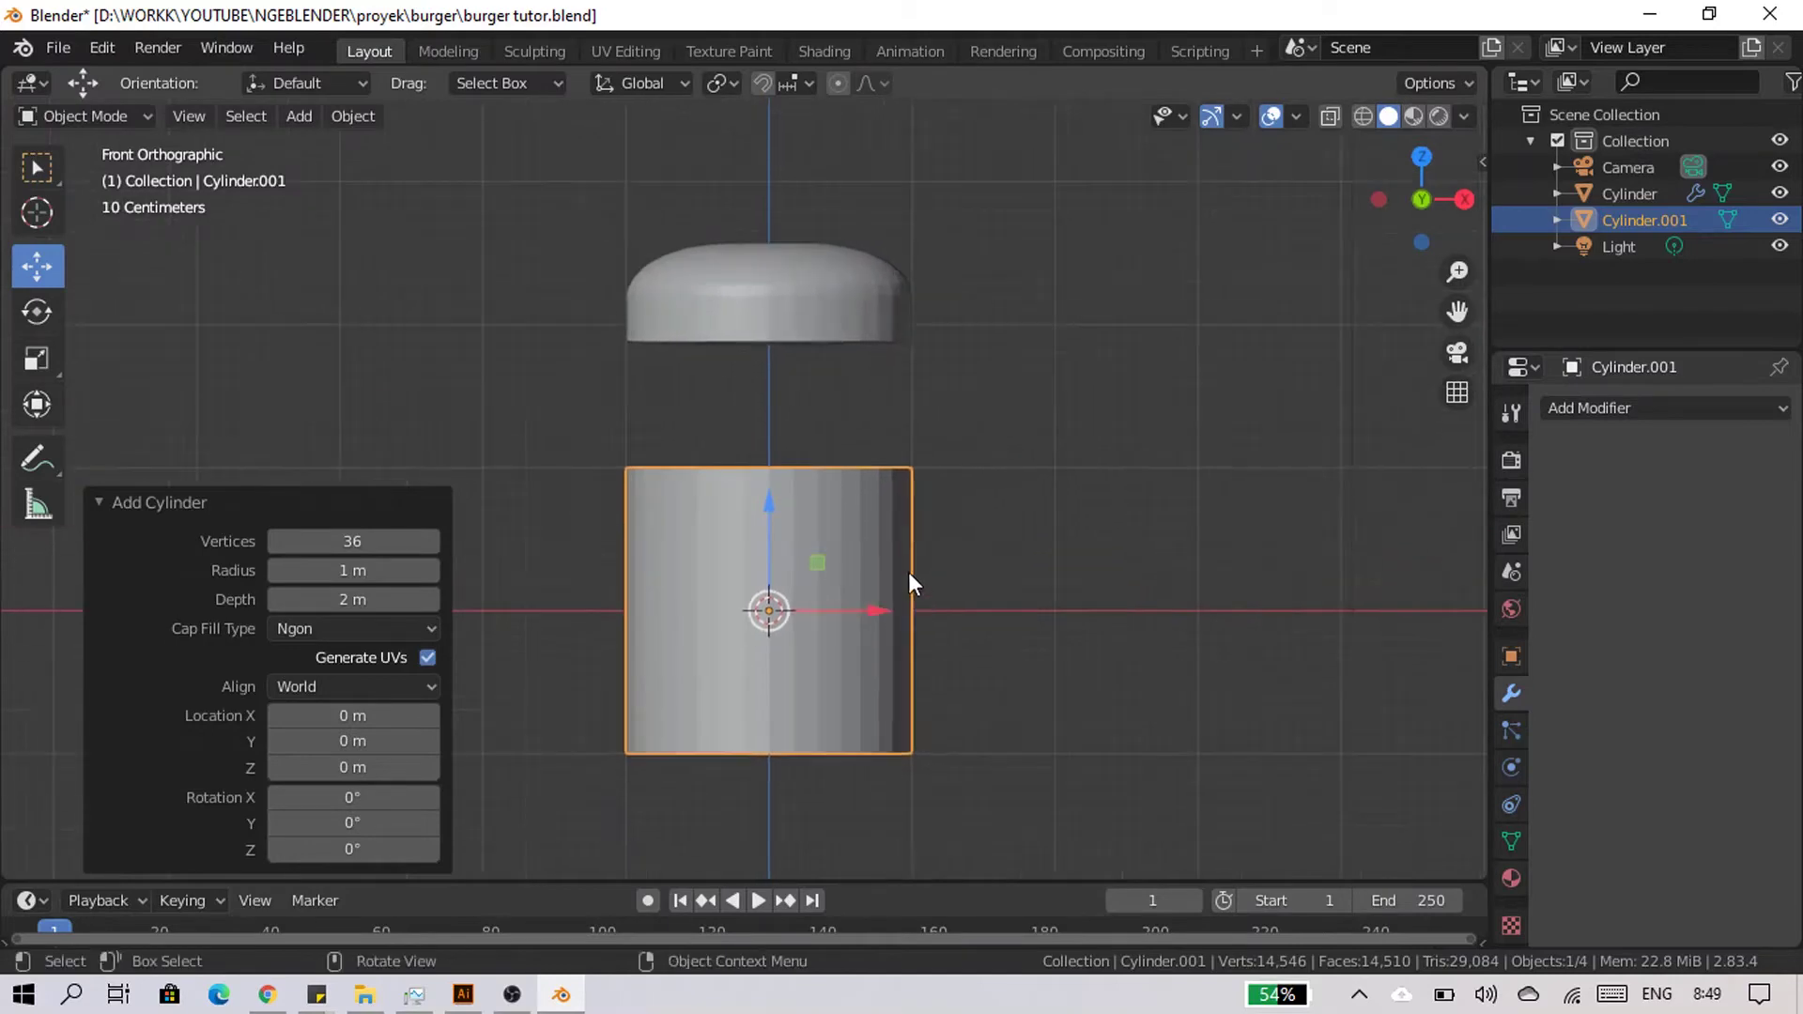
scroll(909, 572, "up", 3)
Flatten the cylinder to 0.34 of its height and raise it 0.337 m onto the ground.
key("s")
key("z")
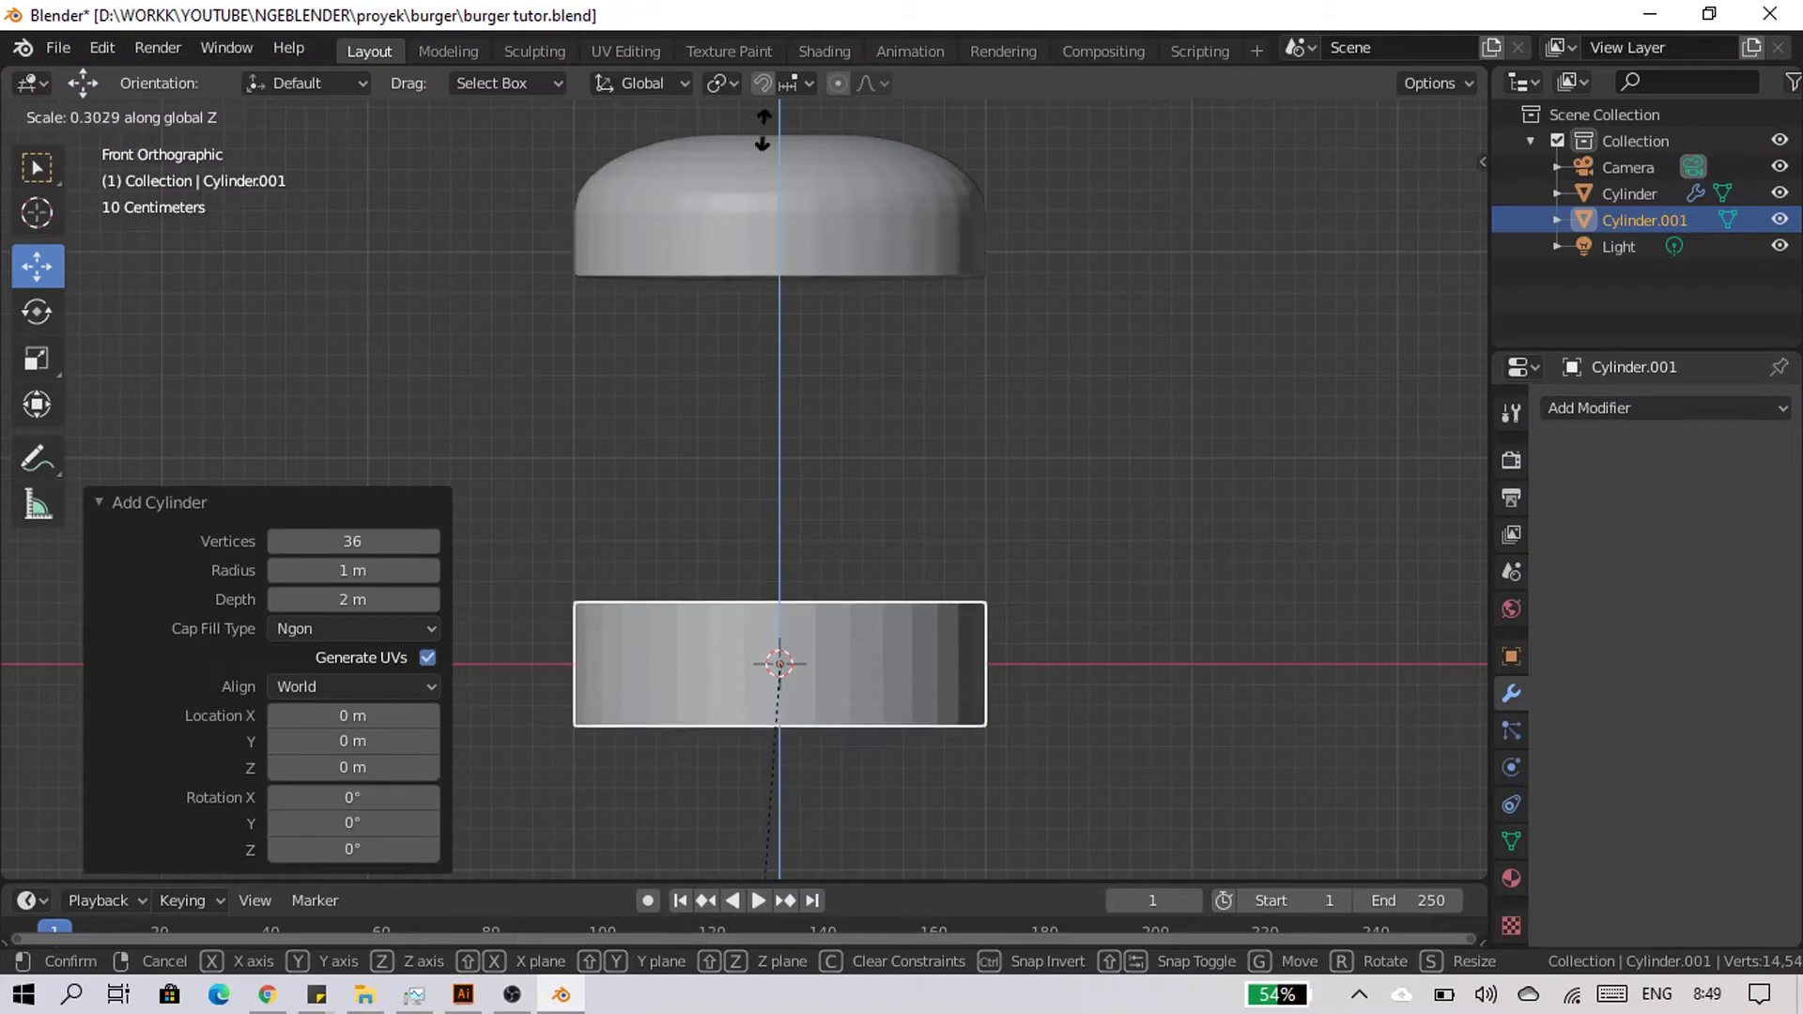
left_click(776, 181)
key("g")
key("z")
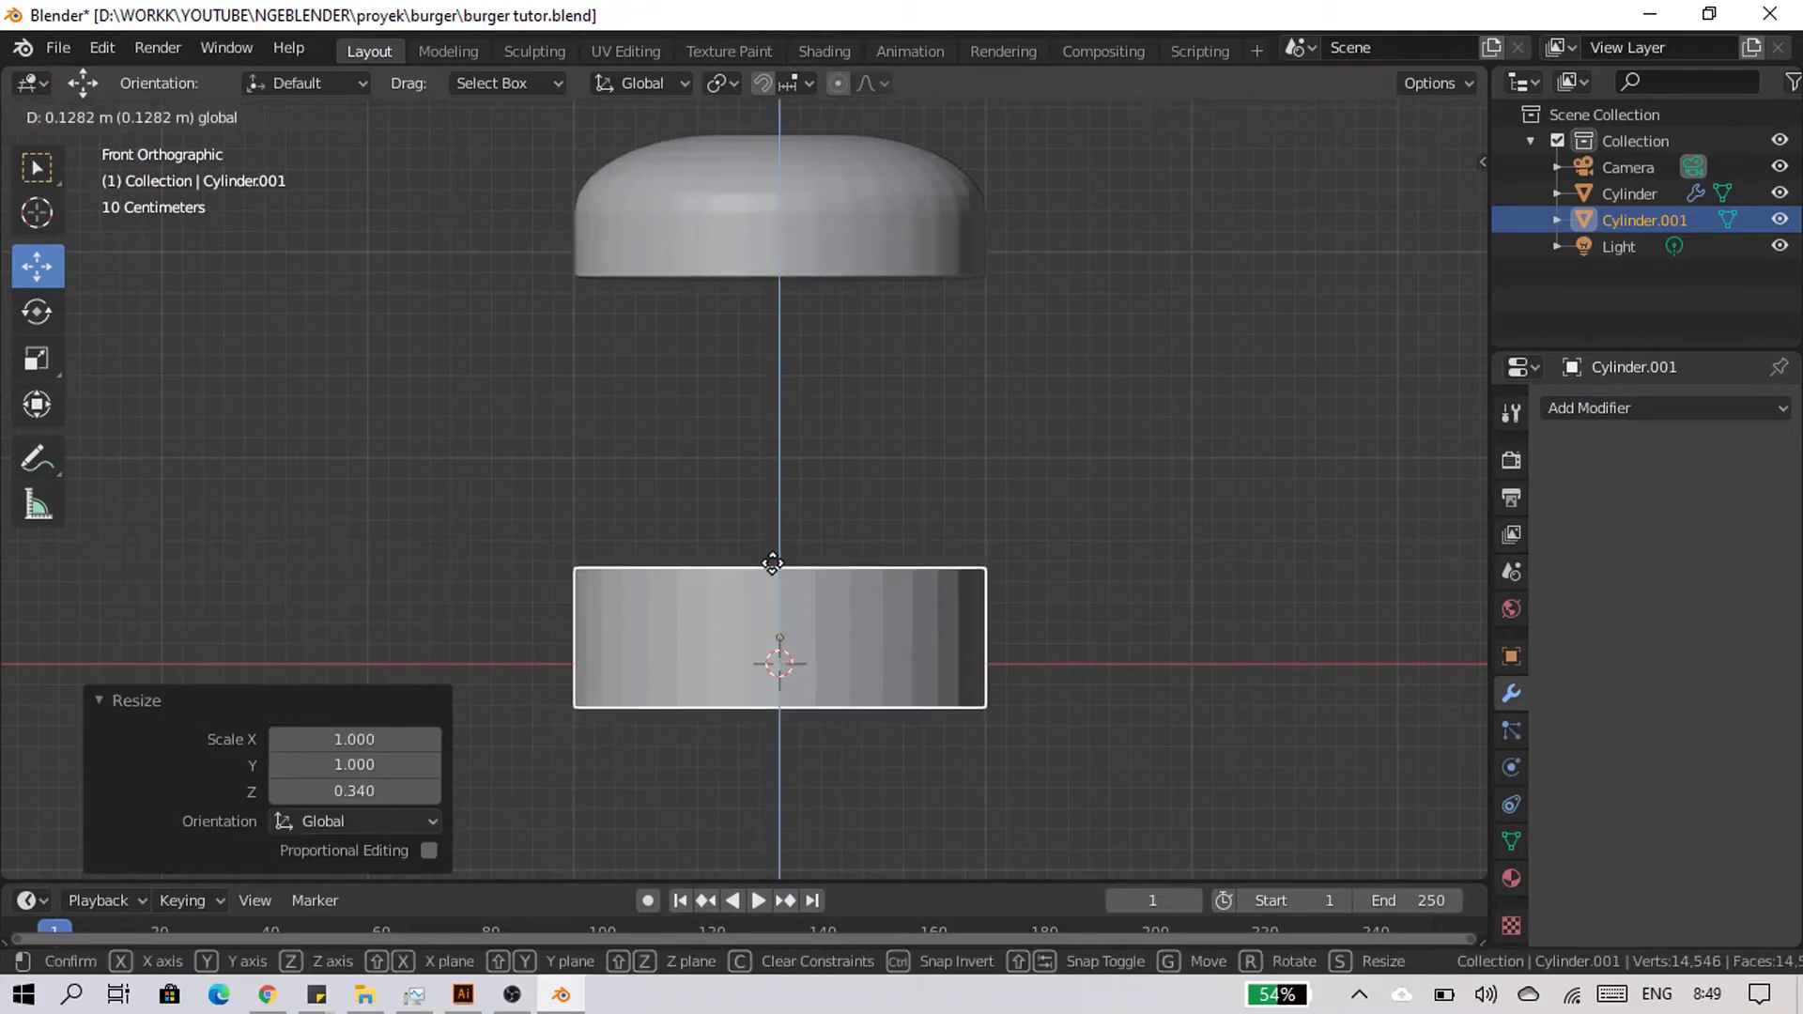
left_click(817, 334)
mouse_move(817, 334)
middle_mouse_down()
mouse_move(555, 527)
mouse_move(640, 516)
mouse_move(713, 568)
mouse_move(676, 548)
mouse_move(733, 526)
middle_mouse_up()
scroll(714, 568, "up", 2)
In Edit Mode, select the cylinder's top and bottom faces for bevelling.
key("Tab")
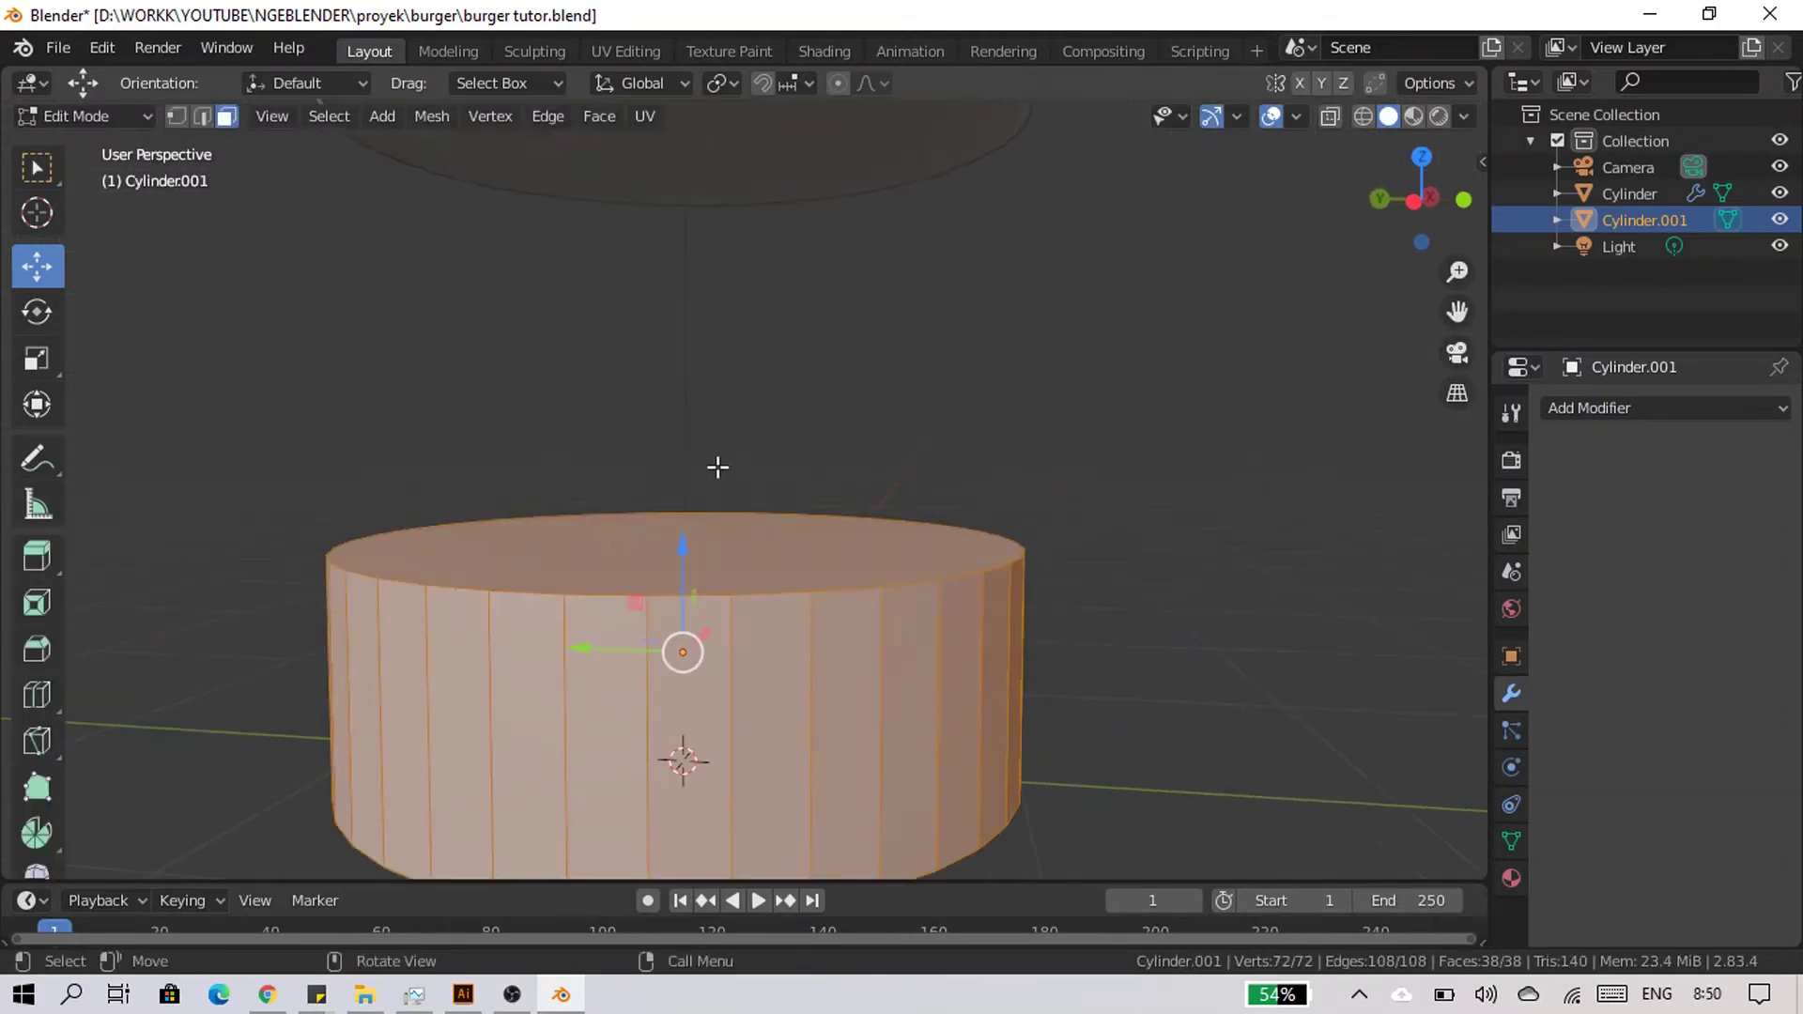
scroll(718, 465, "down", 3)
left_click(756, 531)
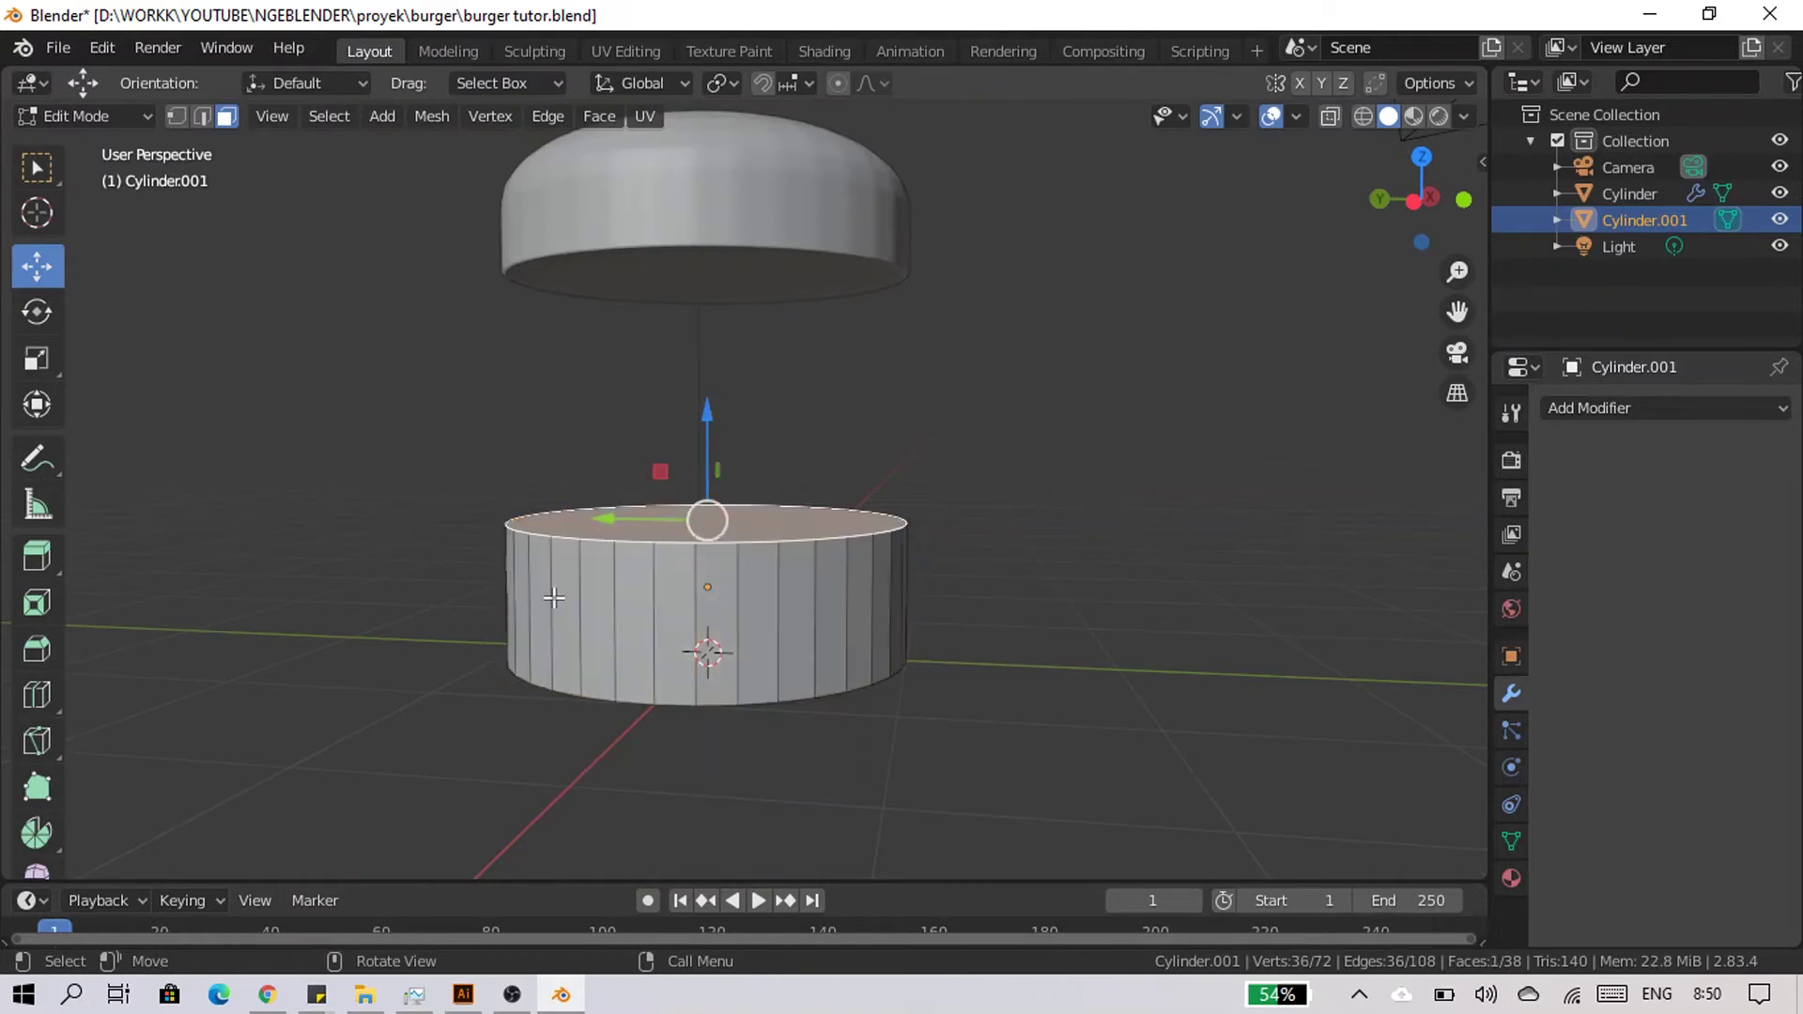
mouse_move(755, 530)
middle_mouse_down()
mouse_move(785, 584)
mouse_move(708, 564)
mouse_move(808, 861)
mouse_move(787, 797)
mouse_move(805, 663)
middle_mouse_up()
left_click(785, 584, "shift")
scroll(716, 567, "up", 3)
scroll(744, 604, "up", 1)
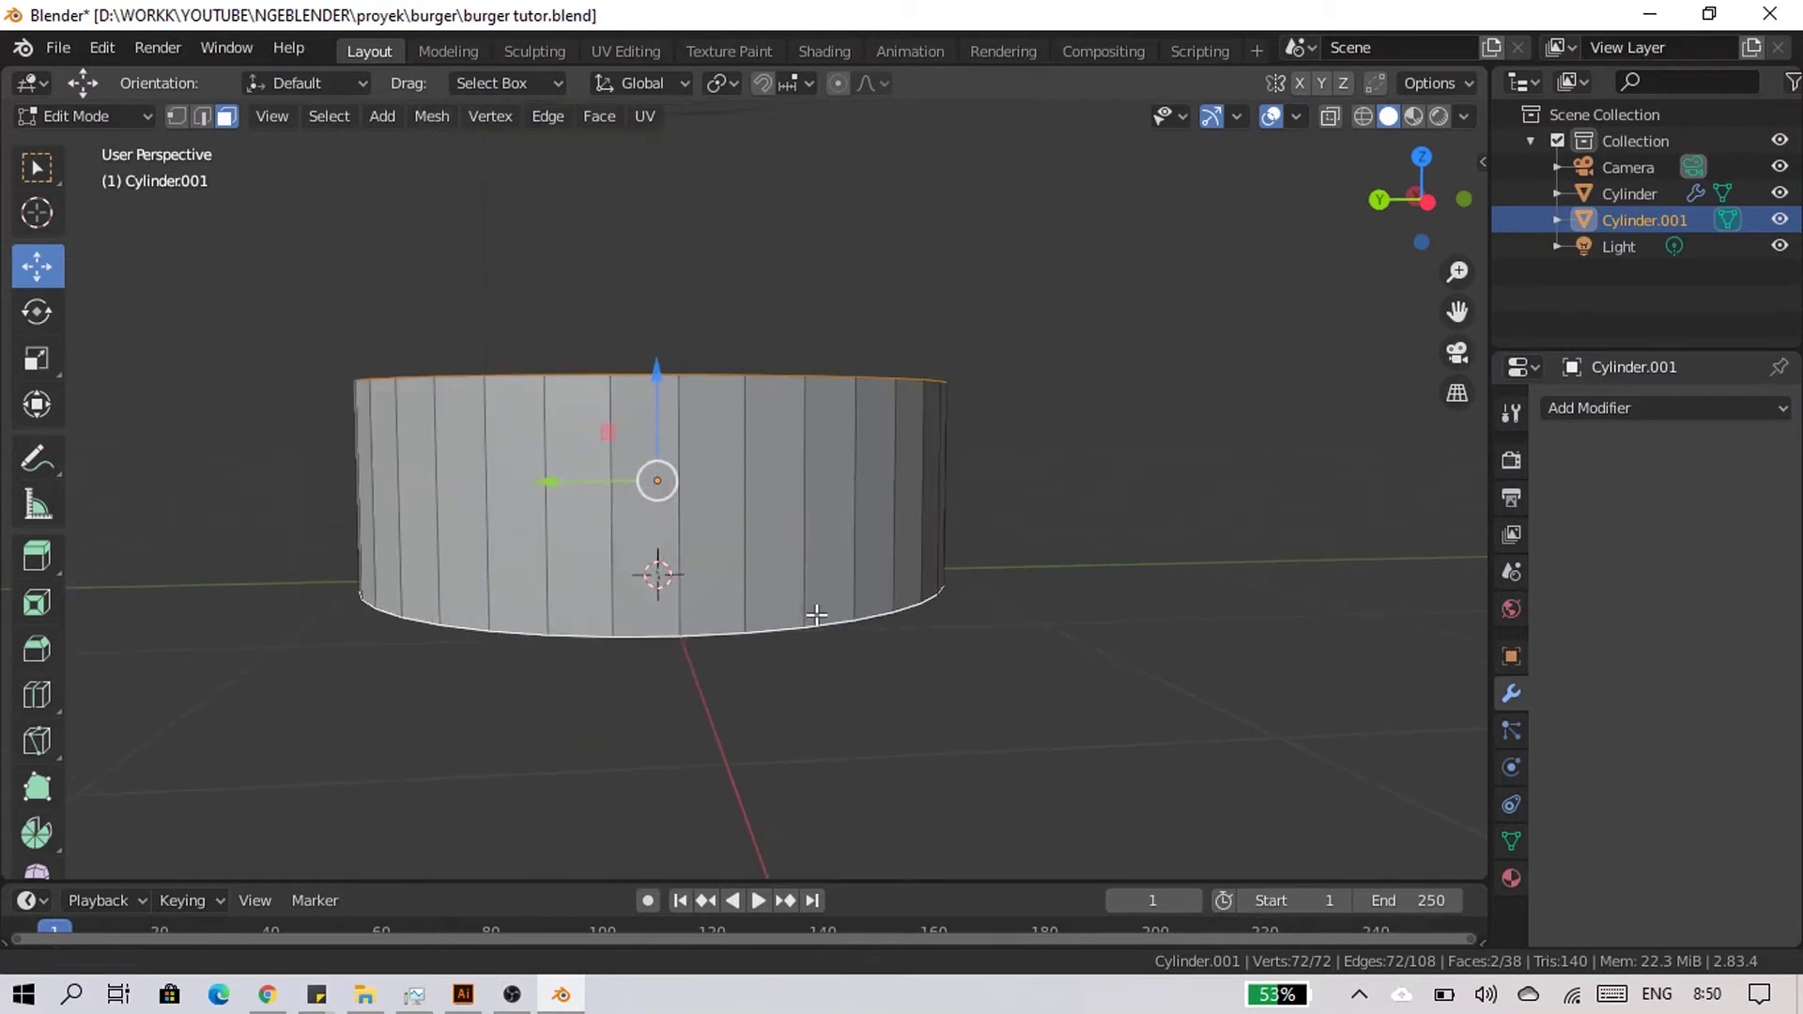
key("ctrl+b")
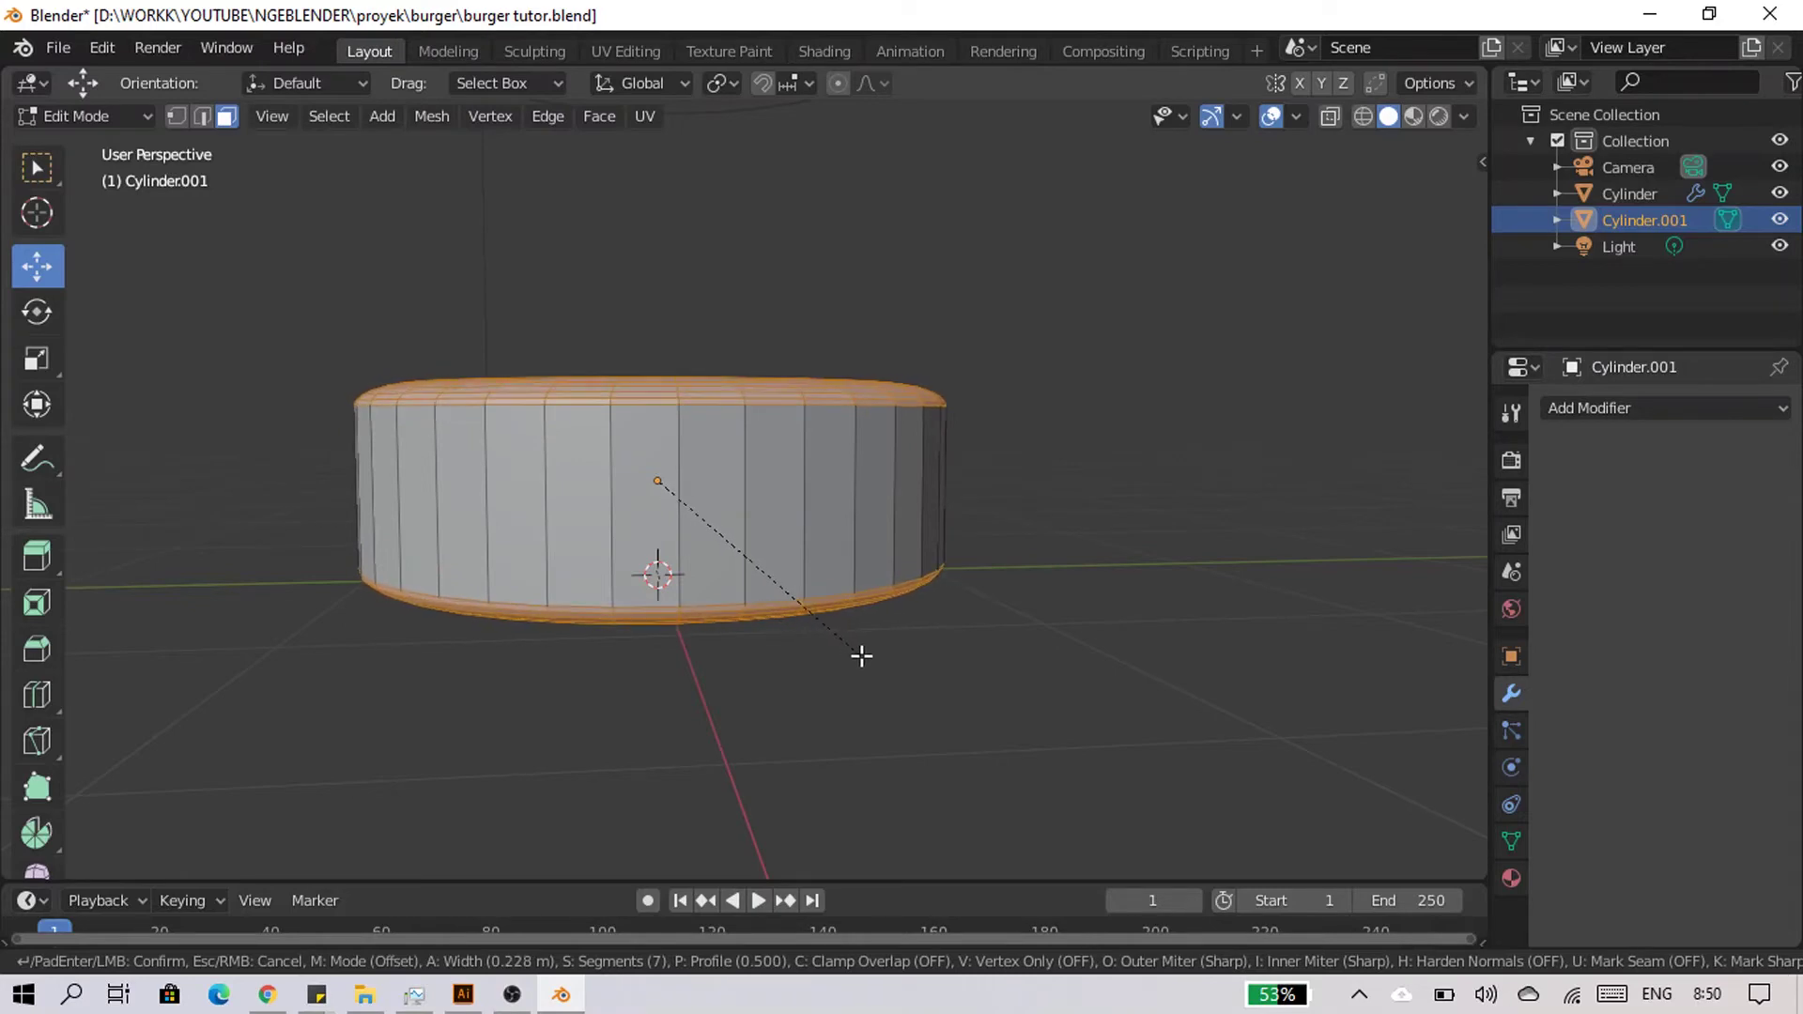
Apply a 0.228 m, 7-segment bevel to the cylinder's top and bottom rims.
left_click(861, 655)
mouse_move(881, 636)
middle_mouse_down()
mouse_move(682, 550)
mouse_move(787, 573)
middle_mouse_up()
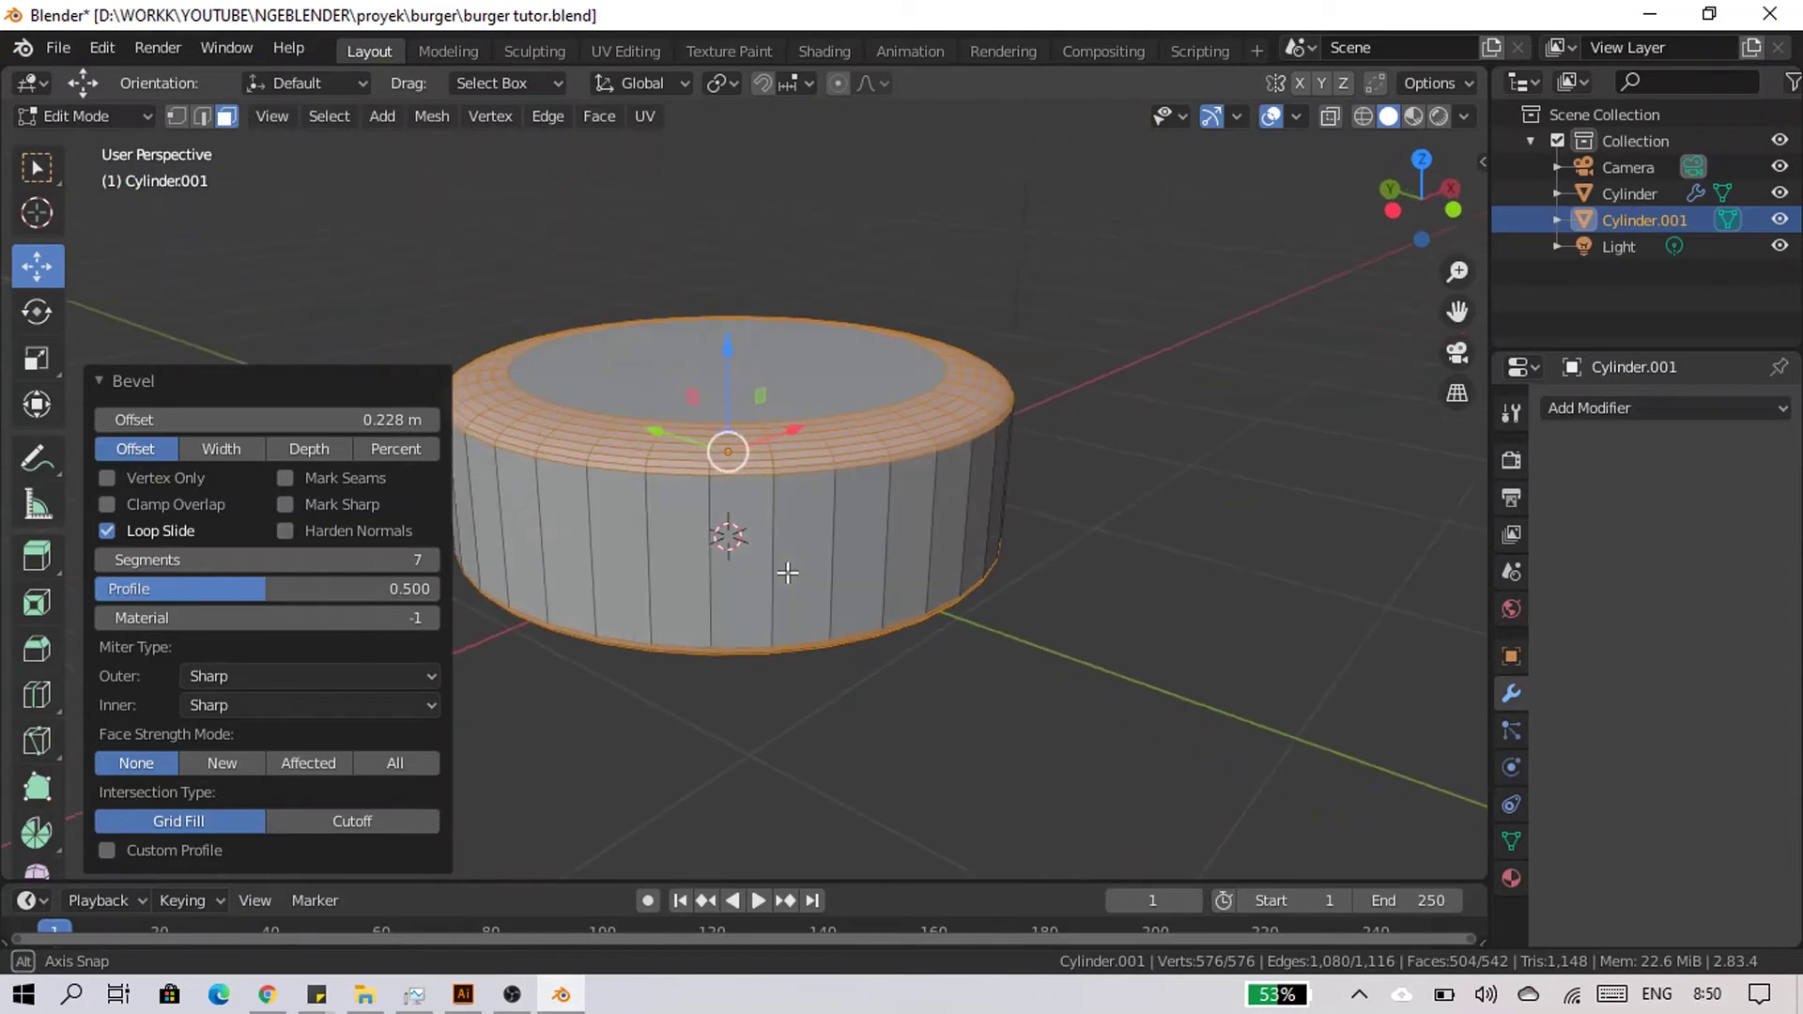
left_click(787, 368)
middle_click_drag(692, 493, 840, 455)
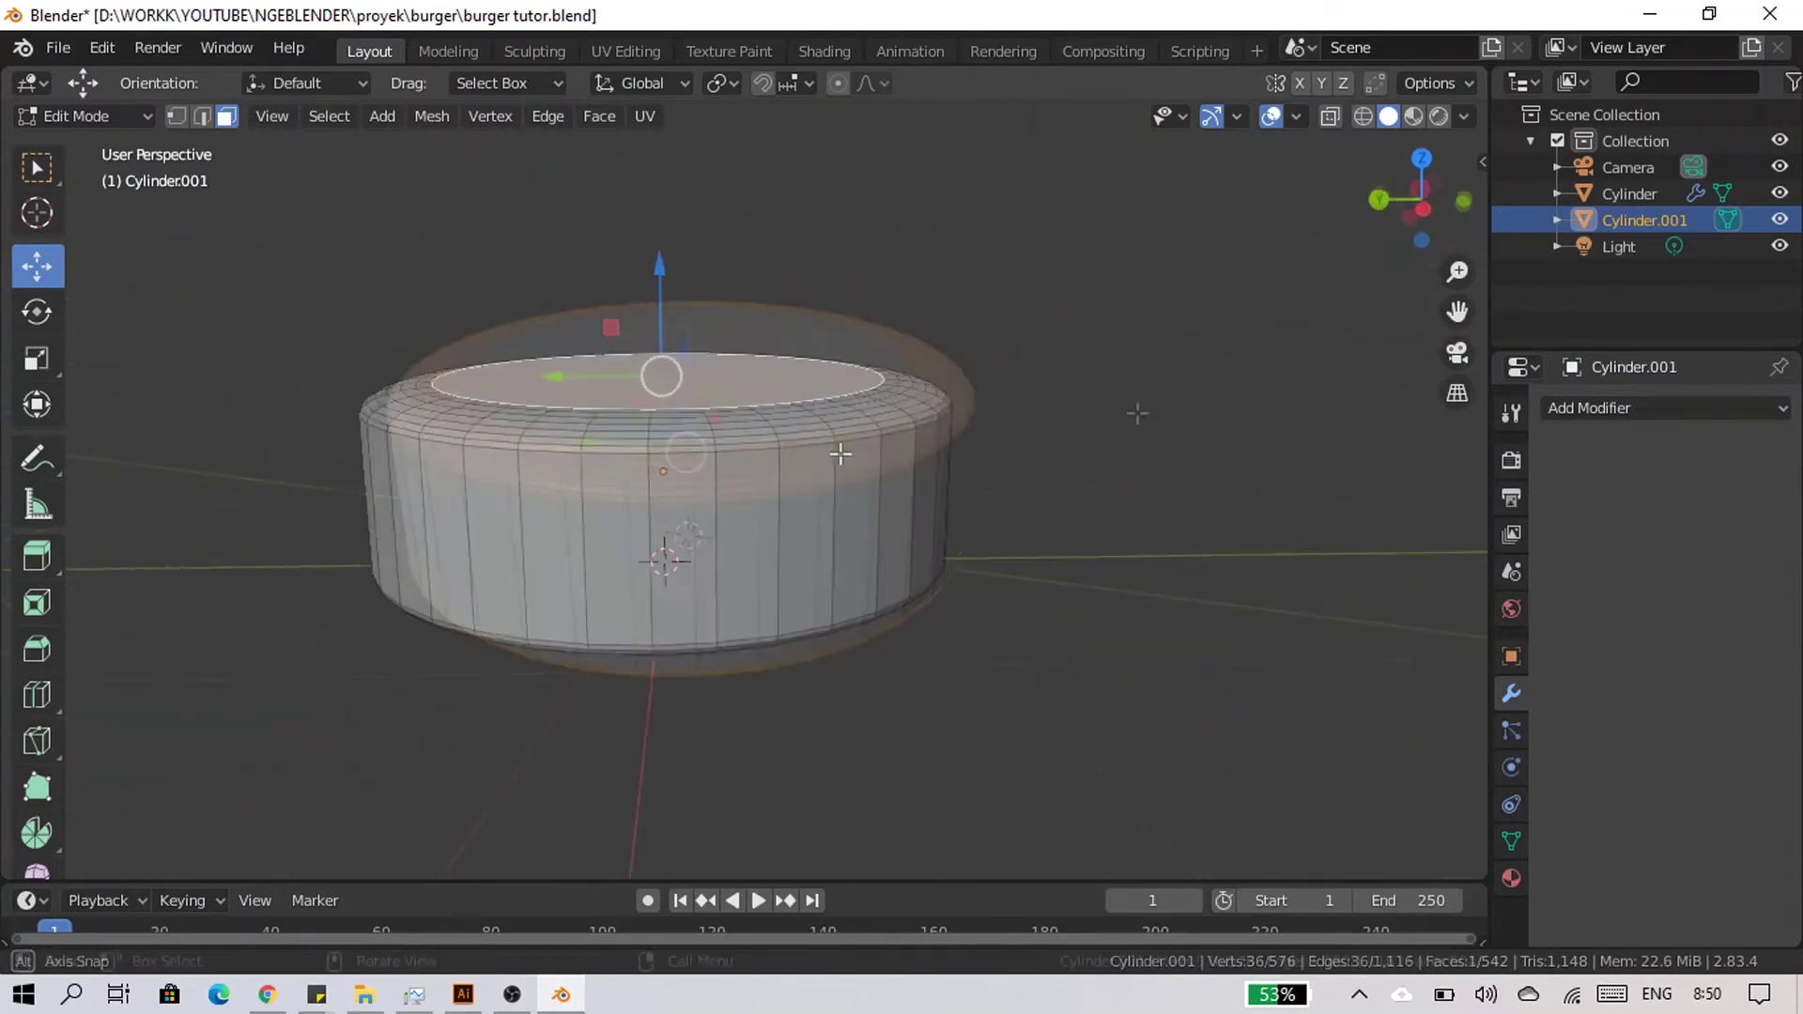
Select the whole mesh and frame the cylinder in front view.
key("a")
key("KP_1")
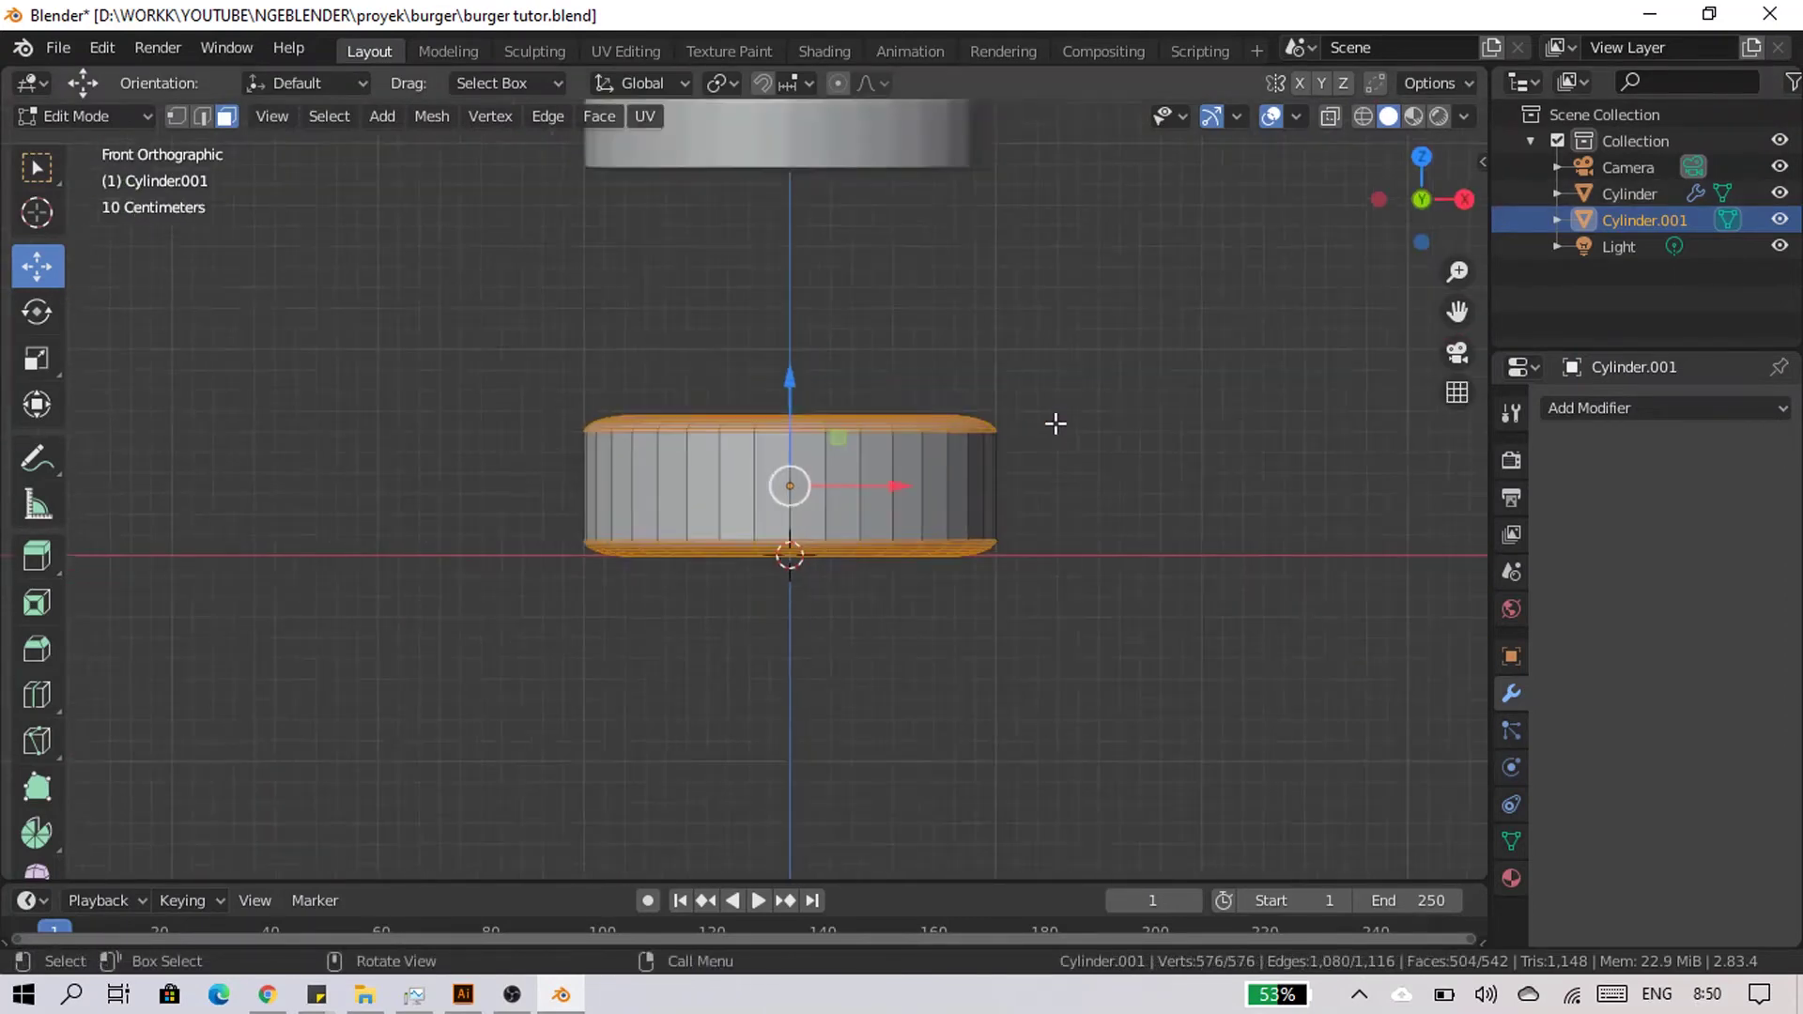
scroll(1042, 432, "down", 3)
middle_click_drag(1039, 435, 786, 634, "shift")
scroll(817, 624, "up", 4)
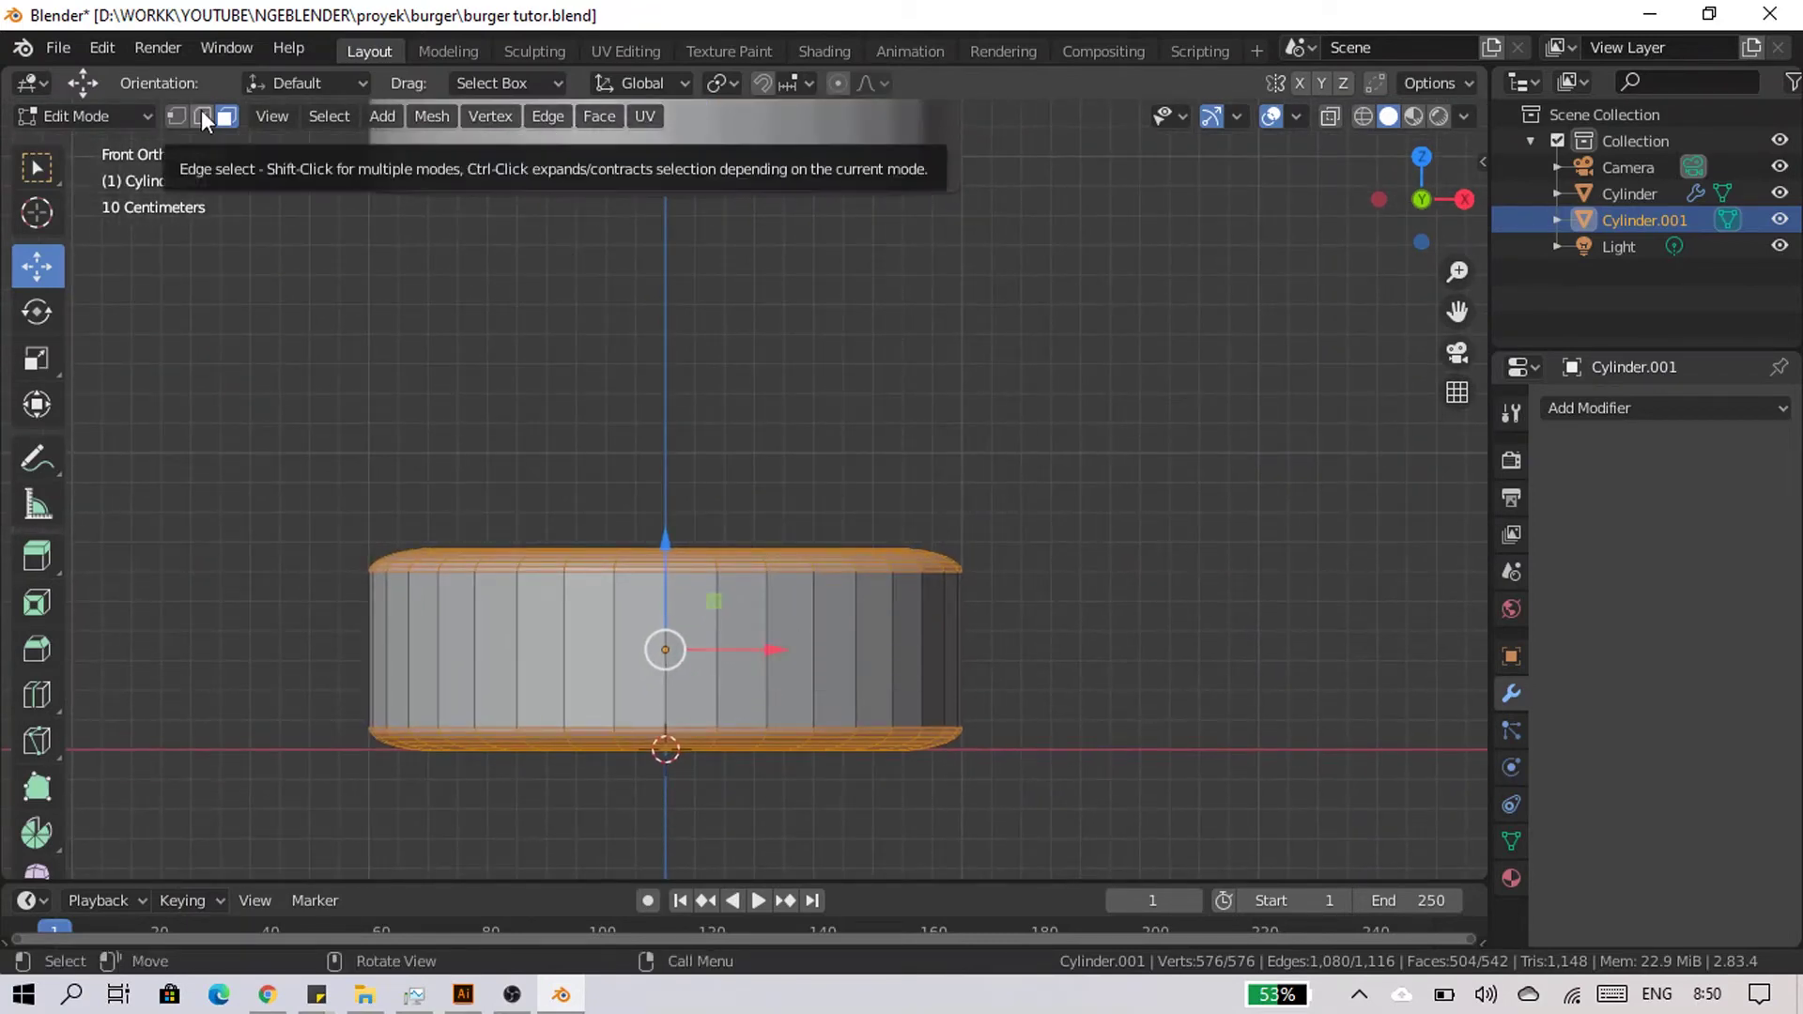
Enable X-Ray and vertex select mode with the mesh deselected.
left_click(205, 119)
key("alt+a")
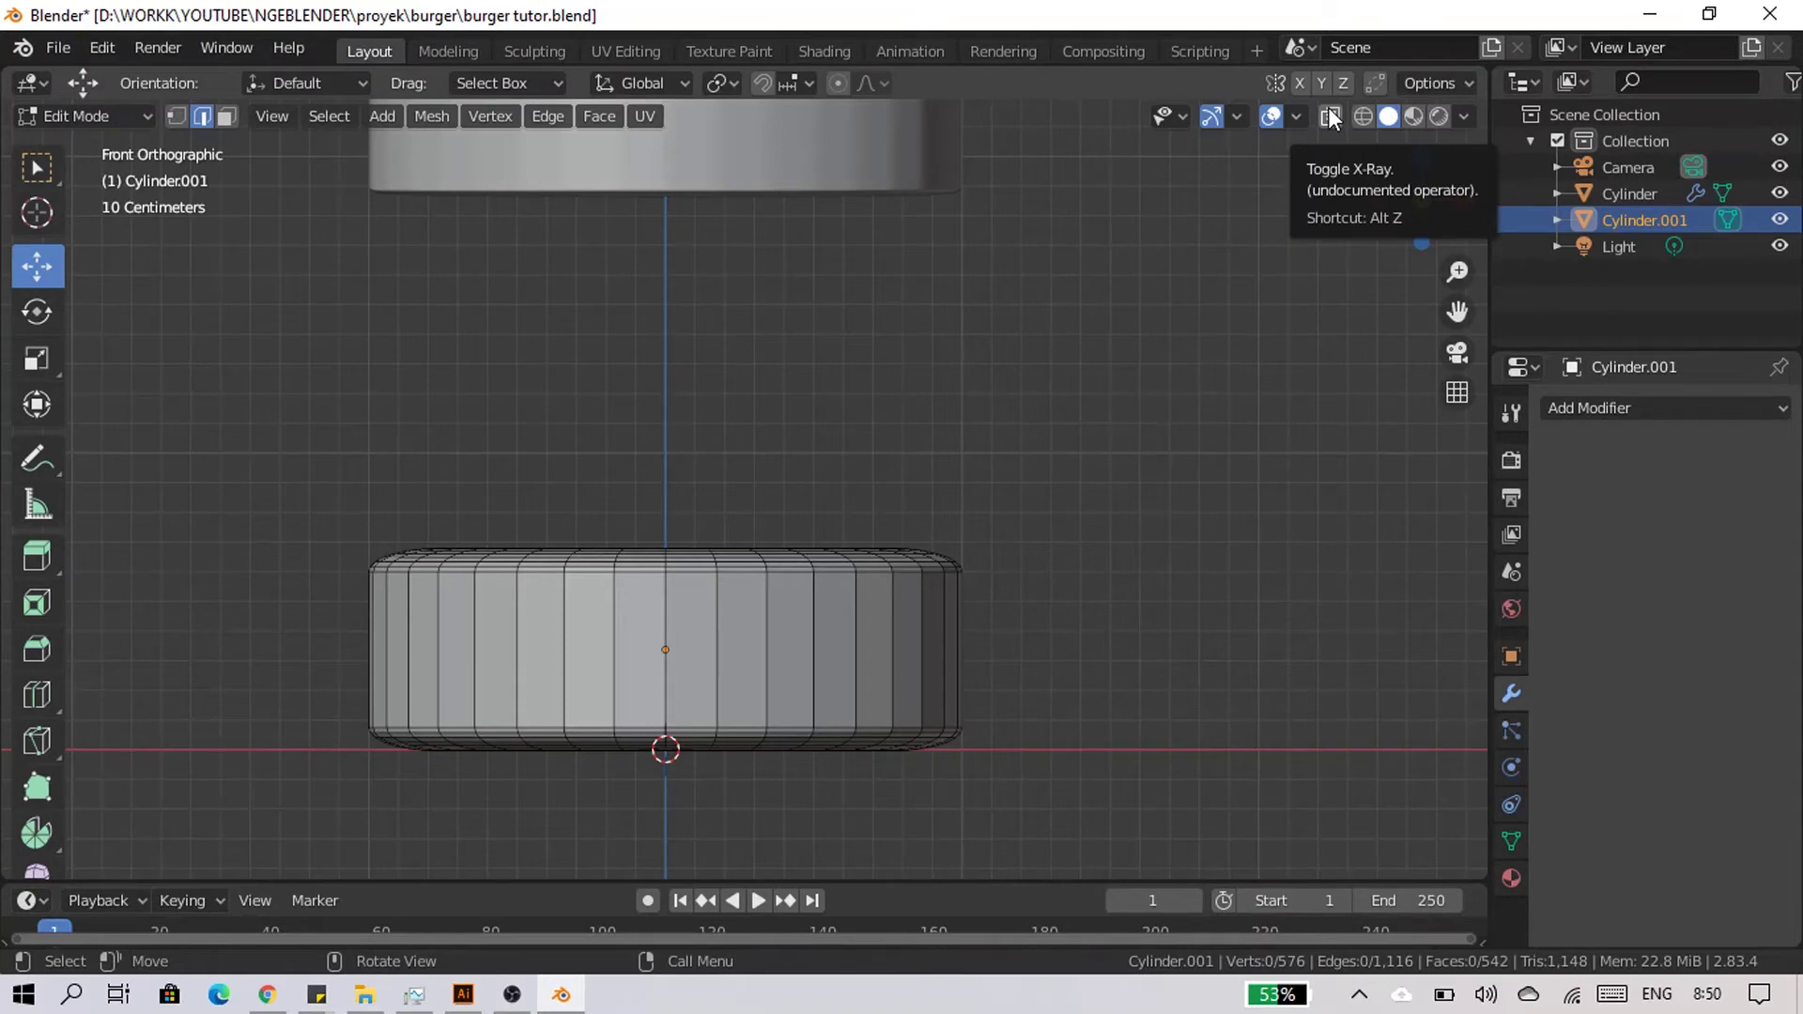
left_click(1330, 118)
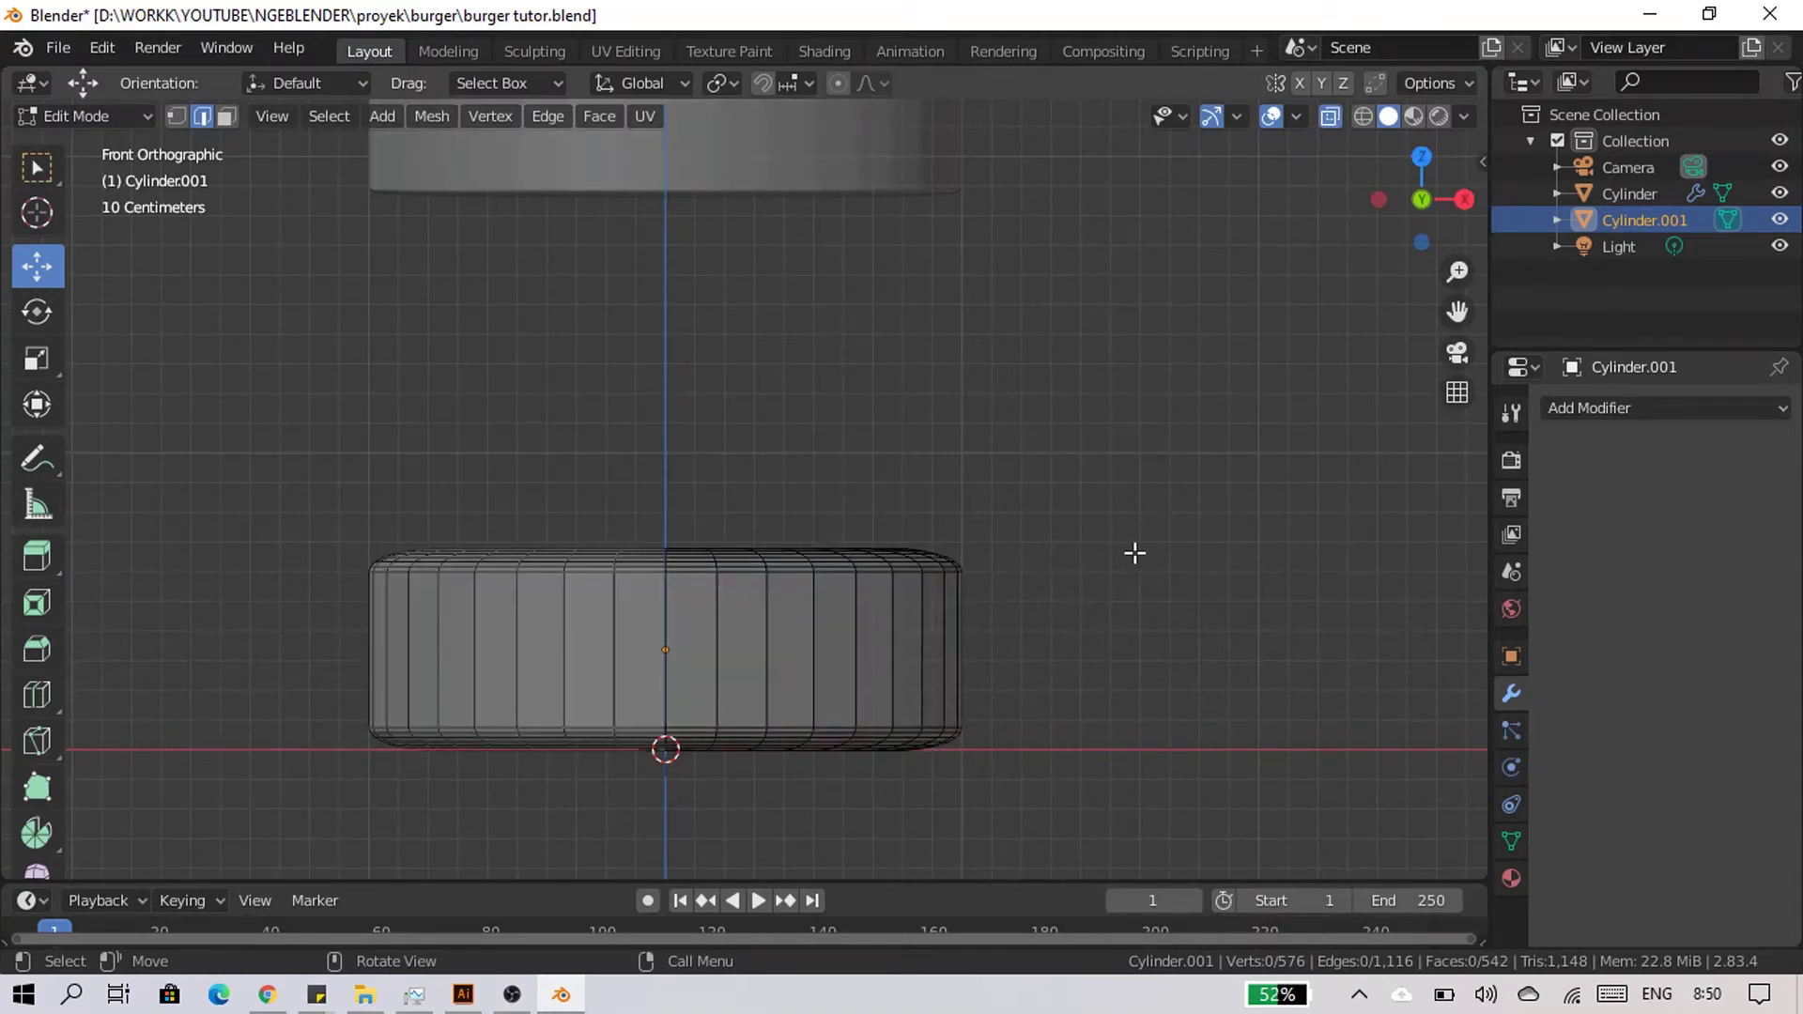
left_click(176, 116)
left_click(984, 499)
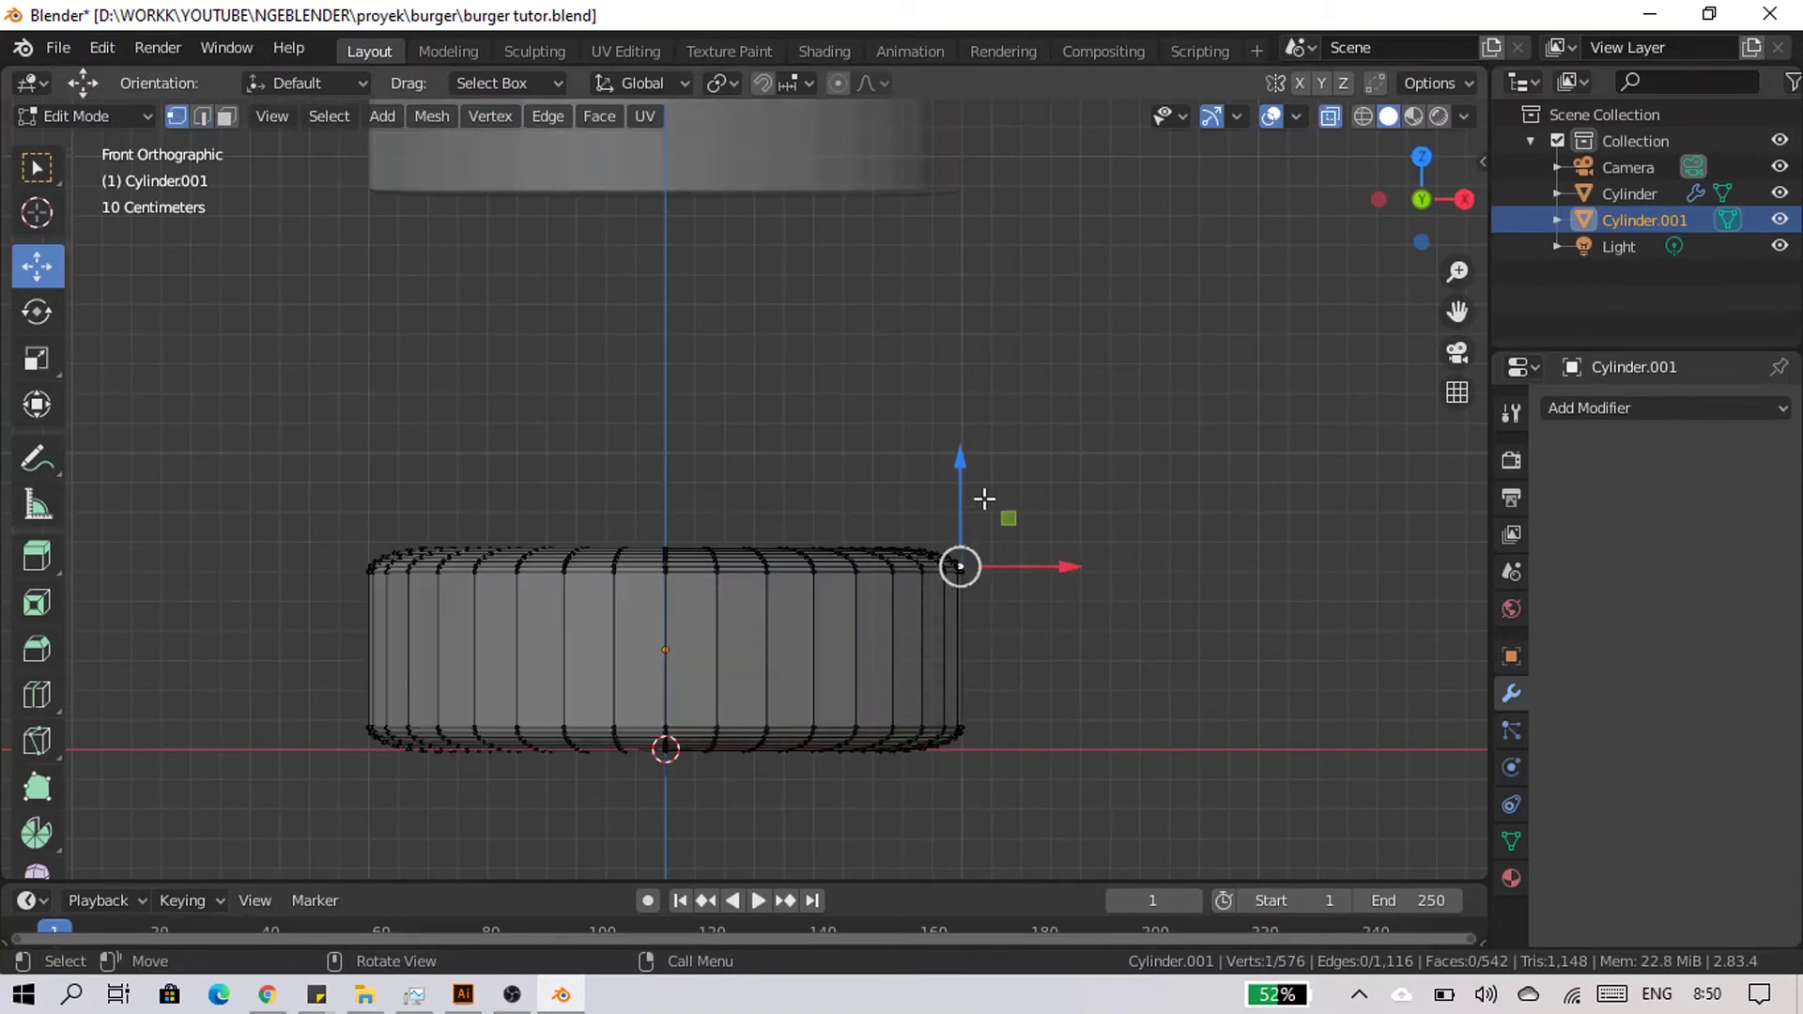
left_click(1153, 478)
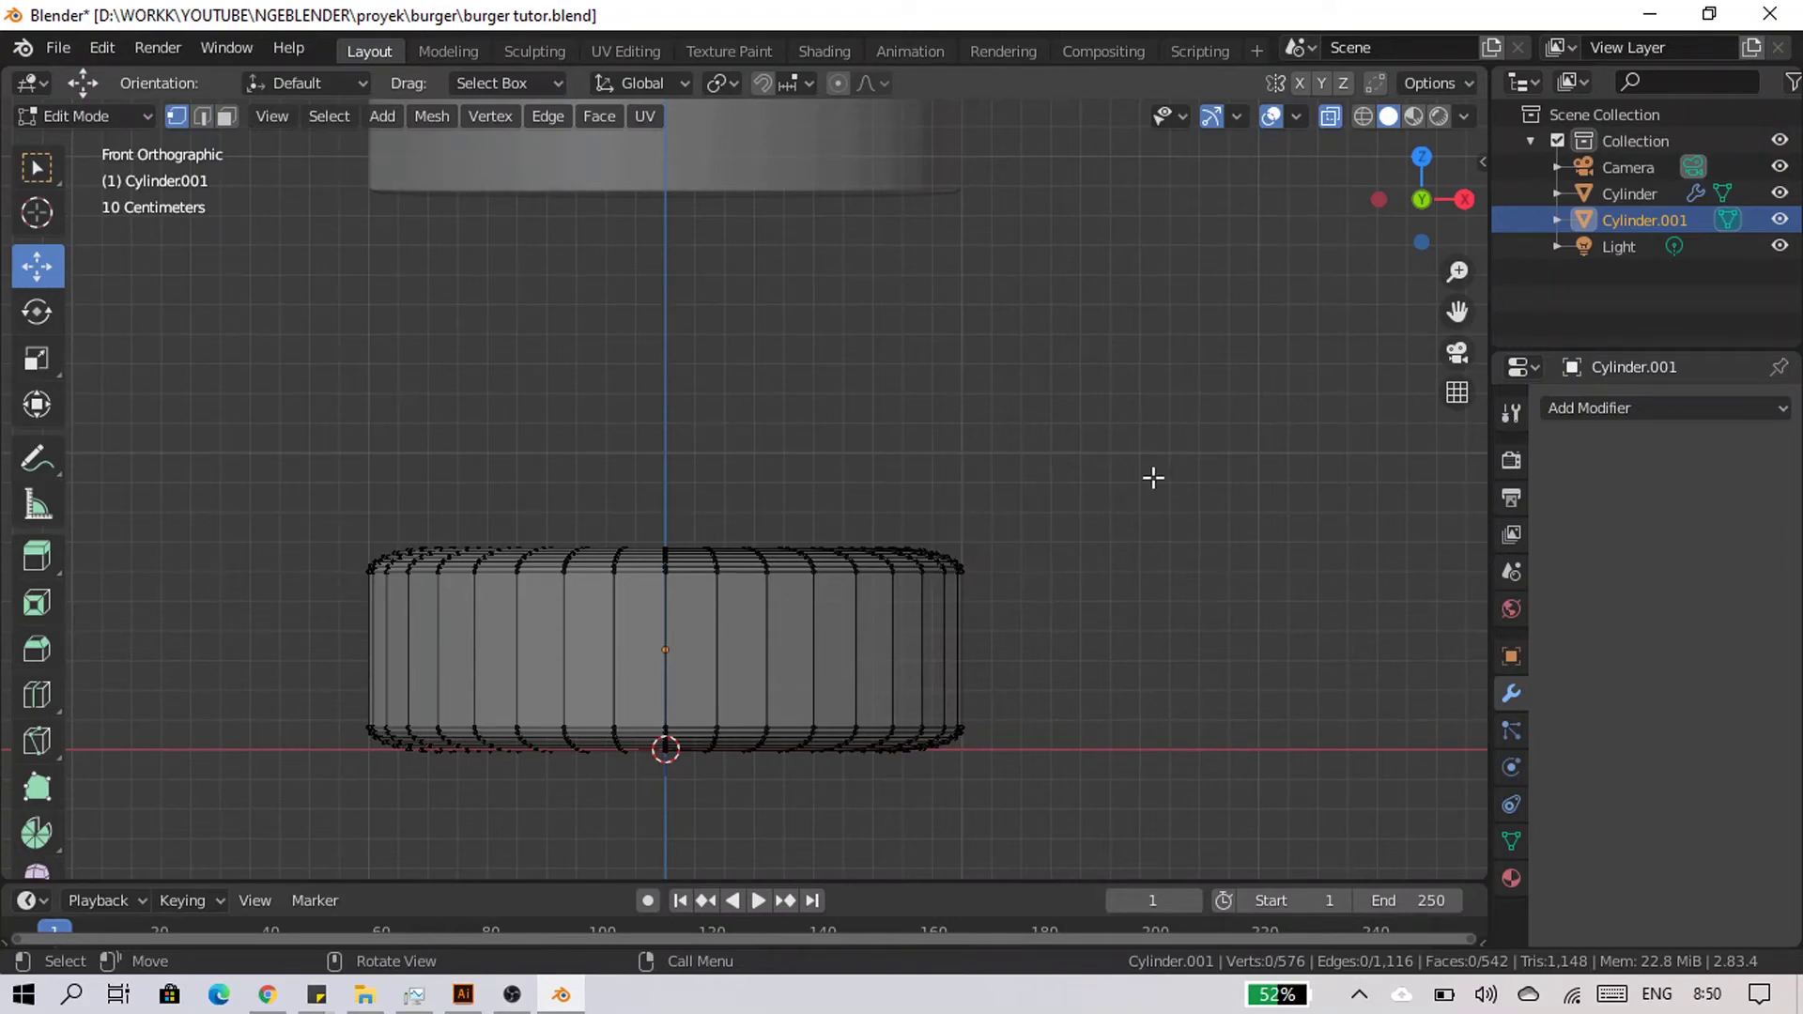
Lower the bun's upper-half vertices about 0.09 m, then turn X-Ray off.
left_click_drag(1154, 481, 214, 612)
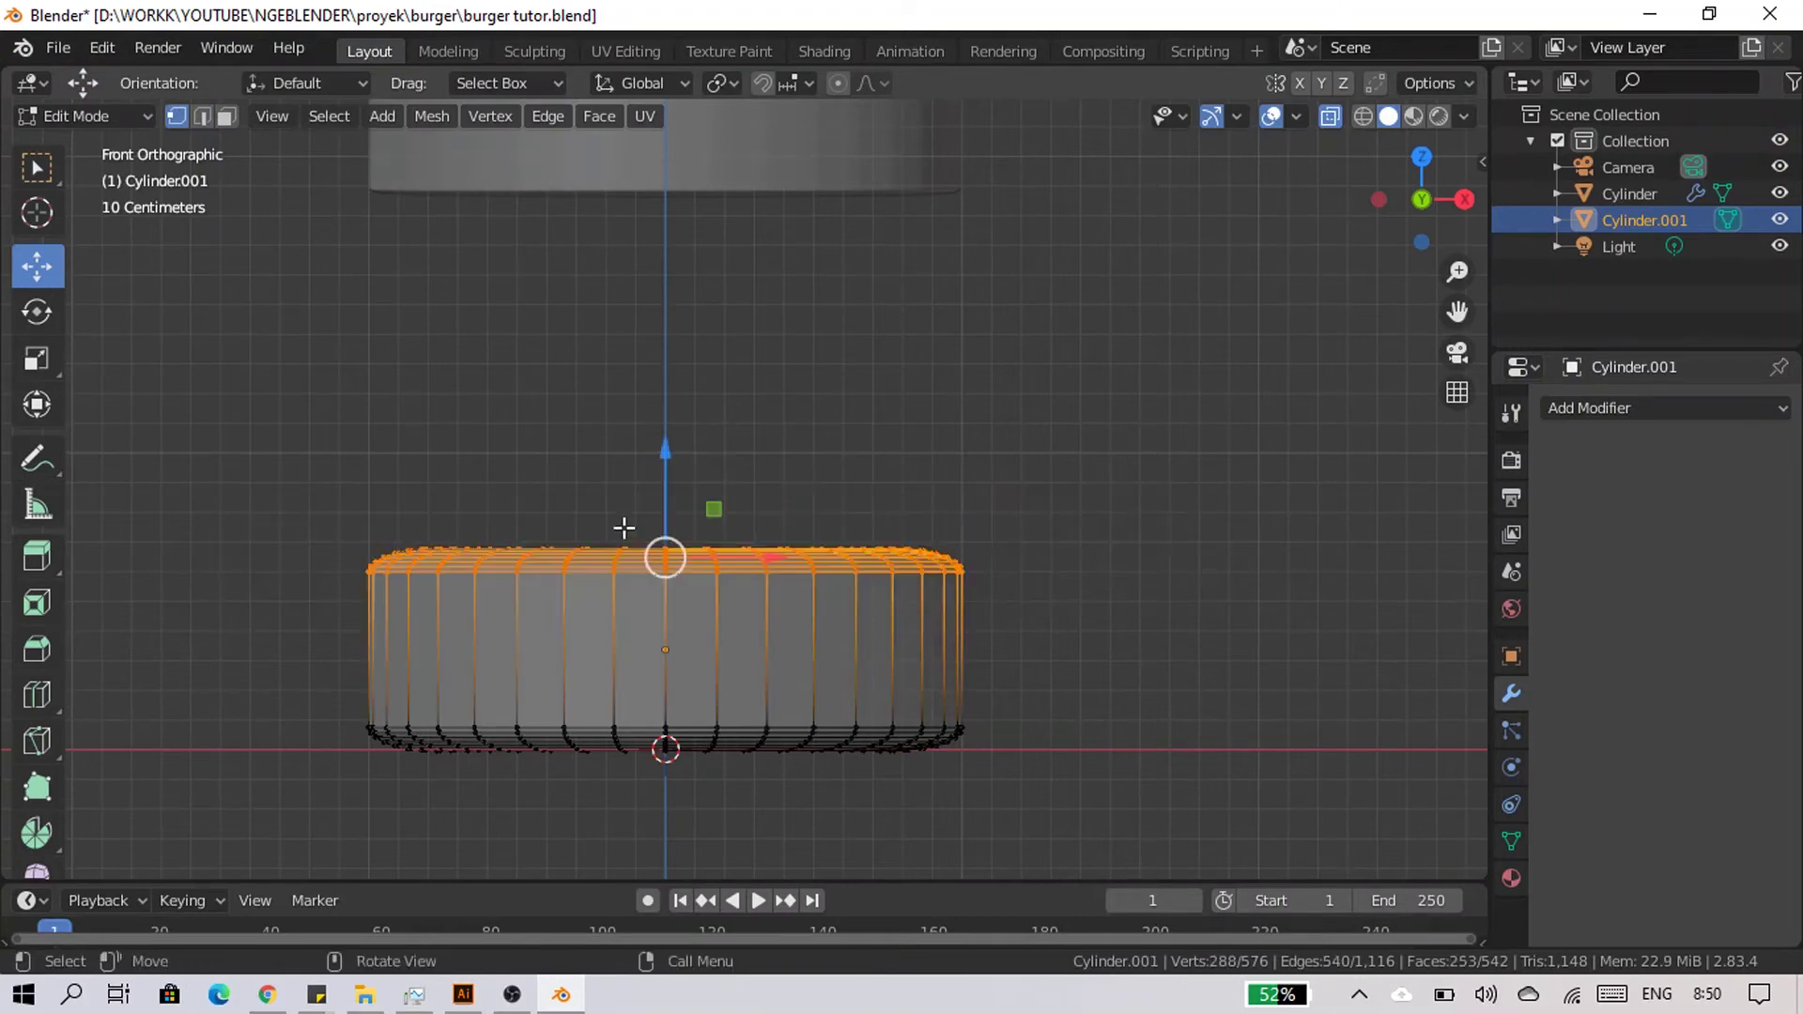
left_click_drag(668, 475, 675, 513)
left_click(710, 639)
middle_click_drag(710, 638, 938, 523)
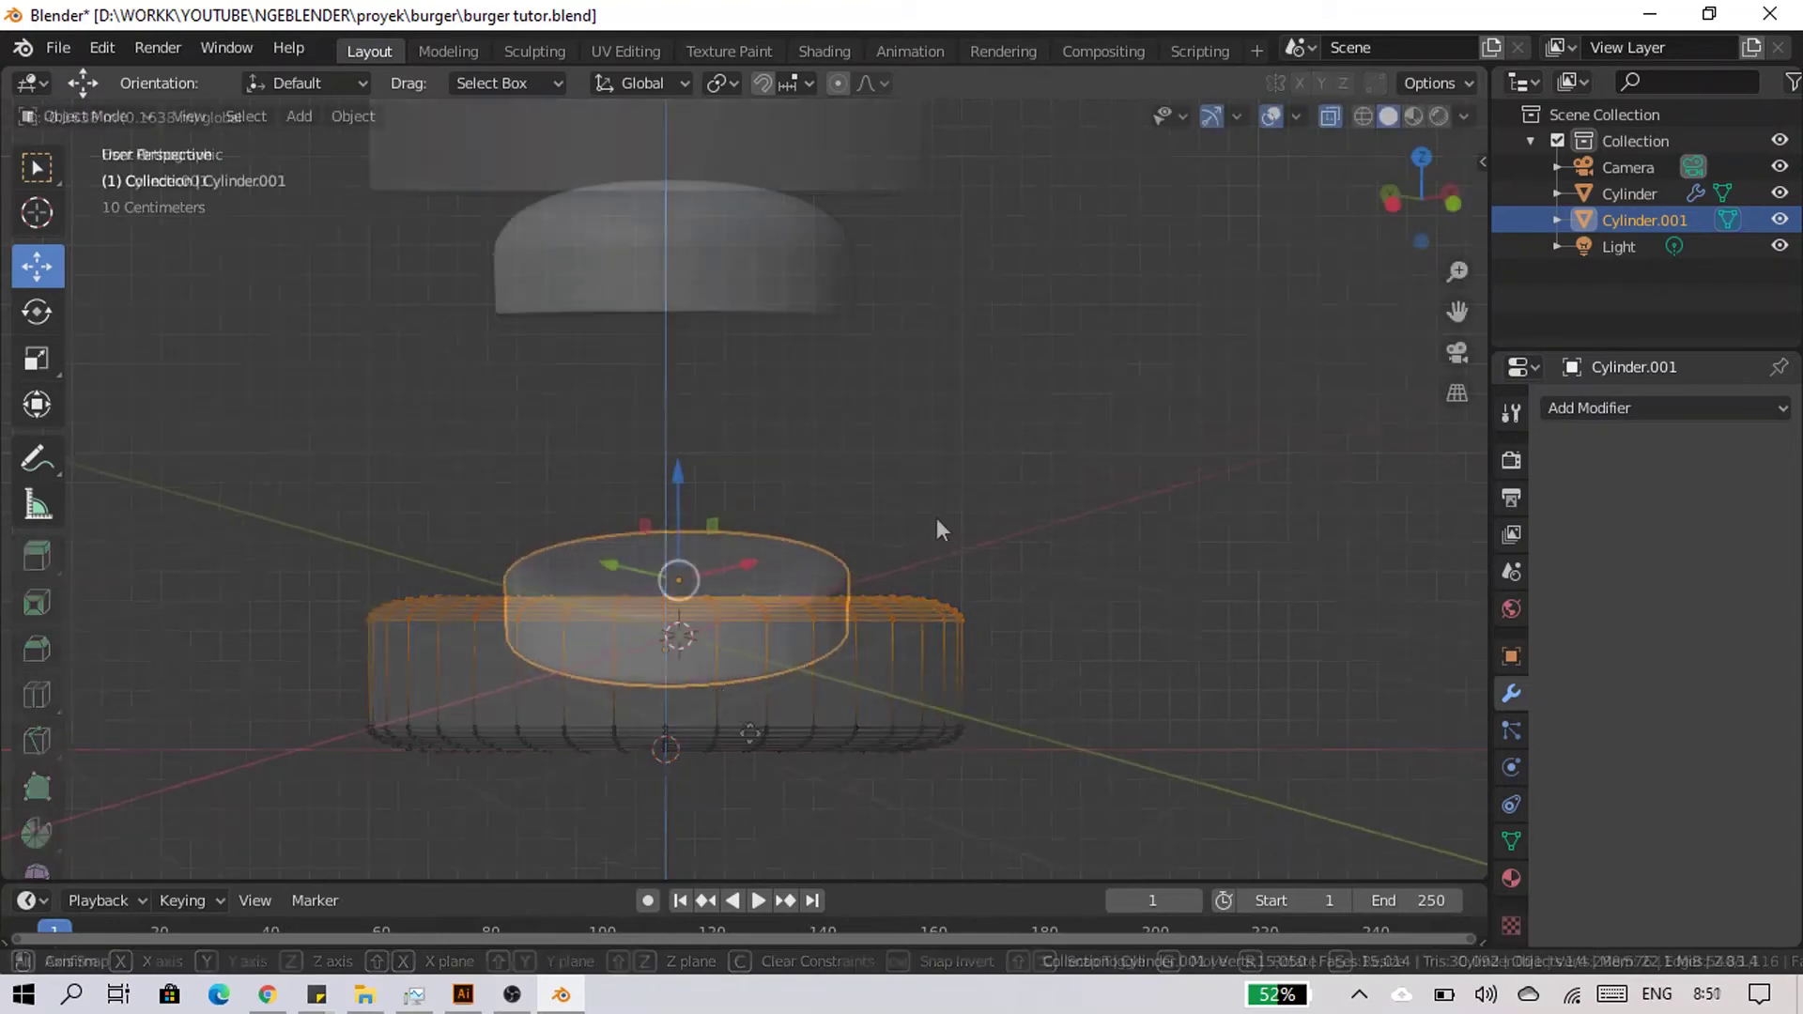
key("Tab")
left_click(1326, 115)
mouse_move(757, 565)
middle_mouse_down()
mouse_move(578, 528)
mouse_move(590, 488)
middle_mouse_up()
scroll(798, 662, "up", 3)
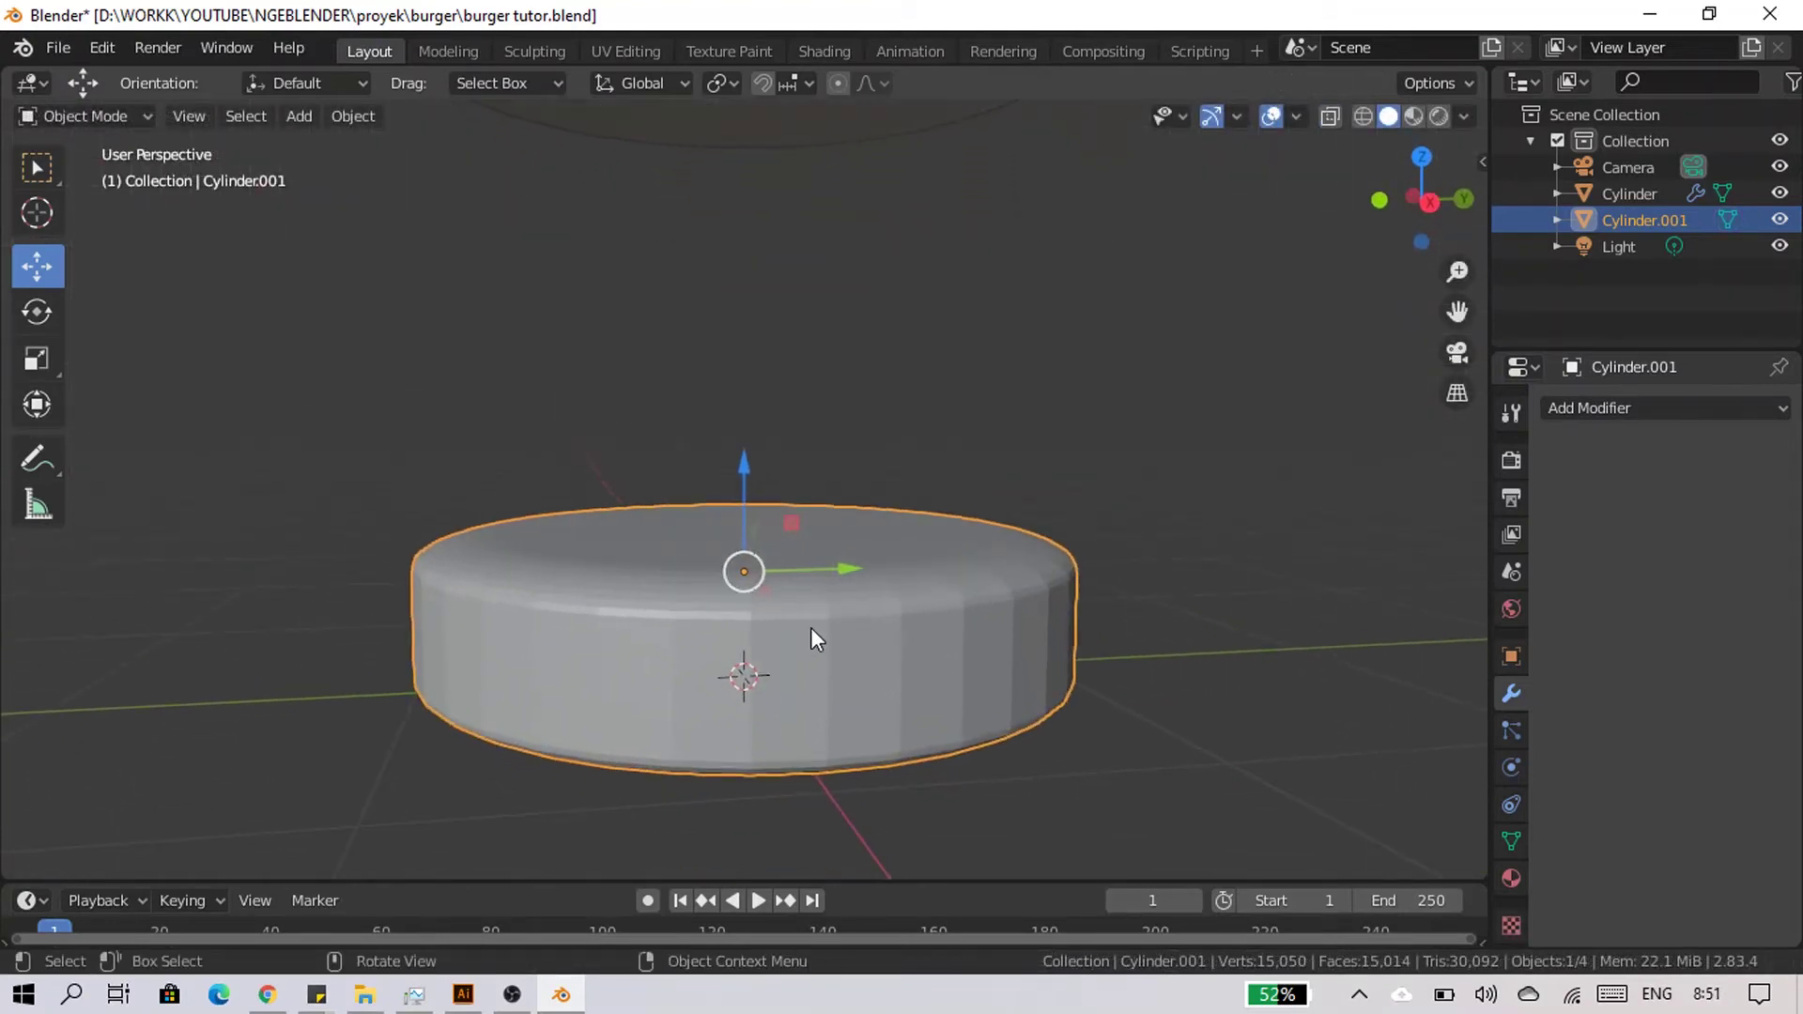
key("Tab")
Add three centred loop cuts around the bottom bun's side.
key("ctrl+r")
scroll(677, 714, "up", 1)
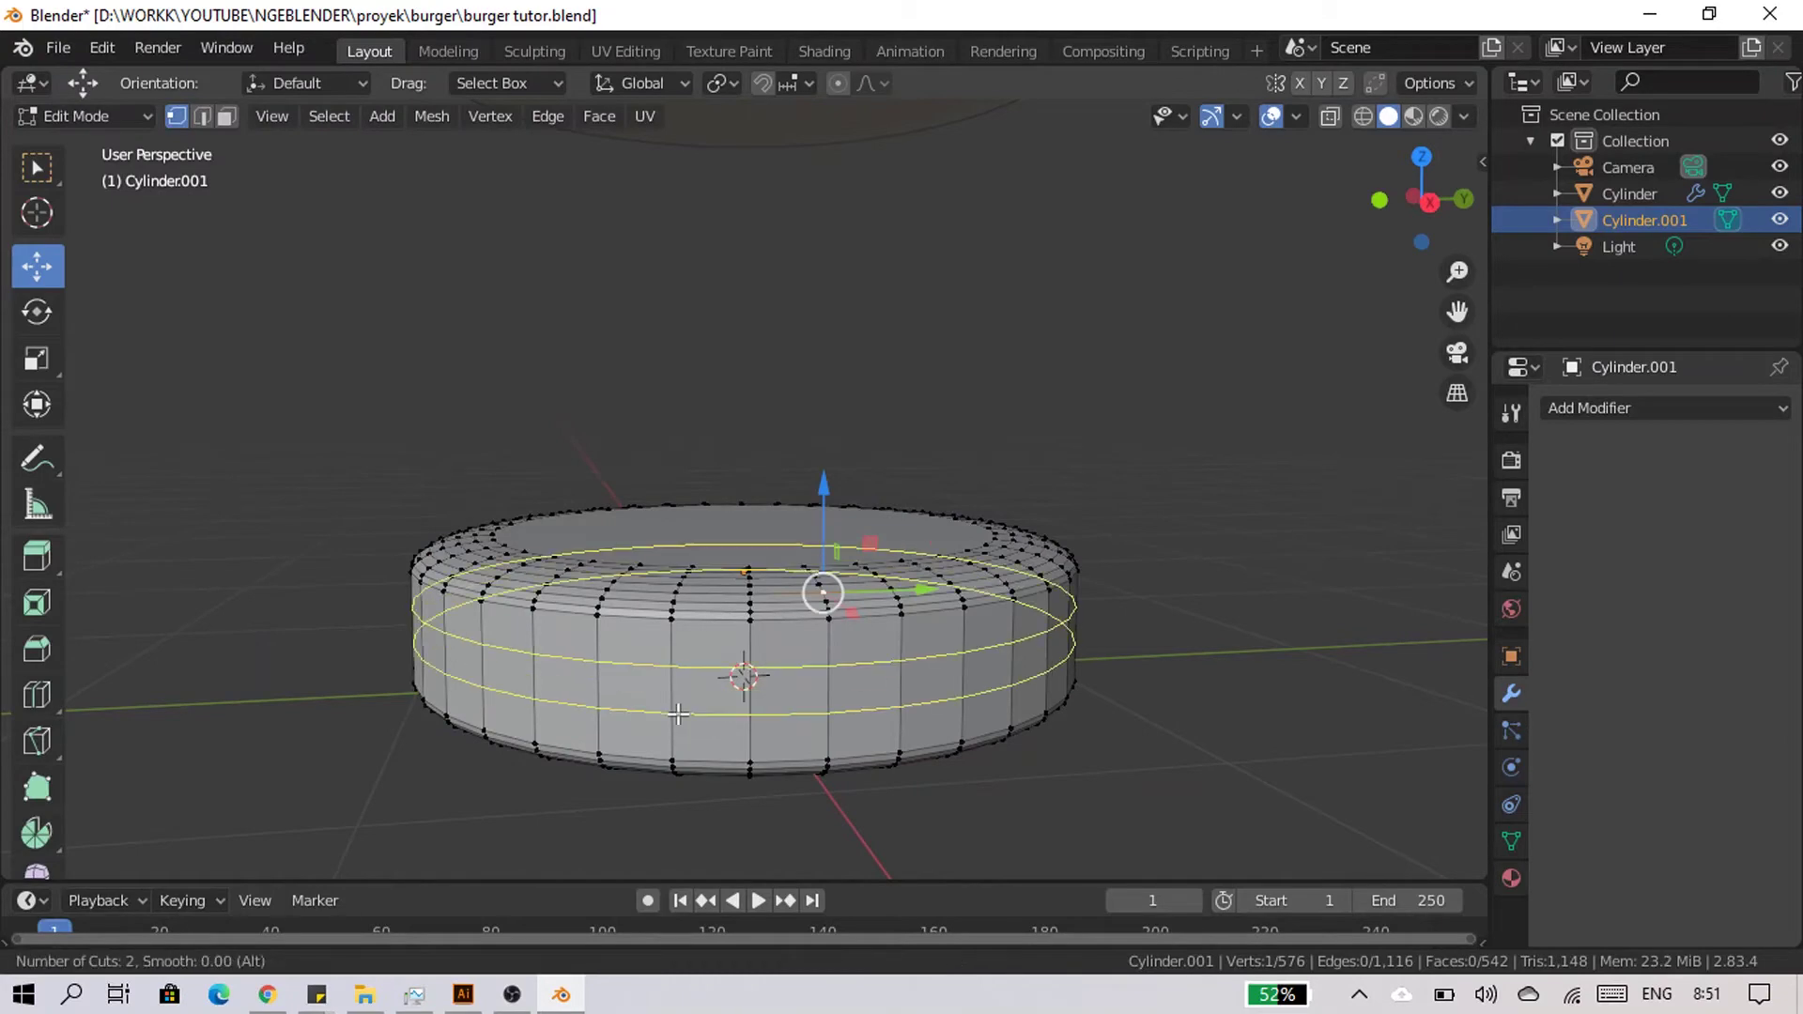
scroll(677, 714, "up", 1)
left_click(677, 714)
right_click(677, 713)
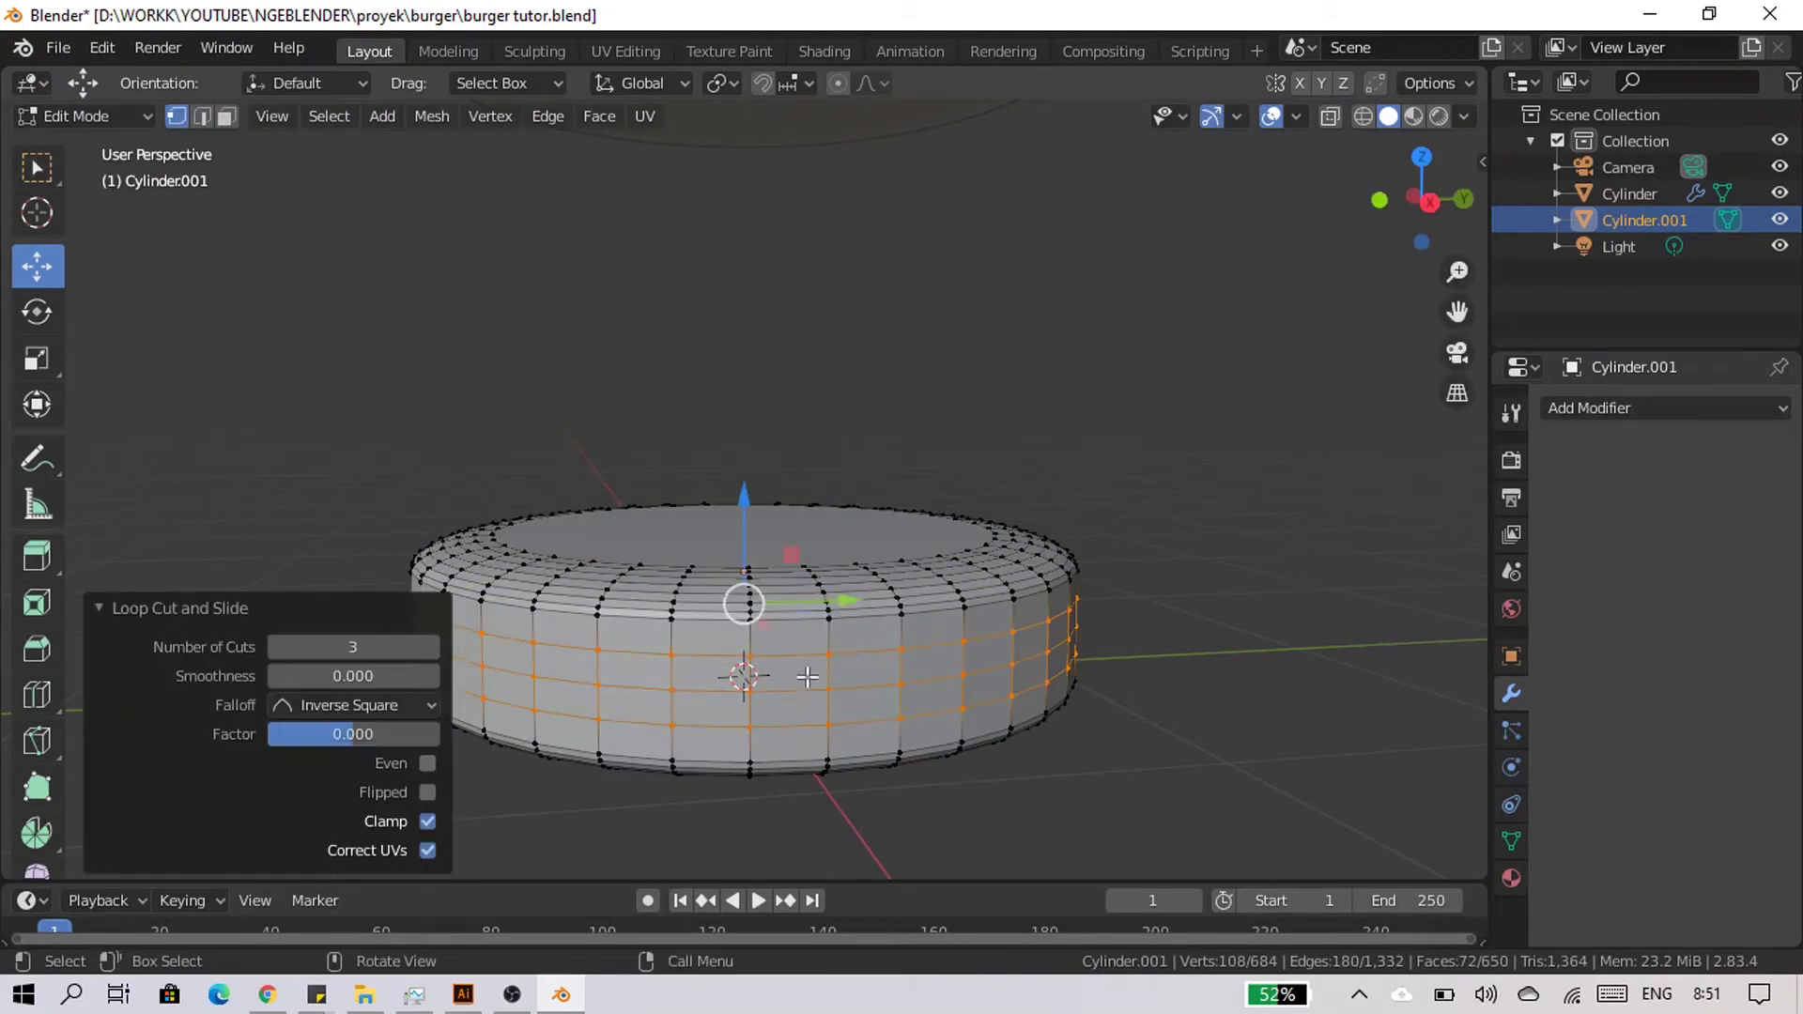
Subdivide the whole bun mesh with one cut, deselect all, and return to Object Mode.
key("a")
right_click(768, 640)
left_click(684, 328)
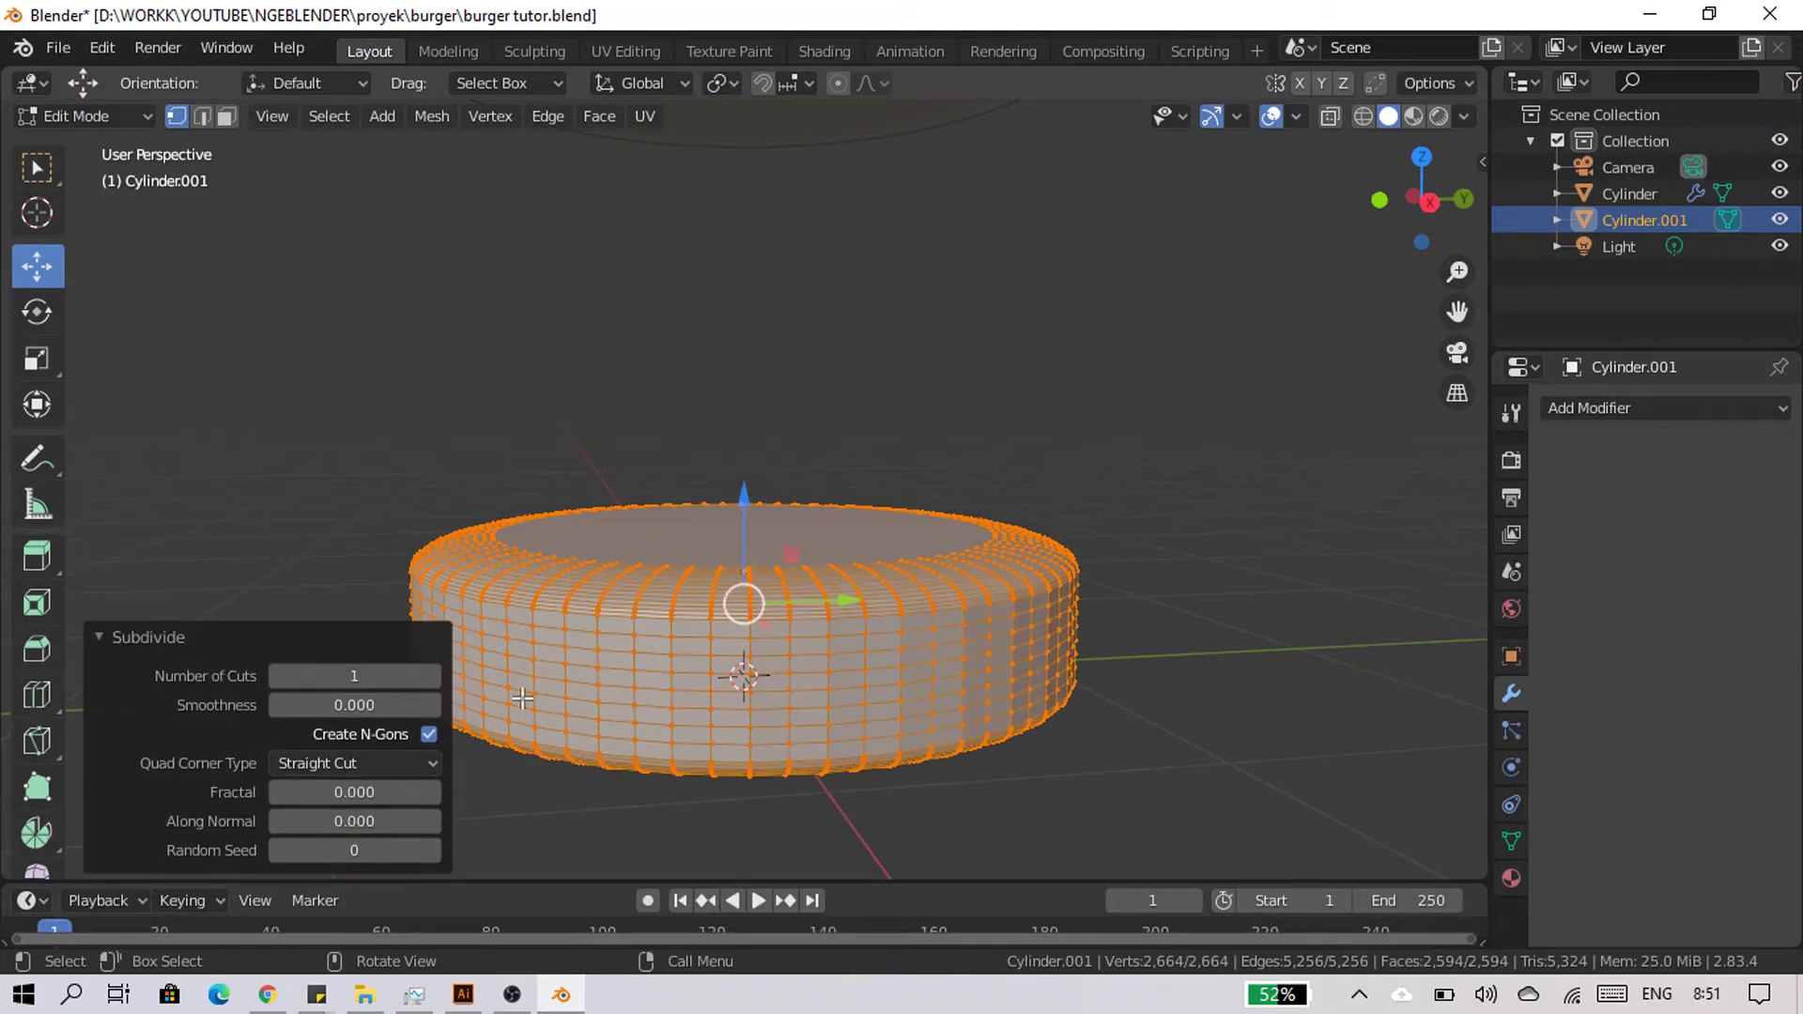
mouse_move(522, 698)
middle_mouse_down()
mouse_move(860, 605)
mouse_move(726, 490)
middle_mouse_up()
left_click(799, 339)
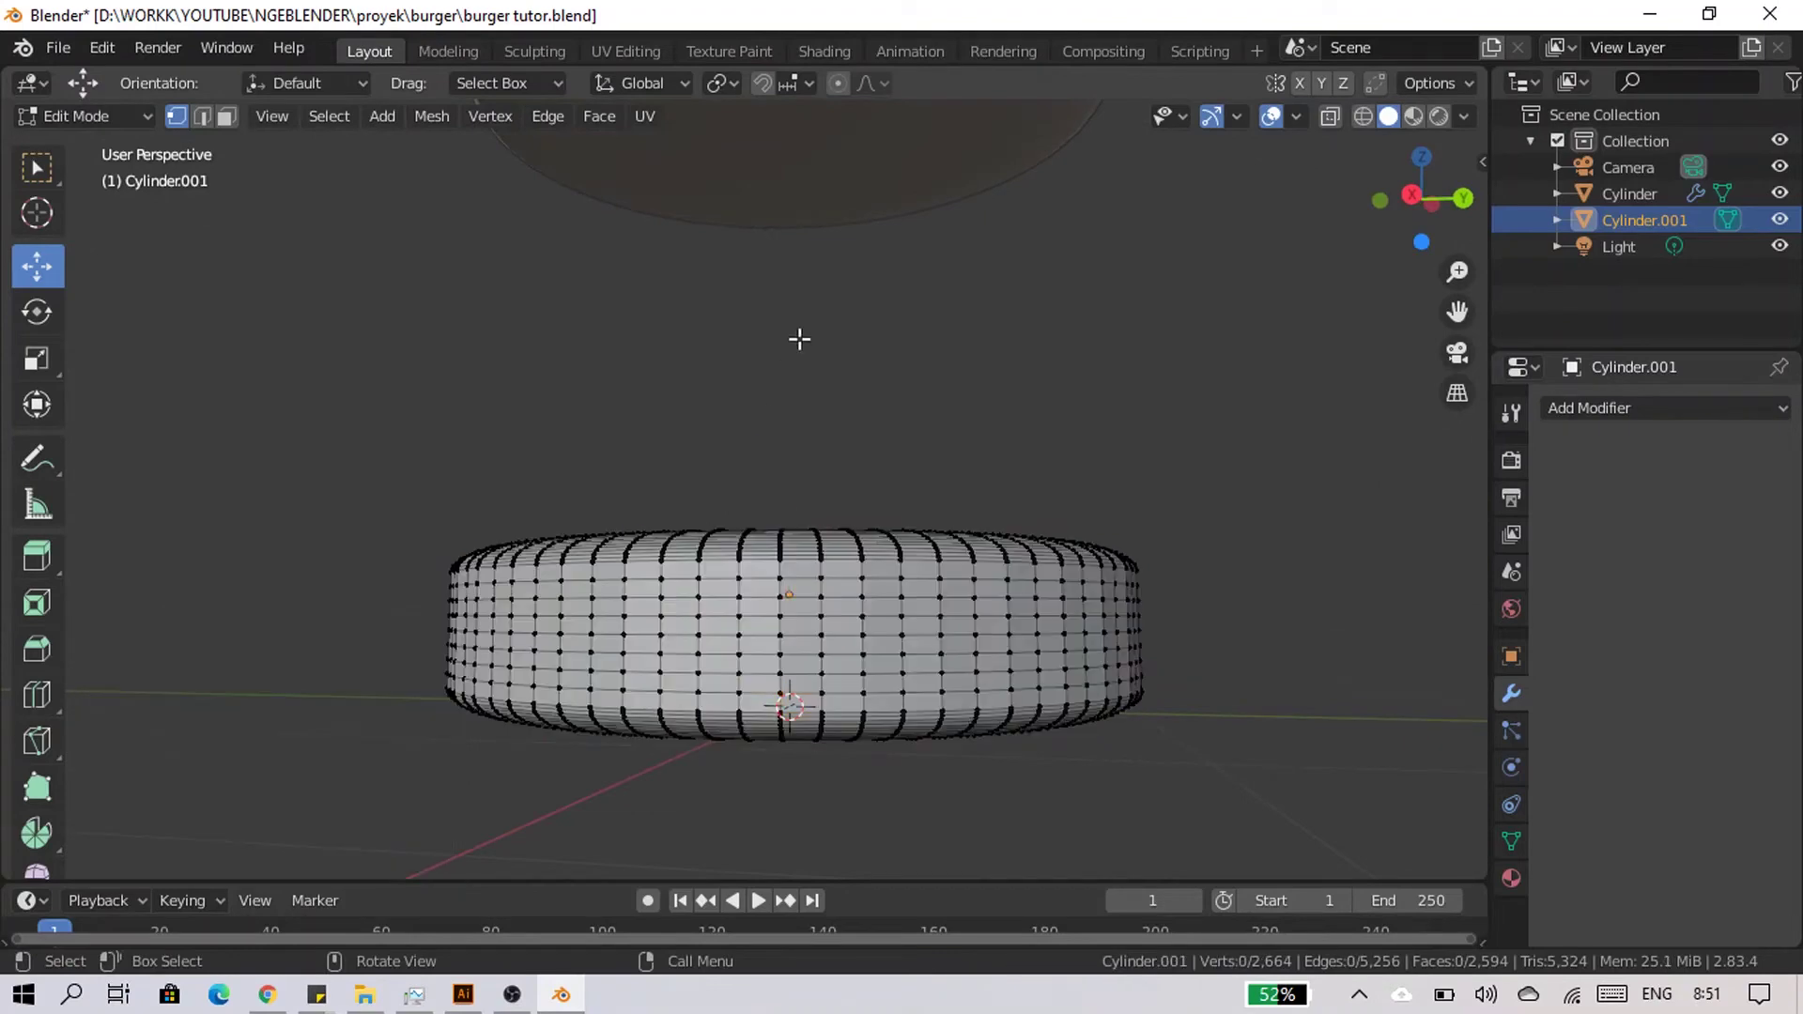
key("Tab")
Save the burger tutor file and shade the bottom bun smooth.
middle_click_drag(825, 561, 822, 563)
key("ctrl+s")
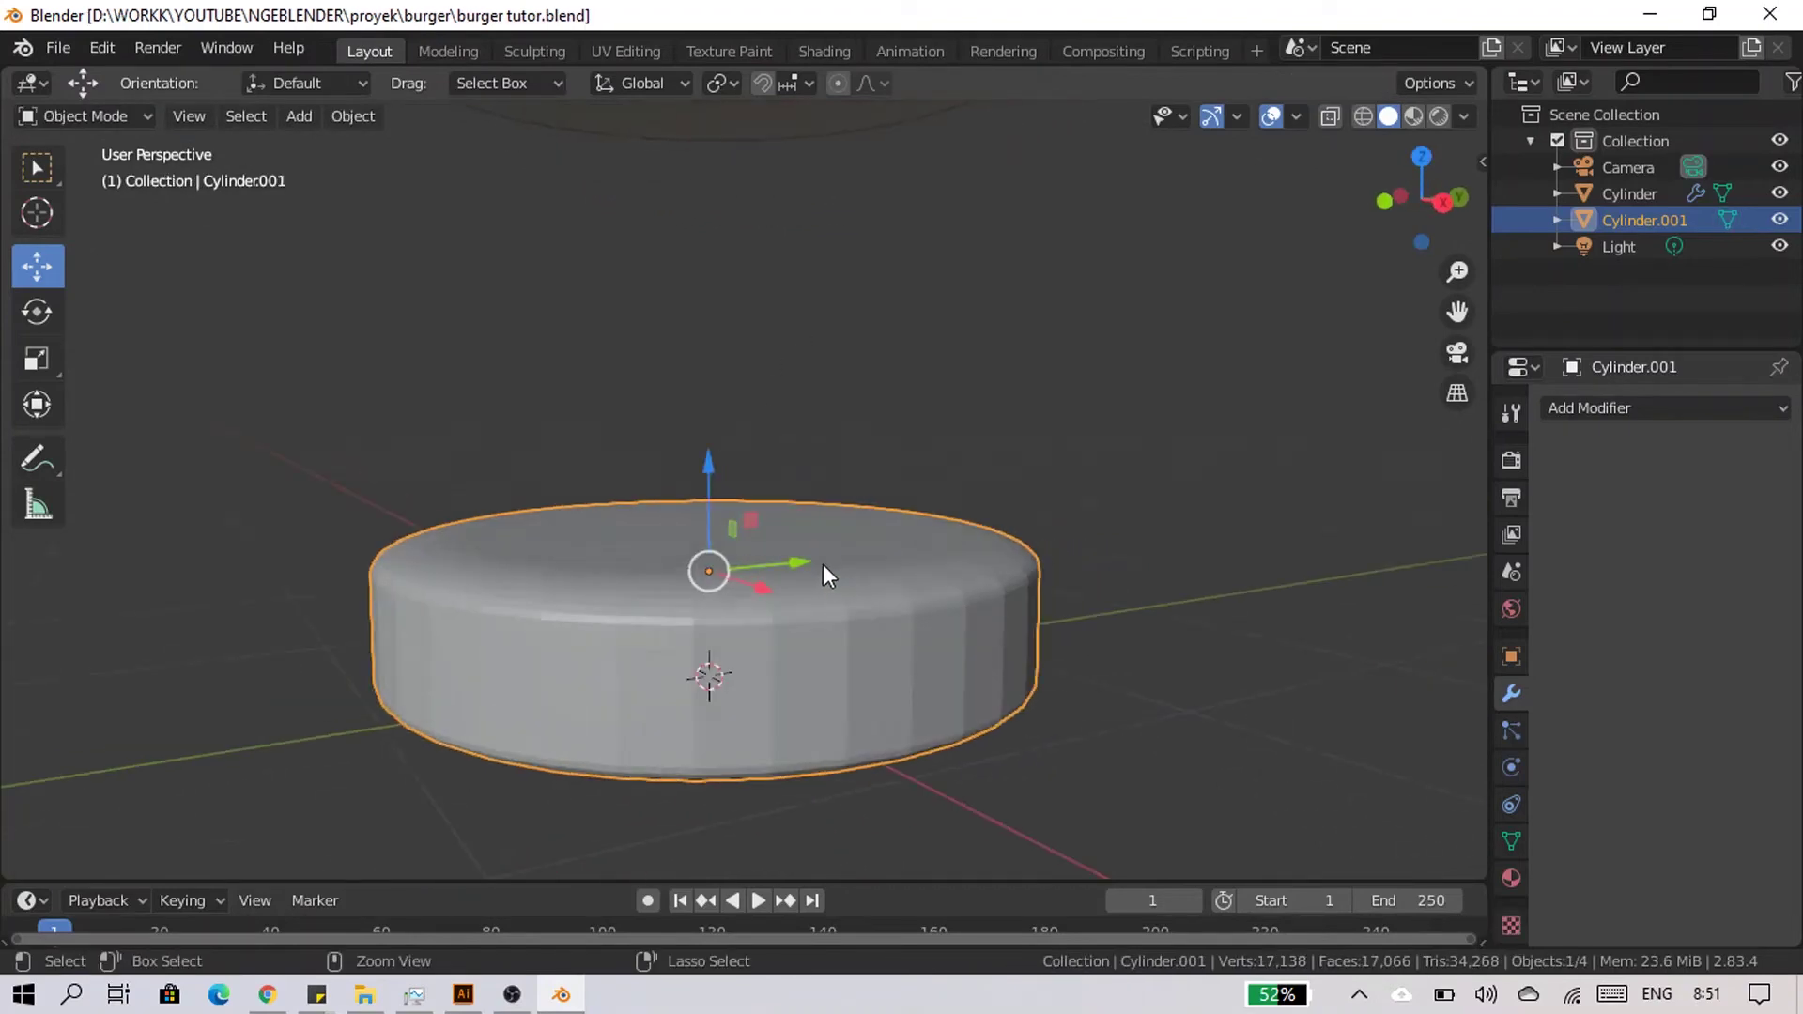
right_click(828, 578)
left_click(832, 517)
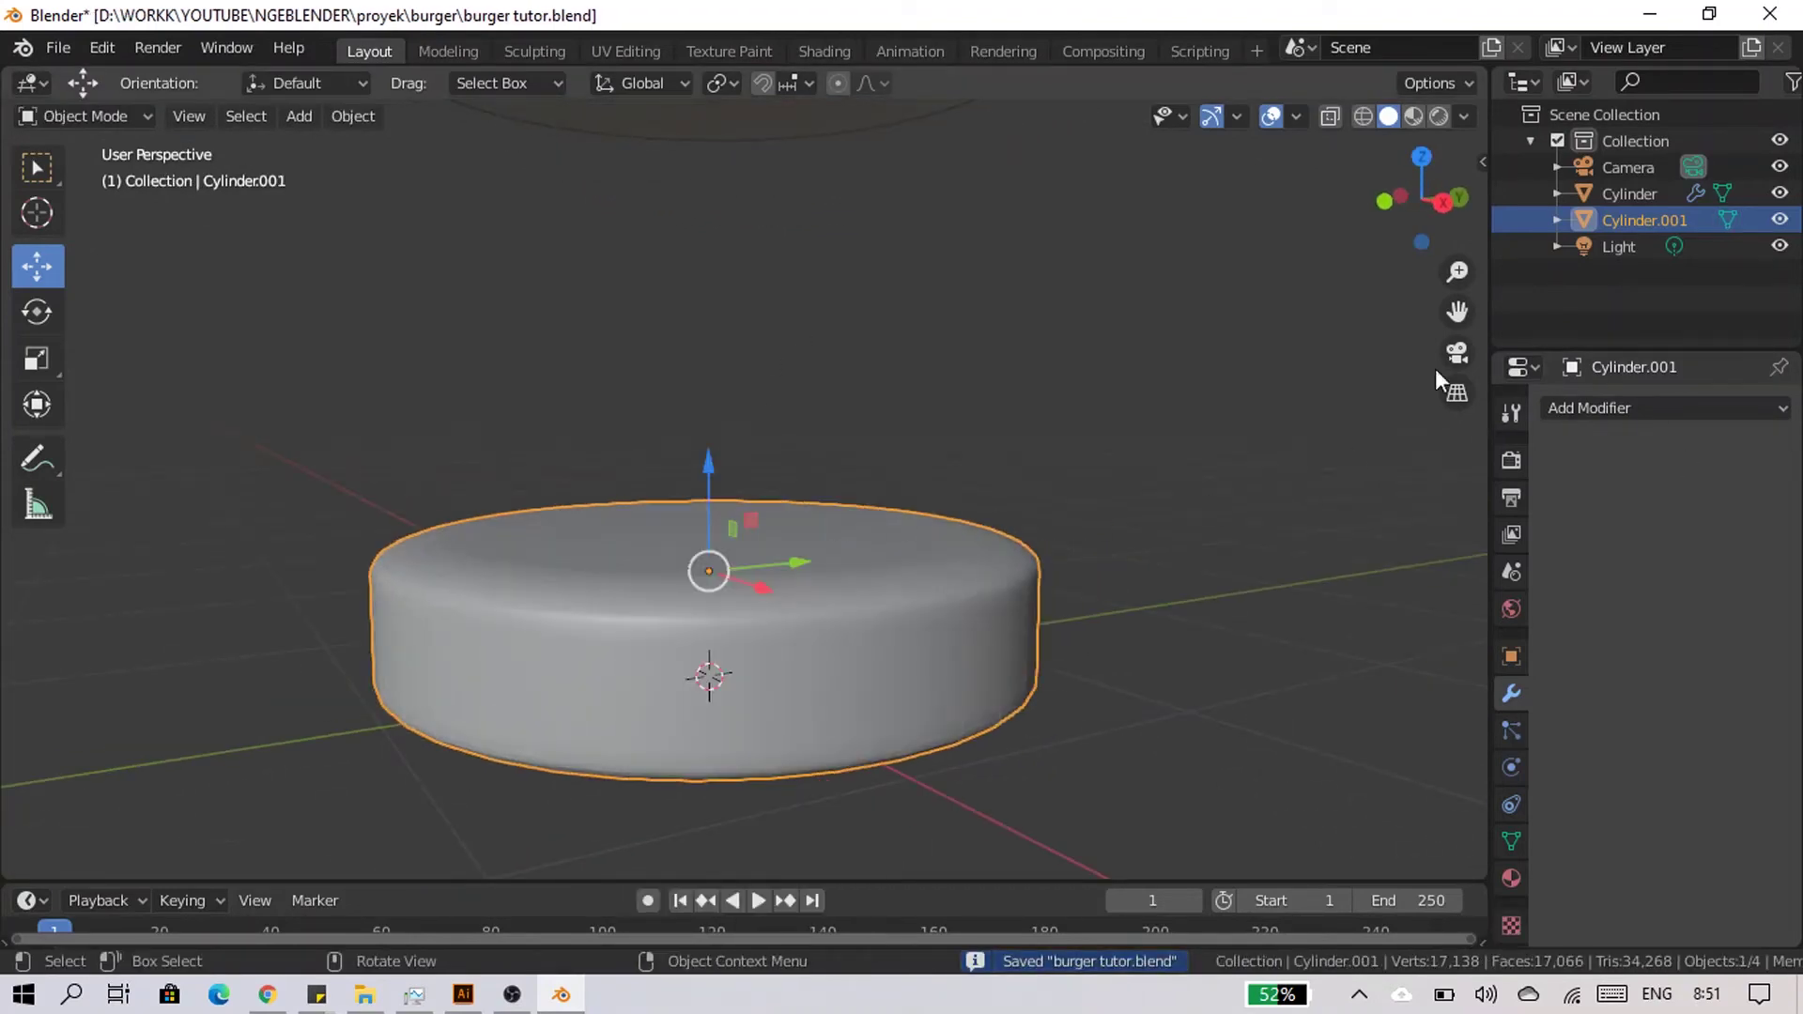
Add a Subdivision Surface modifier (viewport 1, render 2) to the bottom bun.
left_click(1647, 412)
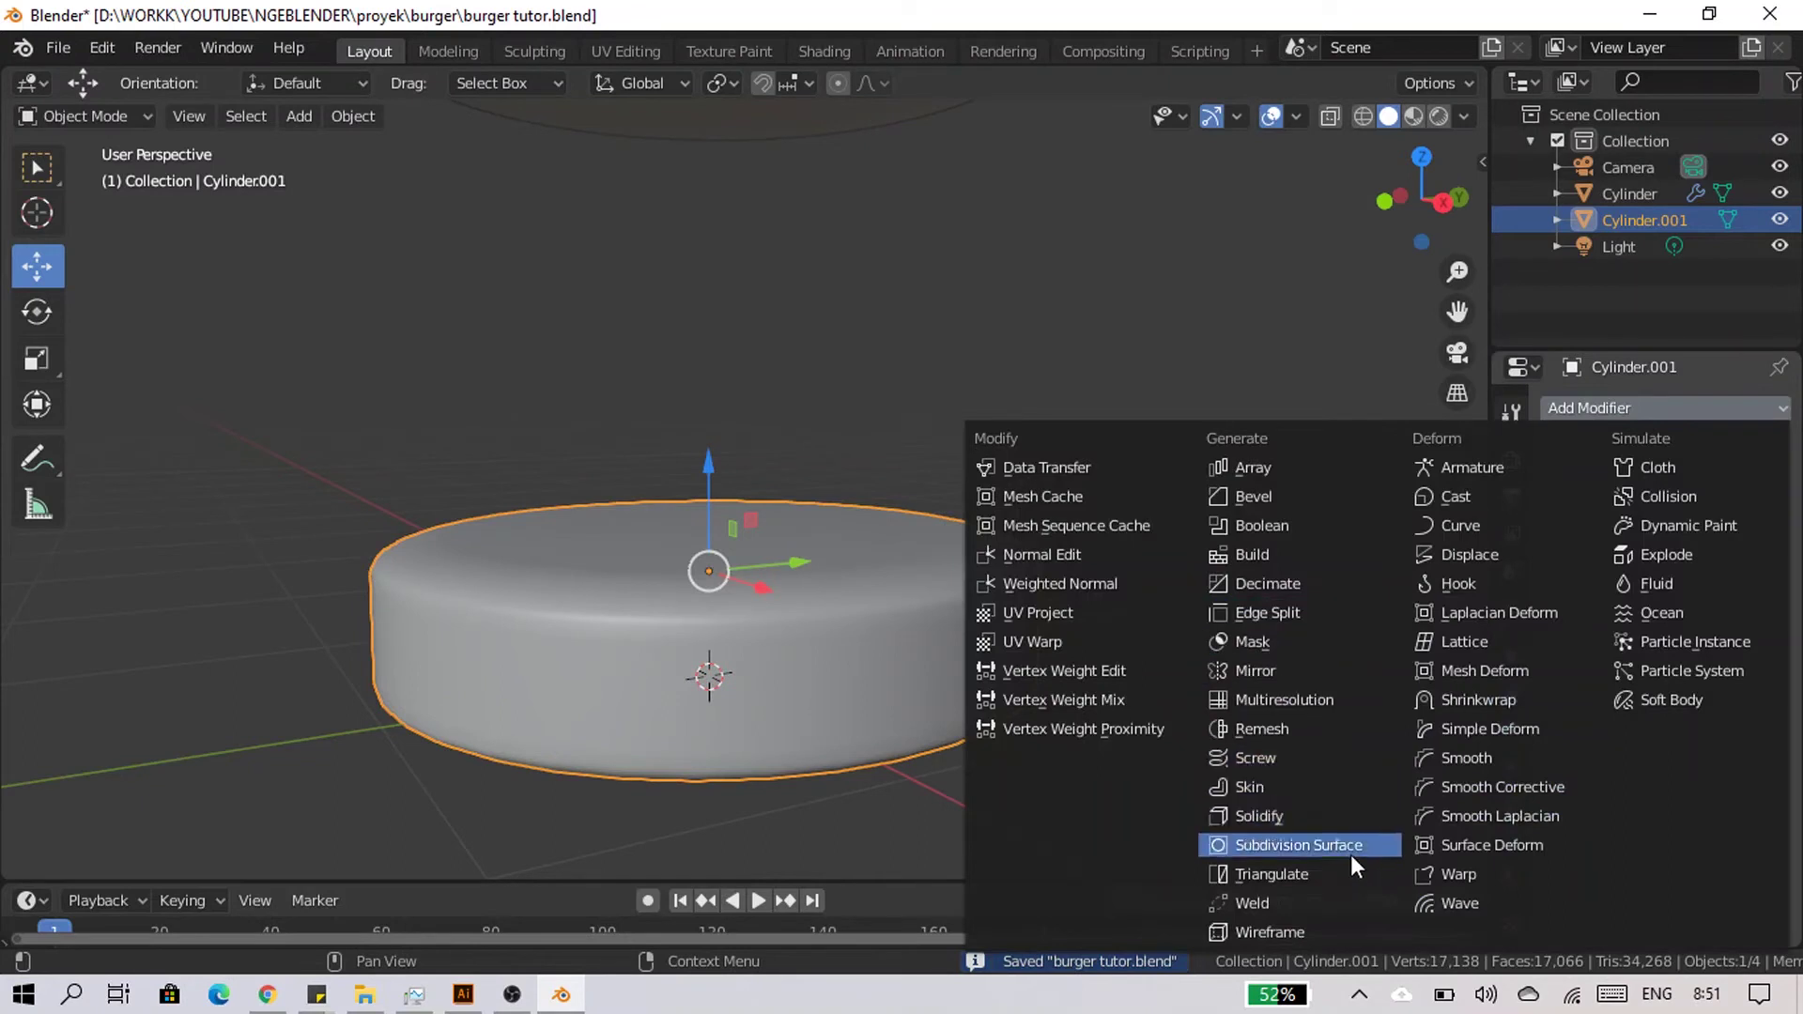
left_click(1338, 826)
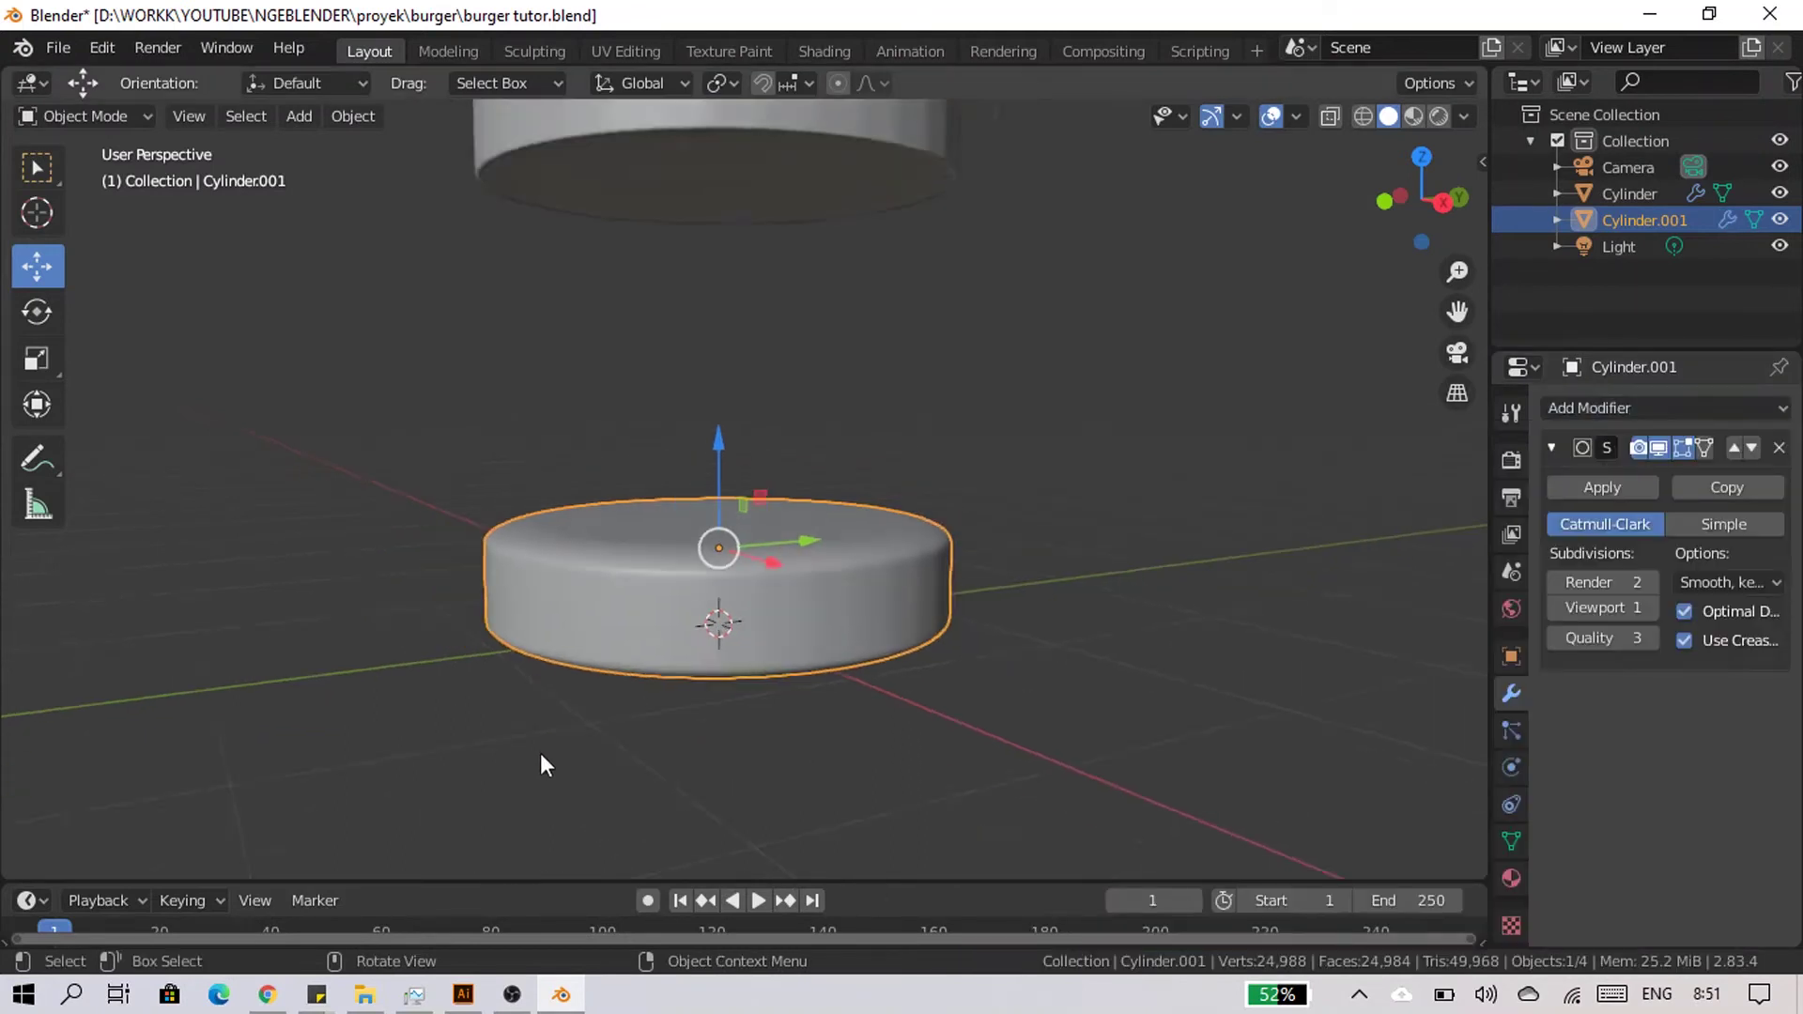
mouse_move(497, 613)
middle_mouse_down()
mouse_move(778, 605)
mouse_move(732, 532)
mouse_move(731, 699)
mouse_move(738, 650)
mouse_move(777, 634)
mouse_move(804, 479)
mouse_move(836, 621)
middle_mouse_up()
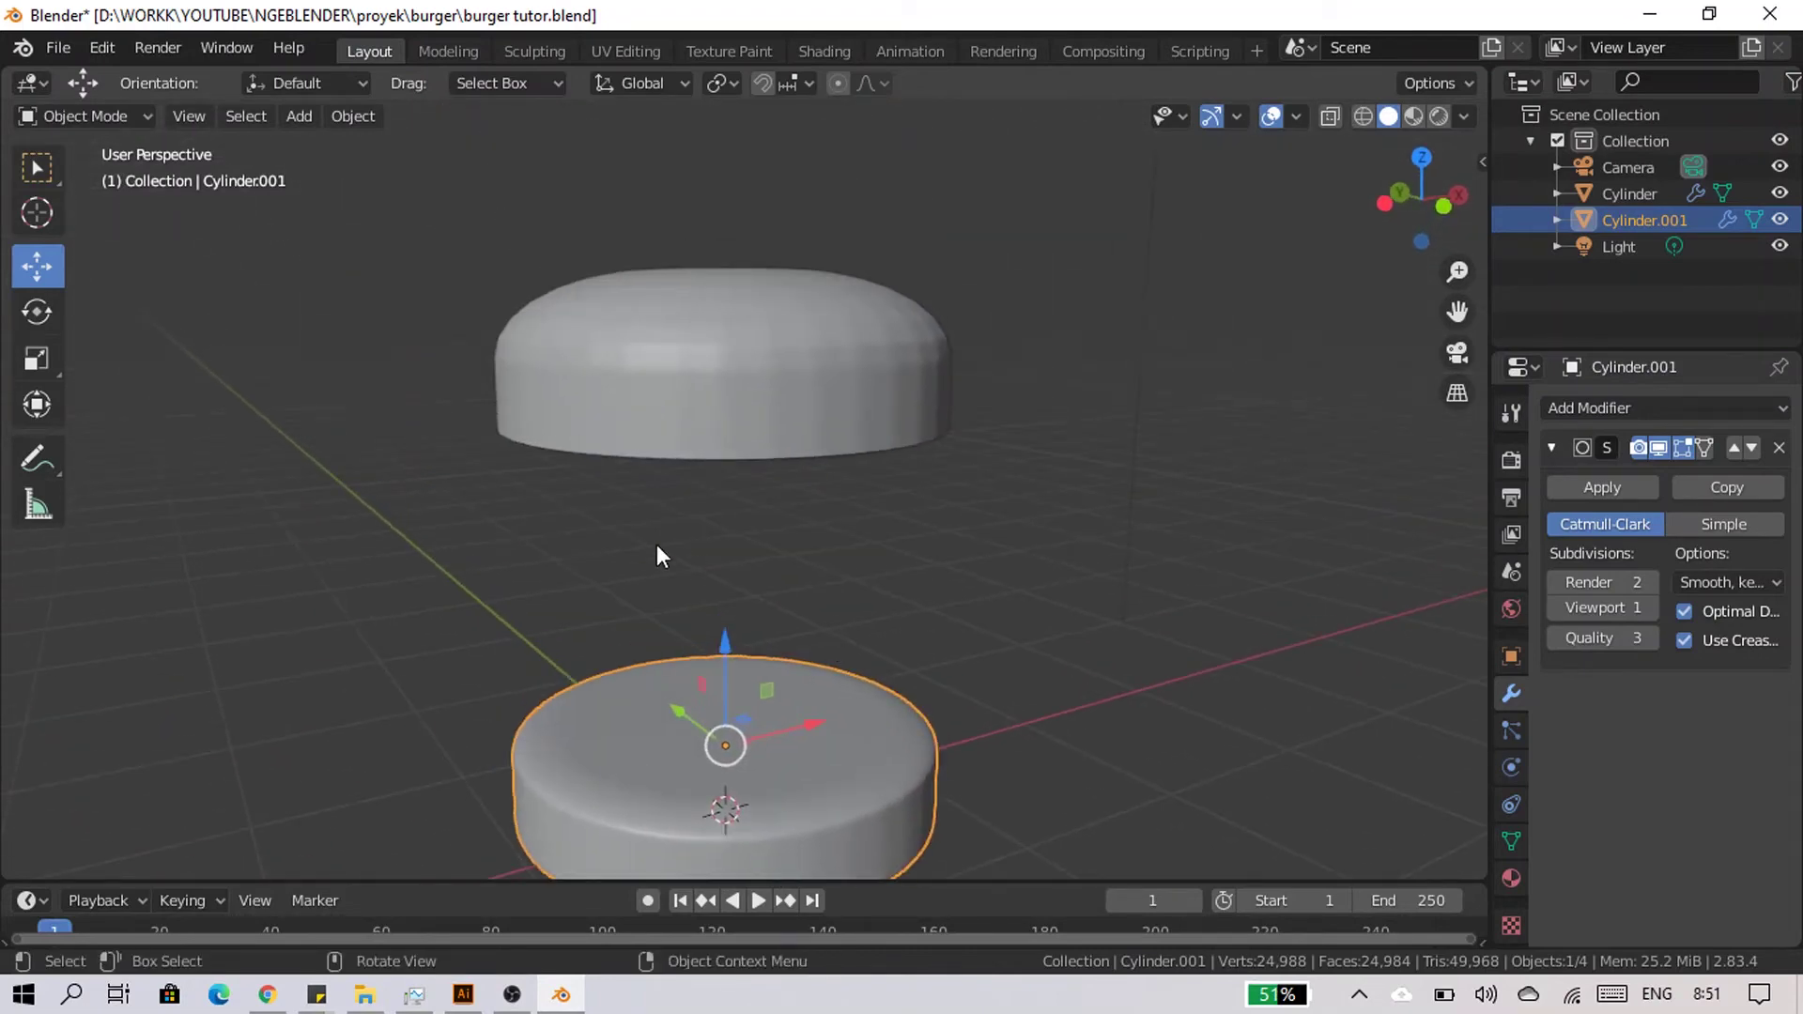
Select the top bun's upper cap face in Face select mode.
scroll(793, 406, "down", 3)
scroll(753, 424, "up", 4)
mouse_move(754, 424)
middle_mouse_down()
mouse_move(832, 410)
mouse_move(732, 403)
mouse_move(899, 270)
mouse_move(725, 304)
mouse_move(805, 379)
middle_mouse_up()
left_click(702, 332)
key("Tab")
scroll(655, 306, "up", 2)
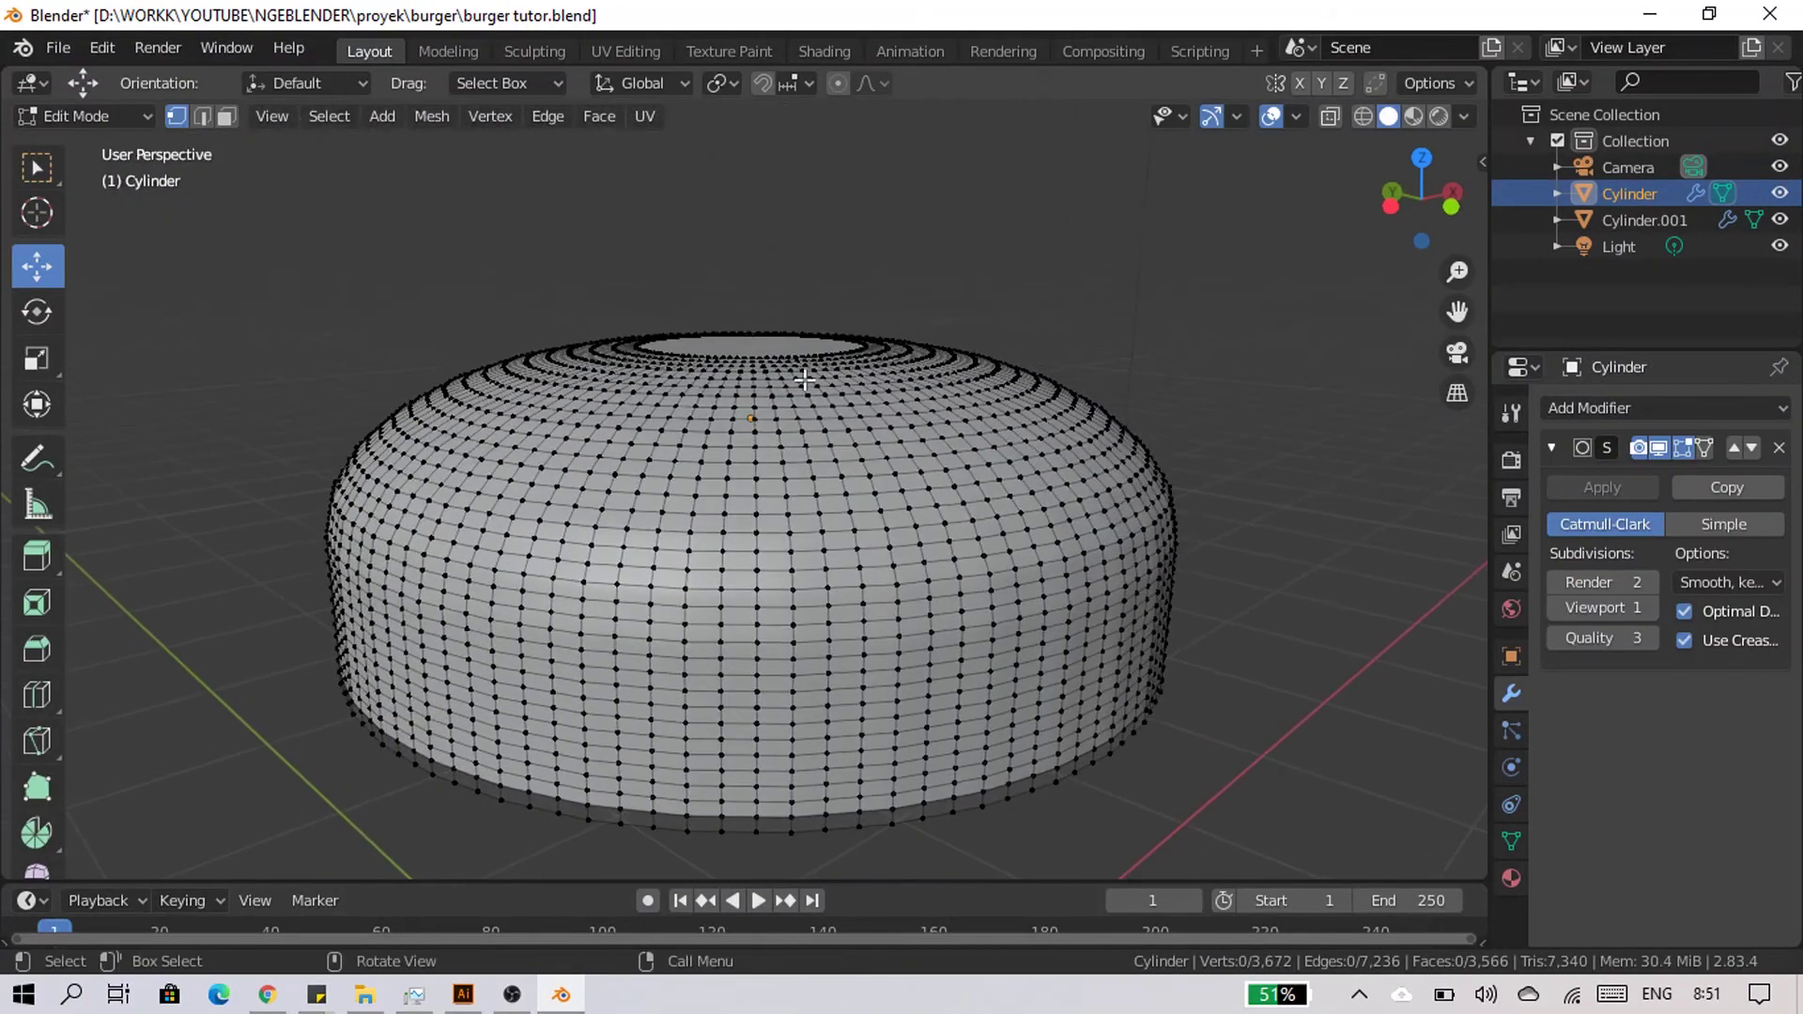
left_click(224, 117)
left_click(763, 341)
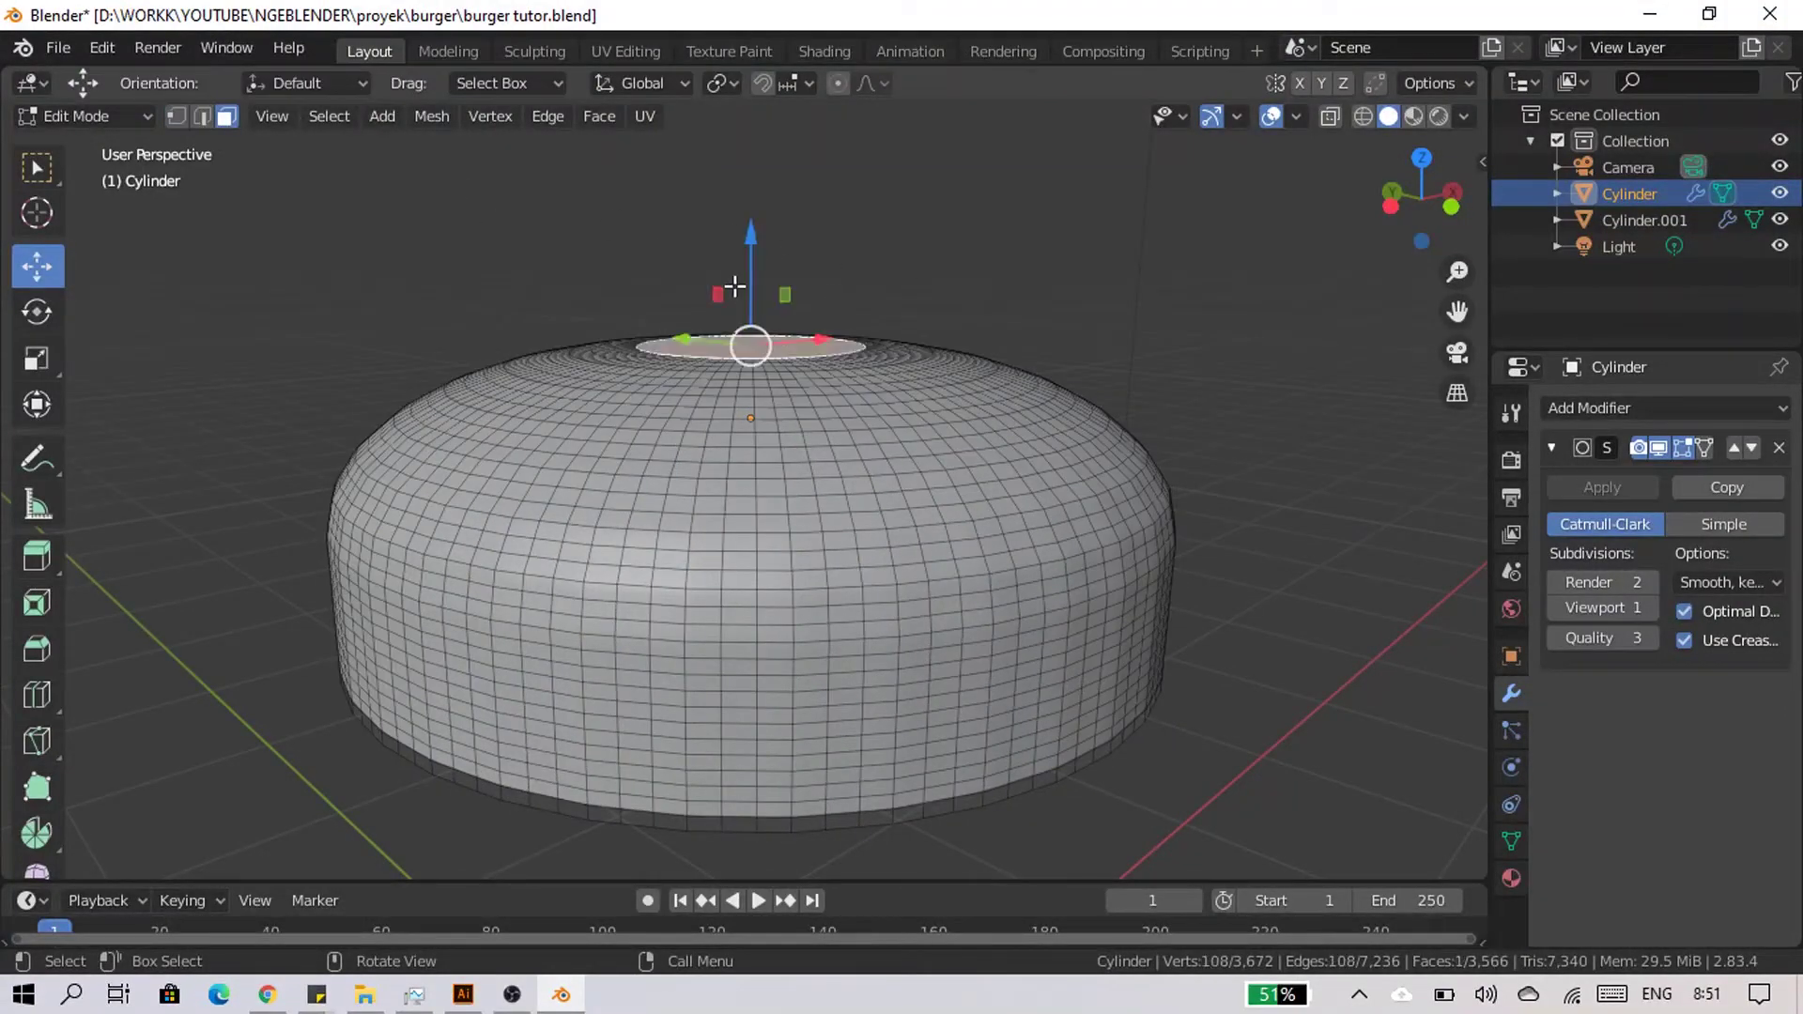
key("e")
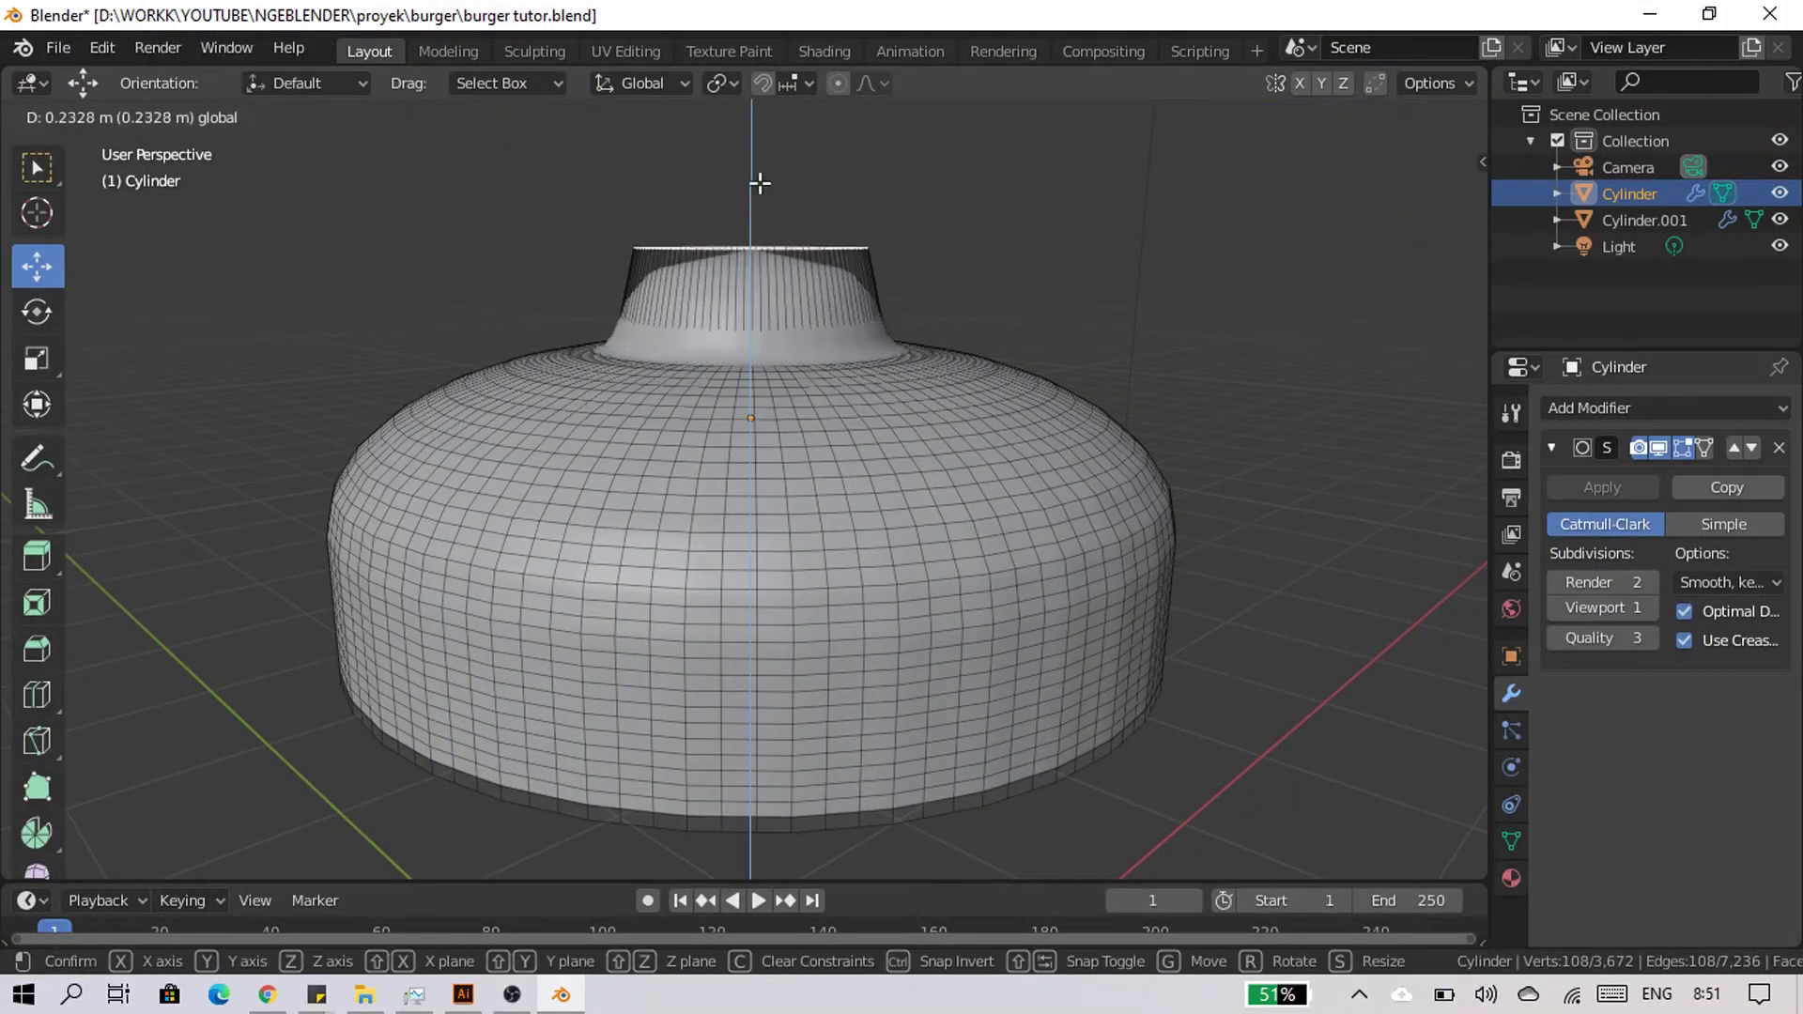
left_click(761, 183)
key("ctrl+z")
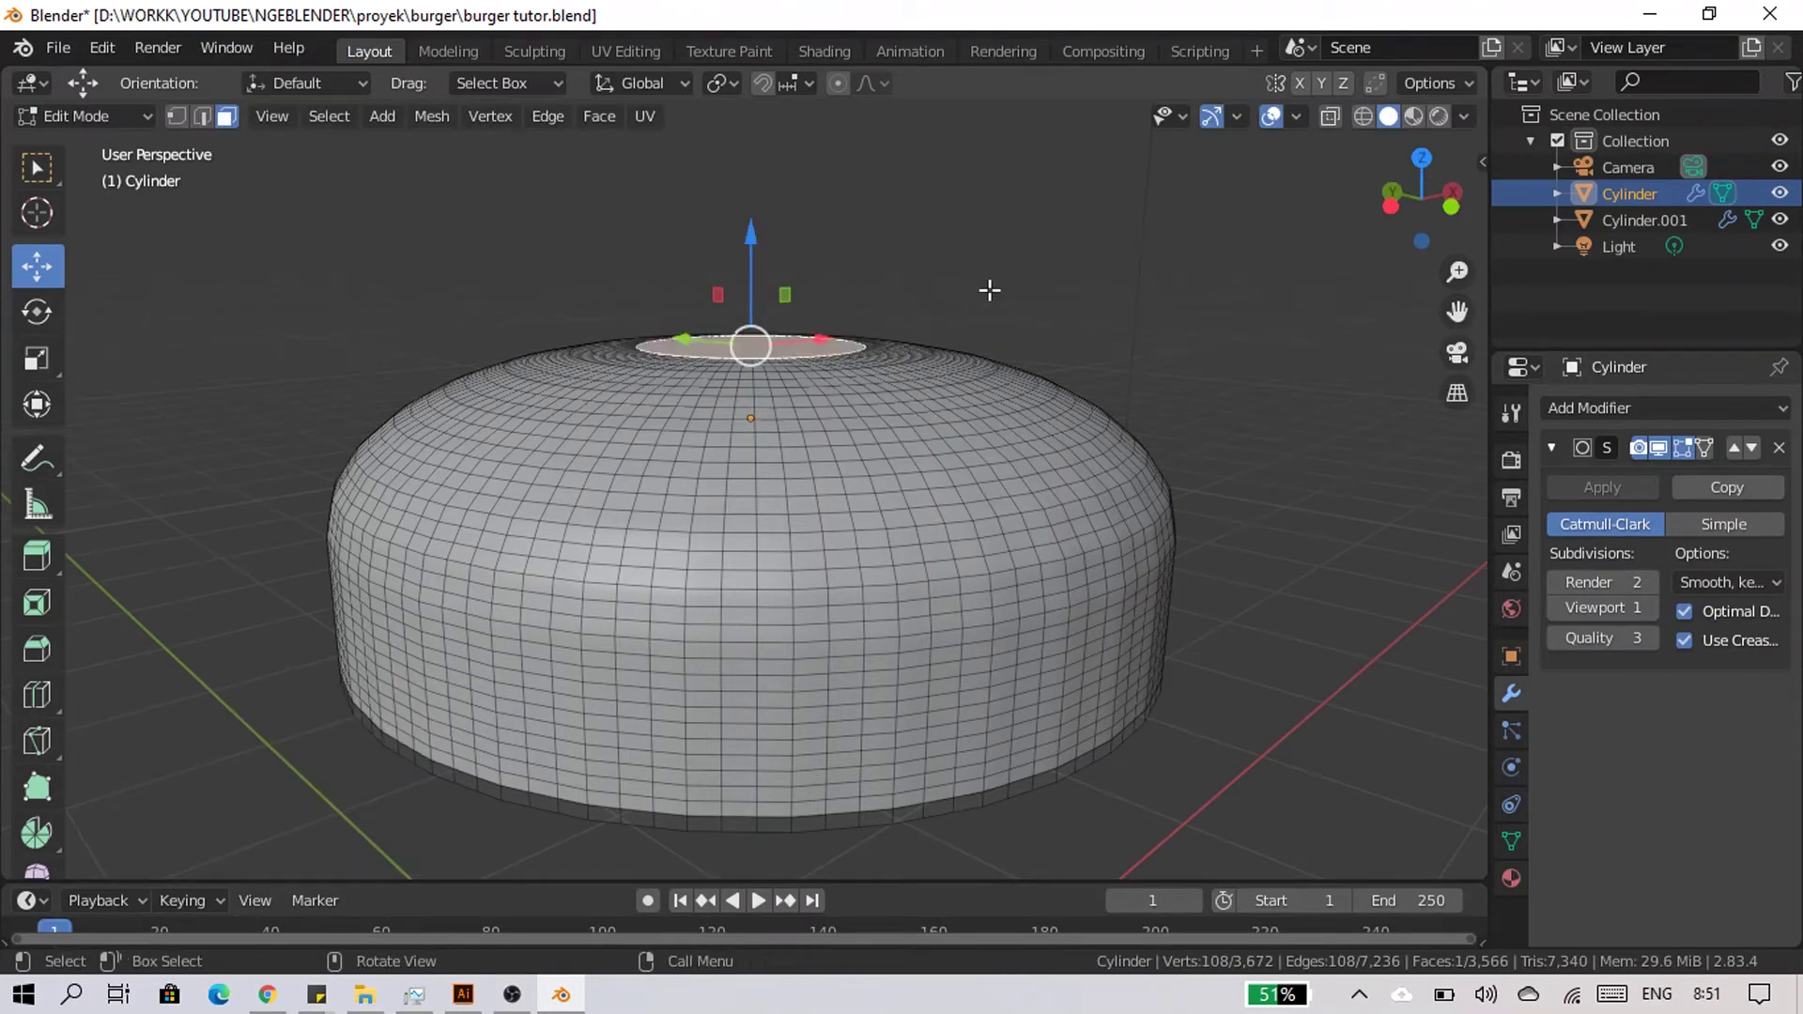
Raise the upper face 0.178 m with smooth proportional editing, then return to Object Mode.
left_click(1447, 218)
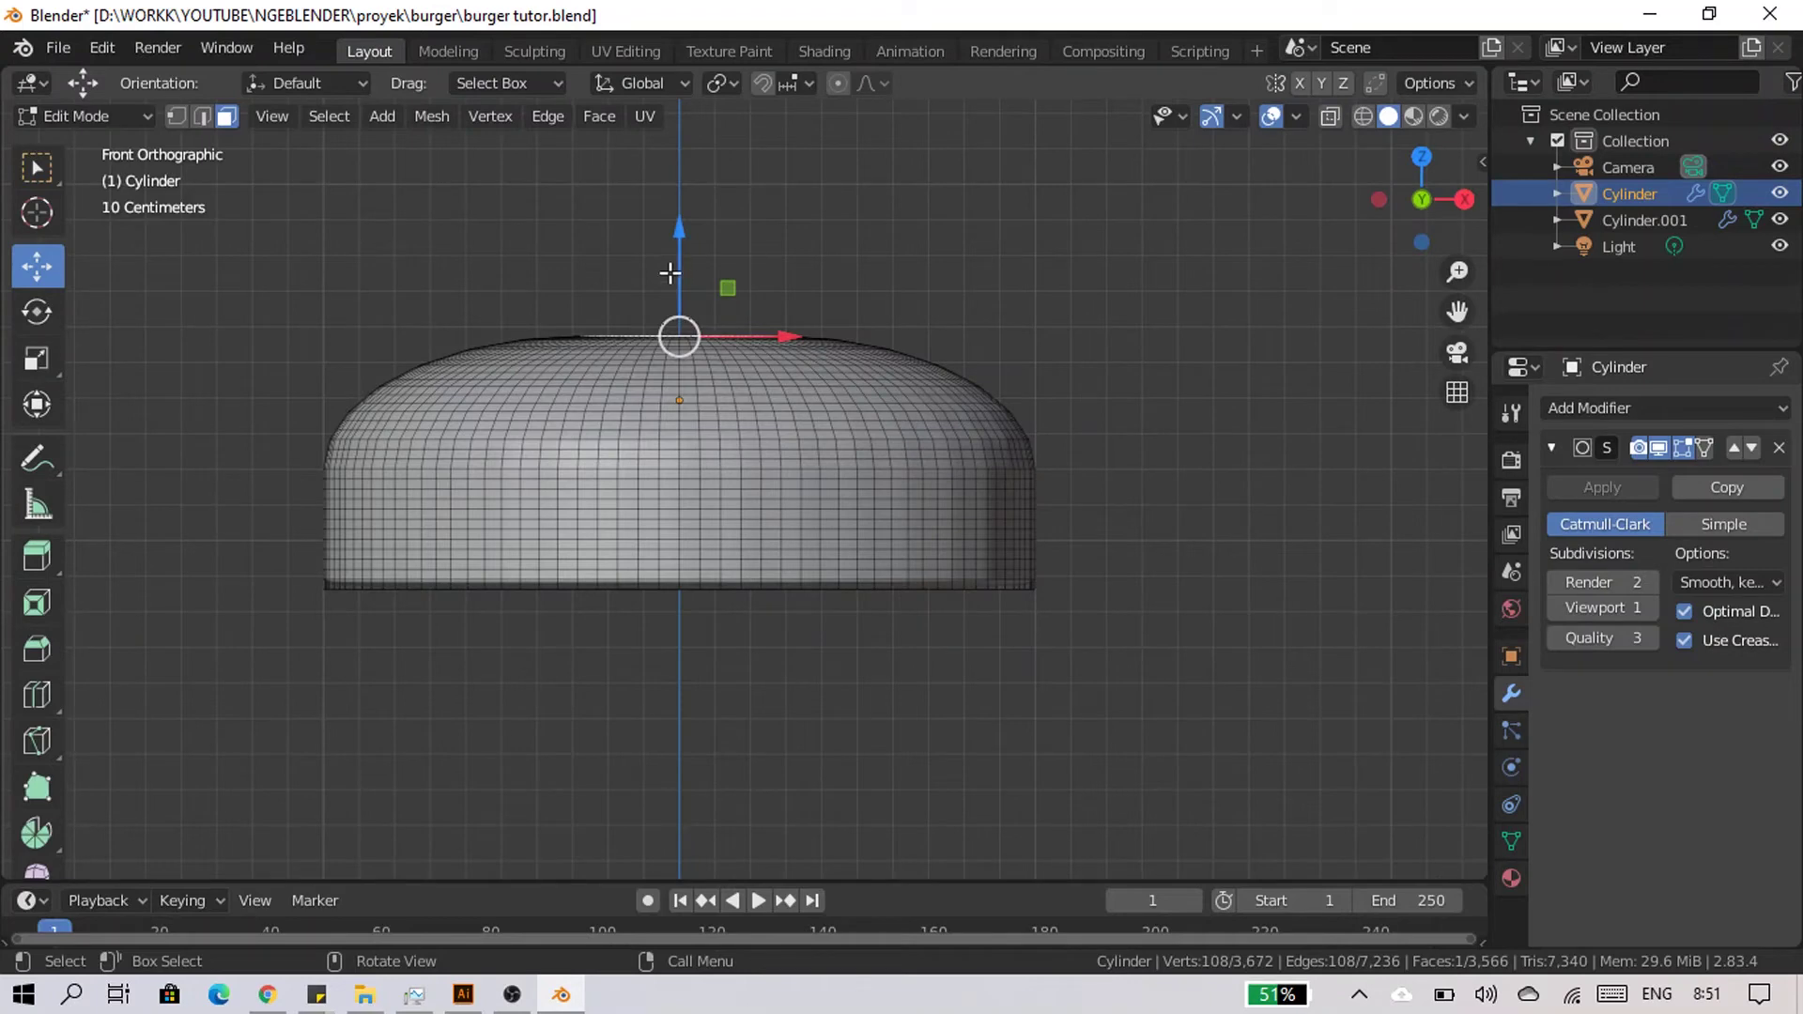
left_click(848, 88)
mouse_move(681, 287)
left_mouse_down()
mouse_move(684, 201)
mouse_move(697, 246)
mouse_move(718, 230)
mouse_move(705, 214)
left_mouse_up()
scroll(689, 205, "up", 1)
middle_click_drag(705, 272, 731, 542)
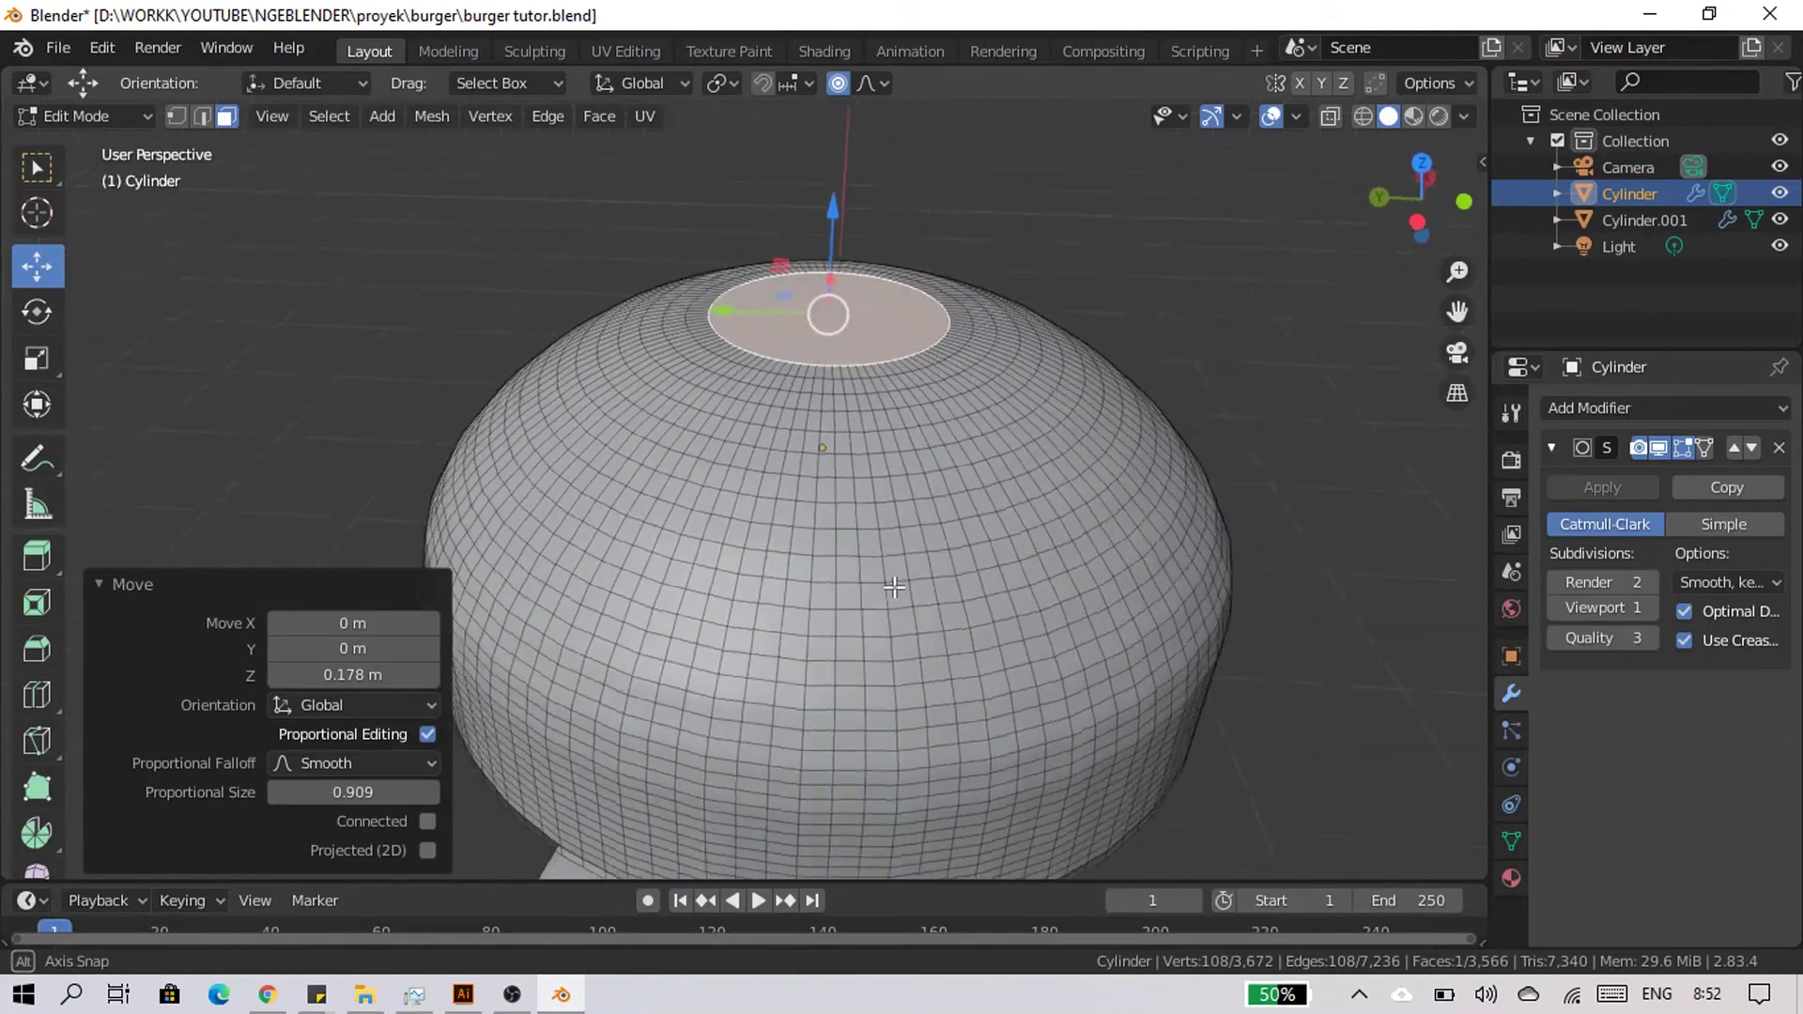
key("Tab")
scroll(899, 582, "down", 5)
middle_click_drag(967, 612, 735, 494)
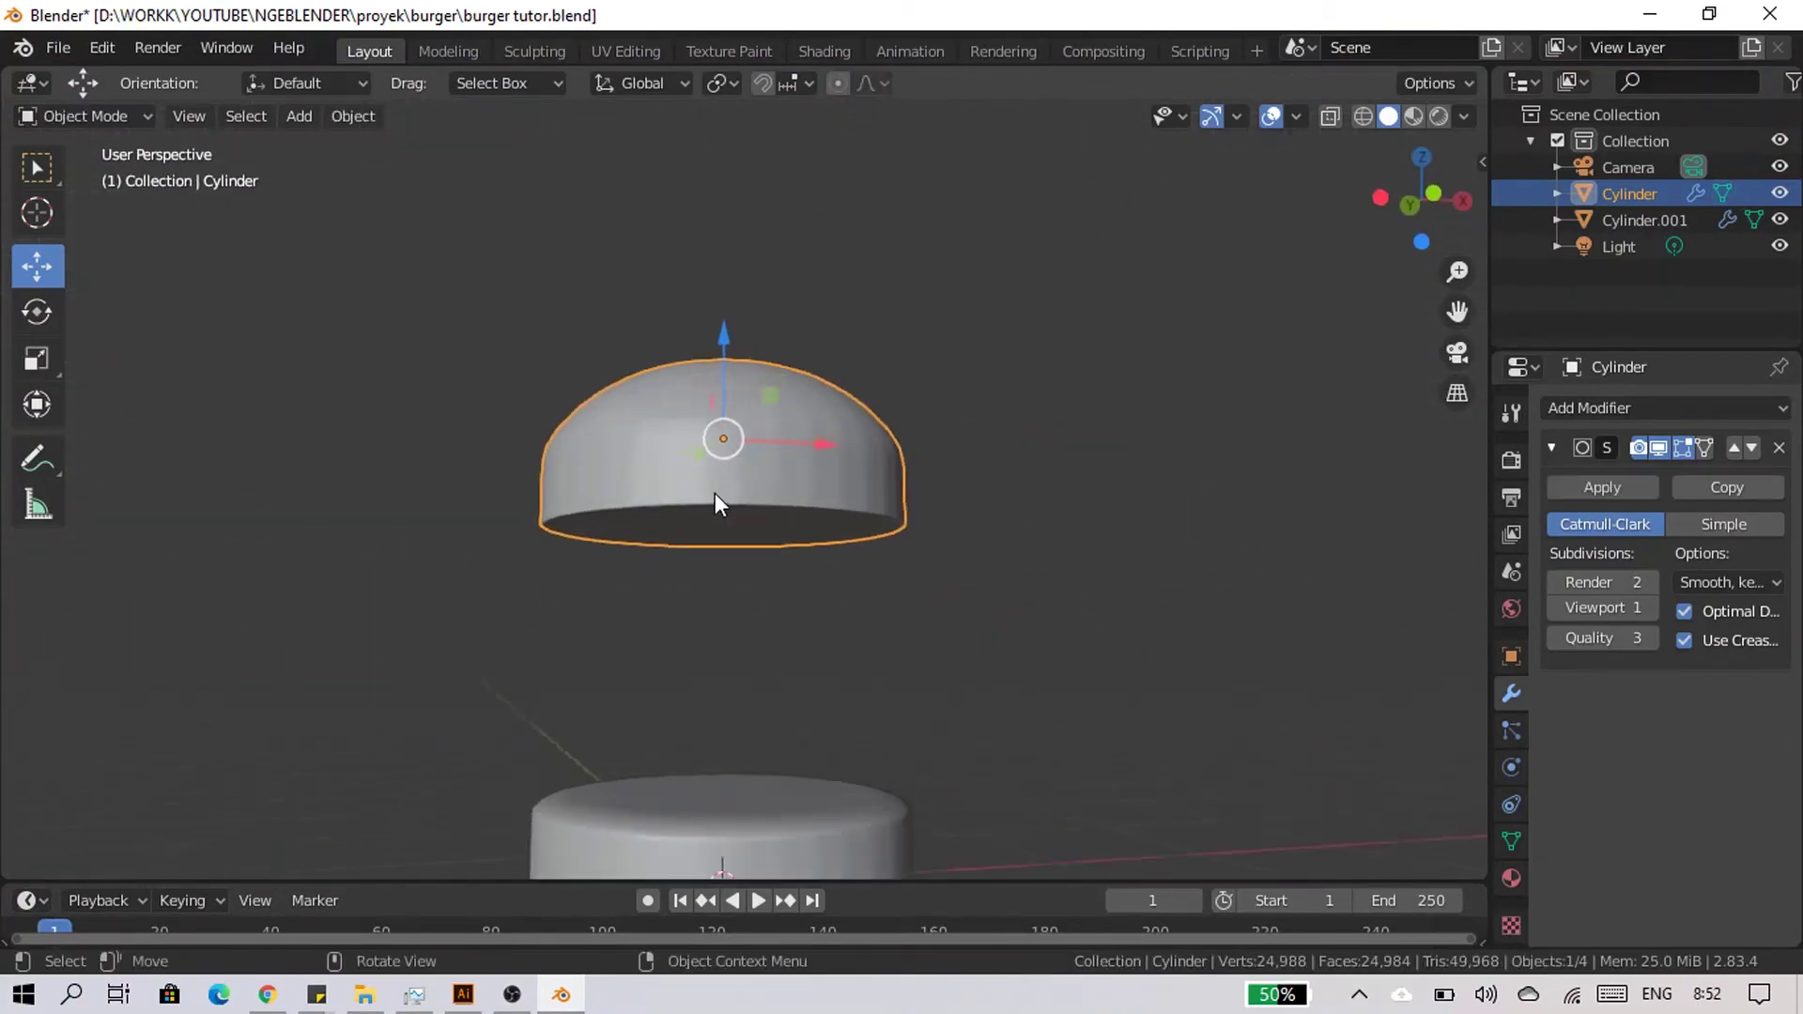
Save the burger tutor file and select the domed top bun in the Sculpting workspace.
scroll(717, 503, "up", 3)
scroll(778, 560, "down", 3)
mouse_move(830, 588)
middle_mouse_down()
mouse_move(490, 601)
mouse_move(591, 672)
mouse_move(933, 712)
mouse_move(648, 447)
mouse_move(806, 532)
middle_mouse_up()
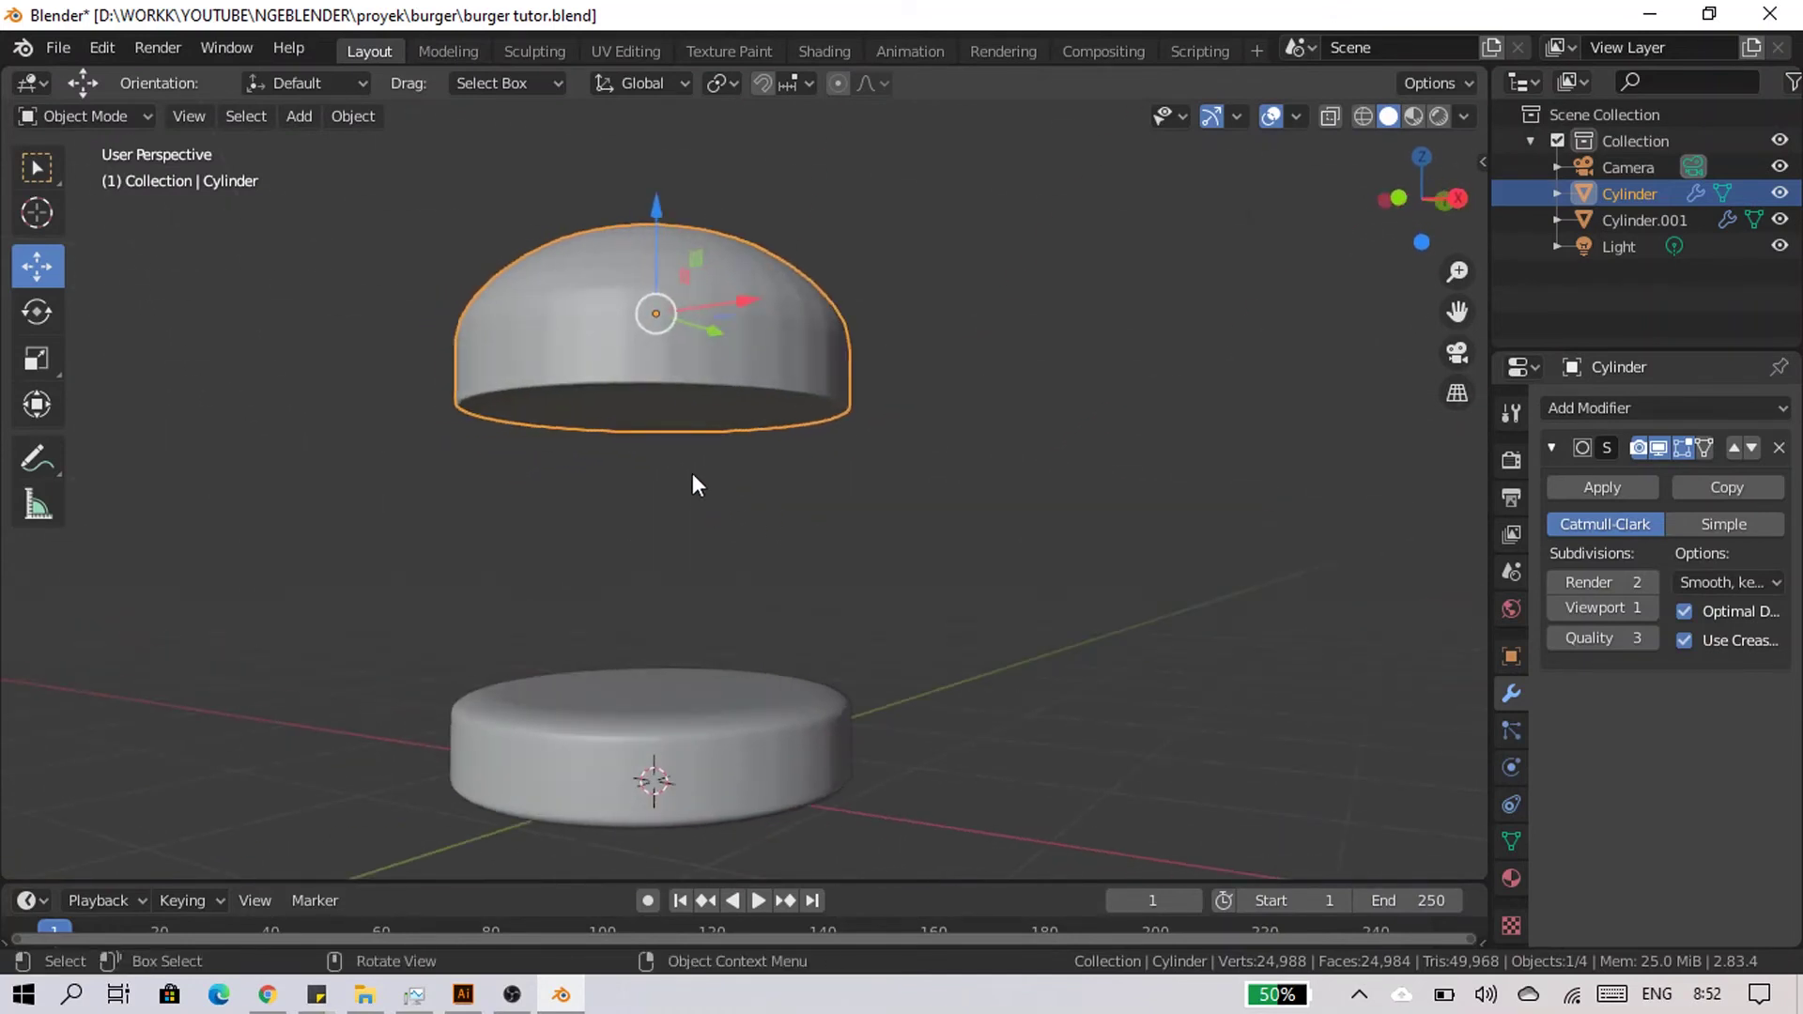
scroll(611, 465, "up", 3)
left_click(683, 514)
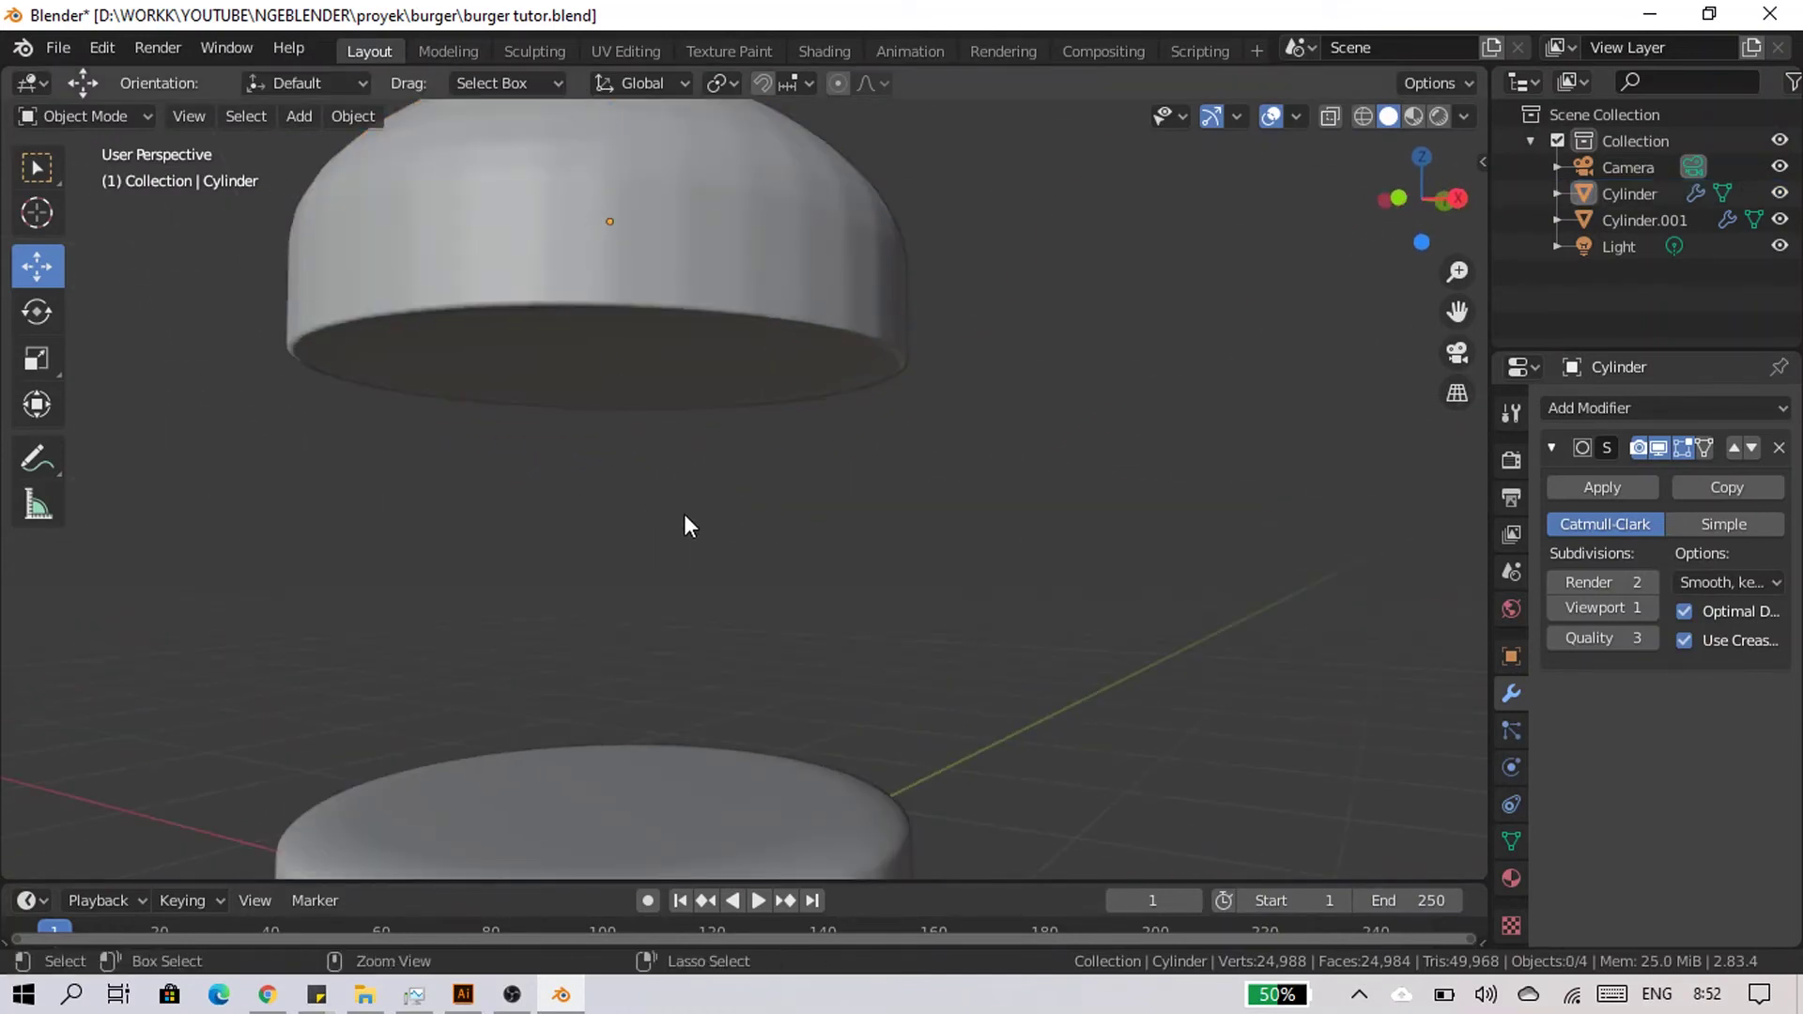
key("ctrl+s")
mouse_move(683, 515)
middle_mouse_down()
mouse_move(559, 478)
mouse_move(629, 522)
middle_mouse_up()
left_click(742, 373)
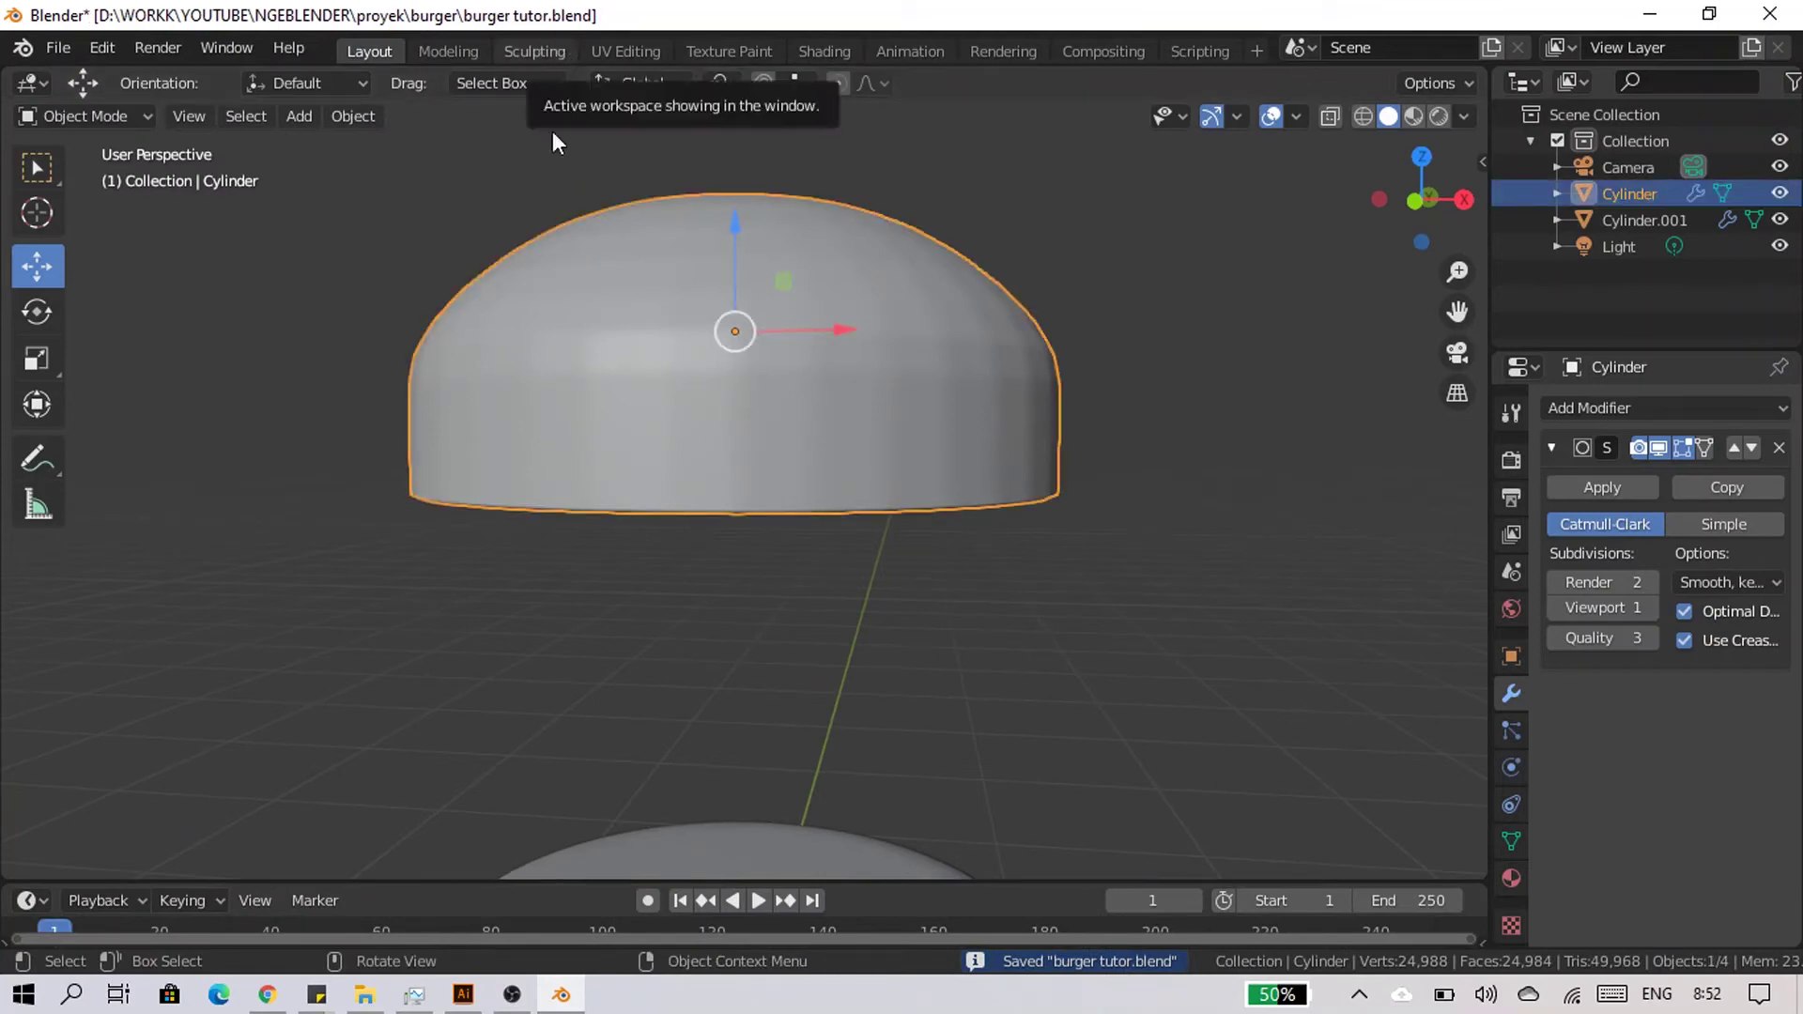
left_click(544, 51)
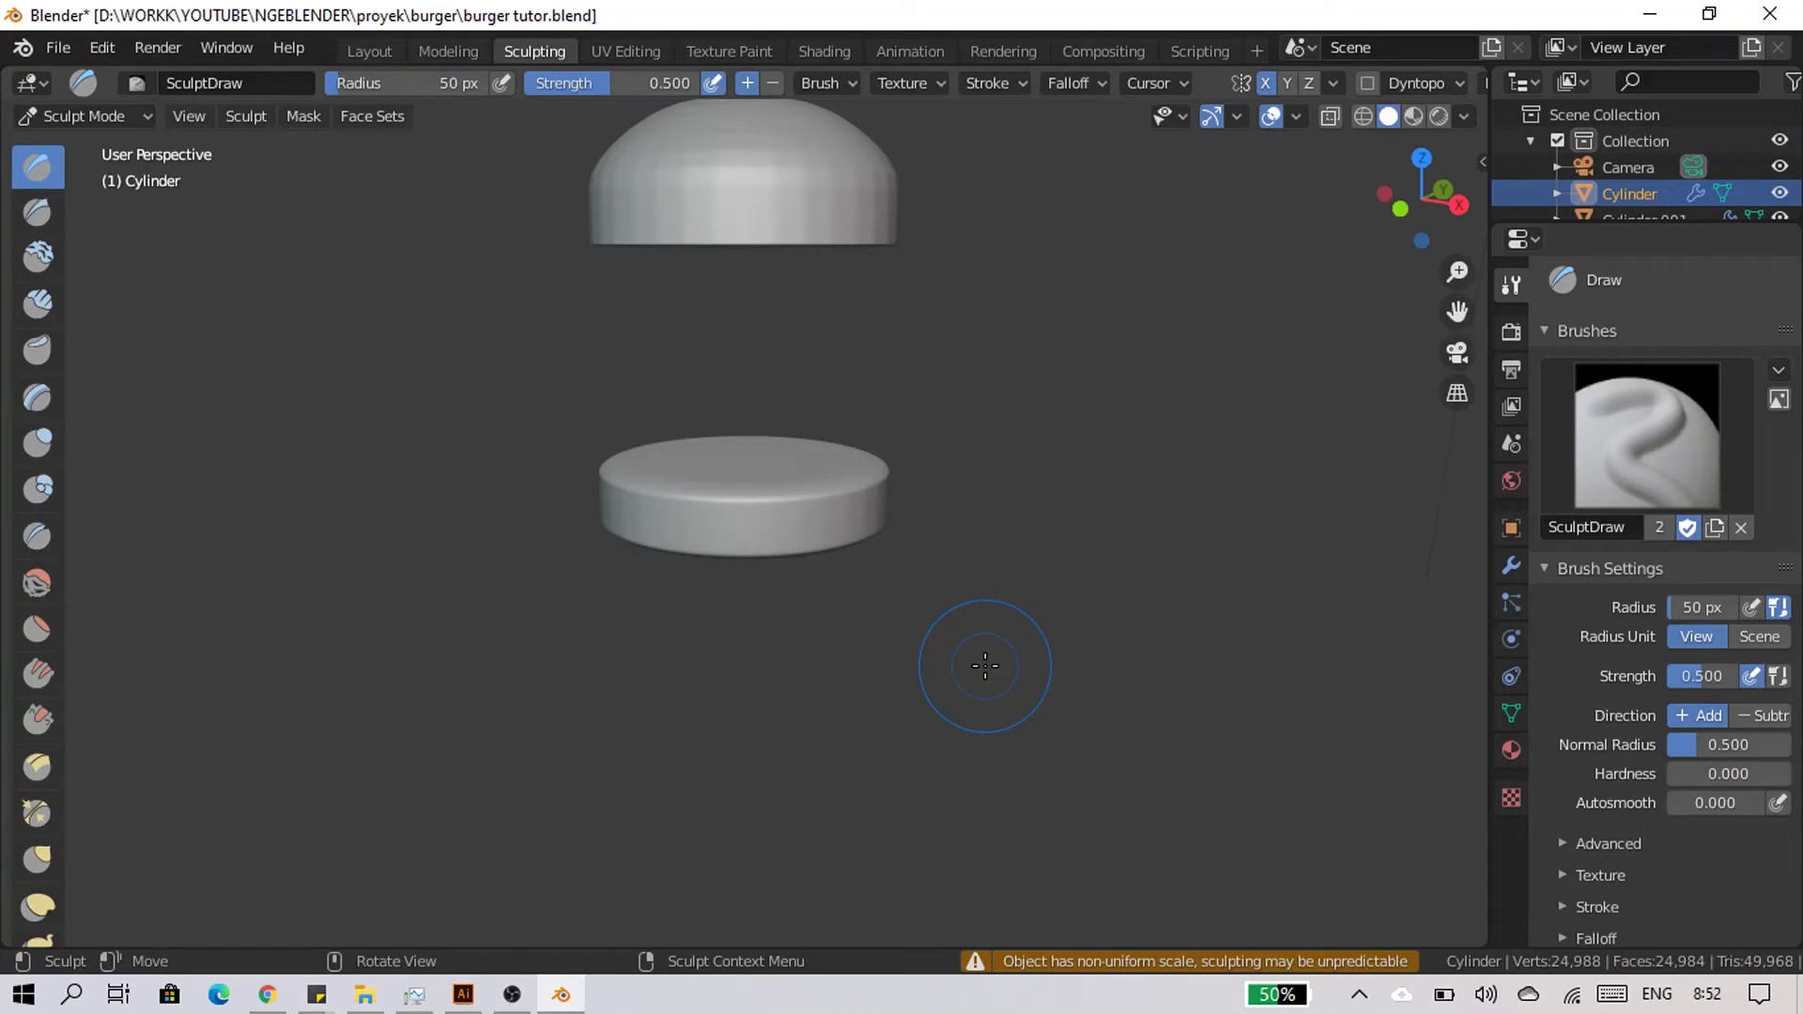
Center the dome in view and widen the brush toolbar so brush names appear.
scroll(985, 666, "up", 2)
mouse_move(845, 451)
middle_mouse_down("shift")
mouse_move(833, 108)
mouse_move(738, 288)
middle_mouse_up("shift")
middle_click_drag(530, 566, 826, 590)
scroll(963, 540, "up", 2)
scroll(930, 563, "up", 3)
scroll(930, 563, "down", 1)
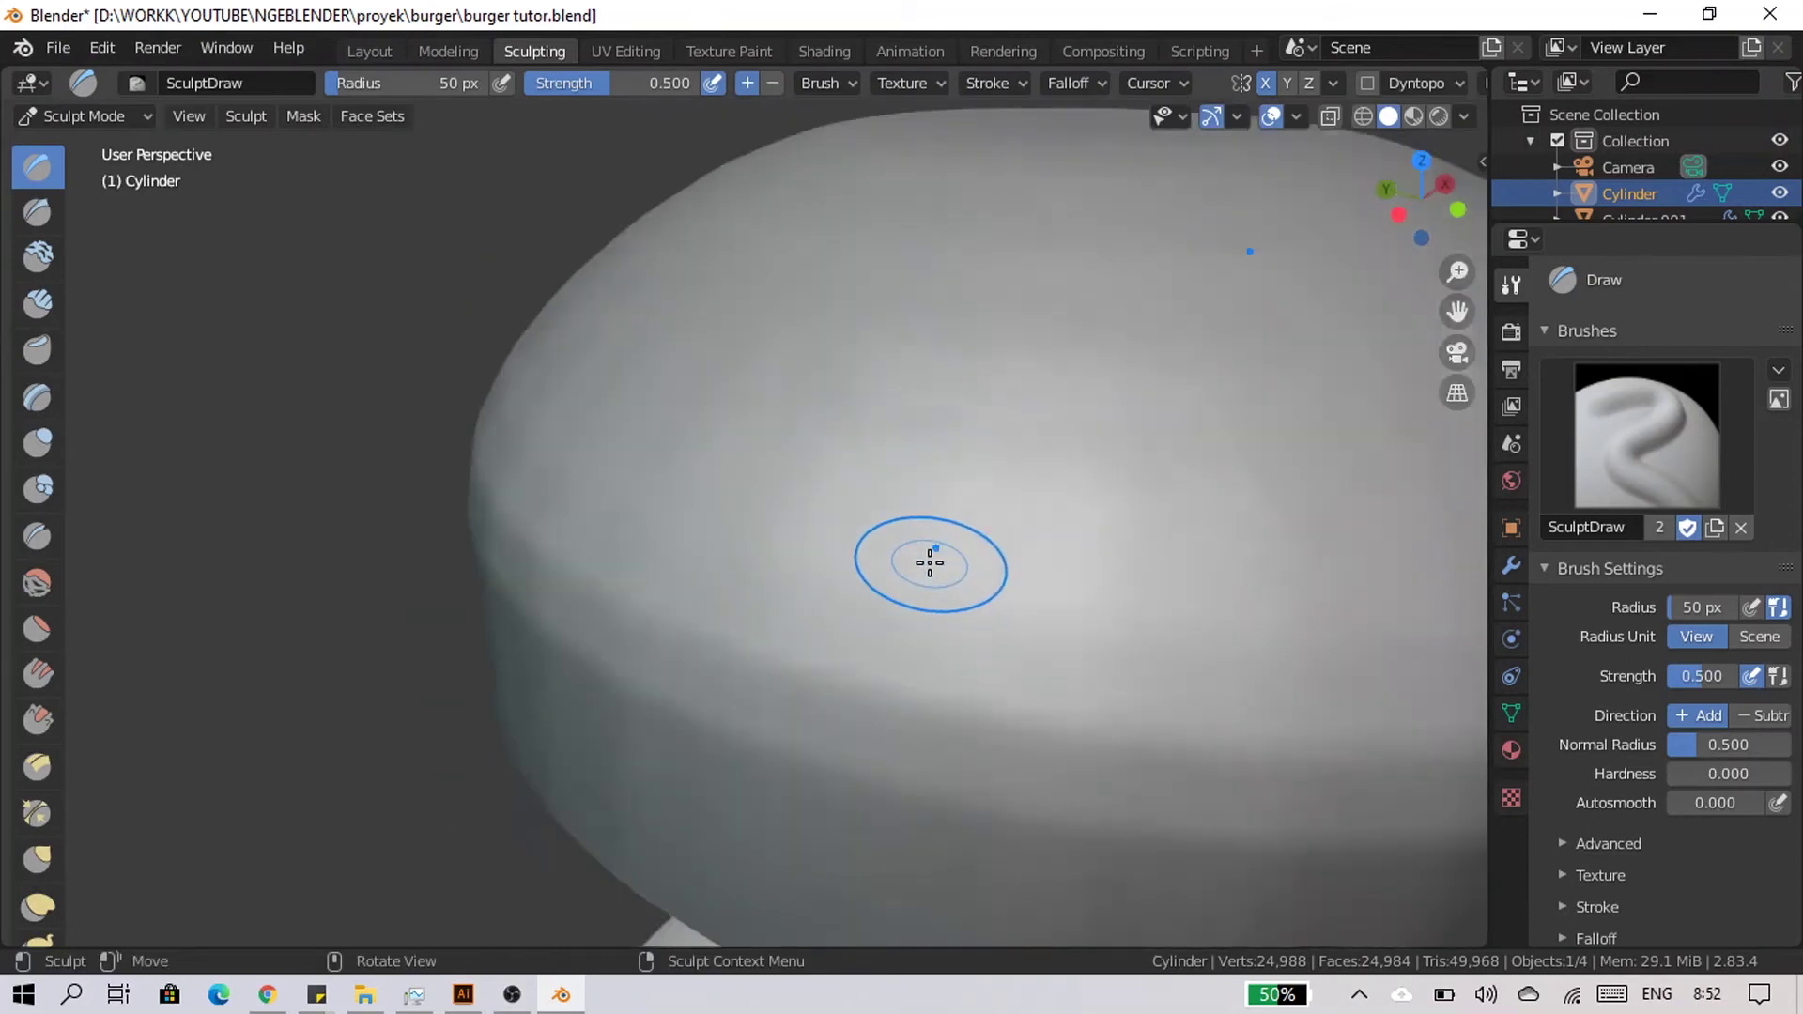
scroll(924, 554, "down", 2)
mouse_move(905, 535)
middle_mouse_down("shift")
mouse_move(639, 551)
mouse_move(569, 505)
middle_mouse_up("shift")
scroll(569, 505, "down", 2)
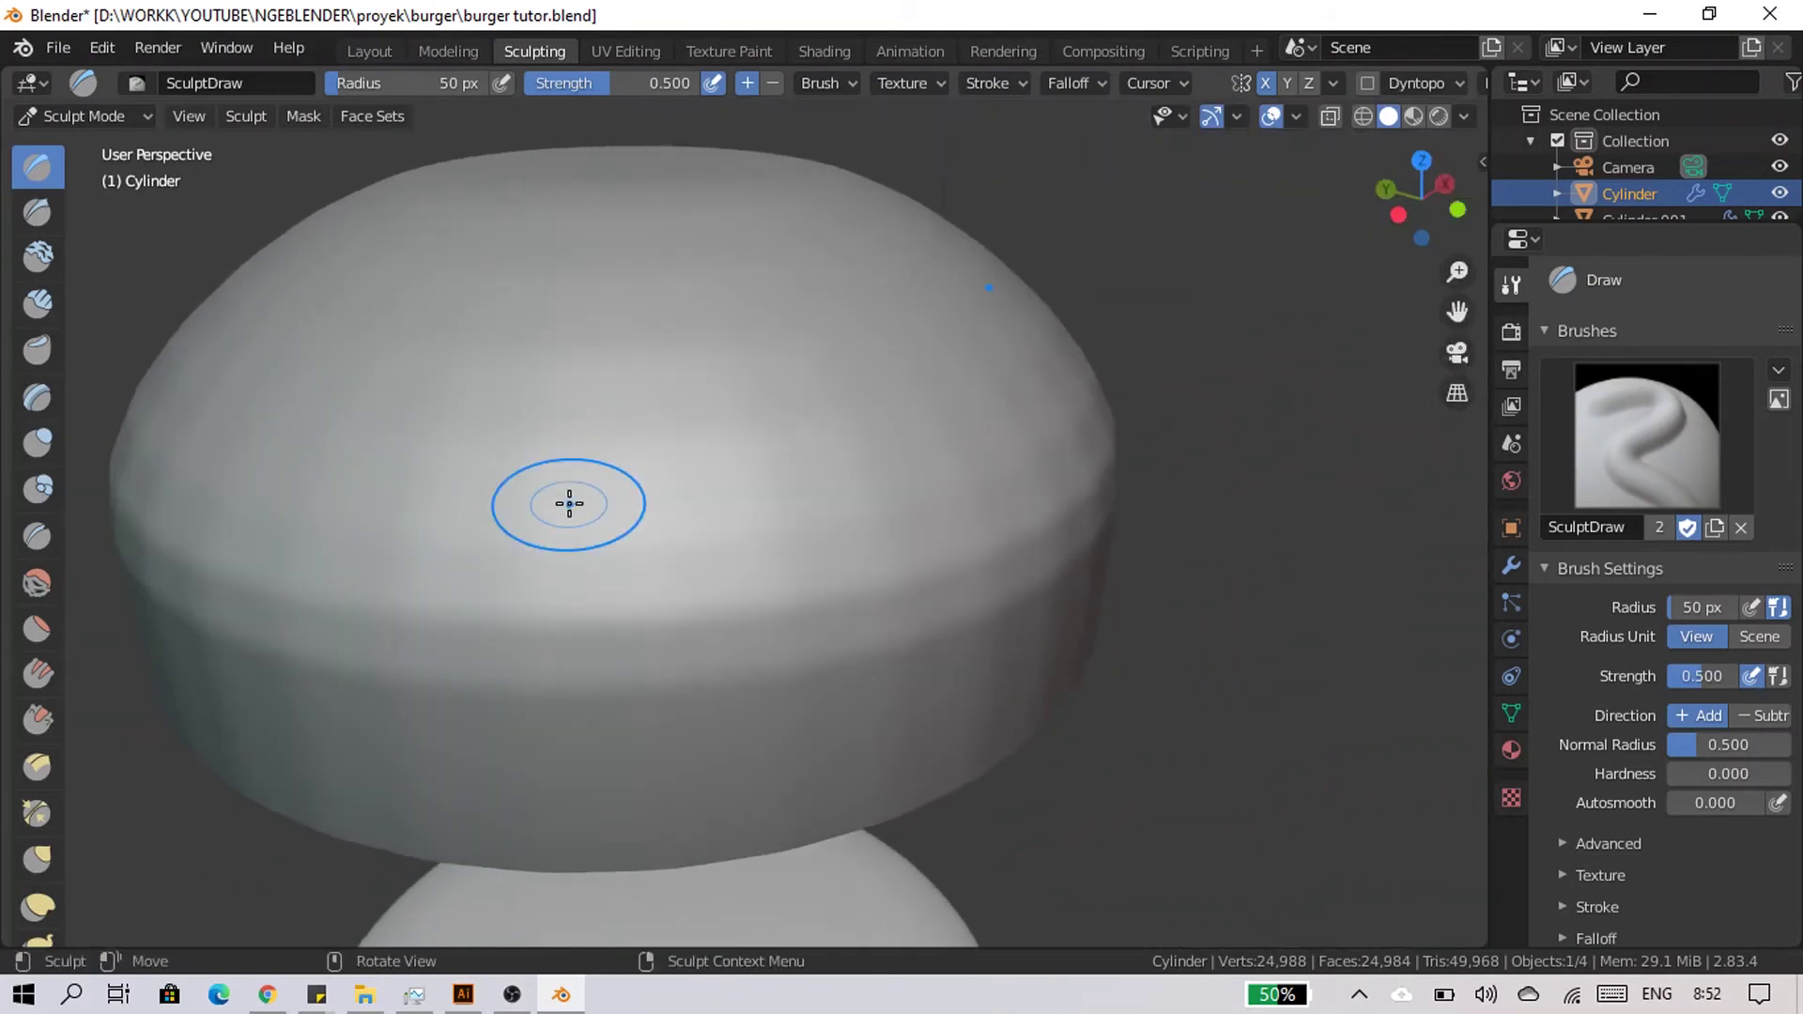
mouse_move(403, 531)
middle_mouse_down()
mouse_move(816, 508)
mouse_move(949, 544)
mouse_move(995, 603)
mouse_move(934, 535)
mouse_move(902, 556)
middle_mouse_up()
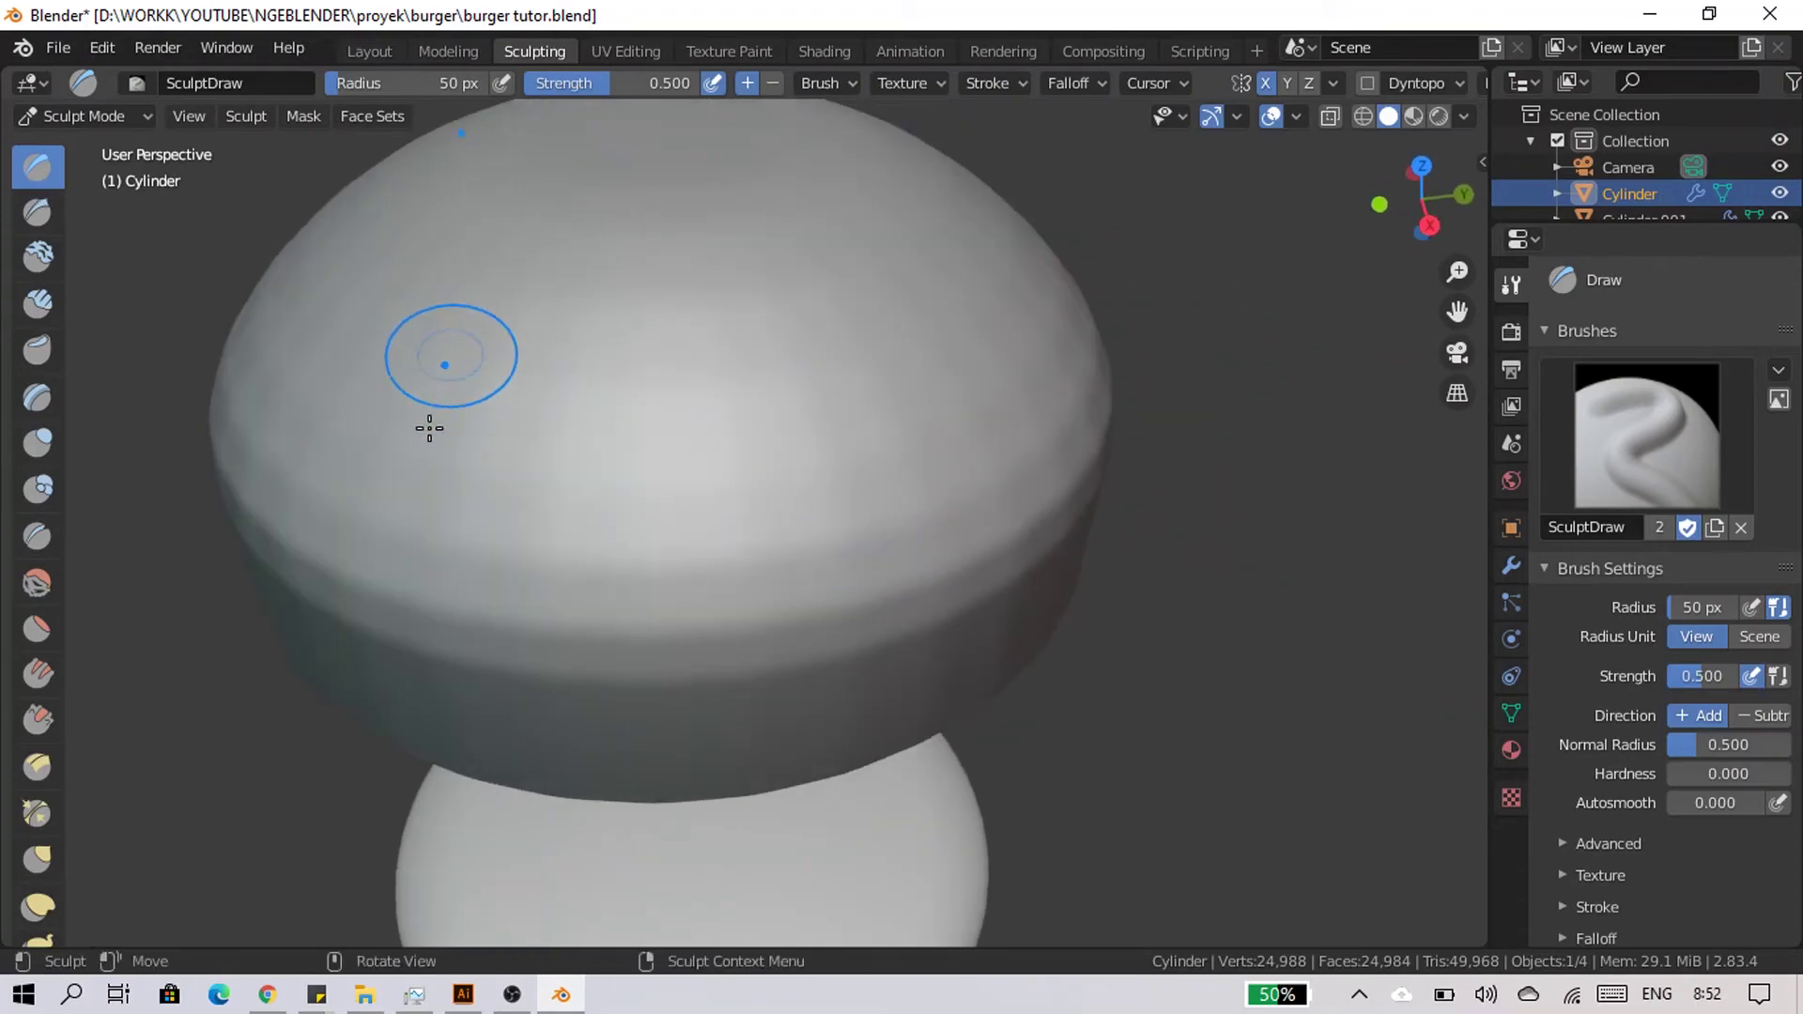
mouse_move(431, 402)
middle_mouse_down()
mouse_move(925, 576)
mouse_move(1033, 502)
middle_mouse_up()
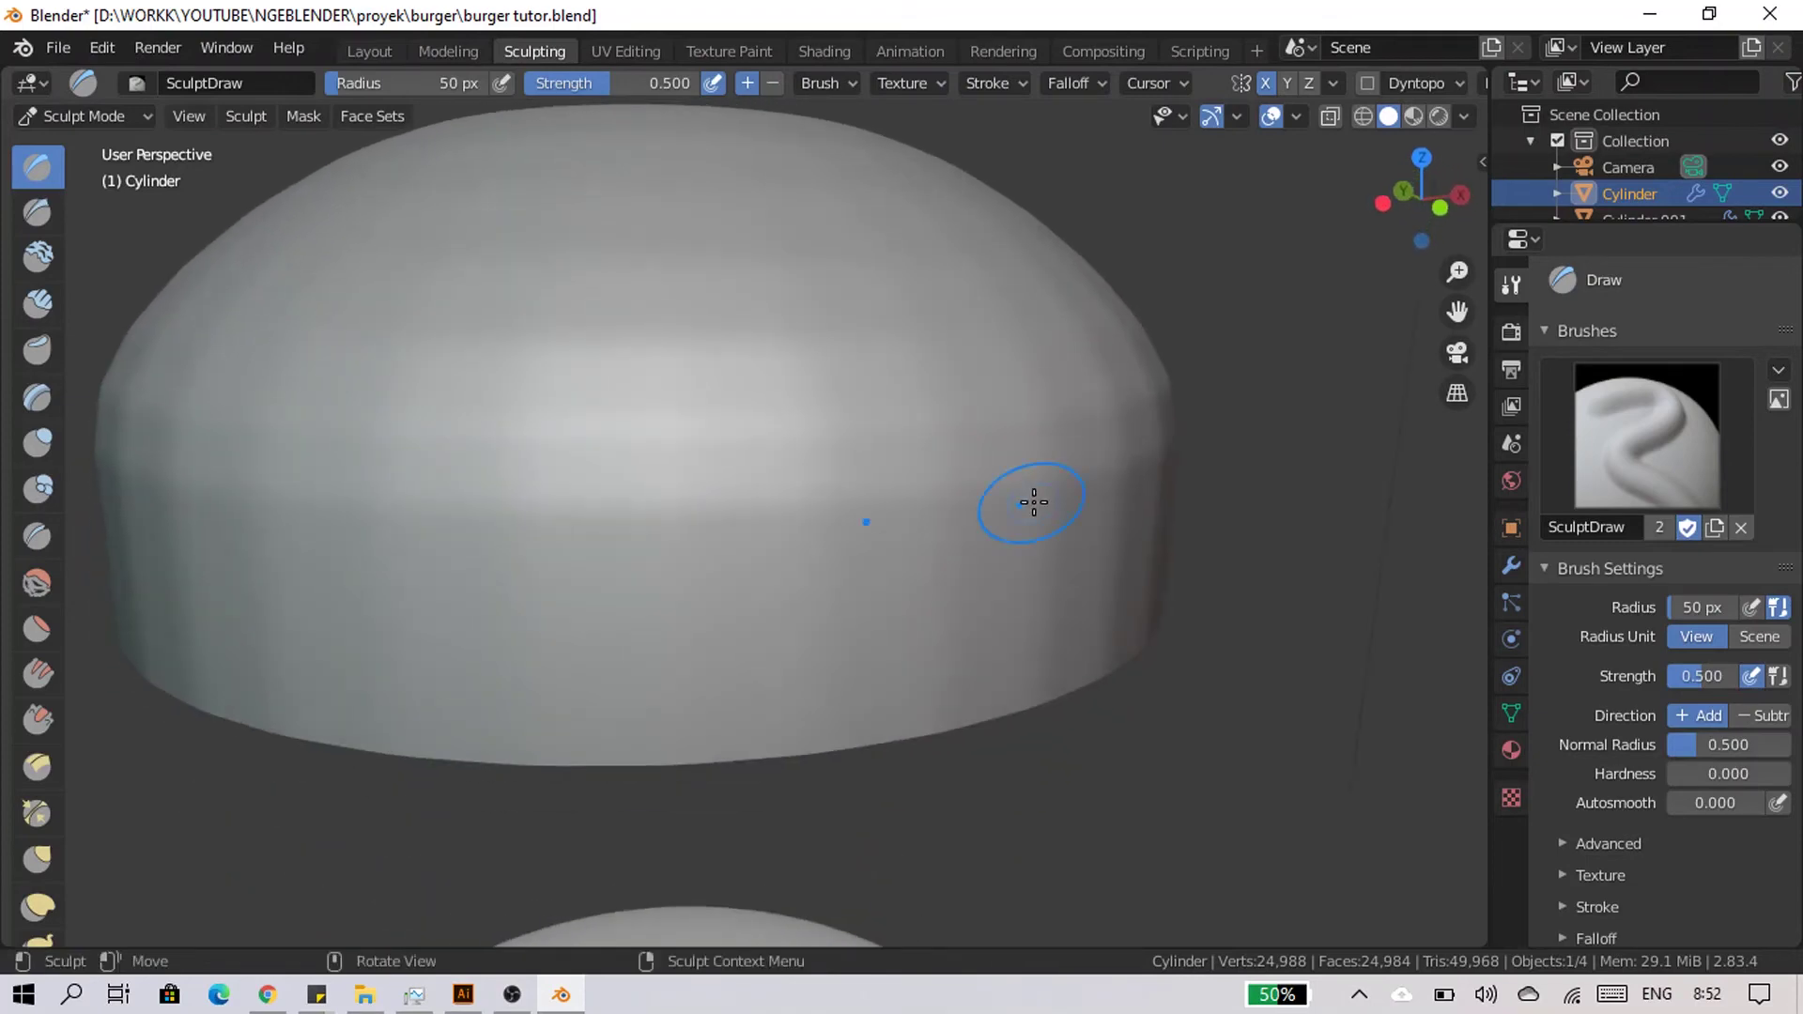
mouse_move(70, 423)
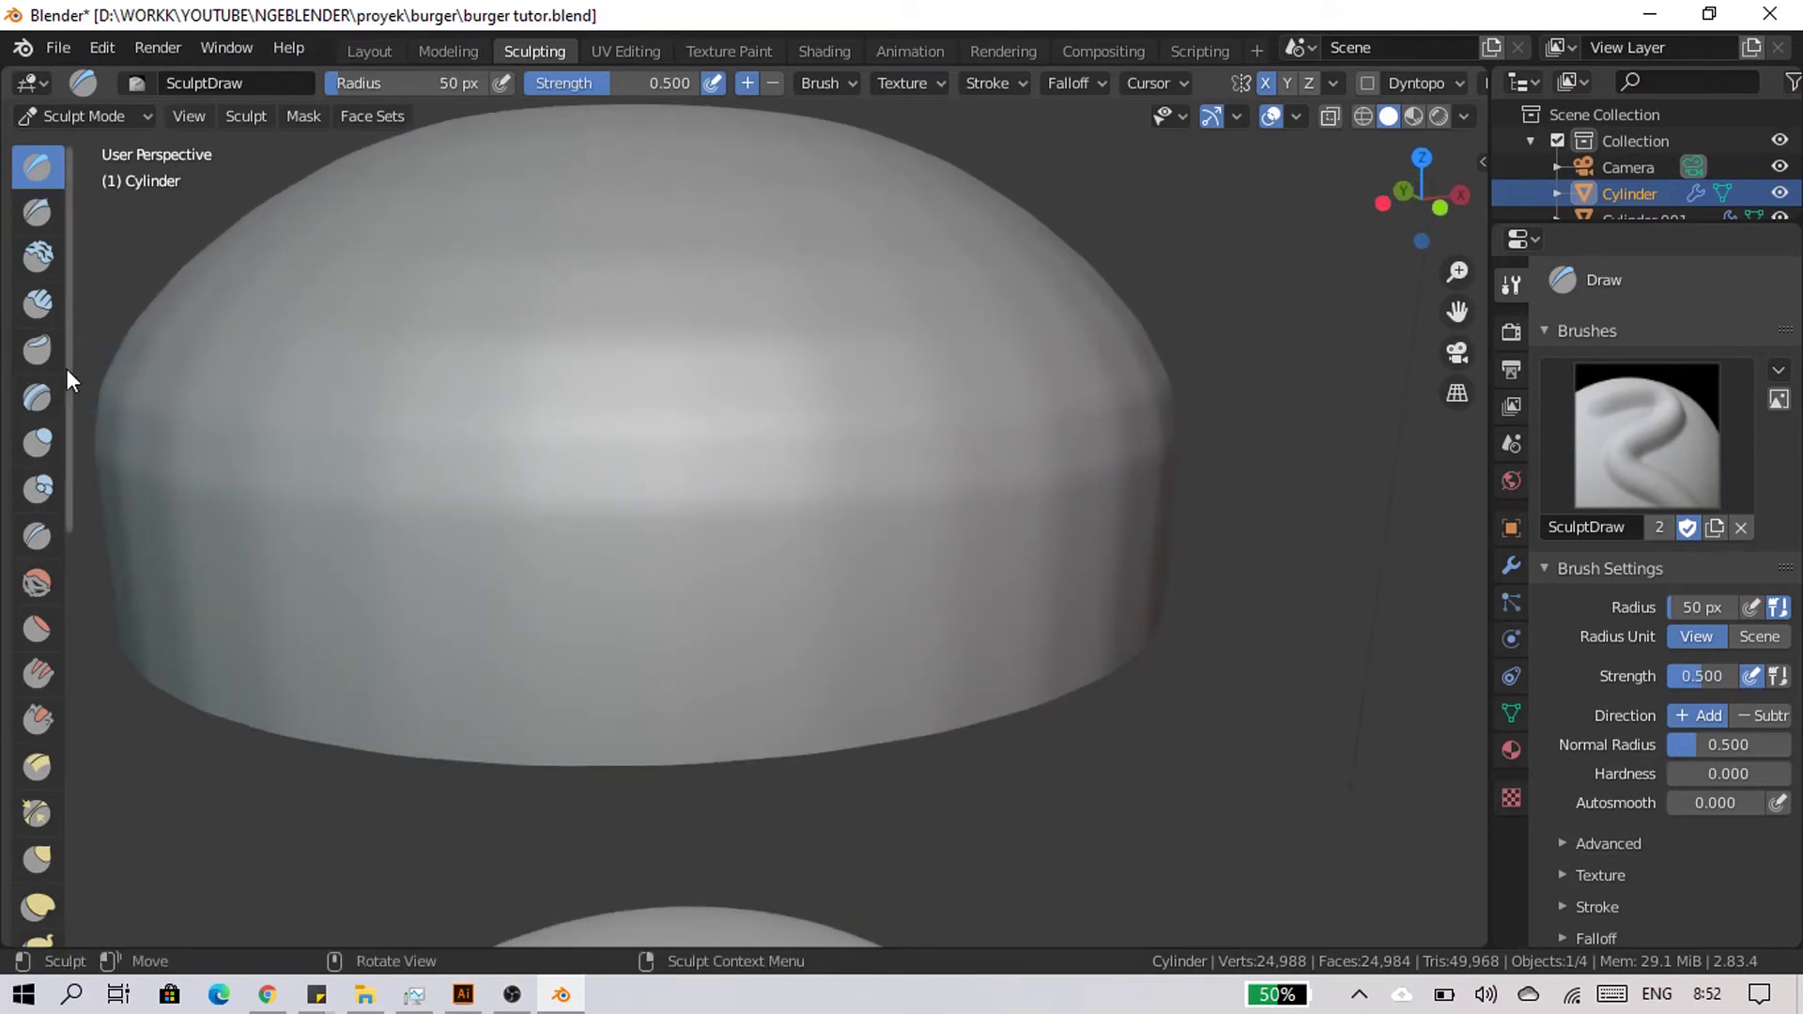
left_click_drag(76, 370, 148, 373)
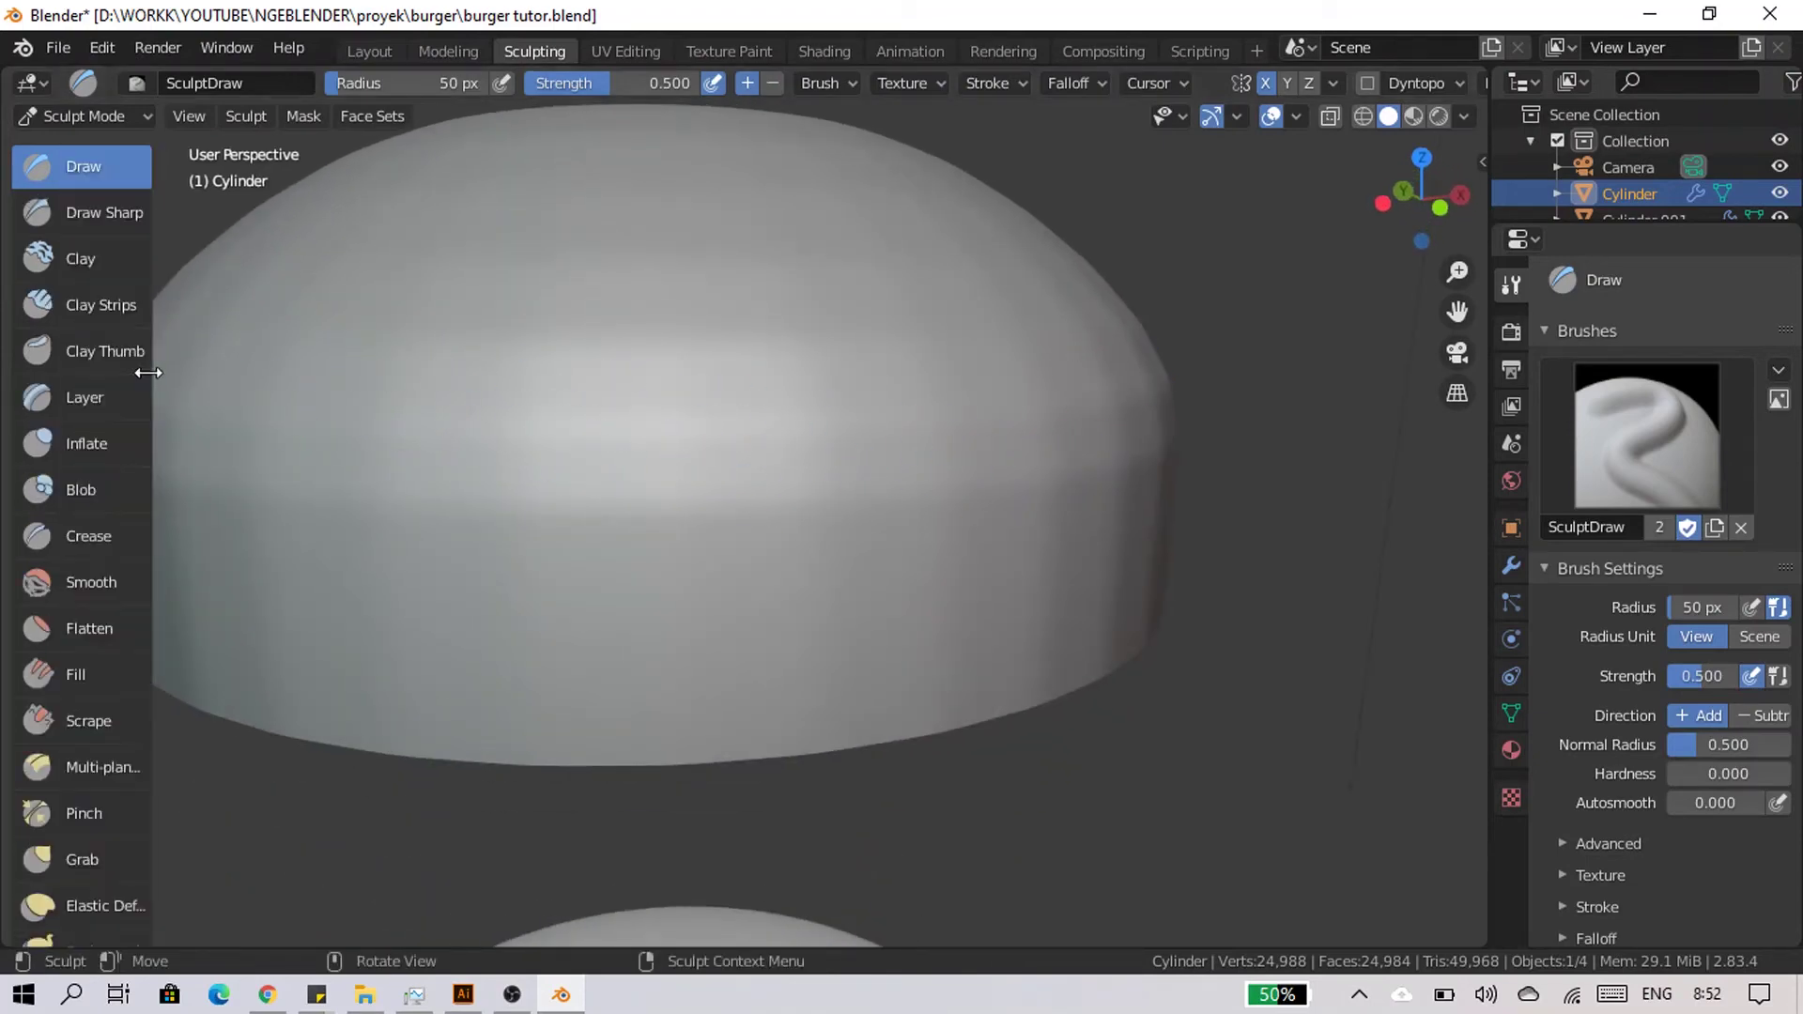
Switch to the Smooth brush with a 91 px radius.
left_click(80, 587)
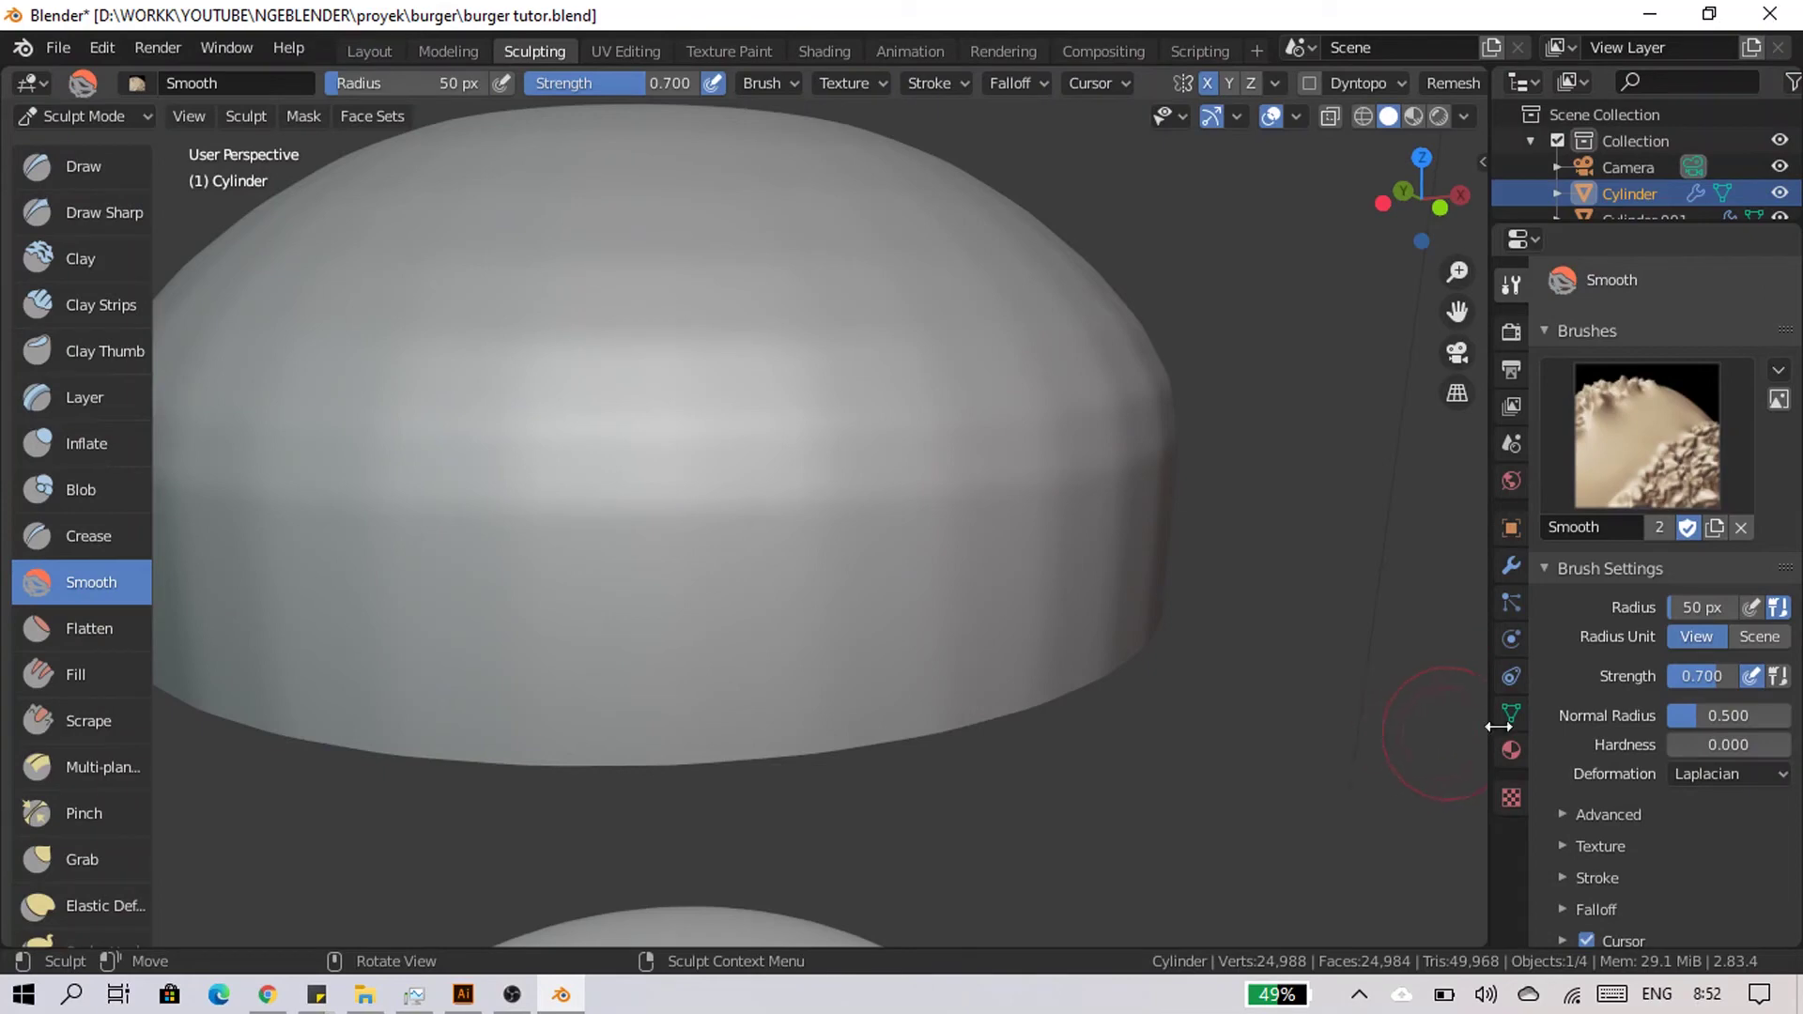
scroll(1613, 690, "down", 3)
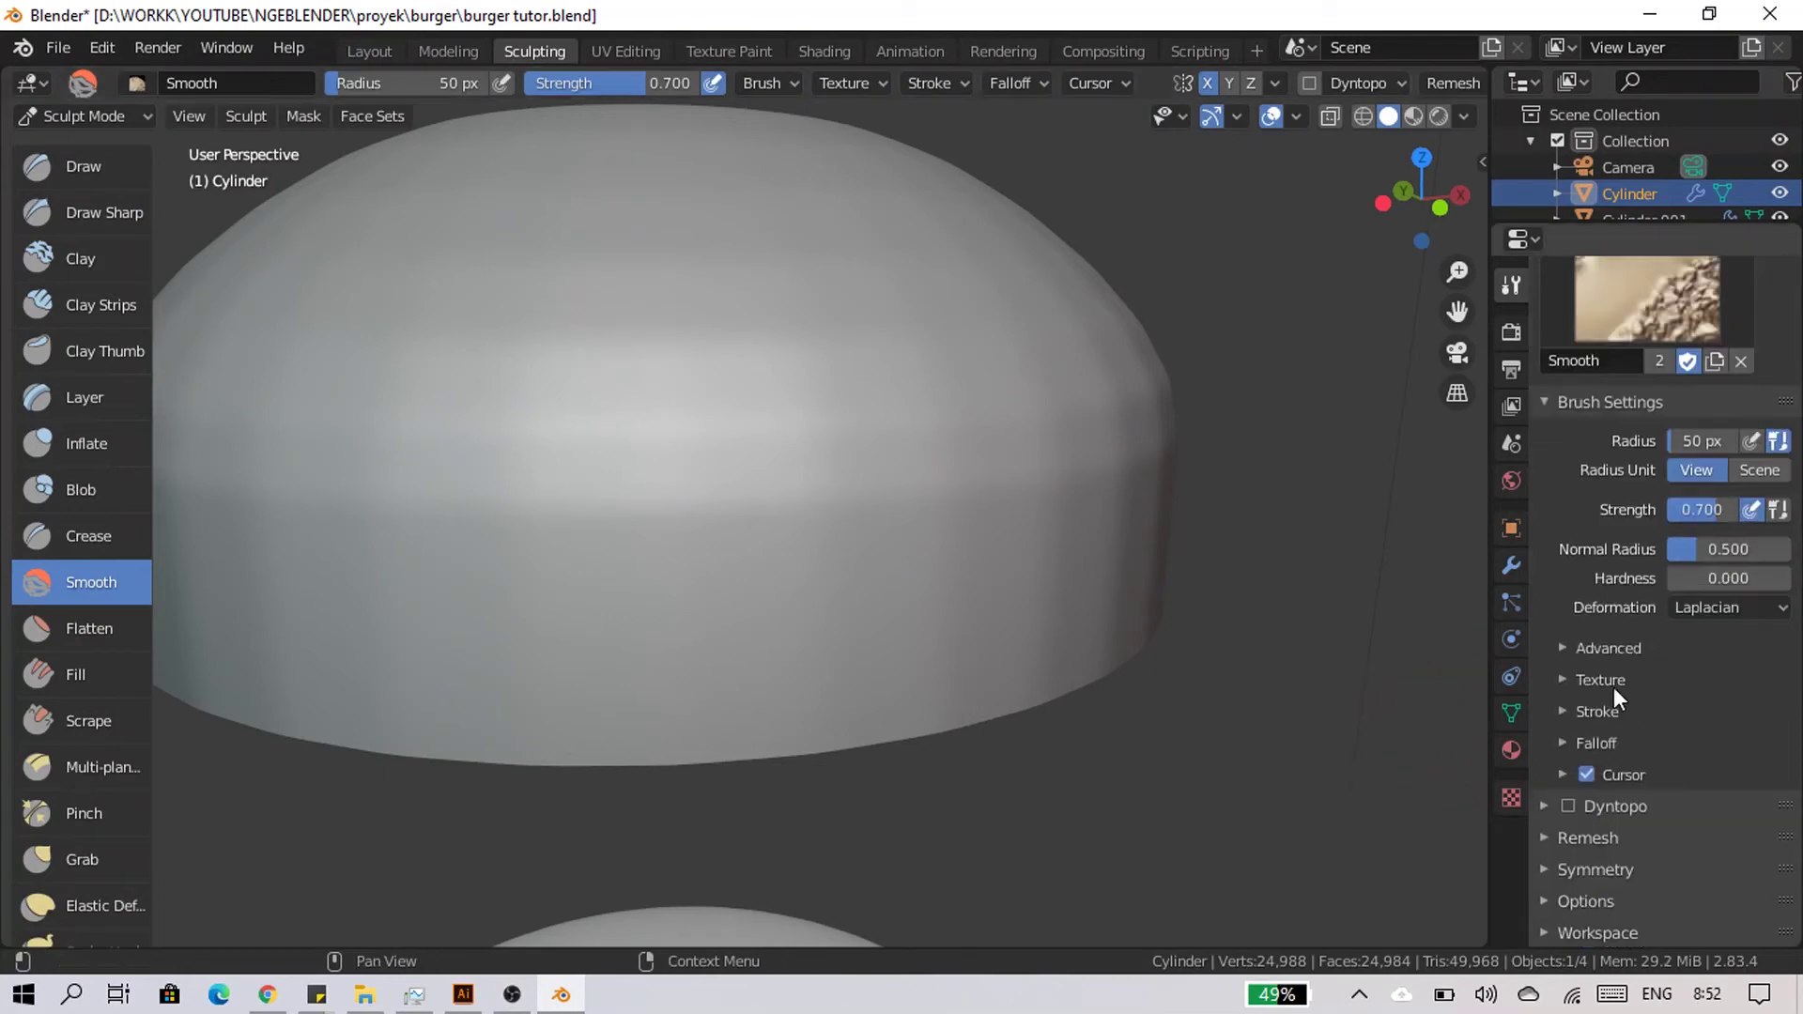
left_click(1554, 837)
left_click(1587, 869)
scroll(1005, 582, "down", 2)
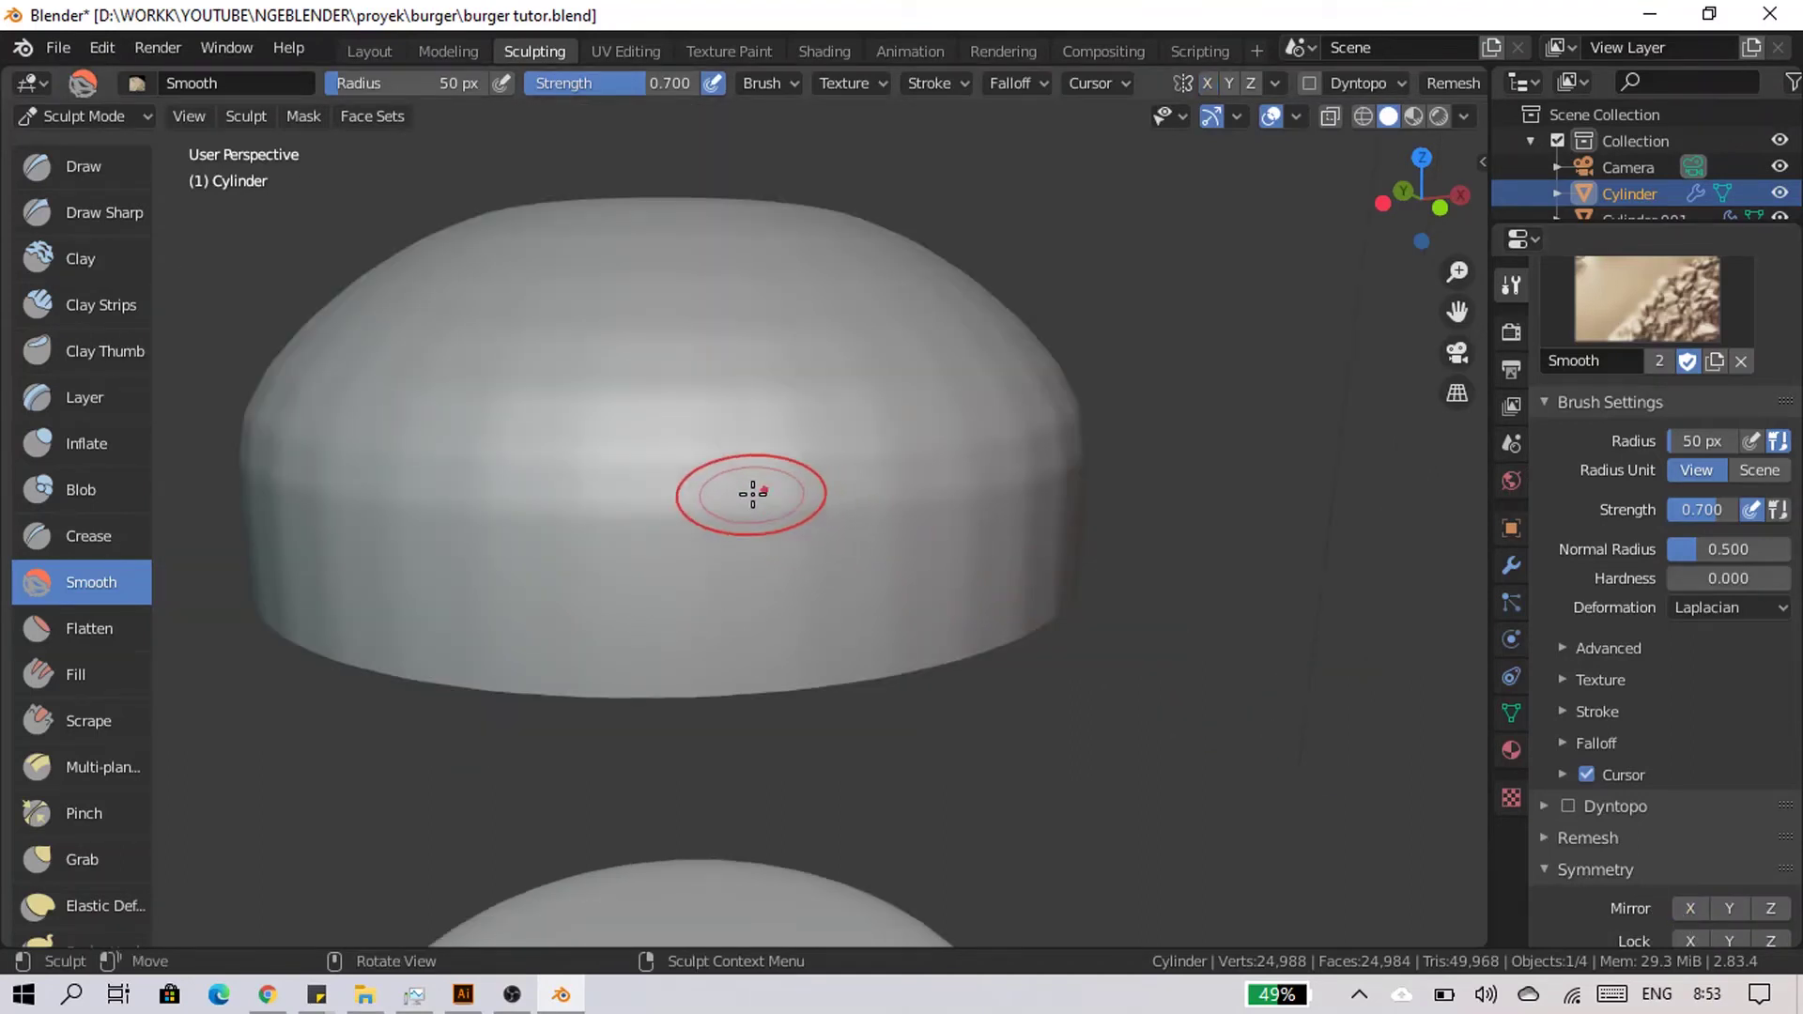
key("f")
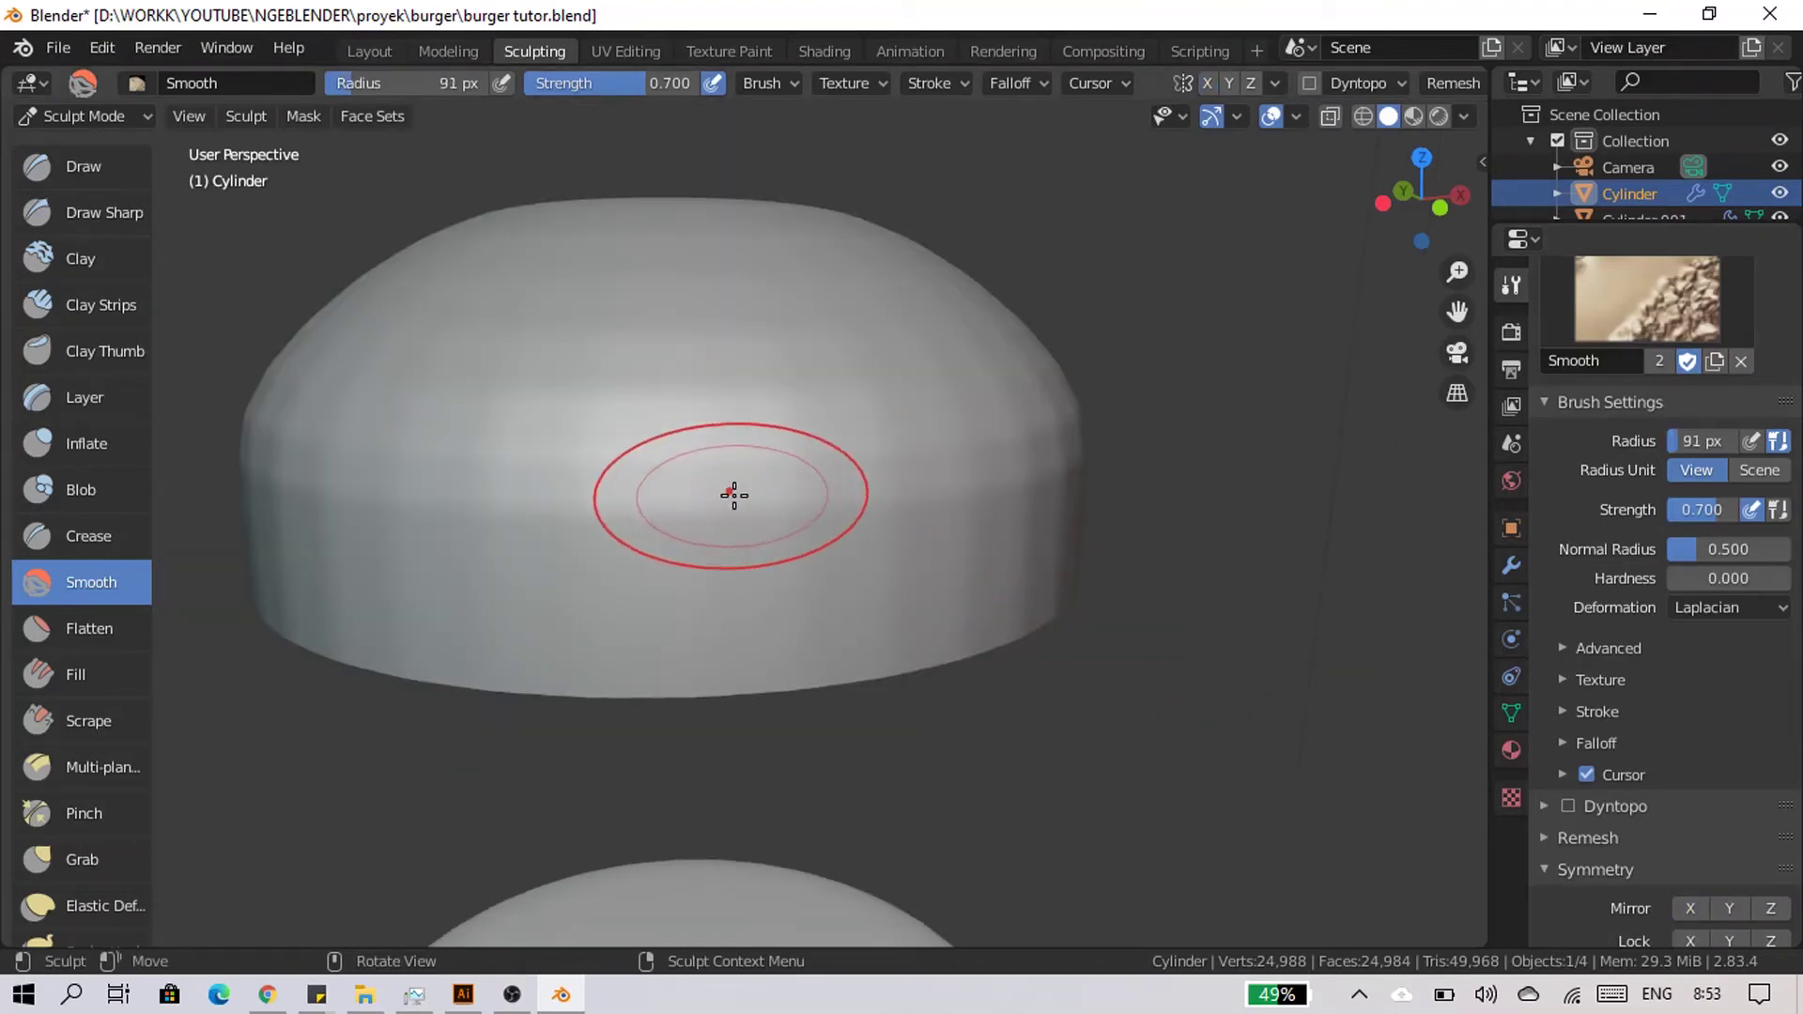
left_click(680, 499)
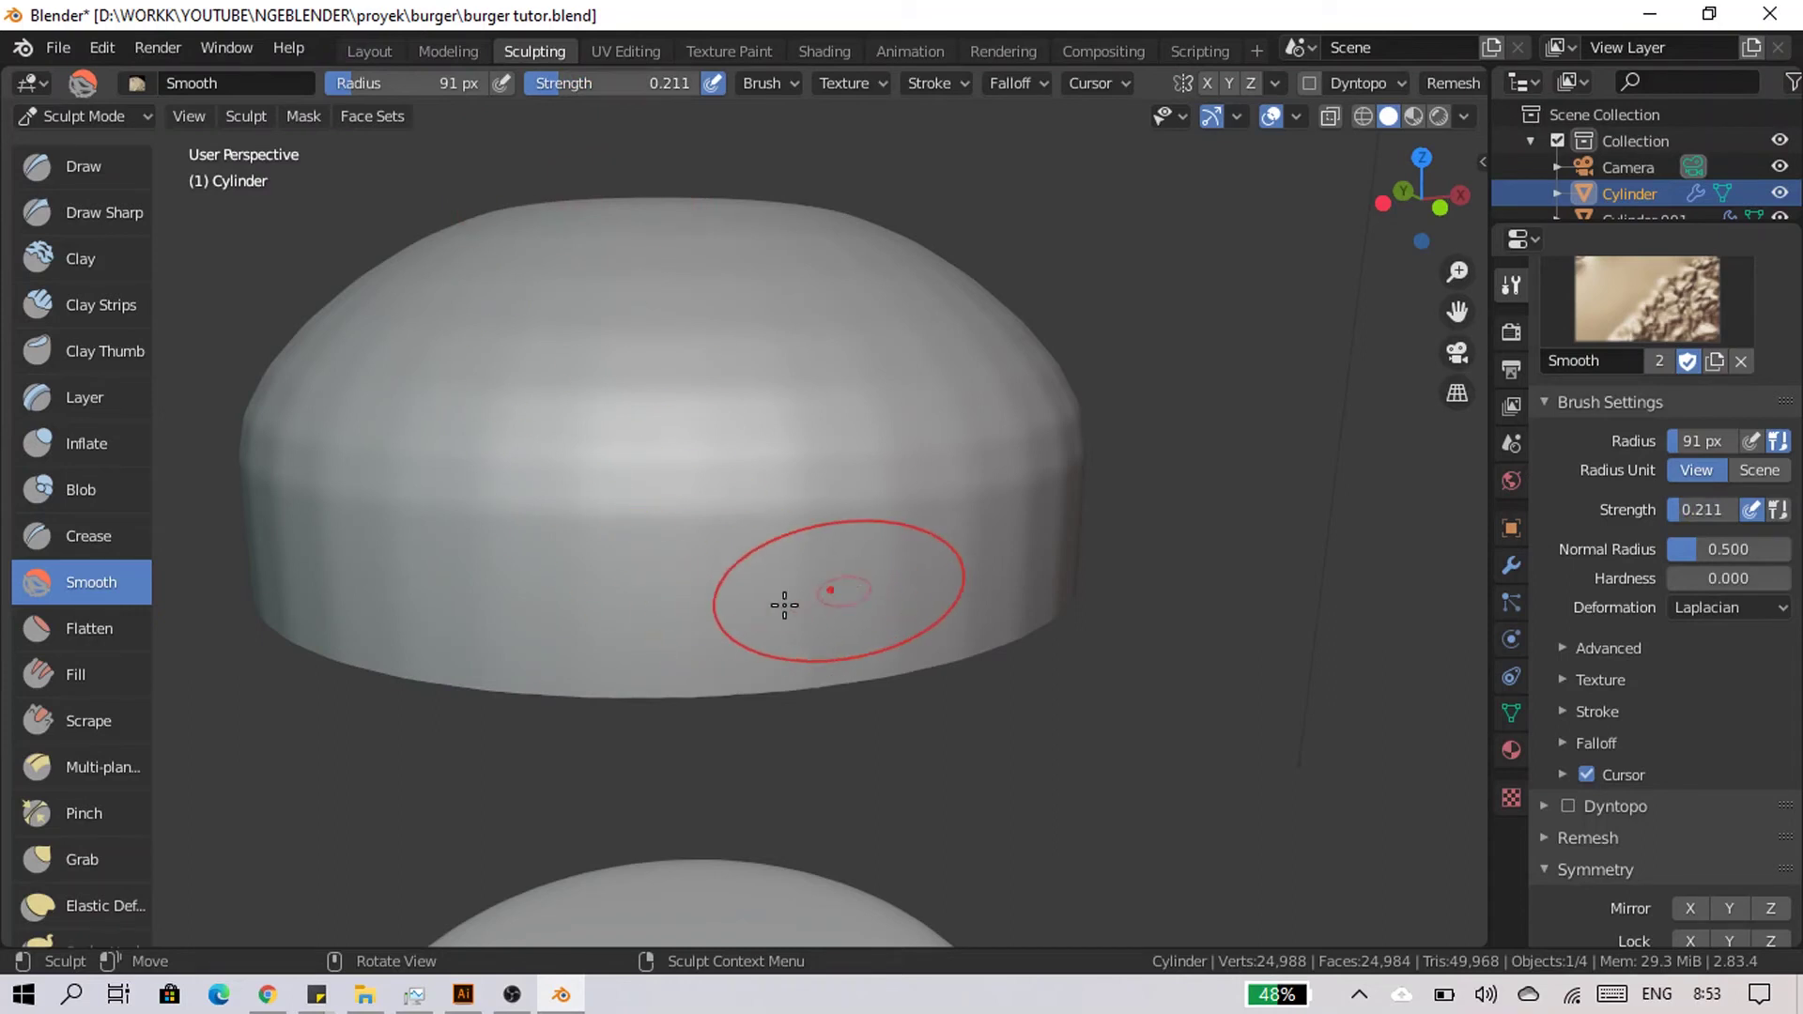
Smooth the dome's surface with strokes from several angles.
left_click_drag(805, 595, 774, 531)
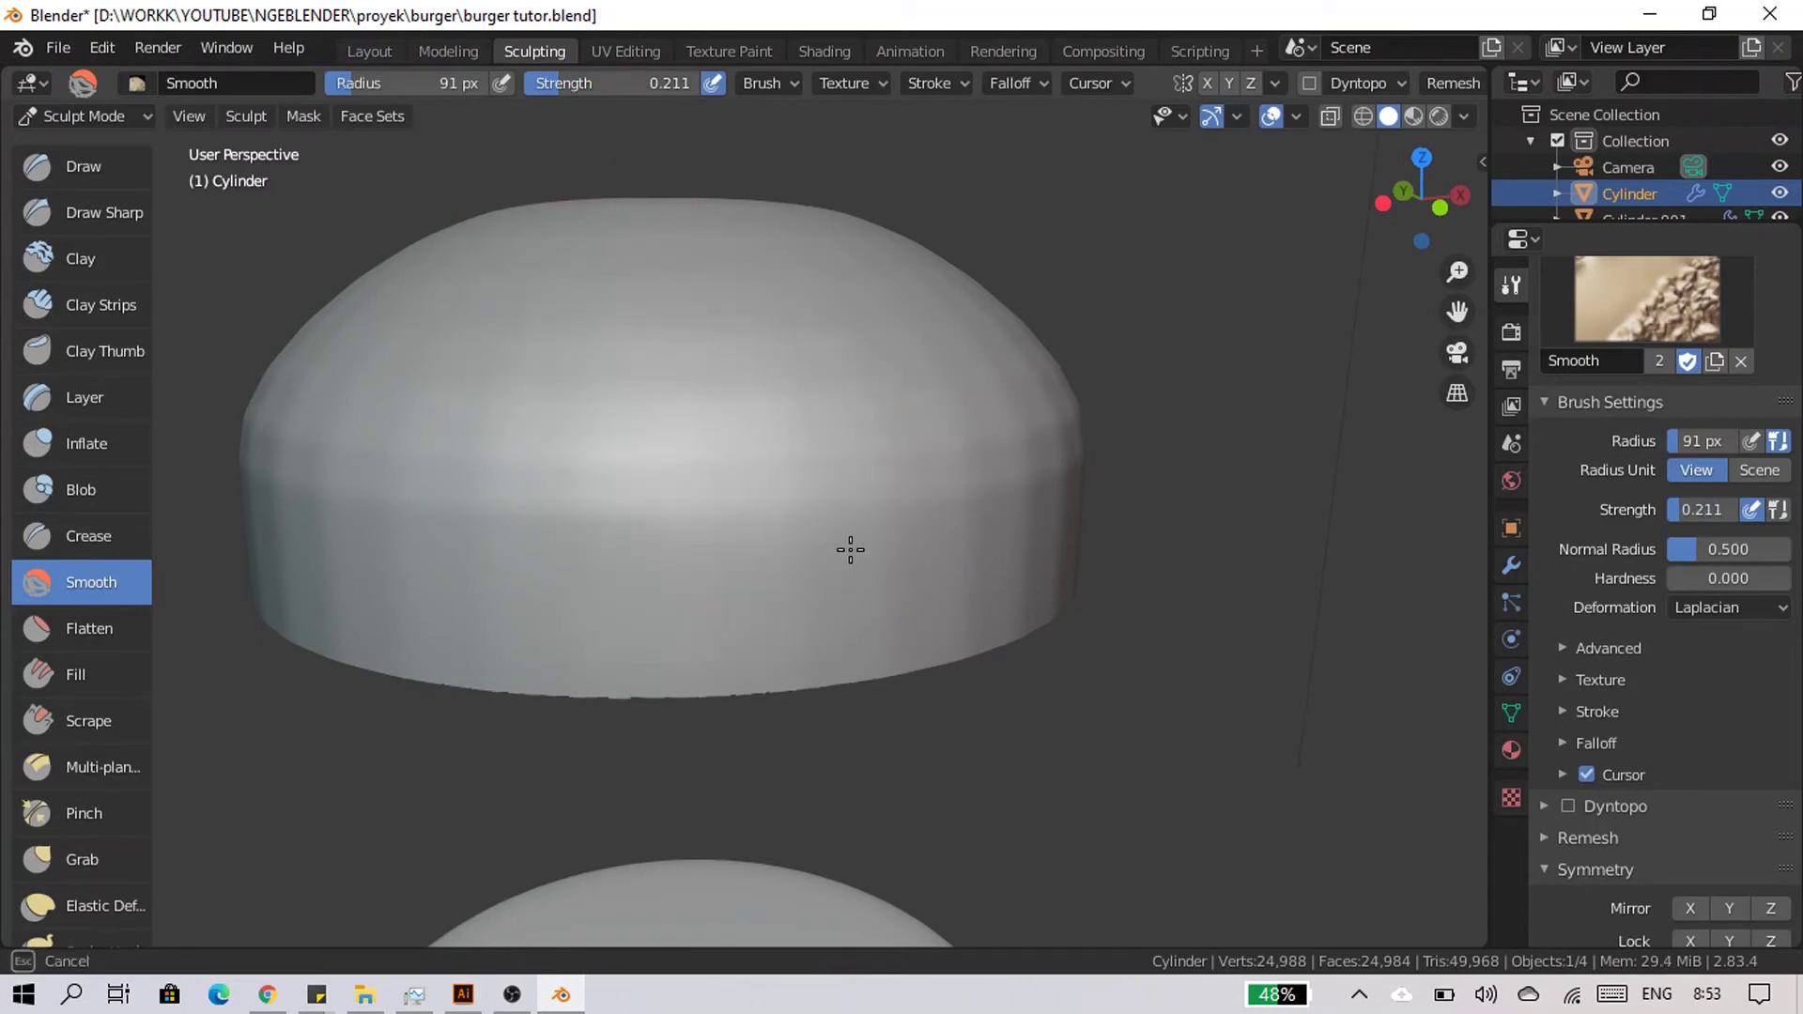
middle_click_drag(850, 549, 641, 512)
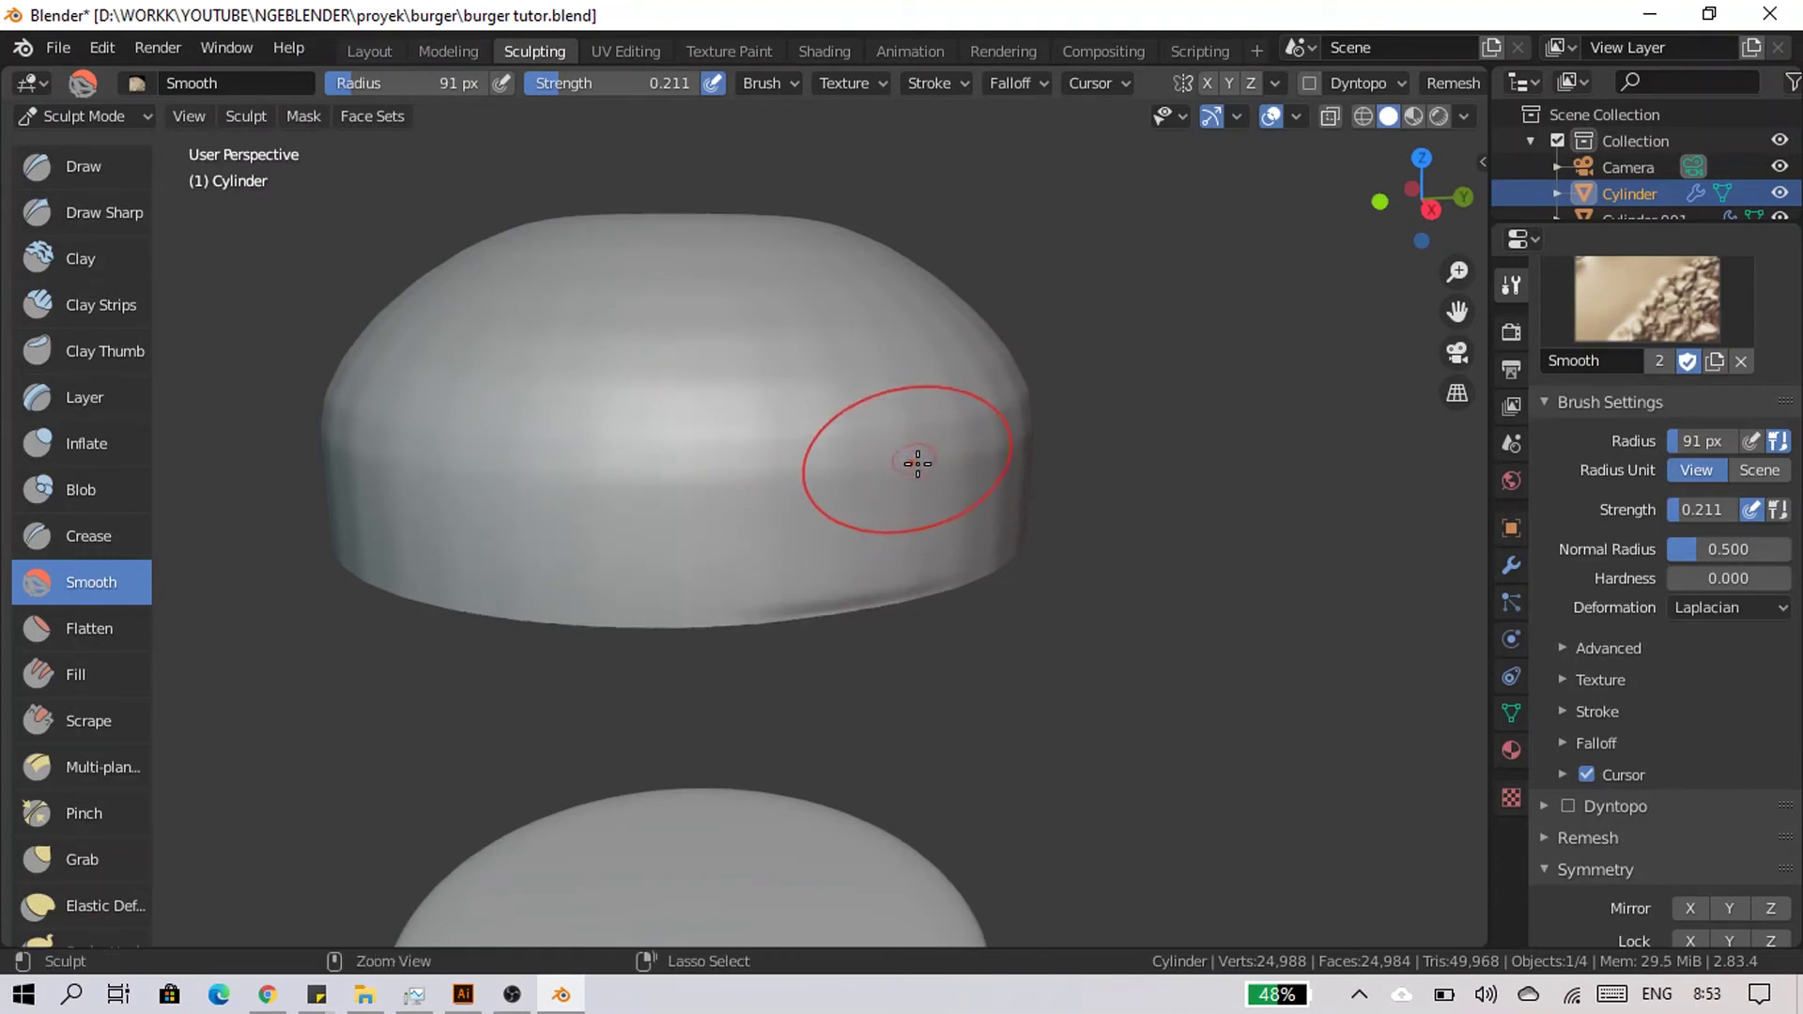
left_click_drag(934, 491, 689, 464)
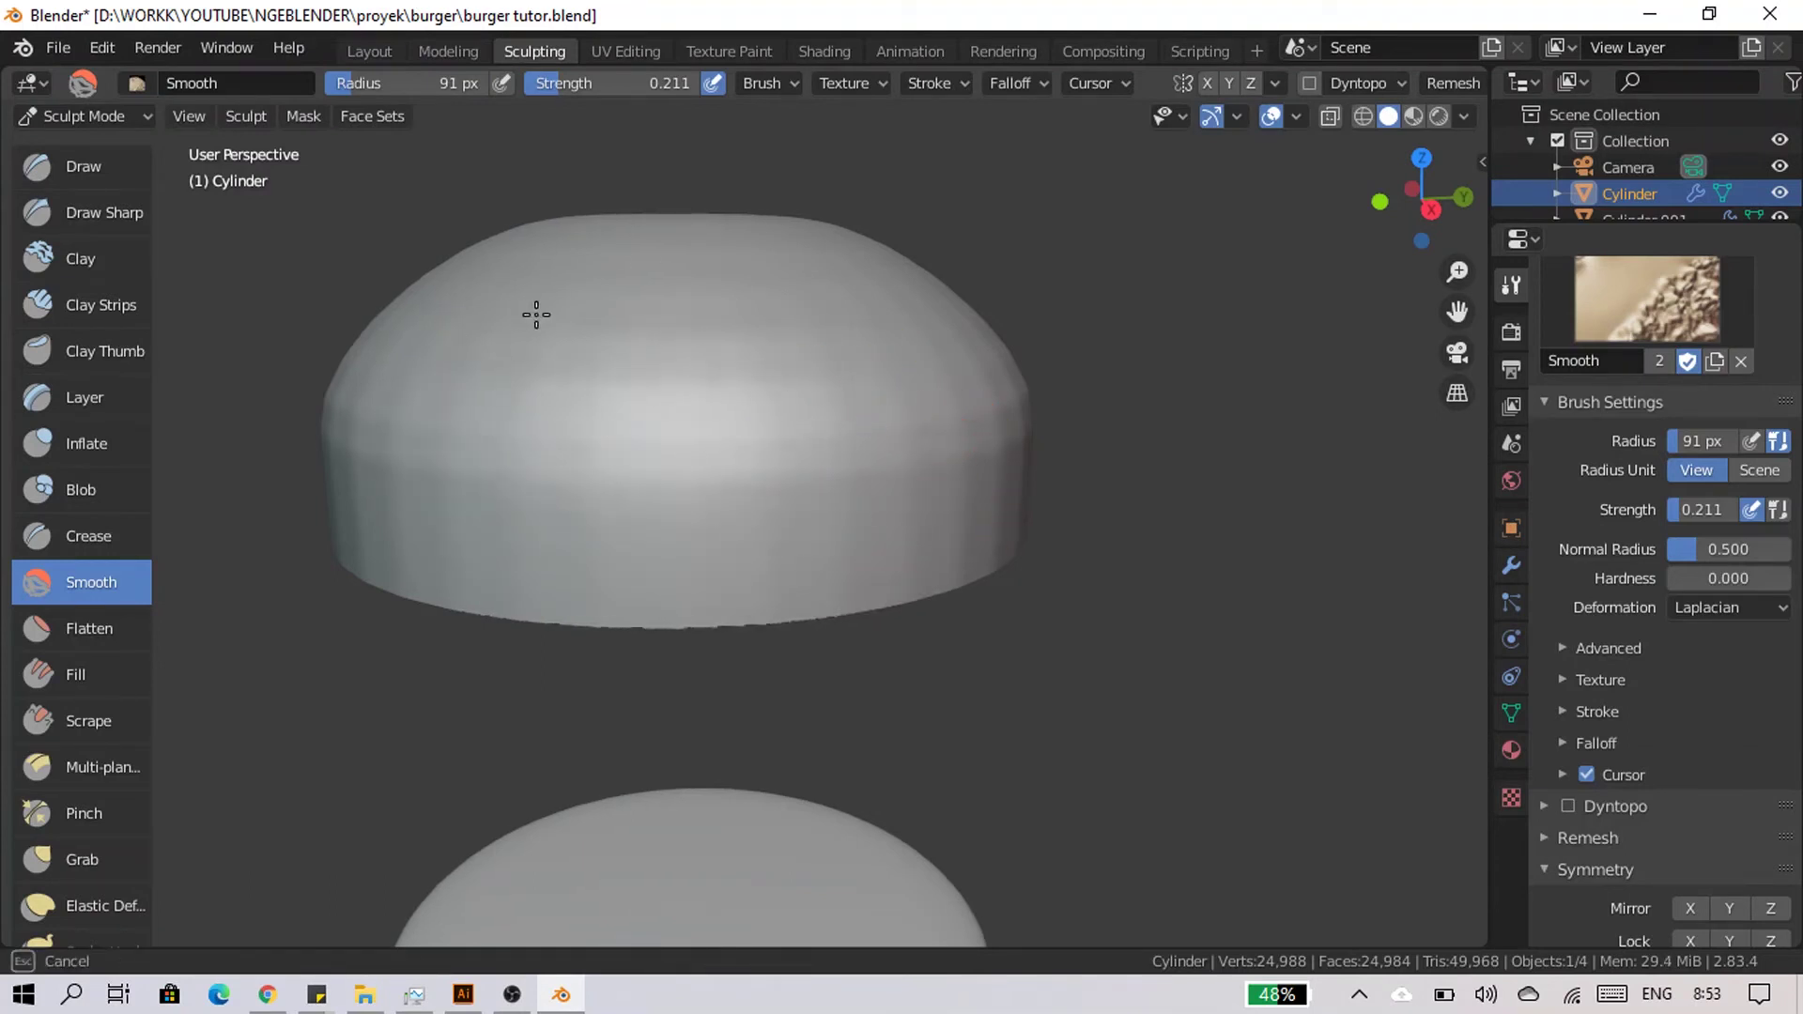
left_click_drag(533, 385, 495, 435)
middle_click_drag(495, 435, 616, 479)
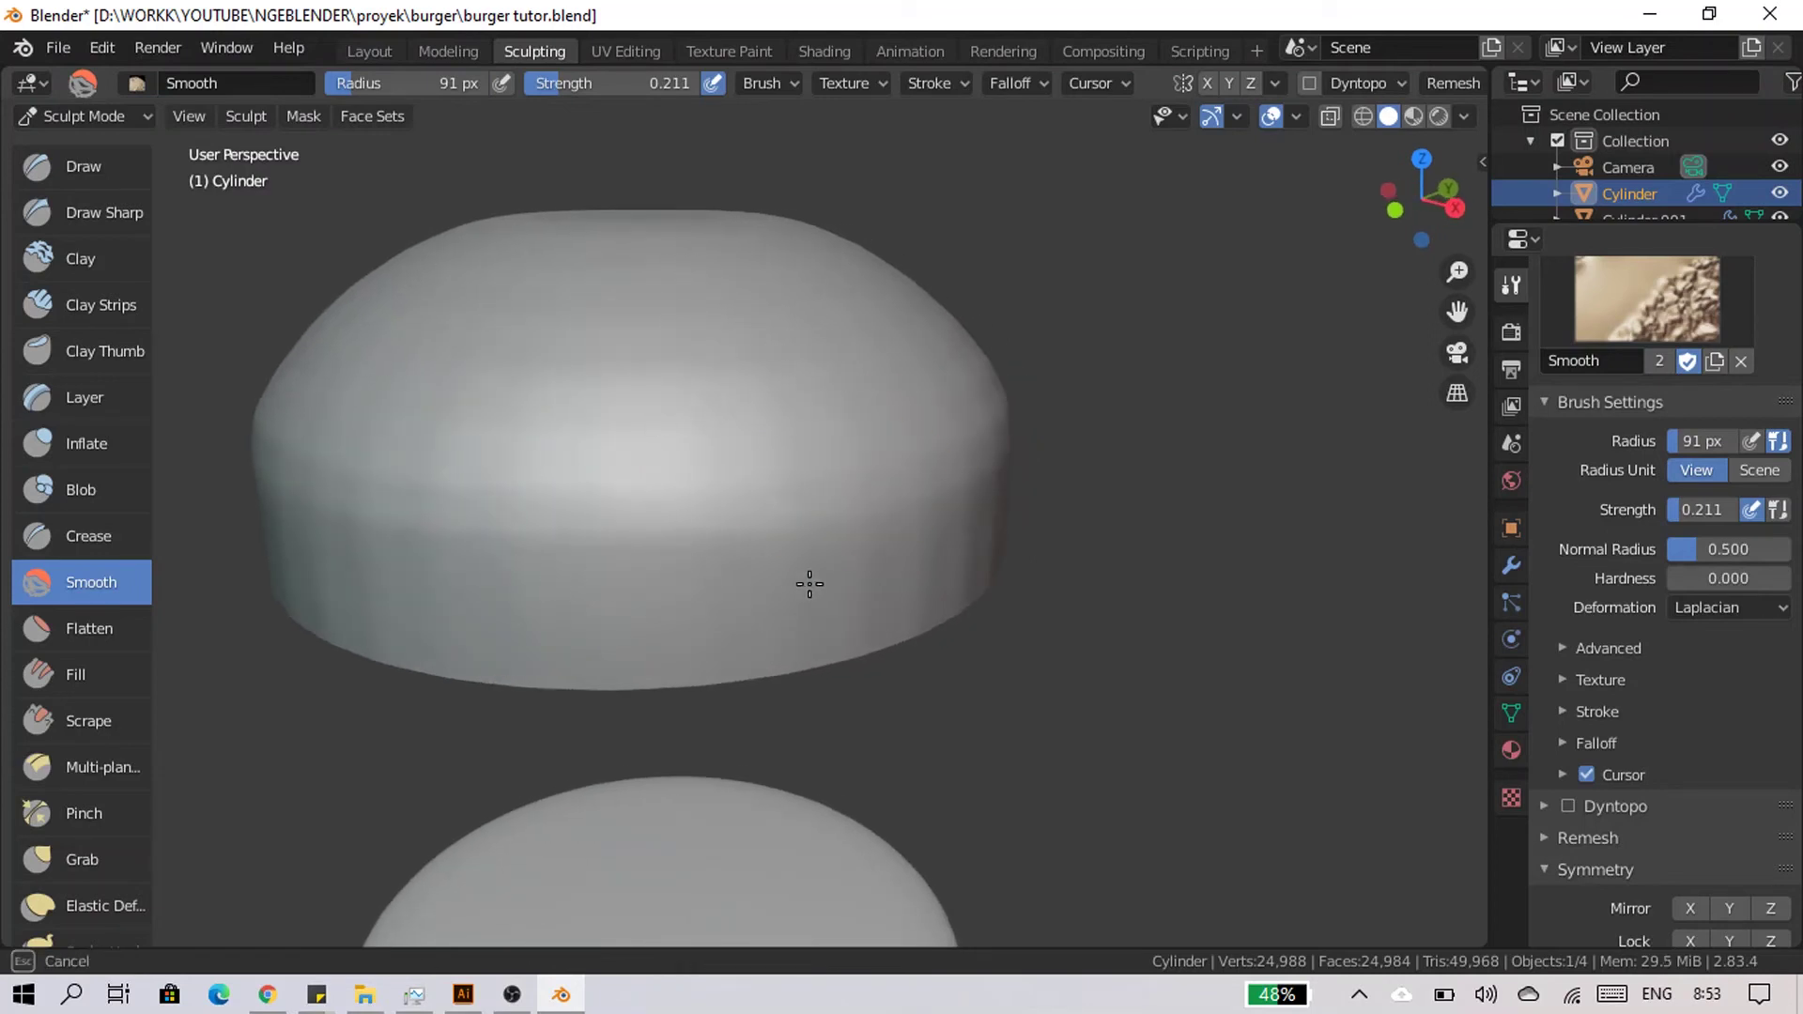
mouse_move(810, 584)
middle_mouse_down()
mouse_move(676, 612)
mouse_move(589, 585)
mouse_move(809, 622)
middle_mouse_up()
left_click_drag(809, 621, 608, 600)
middle_click_drag(554, 655, 716, 656)
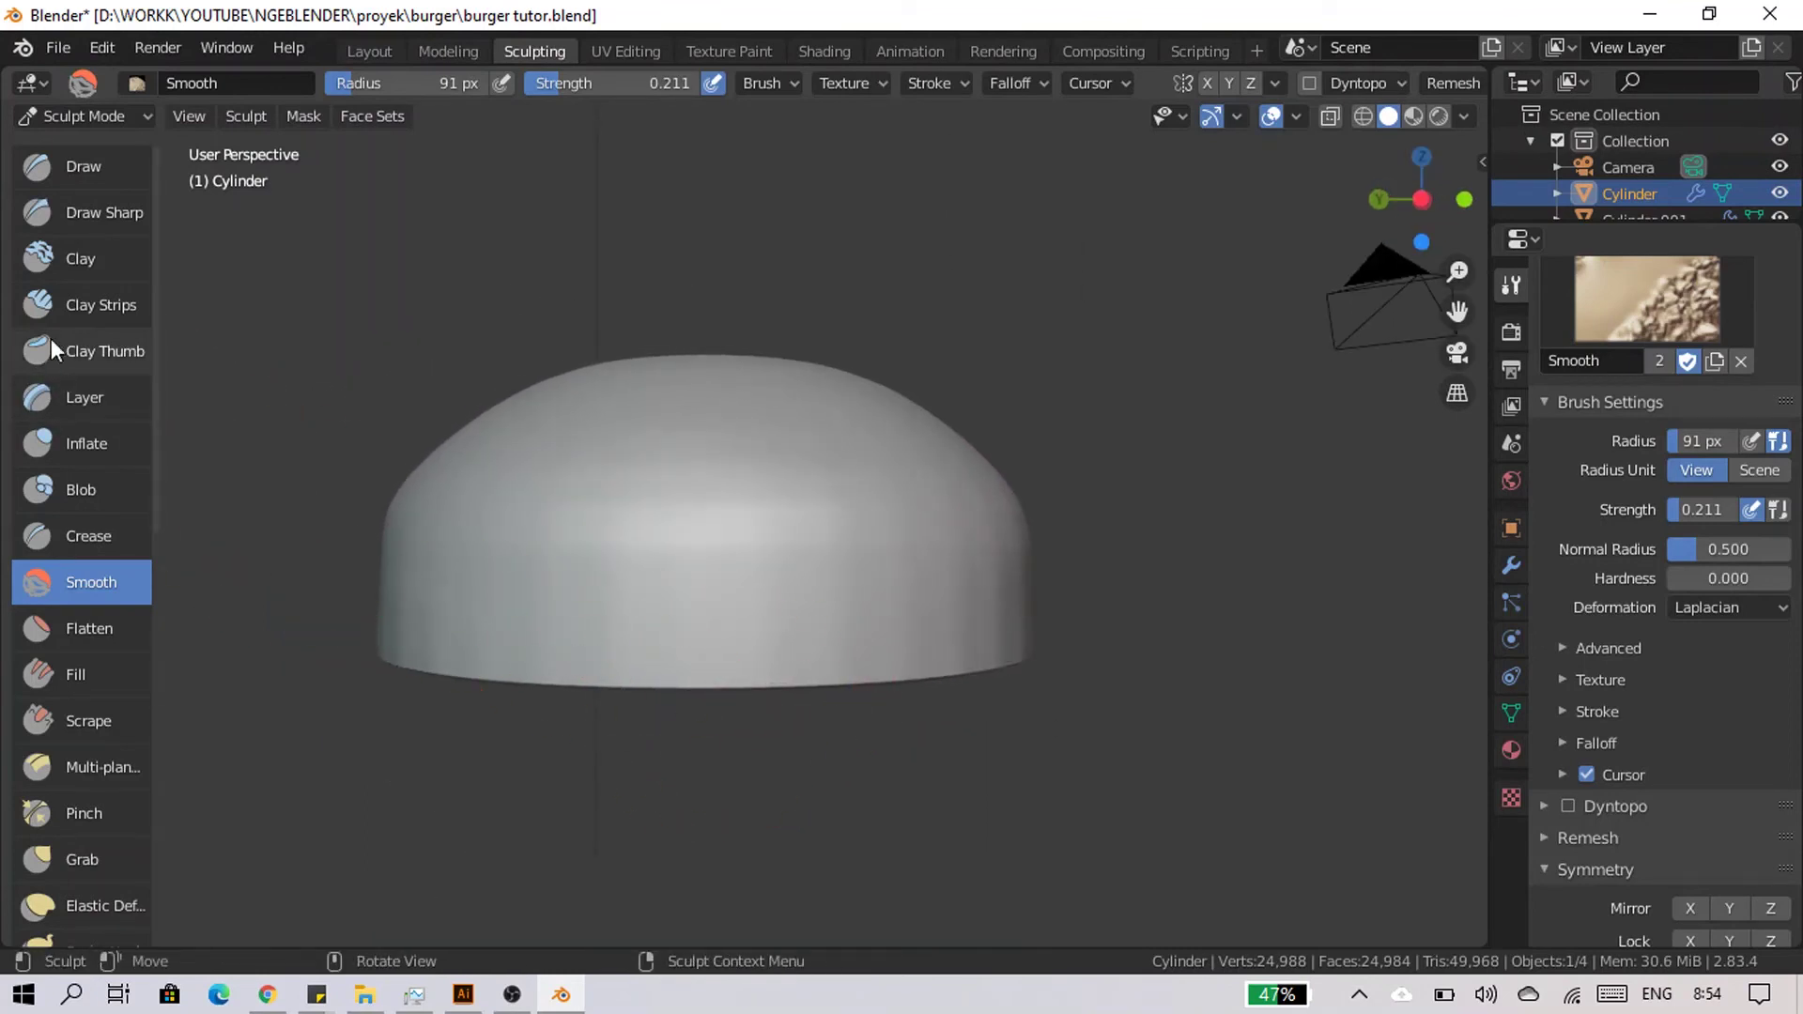
Switch to the Draw brush with a low 0.226 strength.
left_click(69, 183)
middle_click_drag(828, 481, 853, 531)
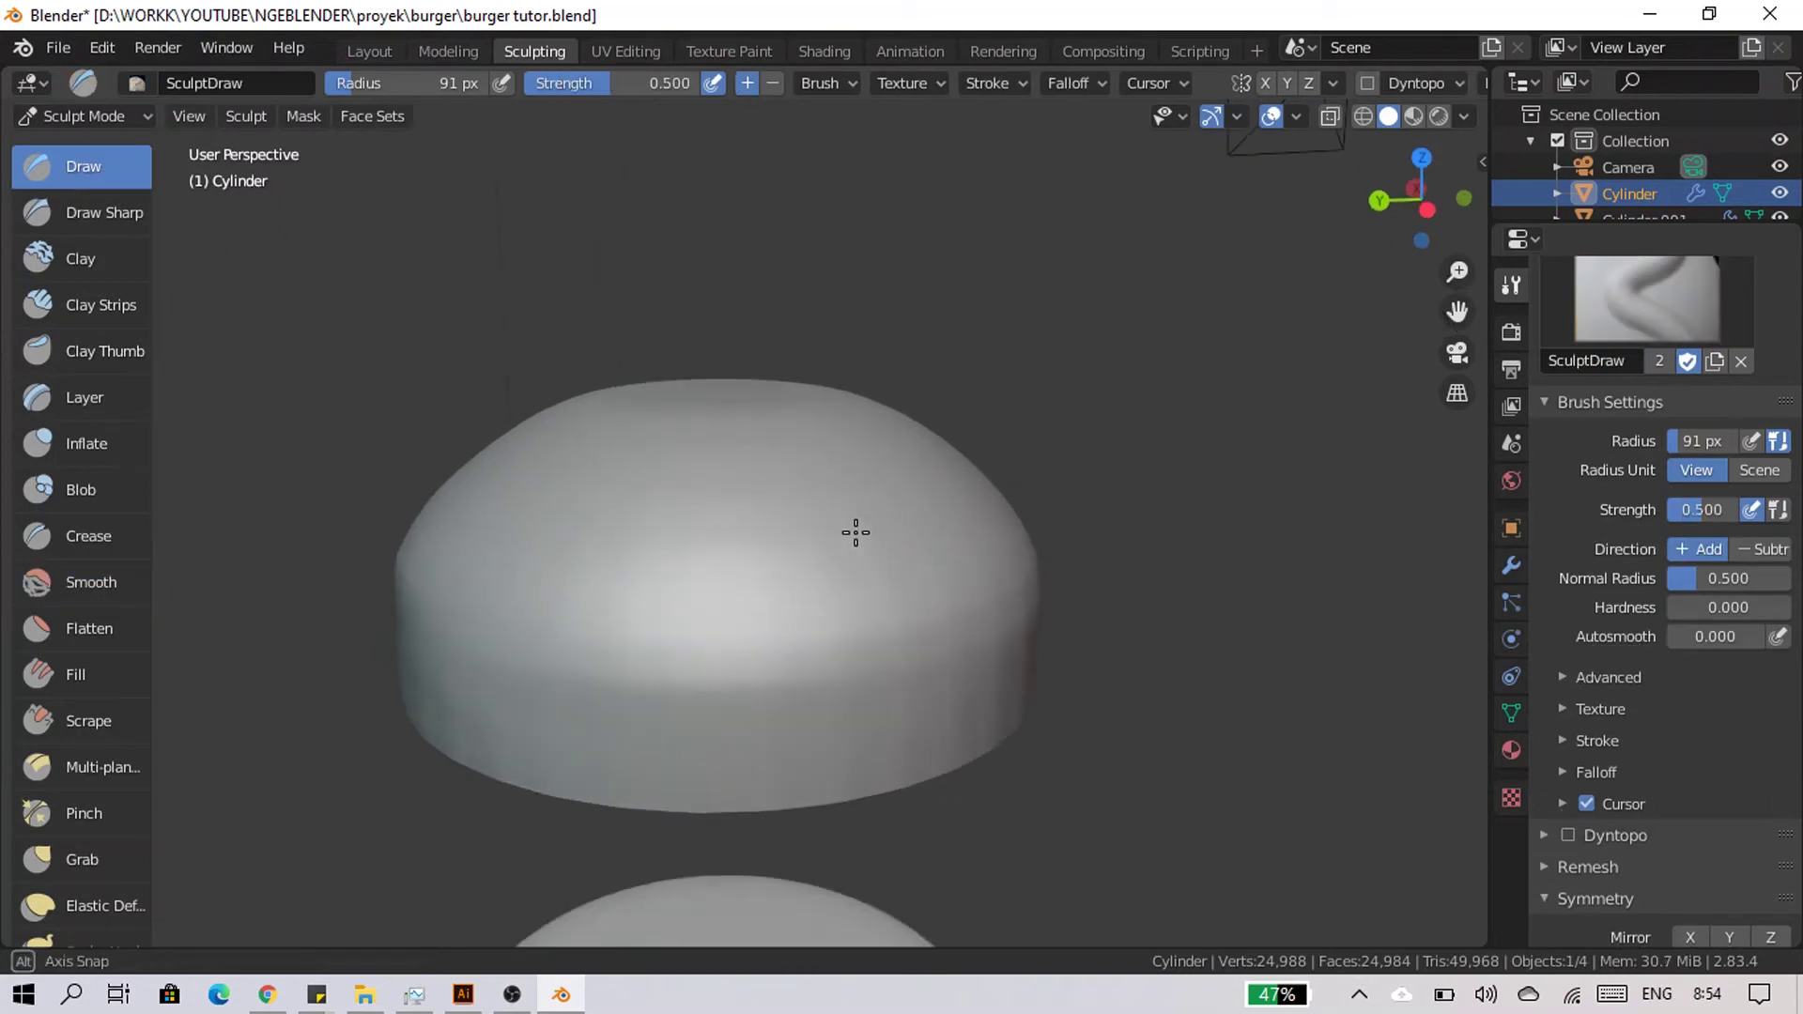
scroll(899, 552, "up", 3)
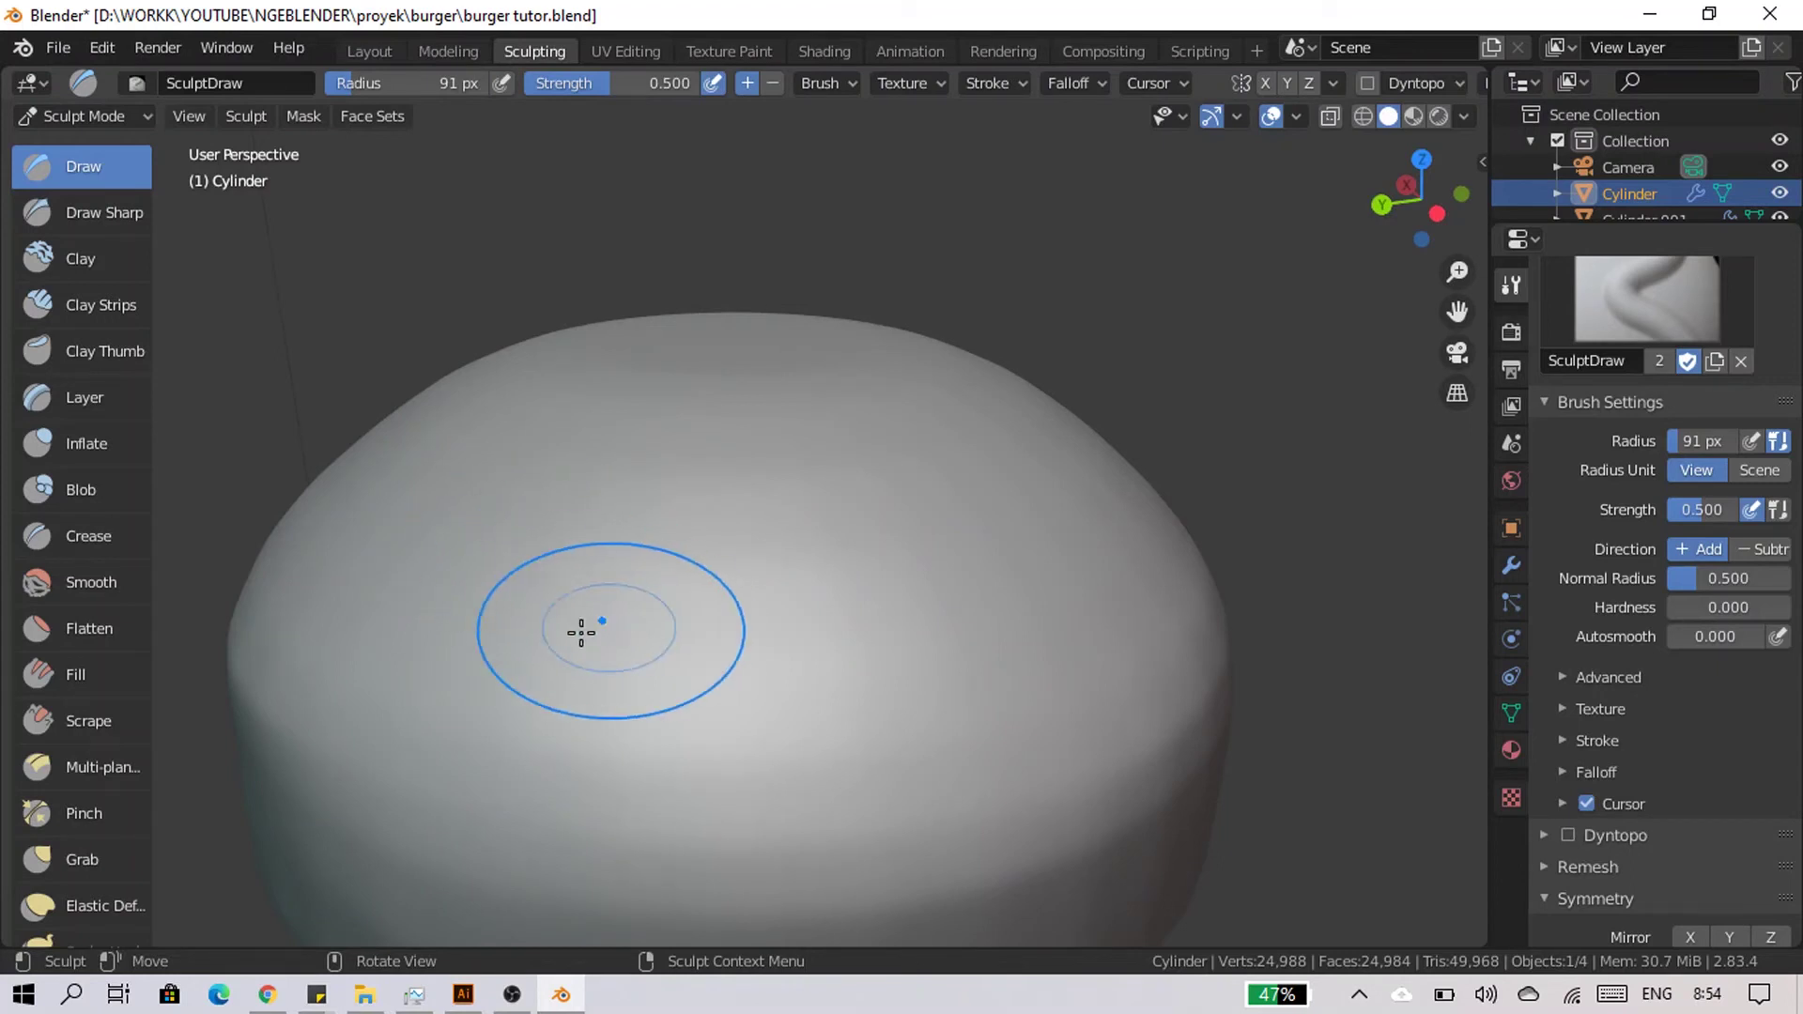
scroll(583, 634, "down", 3)
scroll(577, 643, "down", 2)
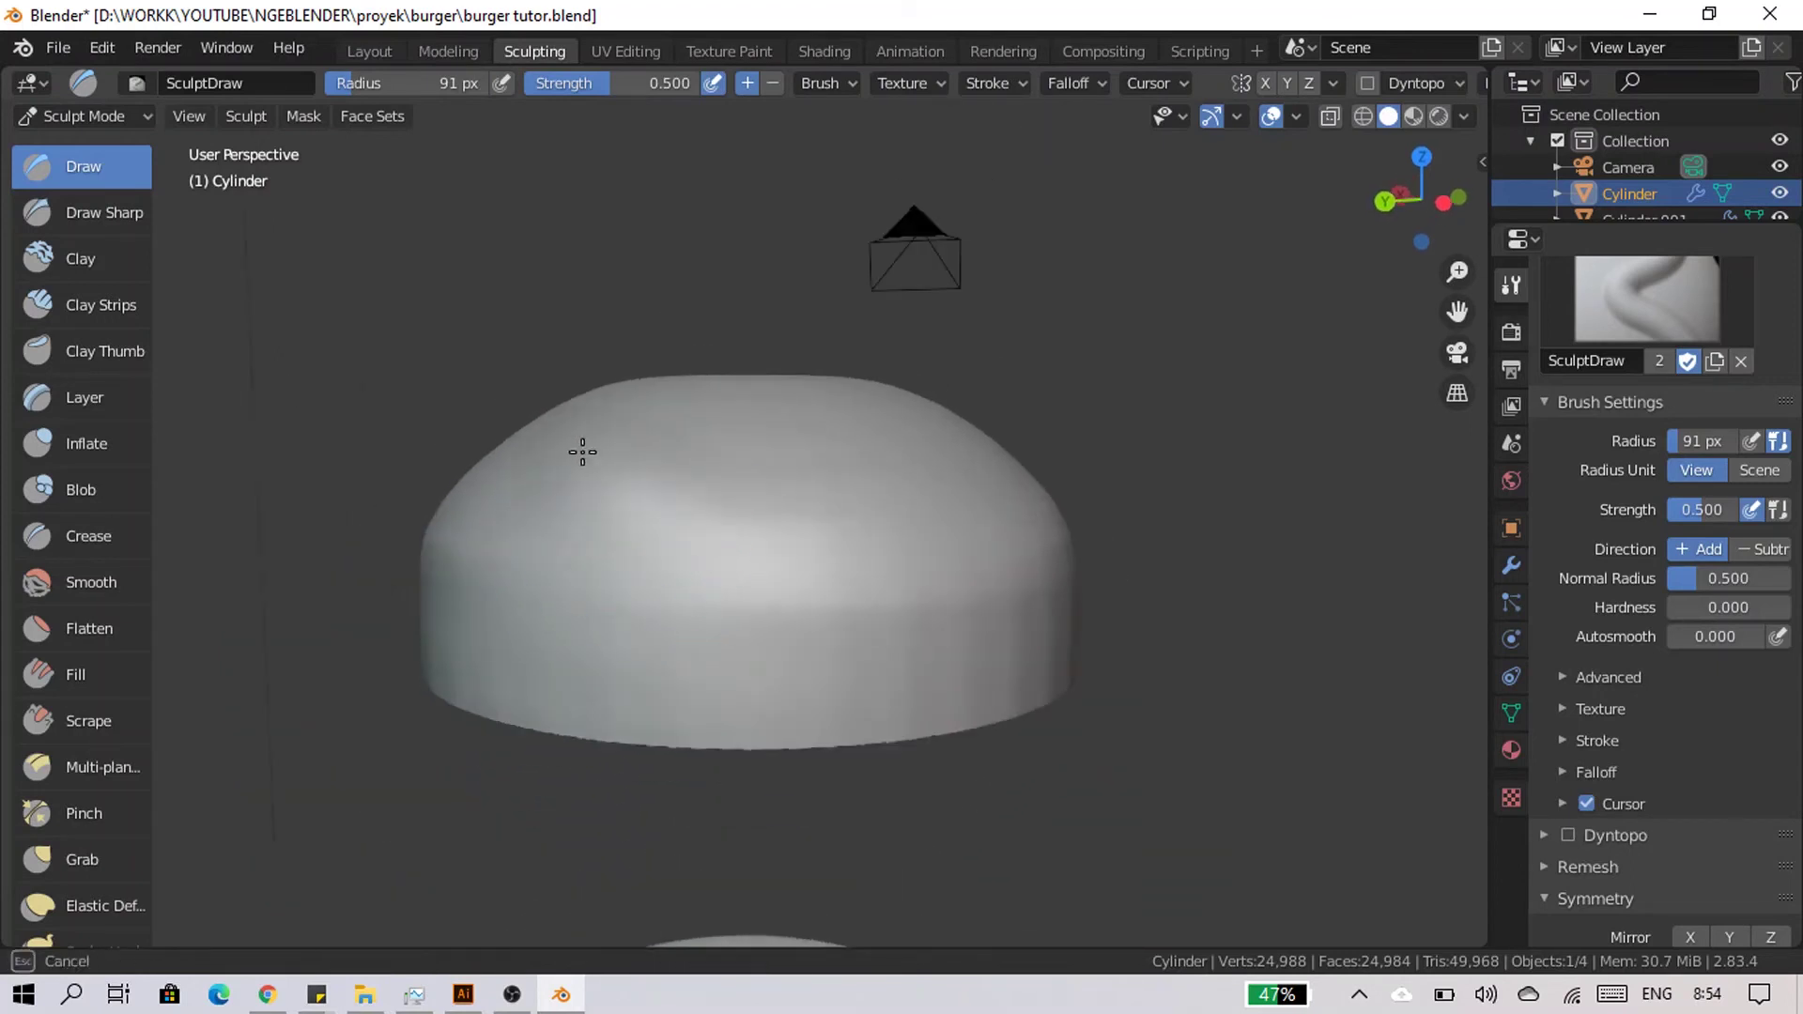
middle_click_drag(797, 523, 818, 520)
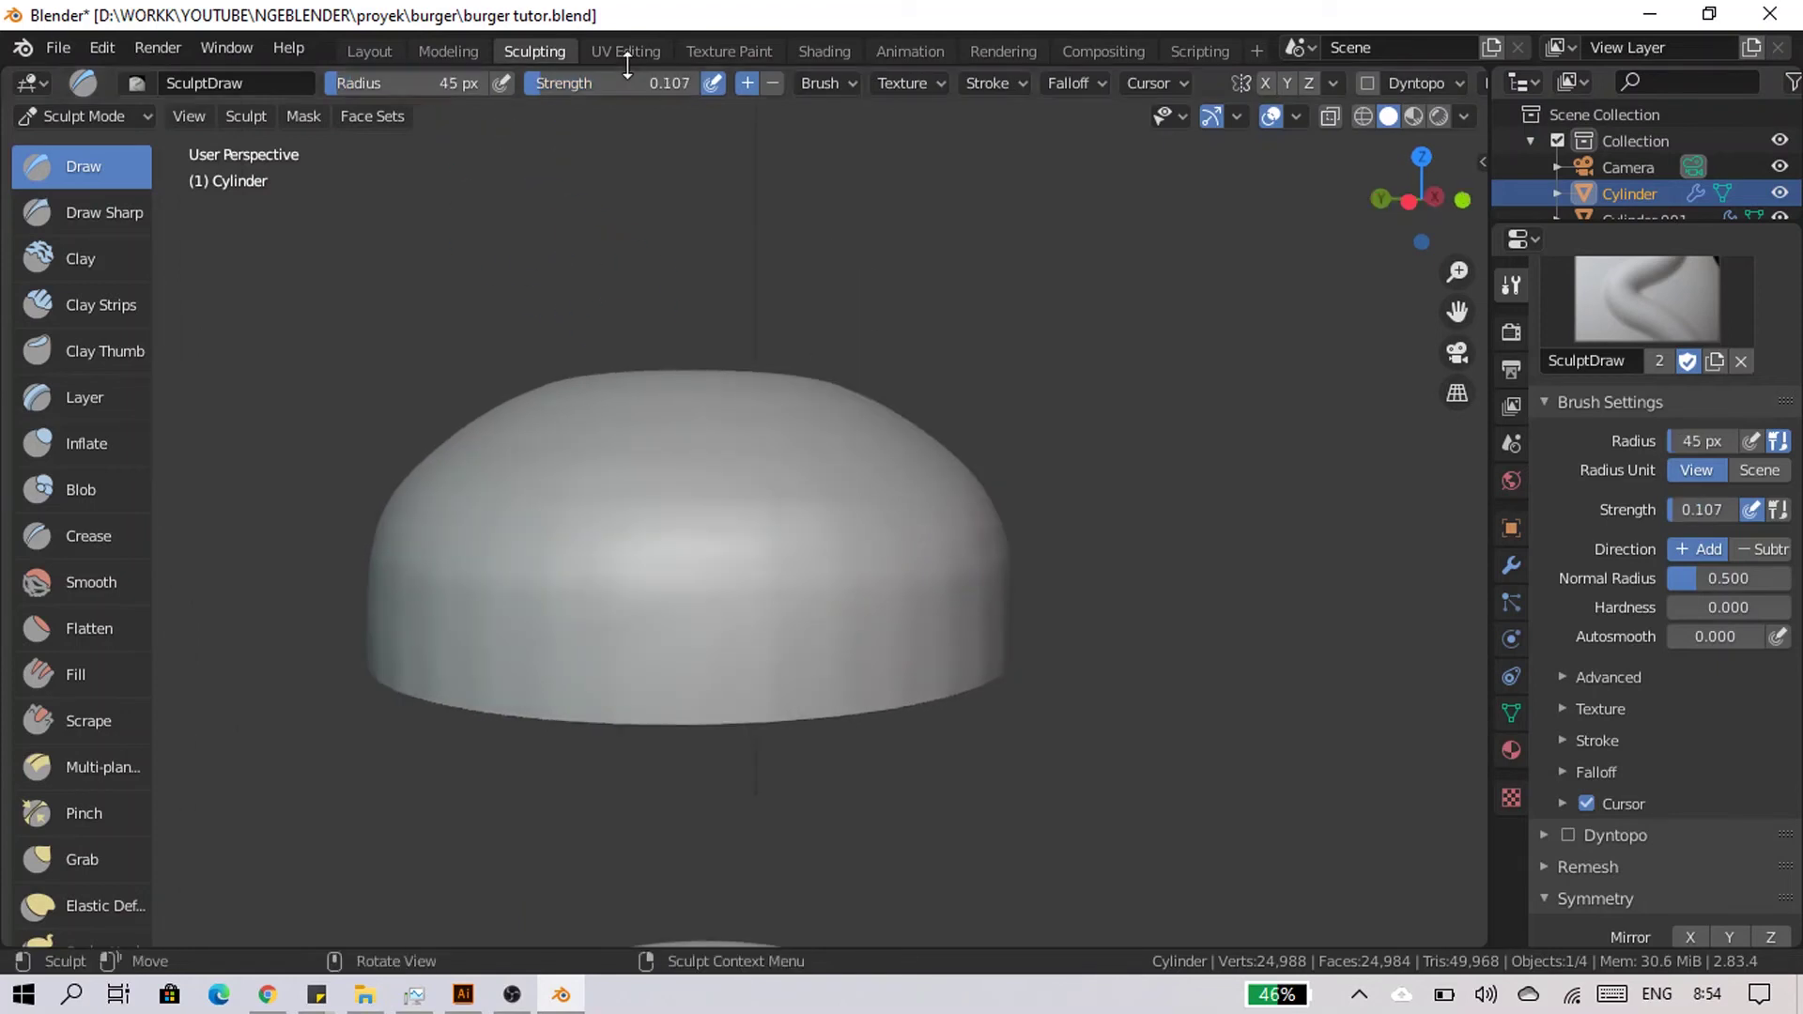
left_click_drag(611, 83, 625, 82)
Dab gentle irregular bumps across the dome with the brush enlarged to 67 px.
mouse_move(429, 554)
left_mouse_down()
mouse_move(429, 517)
mouse_move(817, 616)
left_mouse_up()
mouse_move(623, 576)
middle_mouse_down()
mouse_move(628, 546)
mouse_move(612, 609)
mouse_move(539, 527)
mouse_move(523, 232)
middle_mouse_up()
key("bracketright")
key("bracketright")
scroll(539, 528, "up", 2)
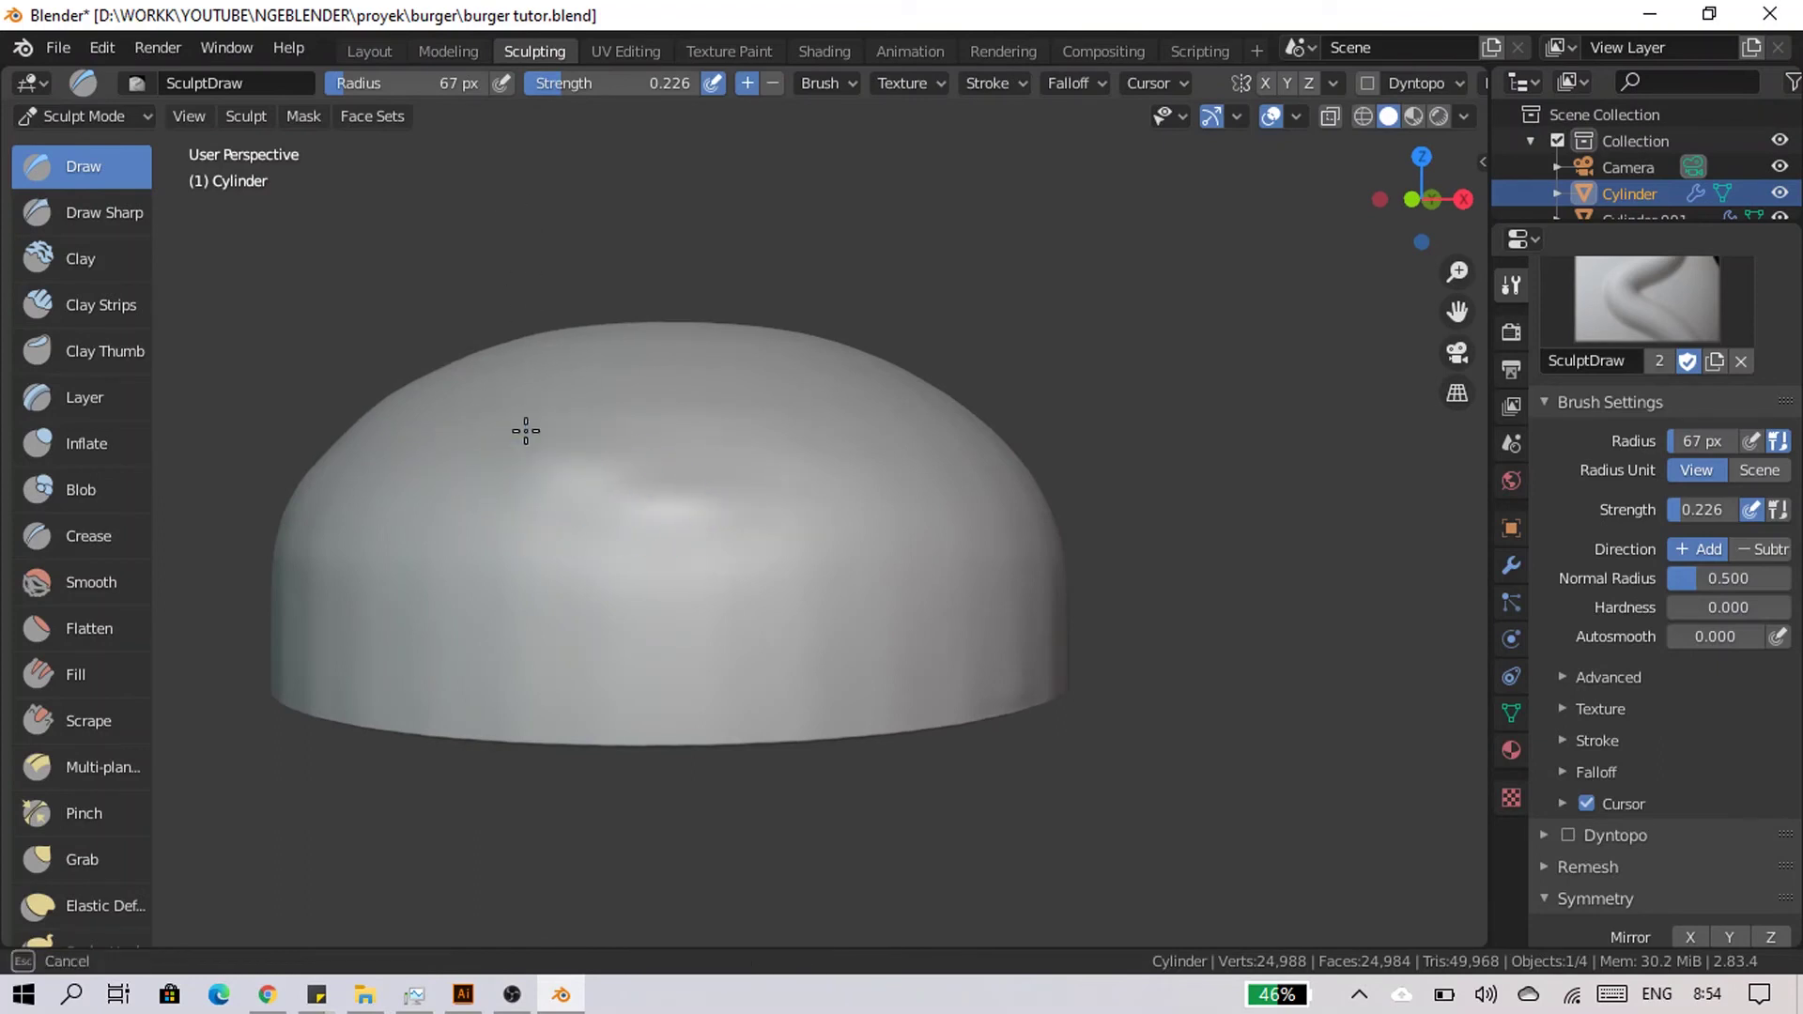
mouse_move(688, 434)
middle_mouse_down()
mouse_move(760, 516)
mouse_move(636, 423)
middle_mouse_up()
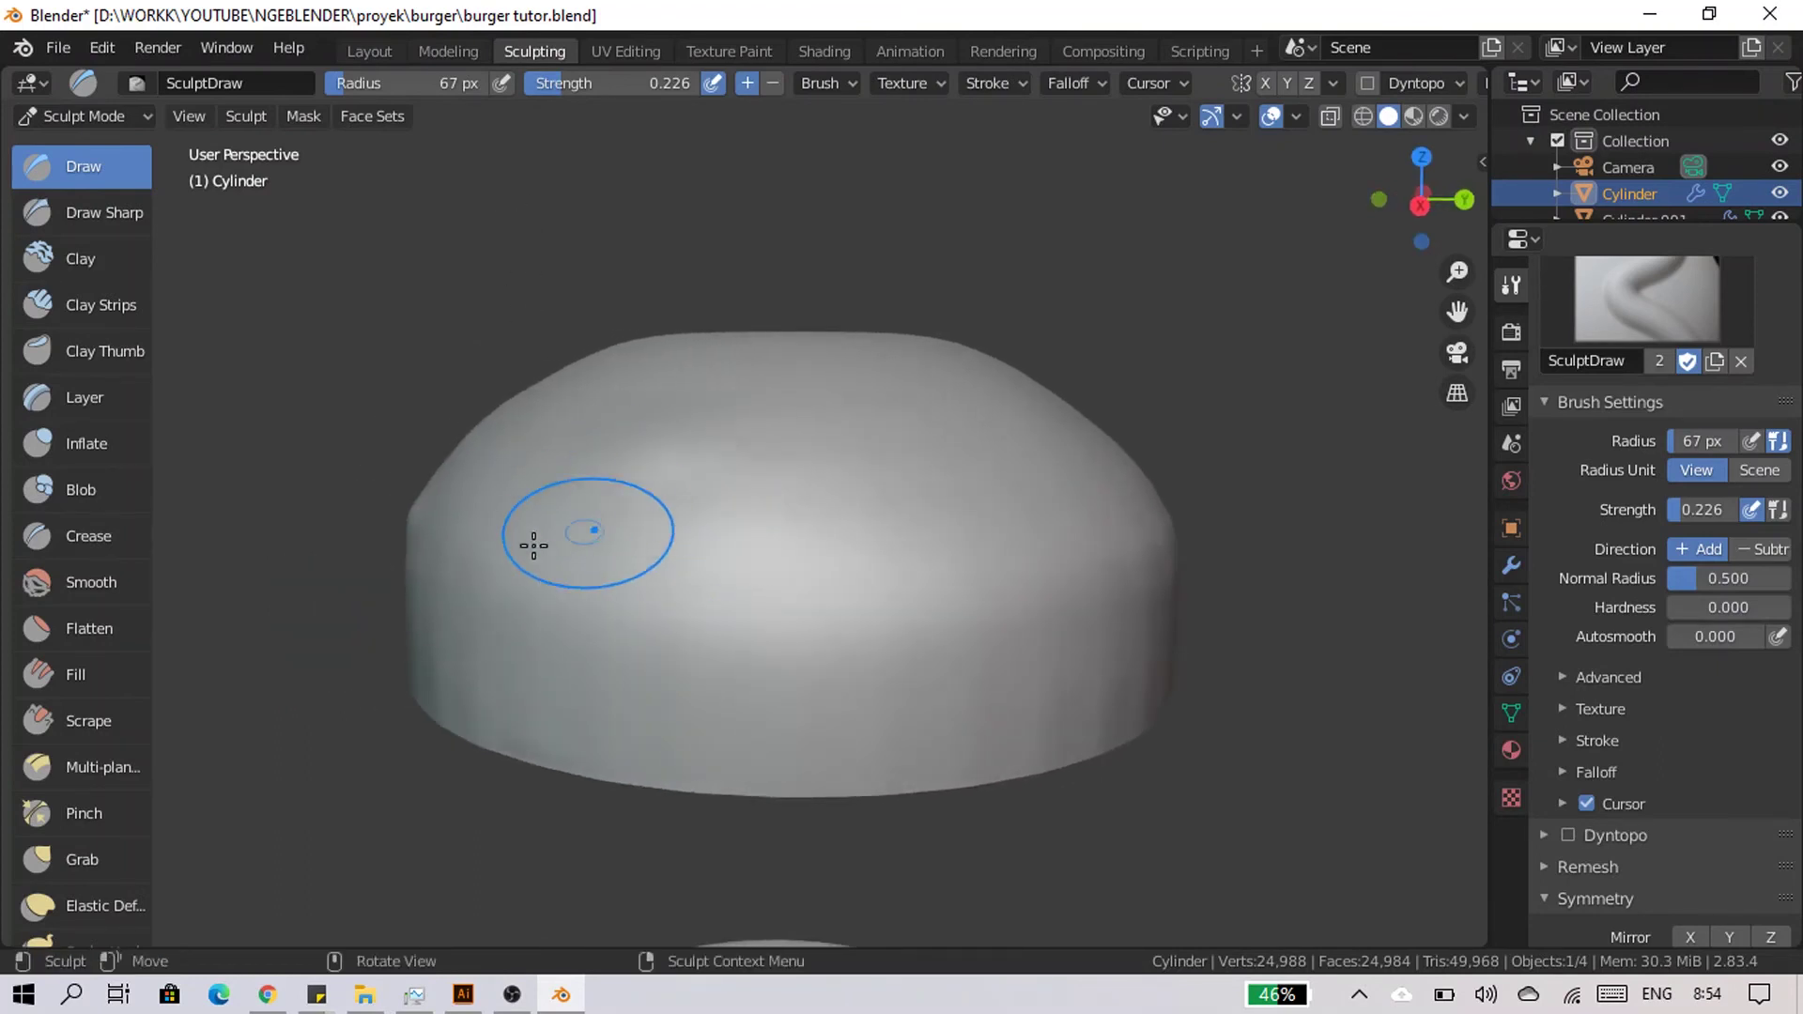
middle_click_drag(535, 539, 546, 574)
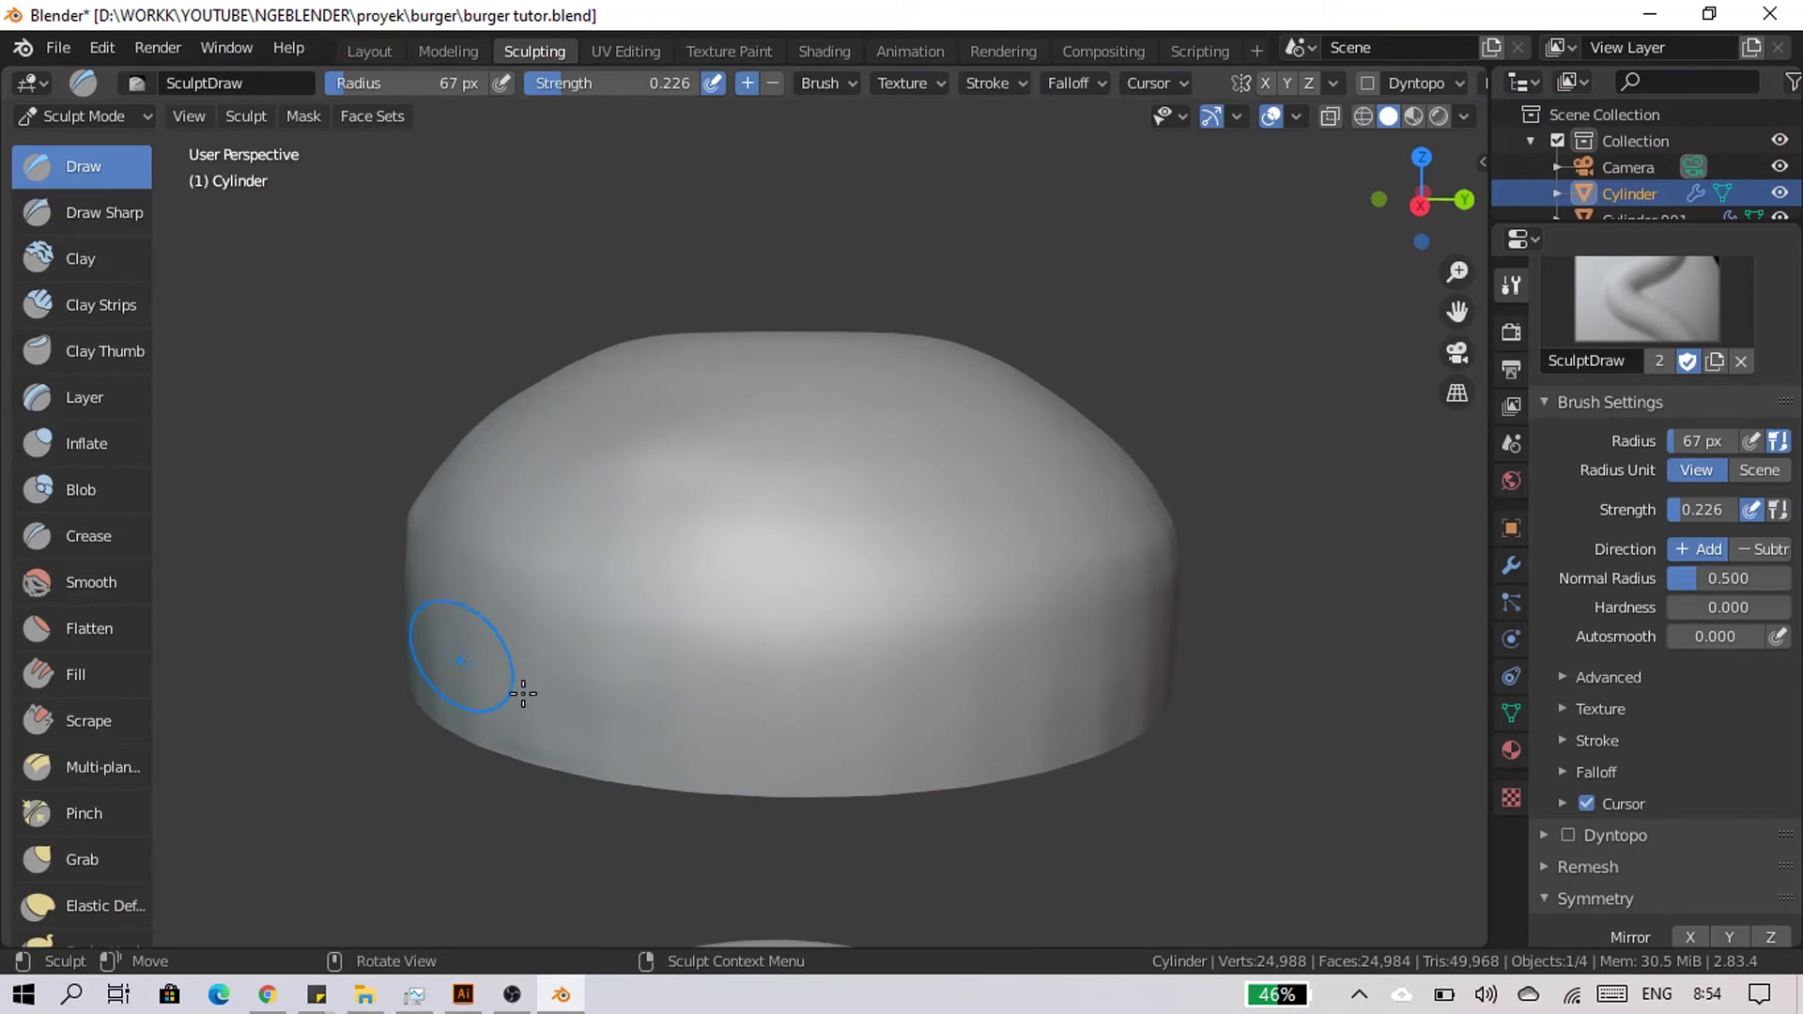
mouse_move(983, 716)
middle_mouse_down()
mouse_move(1014, 592)
mouse_move(849, 552)
mouse_move(765, 596)
mouse_move(805, 672)
middle_mouse_up()
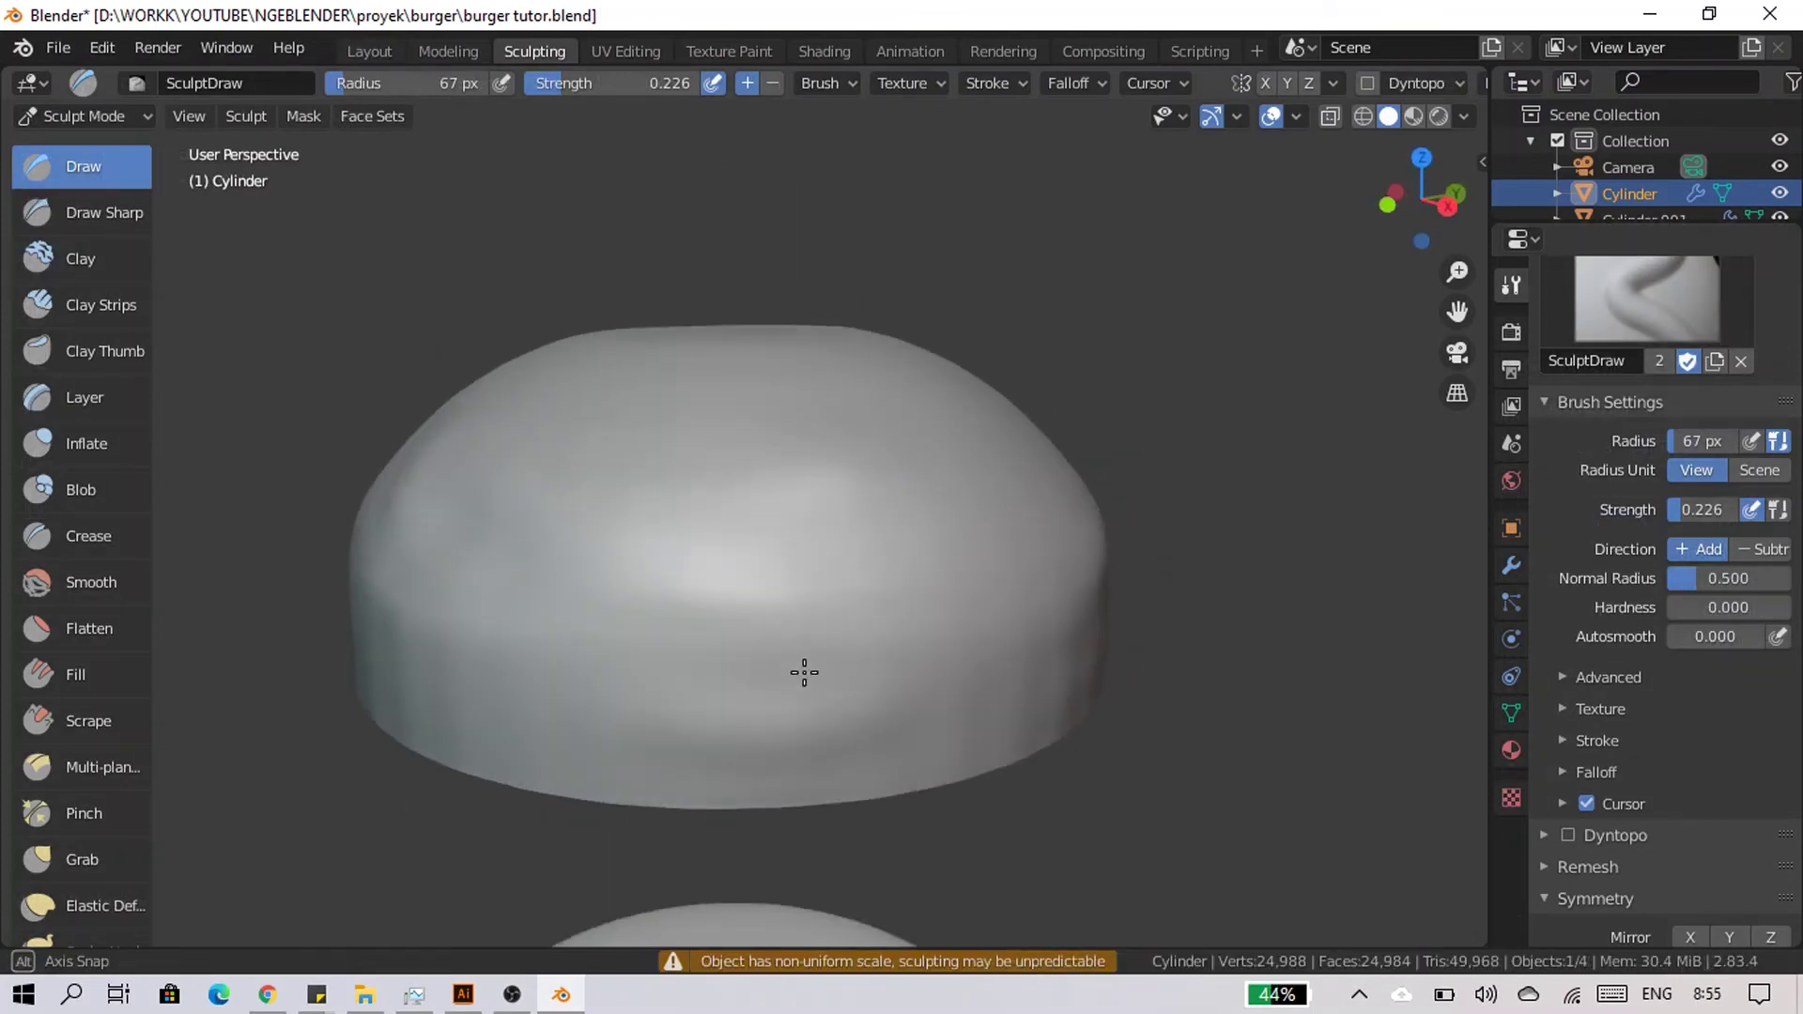
In the Layout workspace, select the top bun's flat bottom face in Edit Mode.
left_click(379, 53)
mouse_move(685, 301)
middle_mouse_down()
mouse_move(552, 342)
mouse_move(596, 410)
middle_mouse_up()
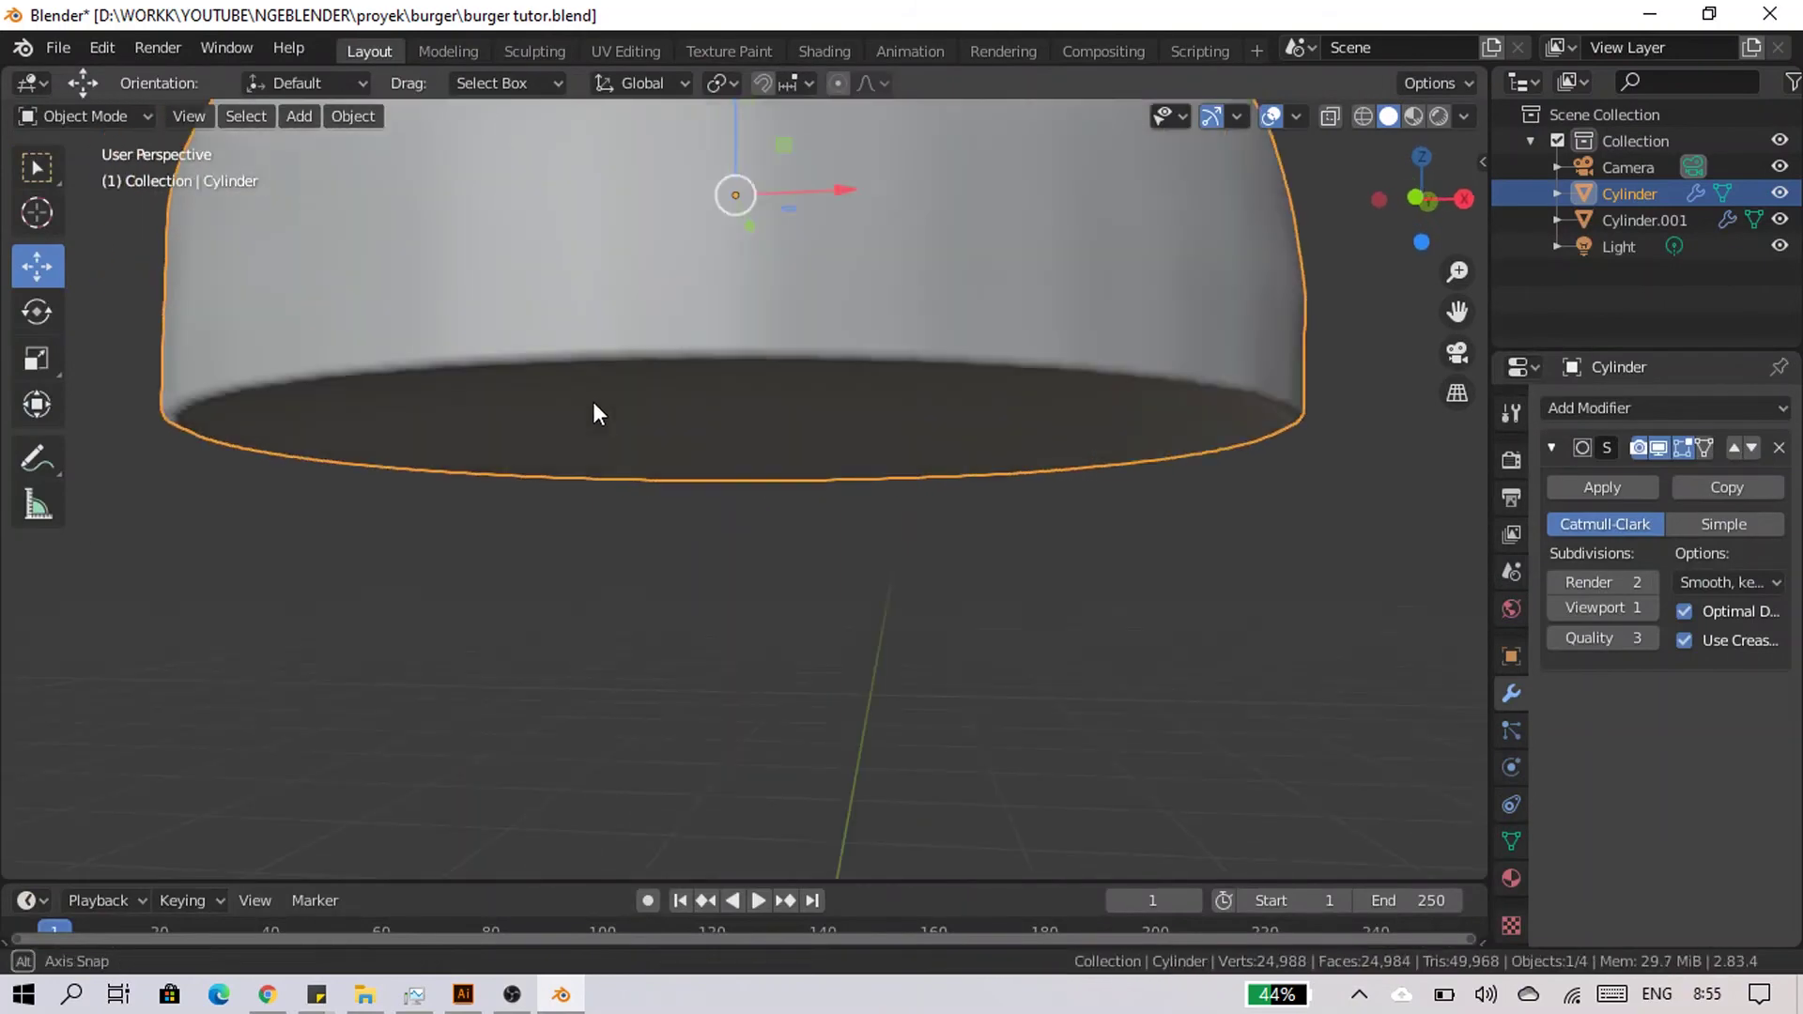
key("Tab")
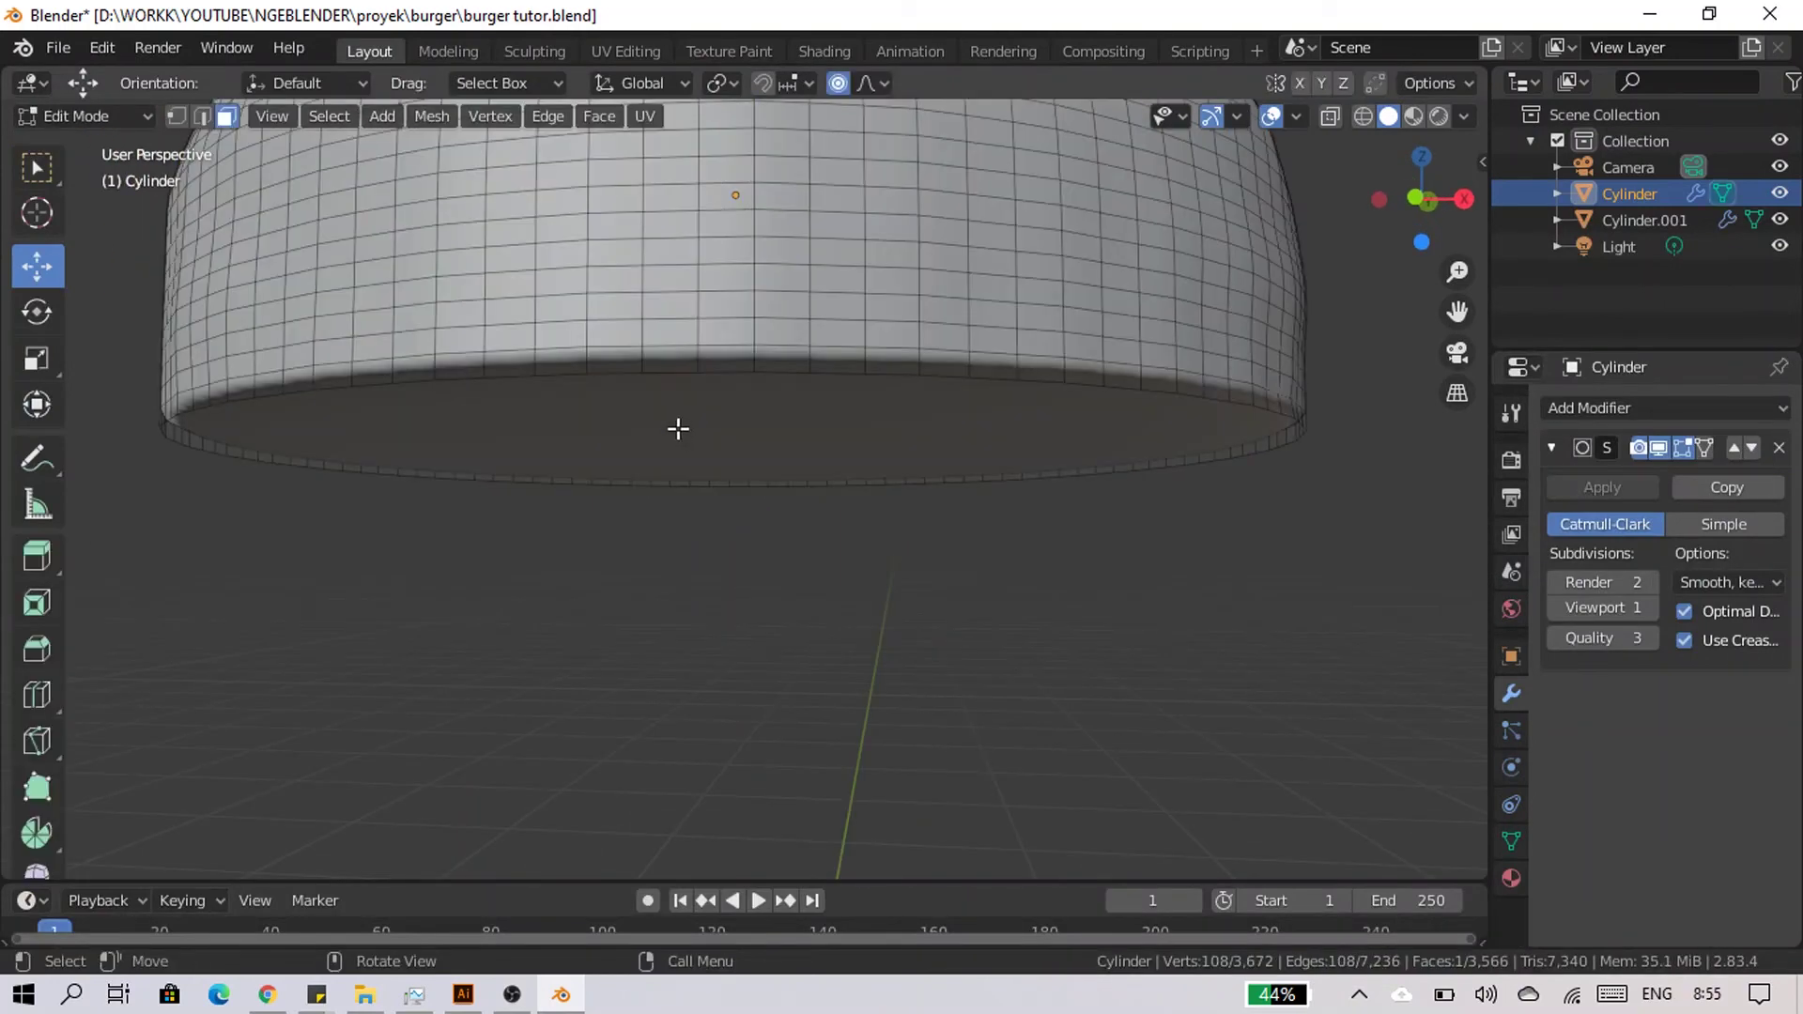
left_click(678, 428)
middle_click_drag(731, 433, 760, 457)
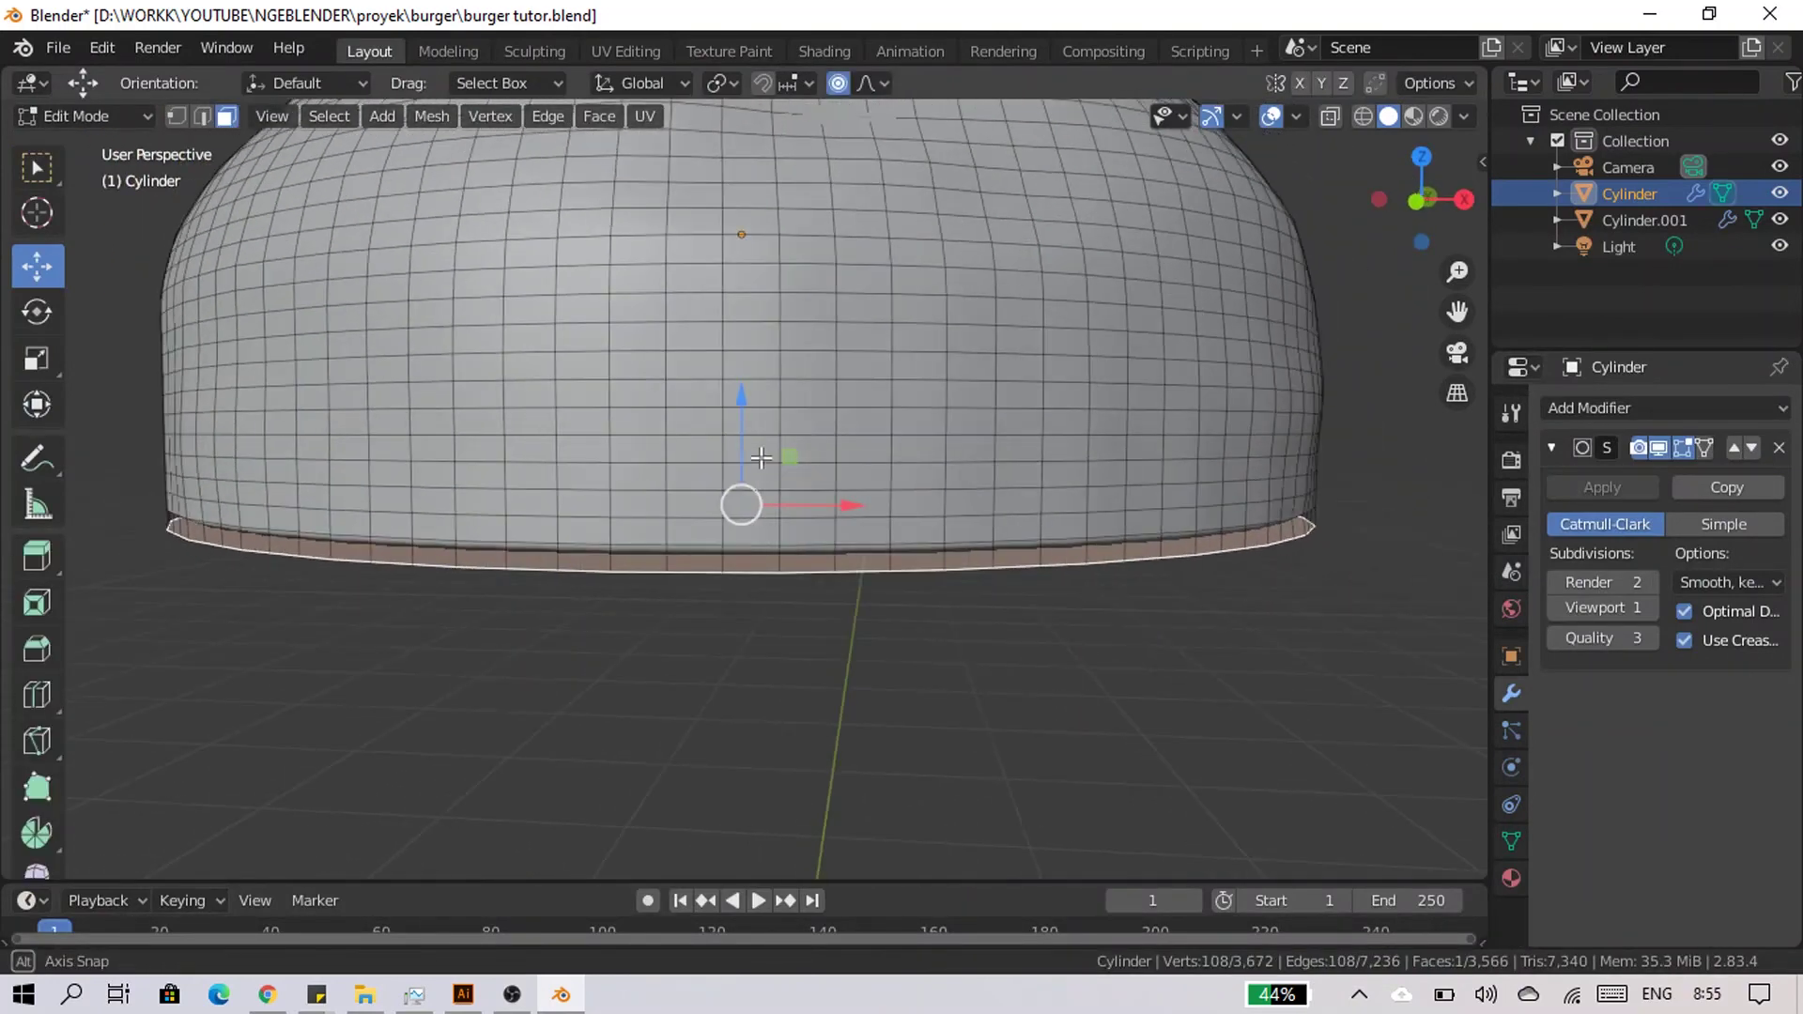
With Proportional Editing off, move the bottom face down along Z.
left_click_drag(742, 422, 753, 471)
key("Escape")
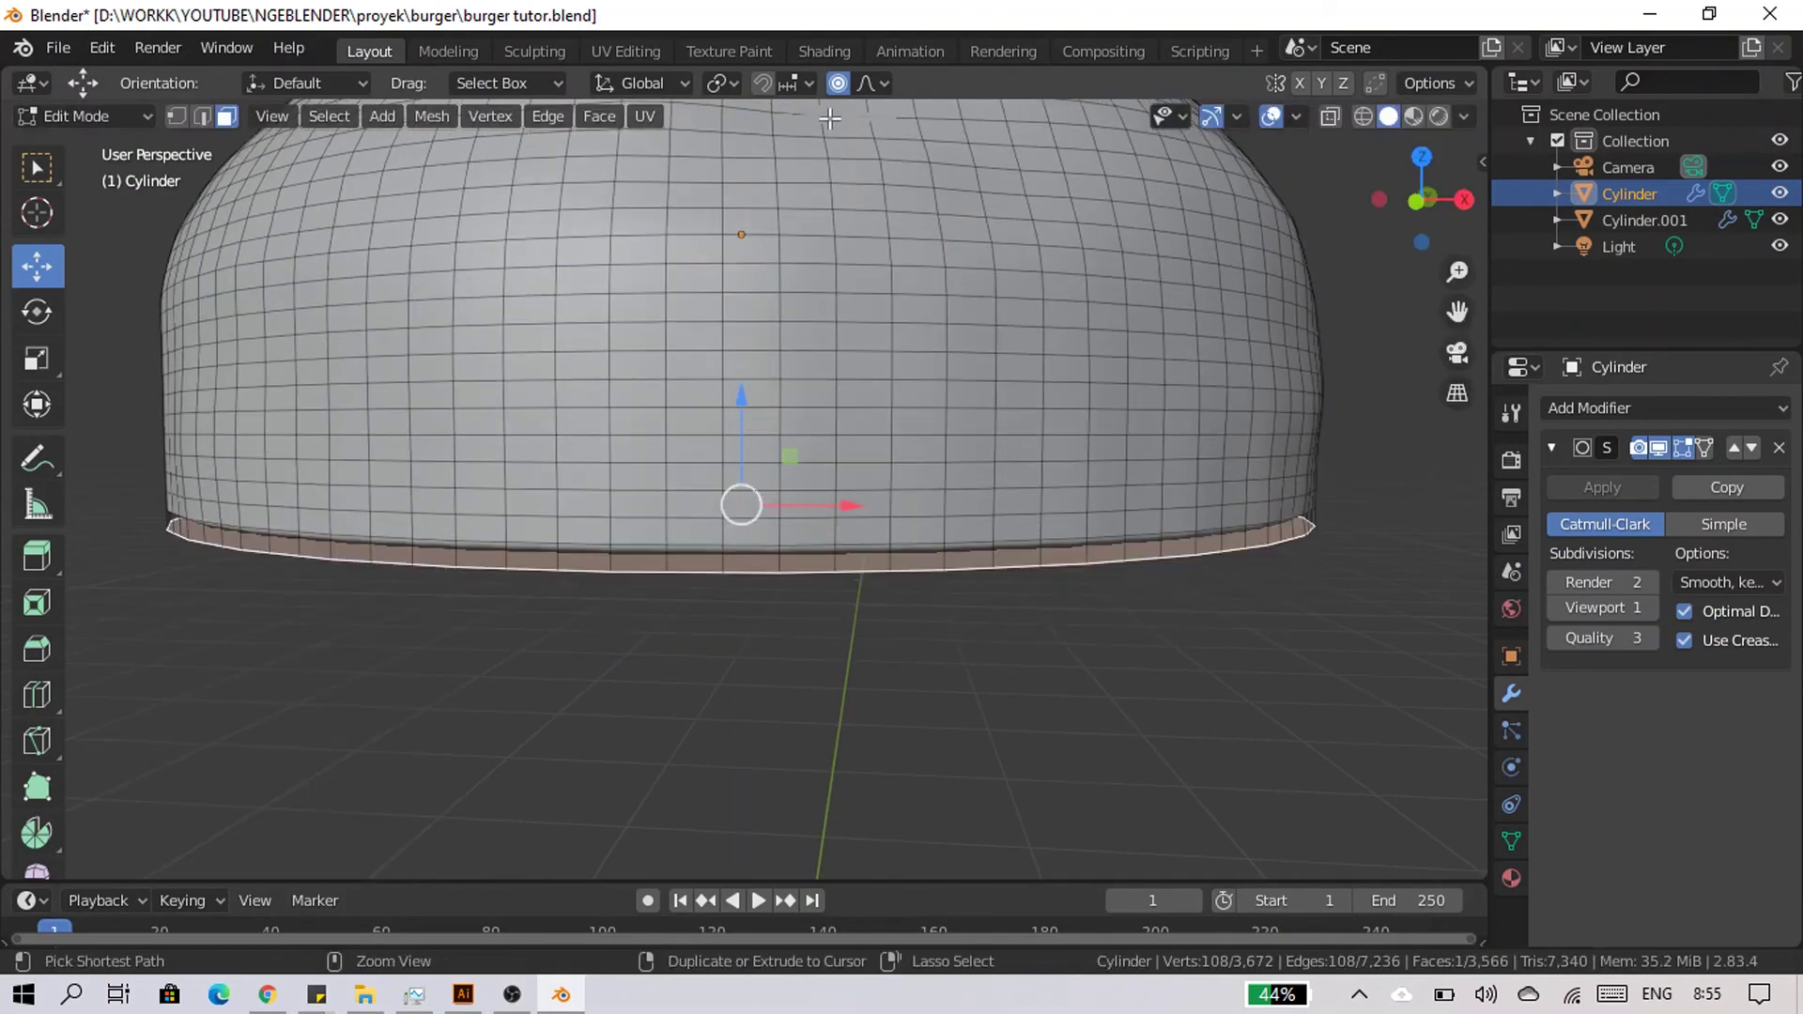
left_click(836, 83)
left_click_drag(740, 451, 761, 495)
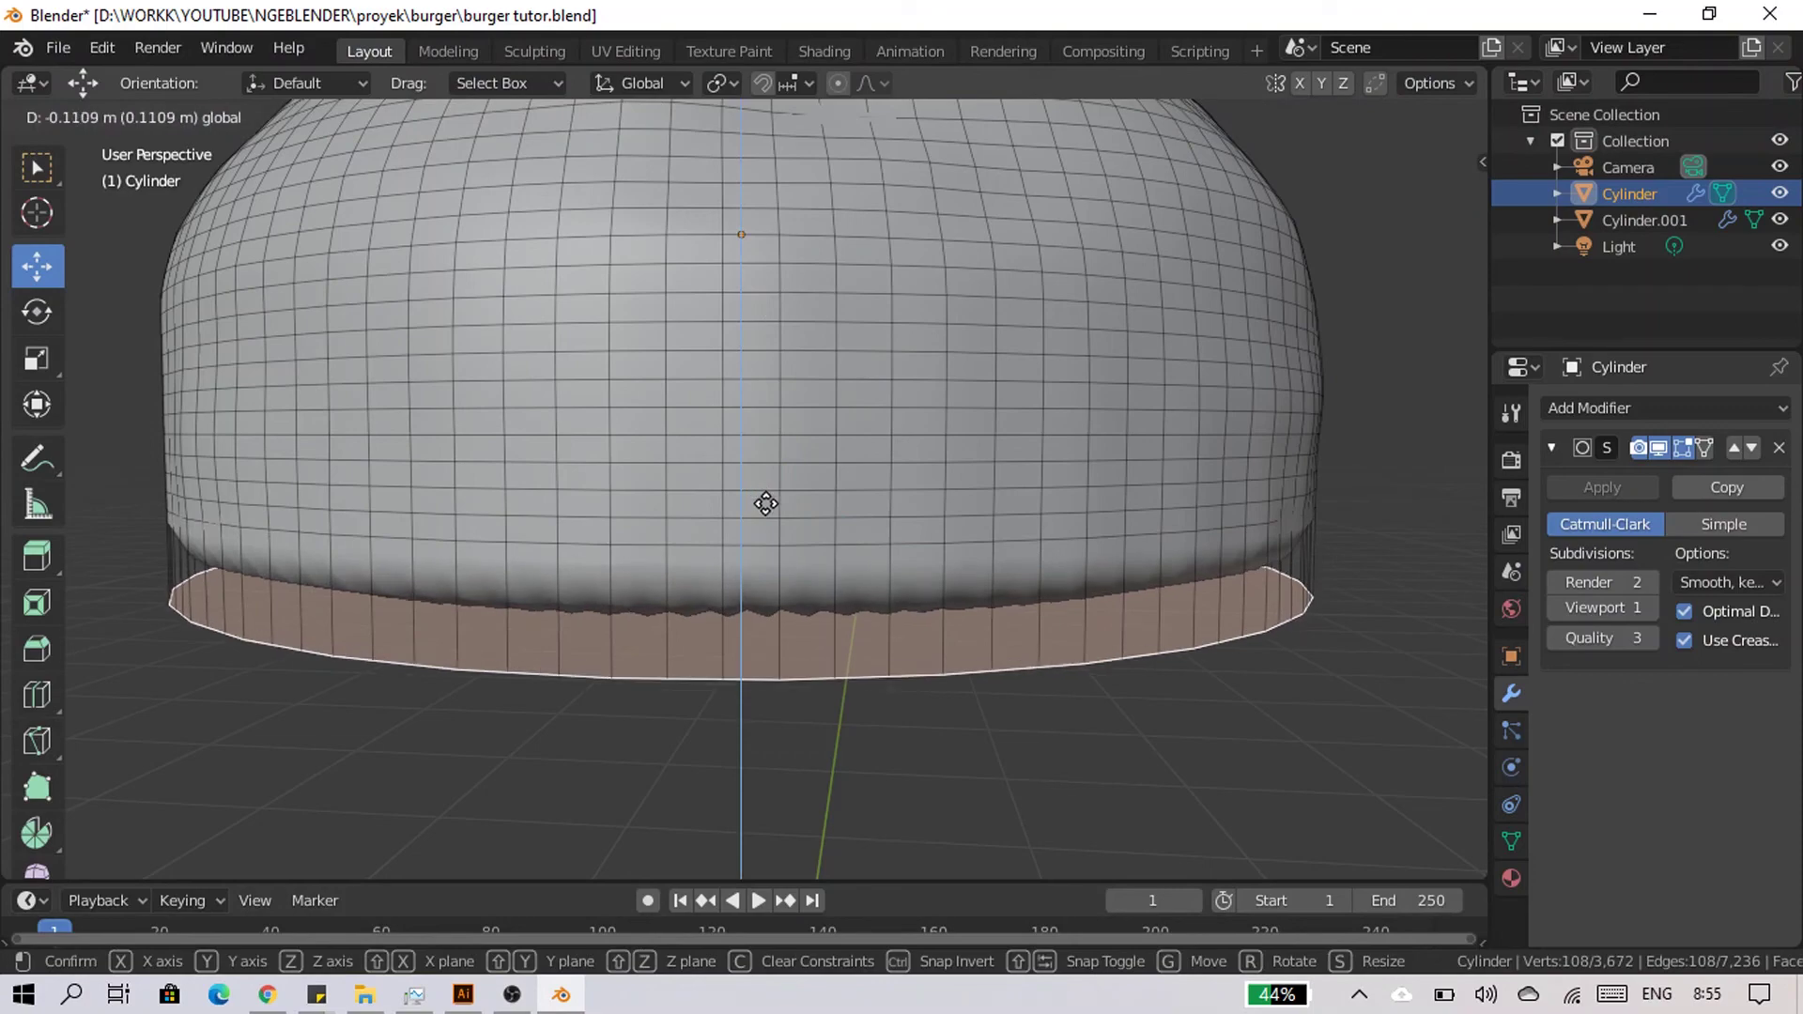
left_click_drag(761, 495, 765, 504)
Raise the bottom face slightly back up, then deselect it.
middle_click_drag(764, 503, 798, 579)
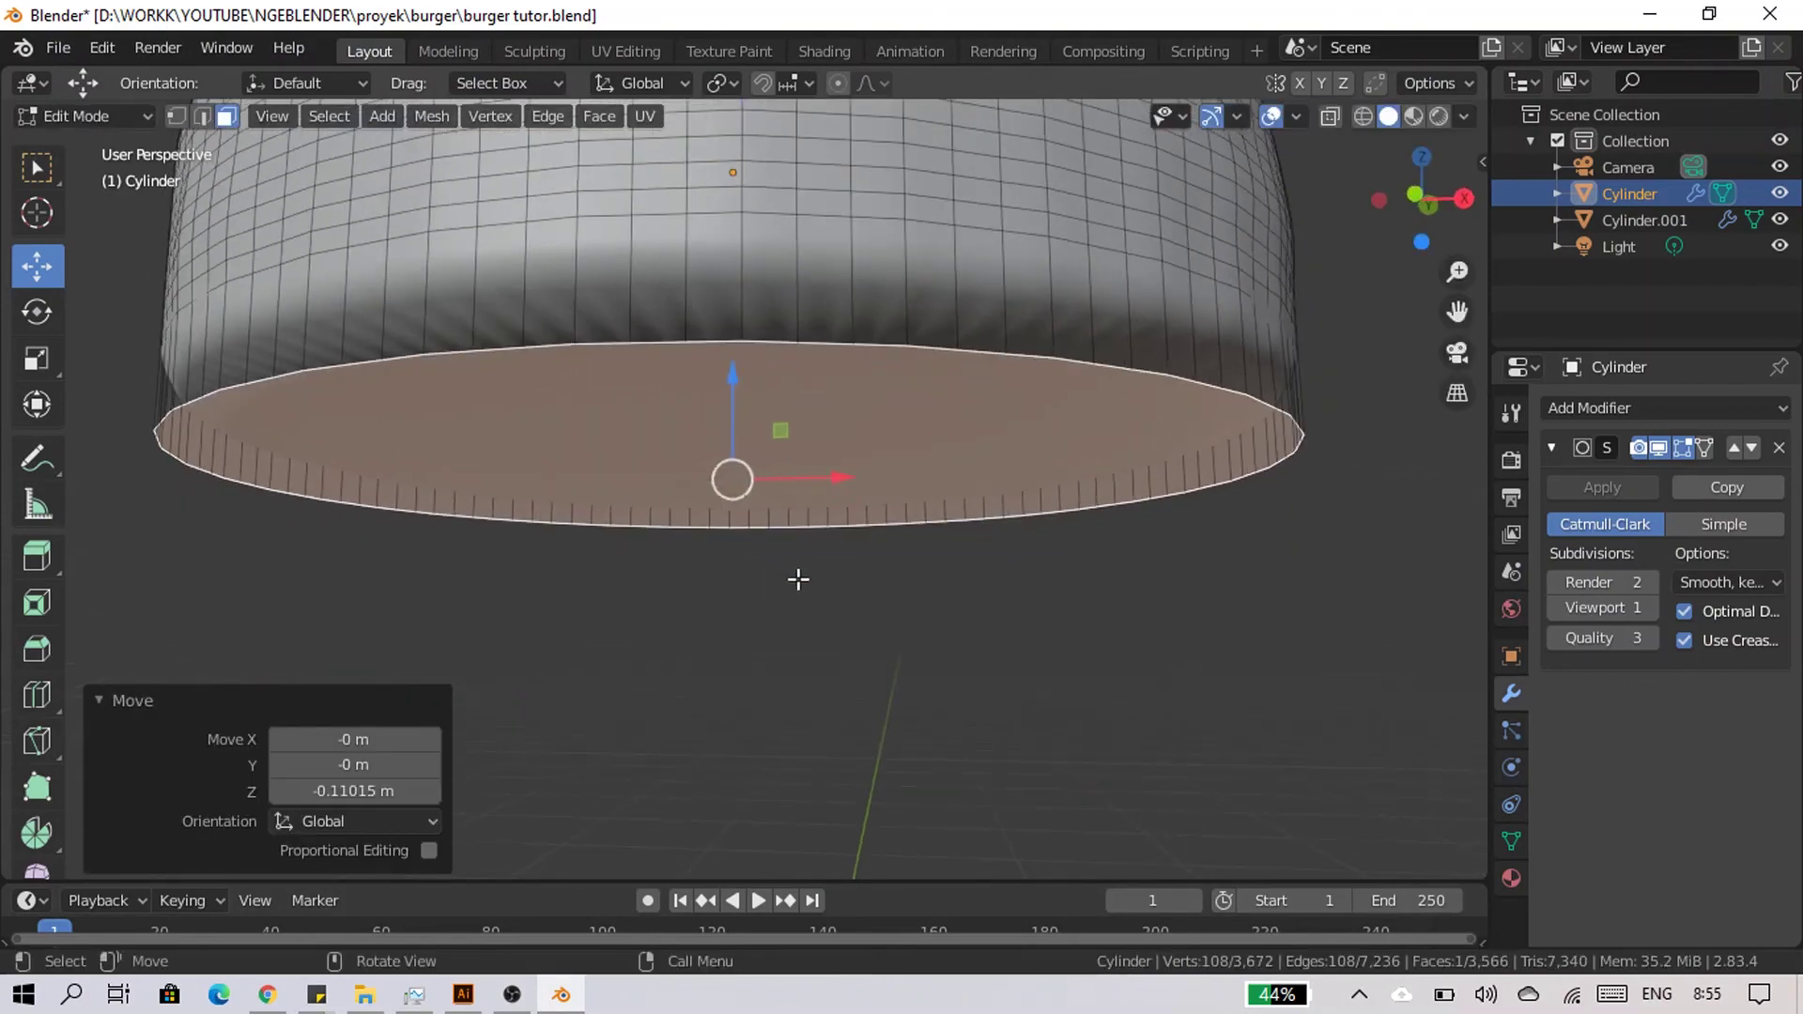
mouse_move(738, 405)
left_mouse_down()
mouse_move(724, 386)
mouse_move(660, 398)
left_mouse_up()
middle_click_drag(660, 399, 779, 460)
key("b")
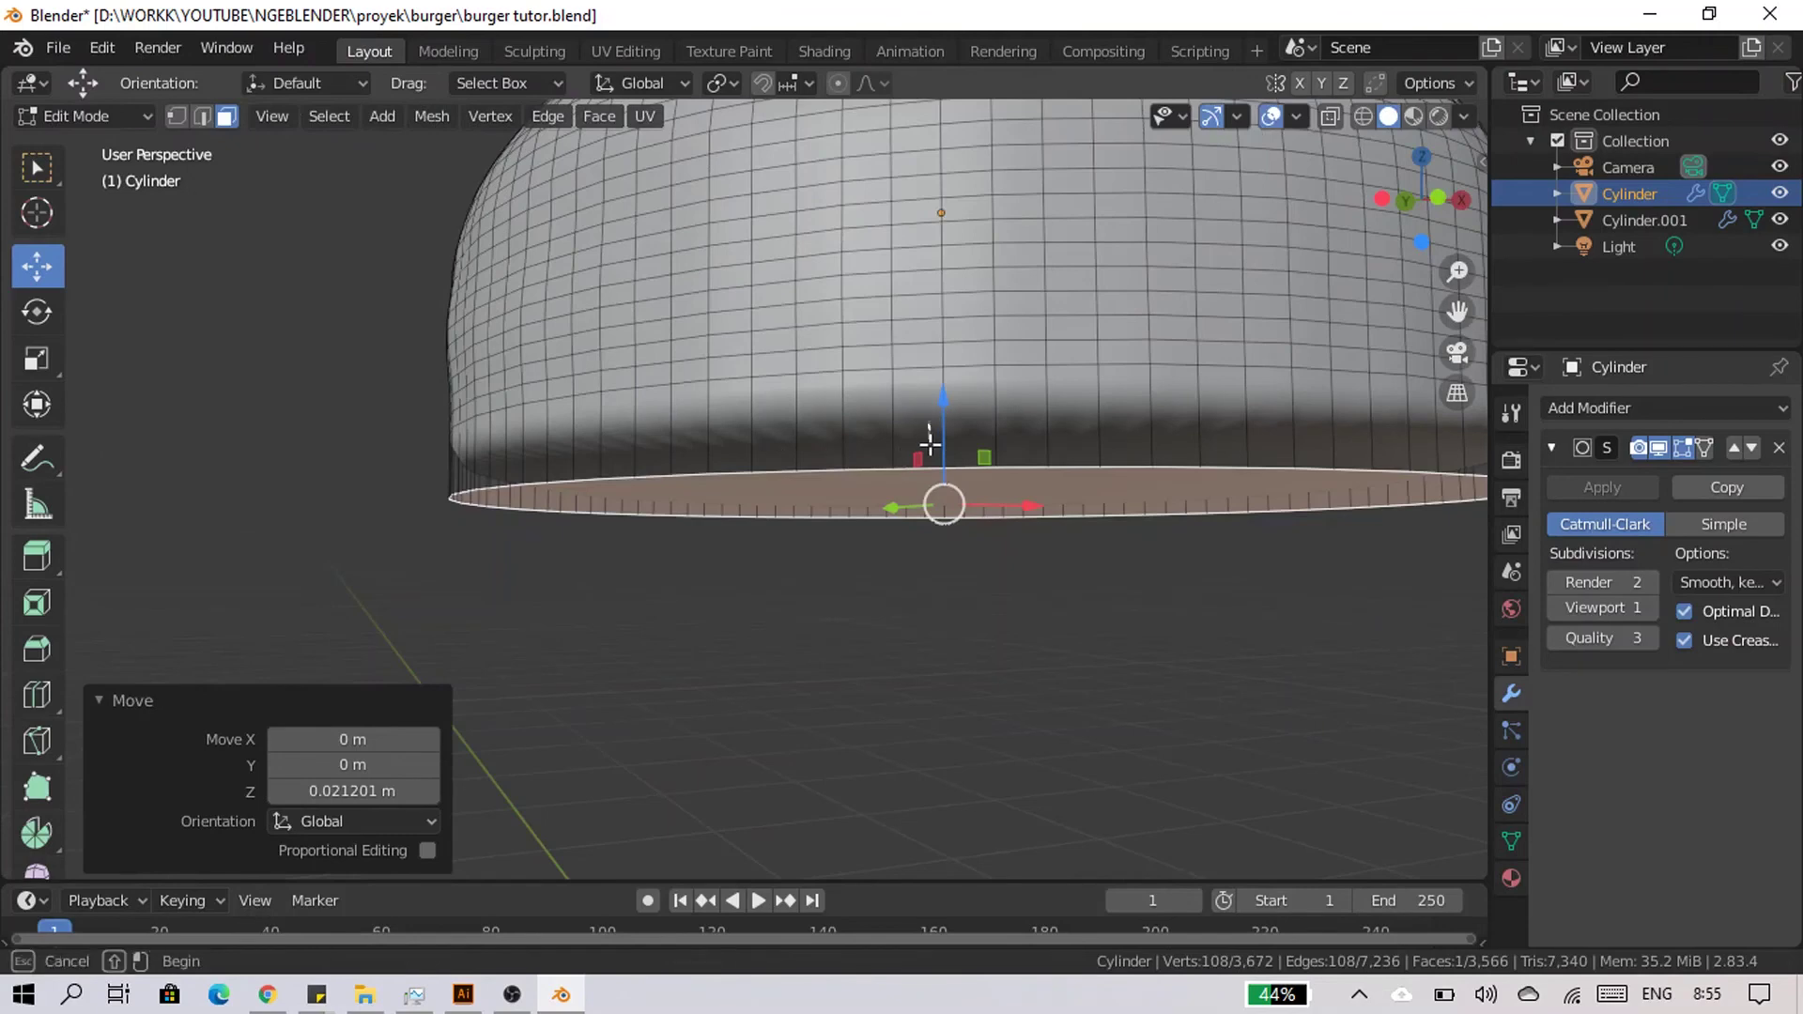
left_click(939, 416)
Inspect the top bun's bottom cap in Edit Mode, then select the flat bottom bun Cylinder.001.
key("Tab")
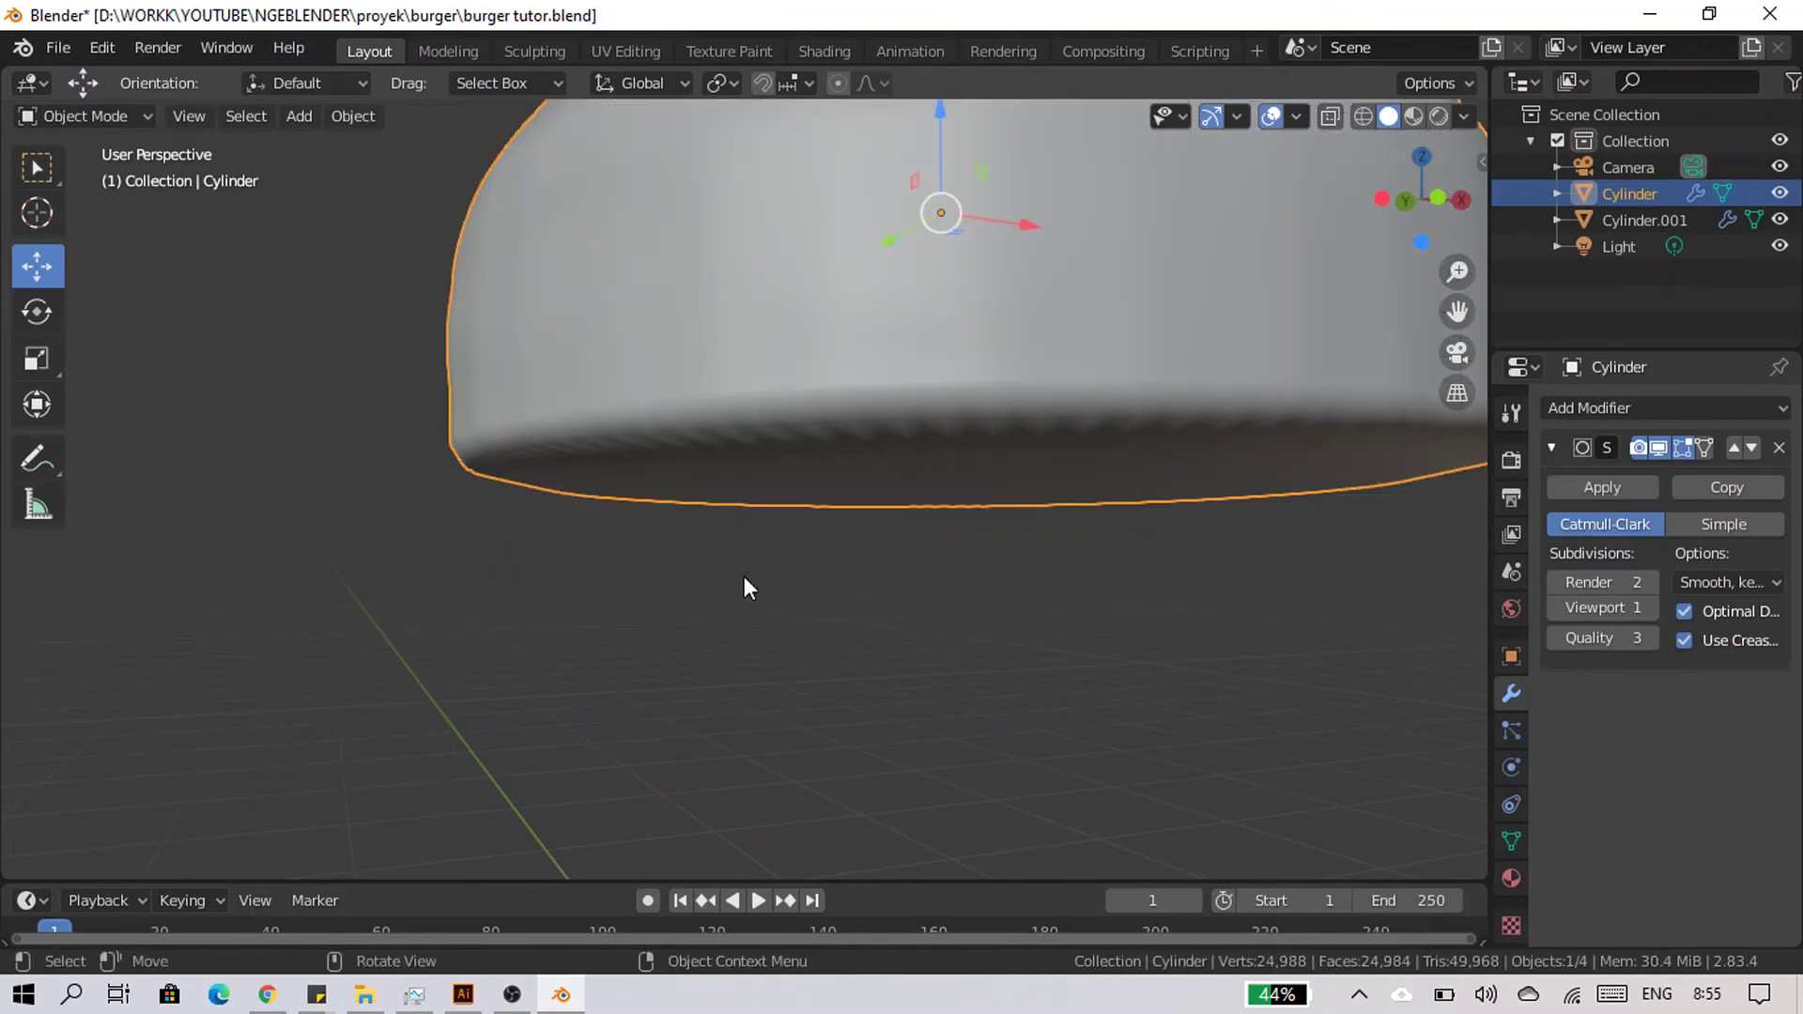
scroll(744, 576, "down", 3)
mouse_move(803, 552)
middle_mouse_down()
mouse_move(695, 622)
mouse_move(578, 515)
middle_mouse_up()
key("Tab")
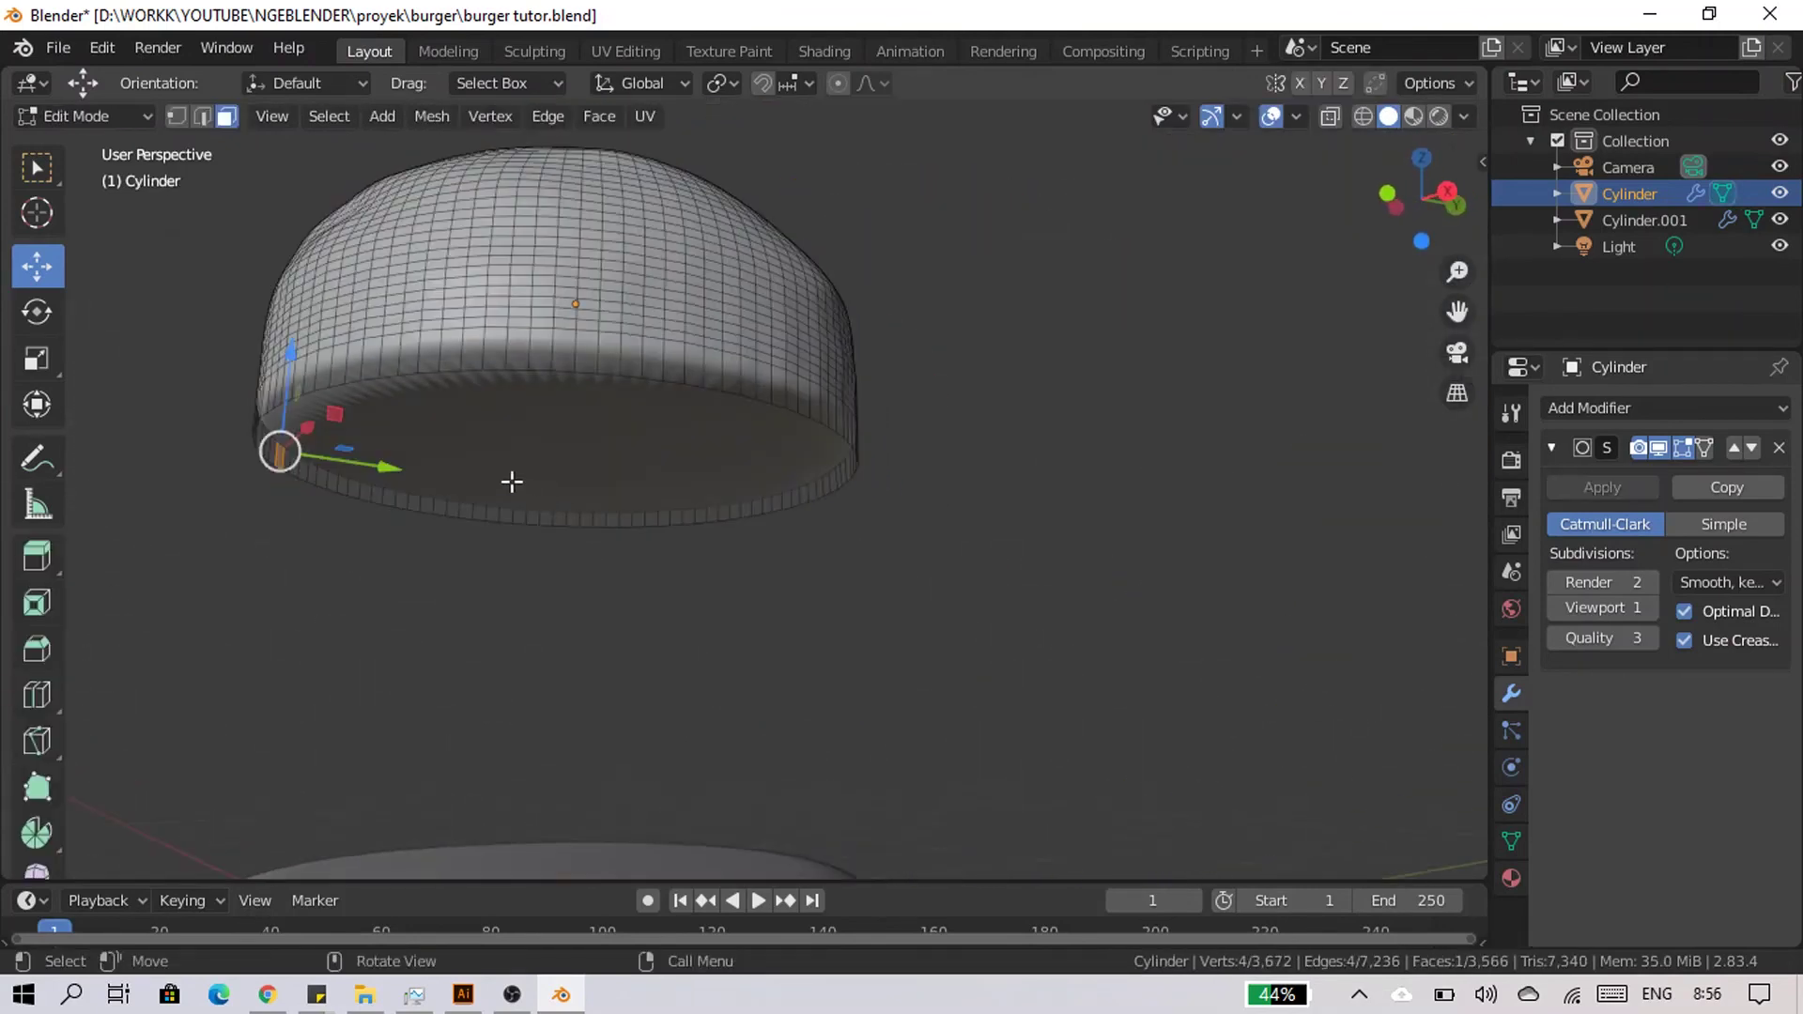
mouse_move(354, 371)
middle_mouse_down()
mouse_move(487, 495)
mouse_move(585, 484)
mouse_move(601, 521)
mouse_move(836, 612)
mouse_move(615, 544)
mouse_move(571, 253)
mouse_move(819, 573)
middle_mouse_up()
left_click(585, 485)
key("Tab")
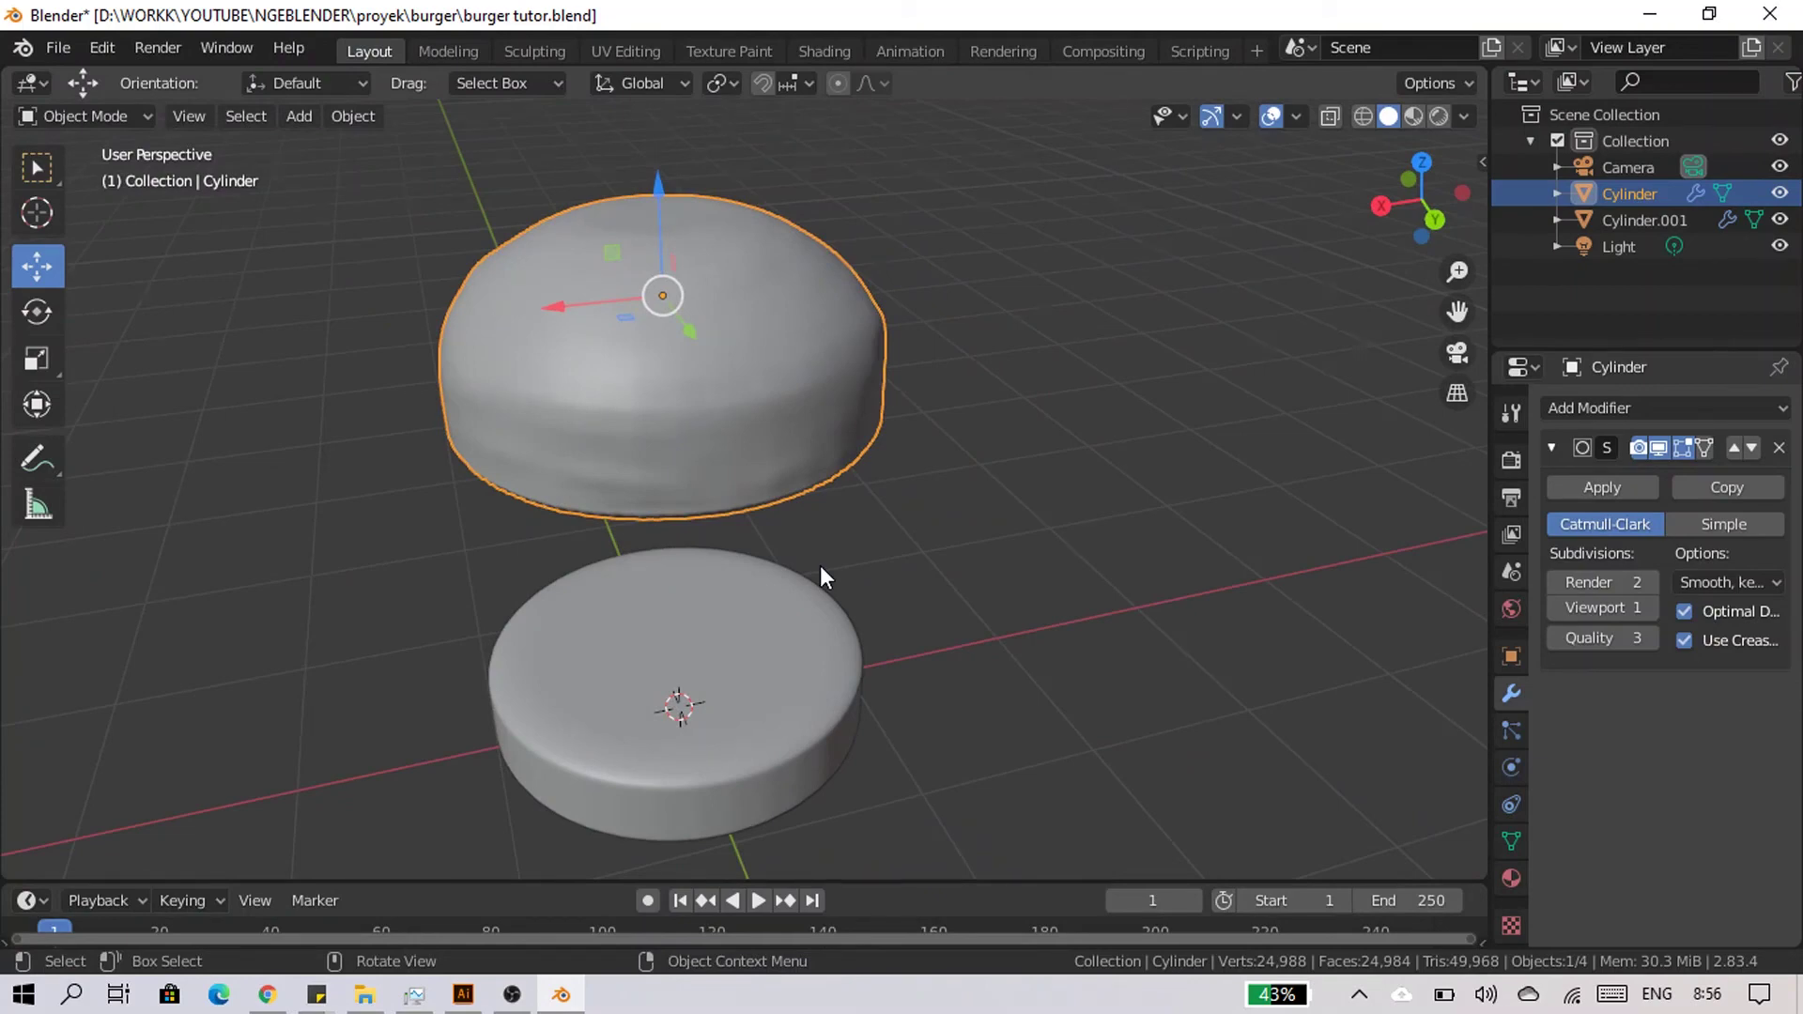
left_click(820, 648)
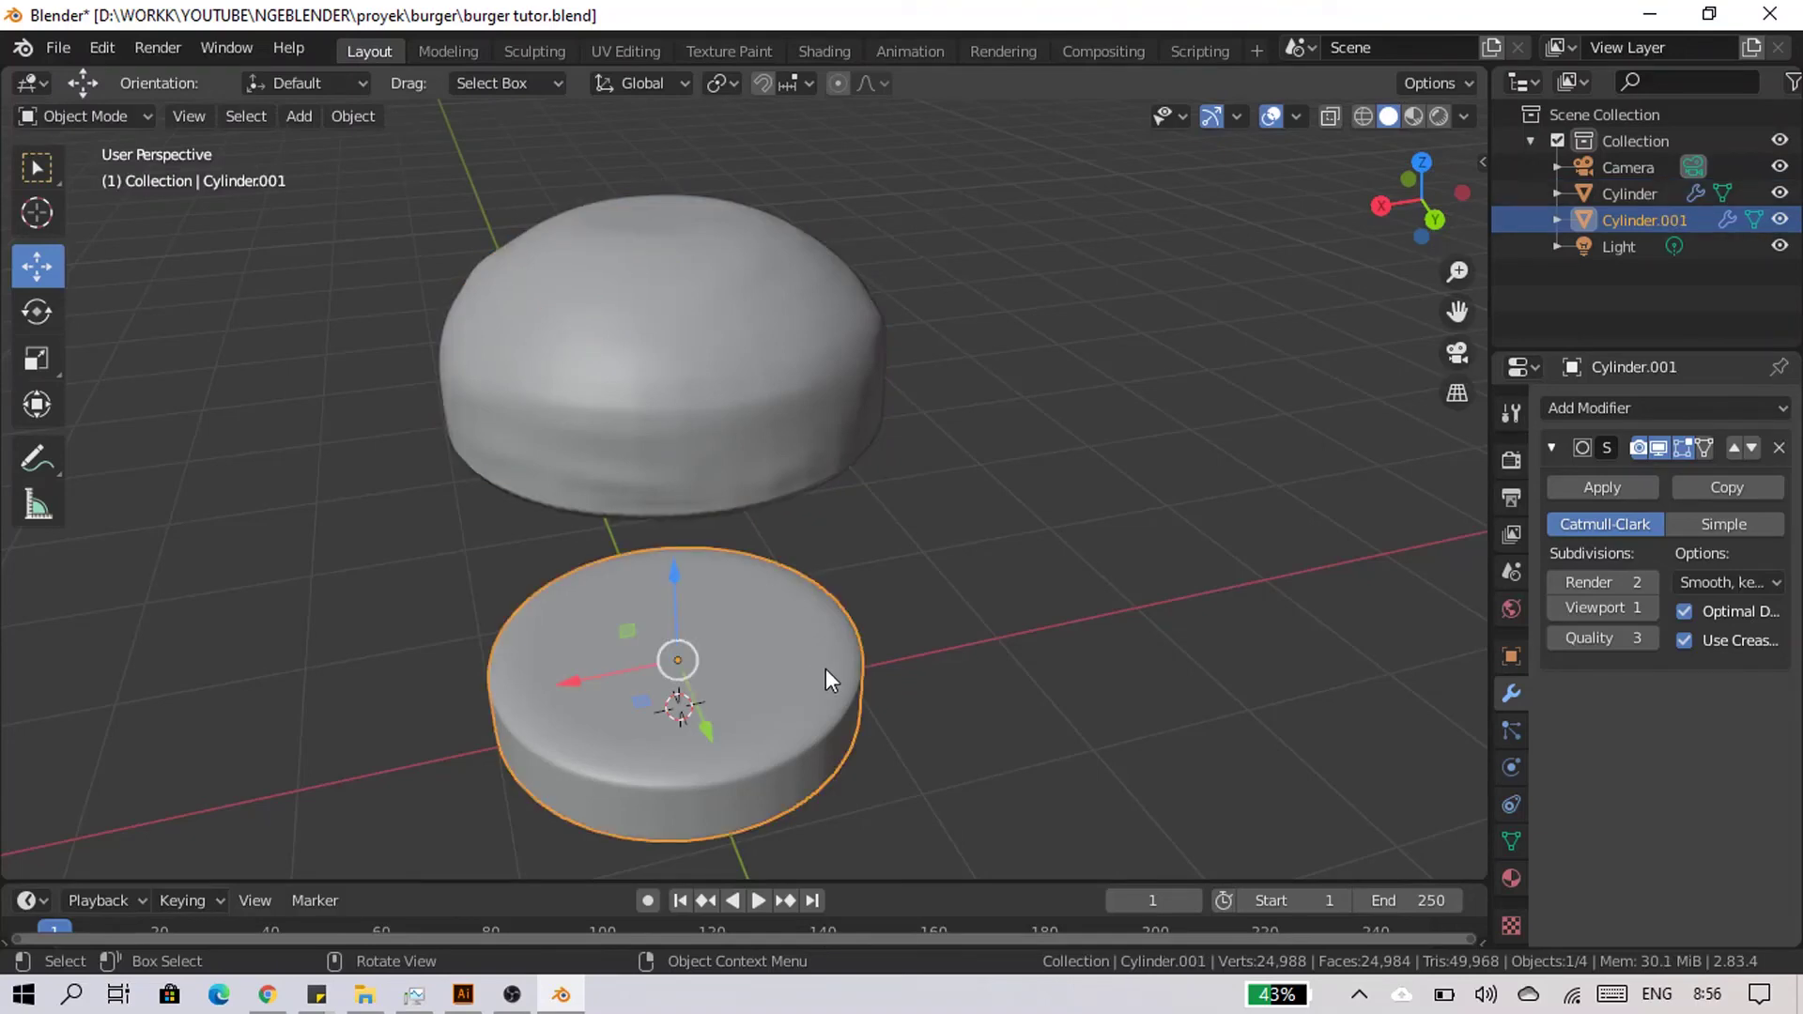
Soften the bottom bun's rim with the Smooth brush in the Sculpting workspace.
left_click(533, 58)
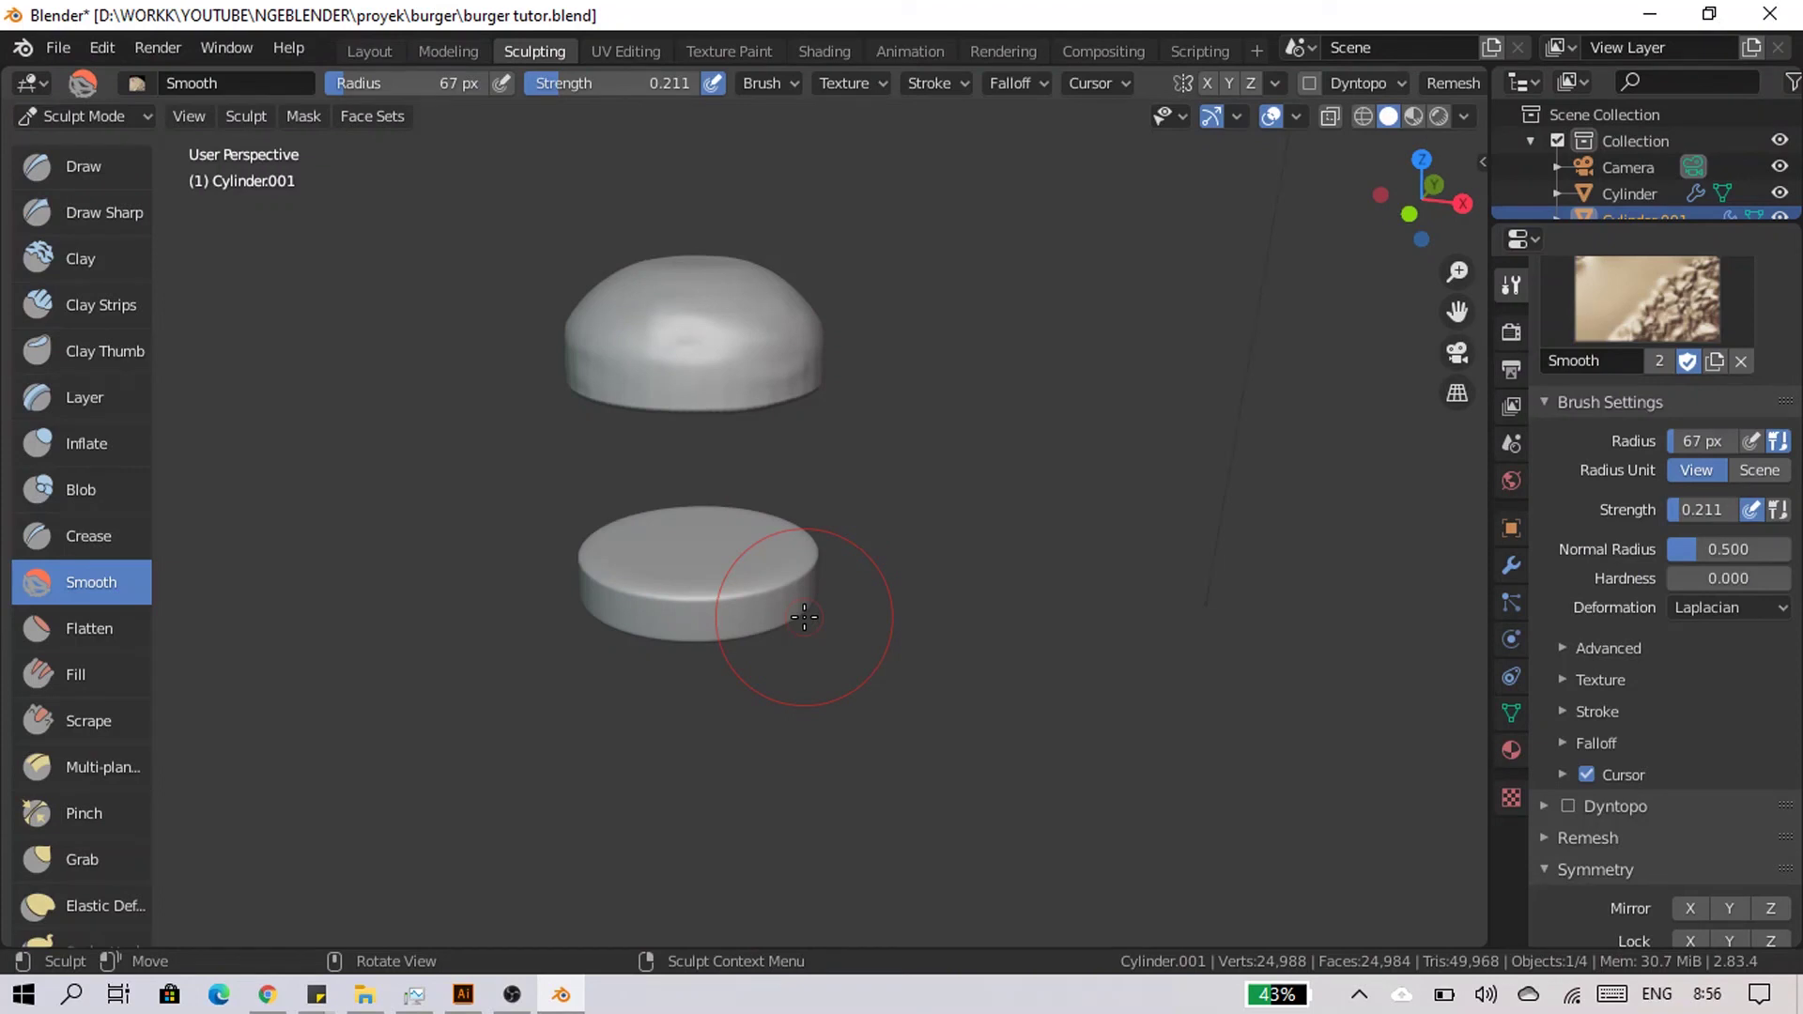
scroll(805, 617, "up", 2)
scroll(805, 617, "up", 1)
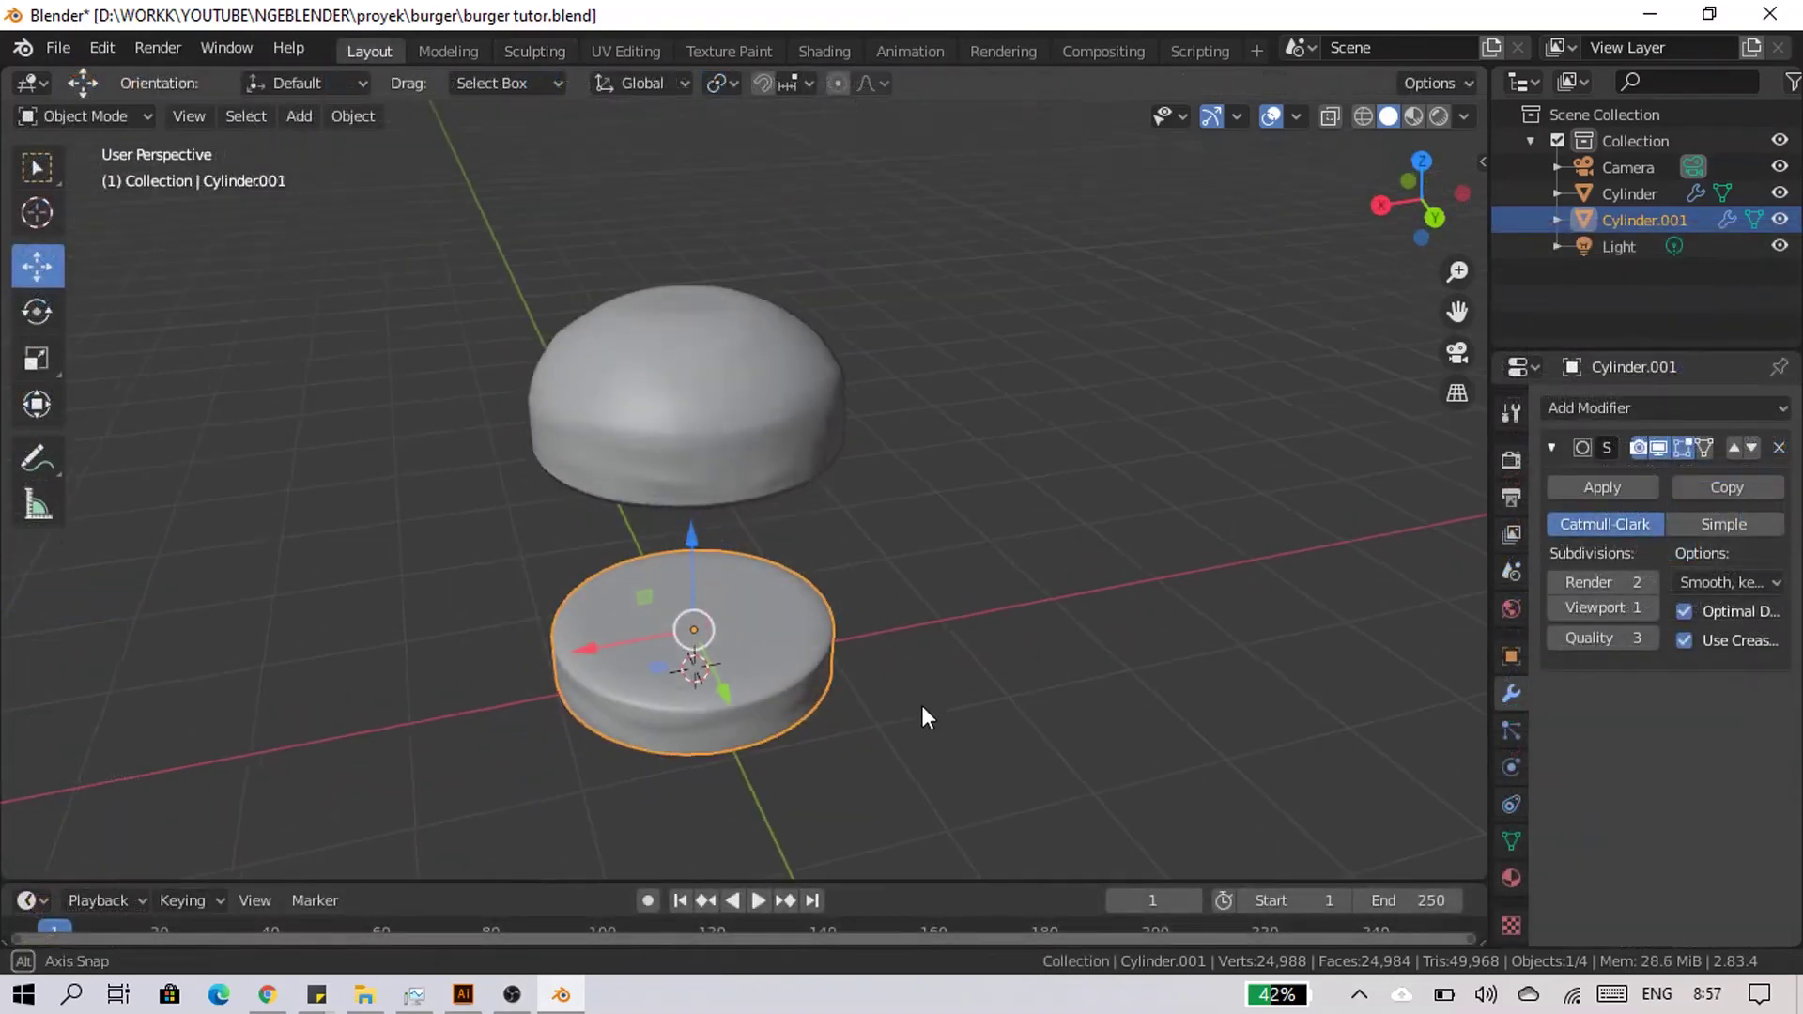
Deselect everything so both buns are shown together in Object Mode.
left_click(882, 587)
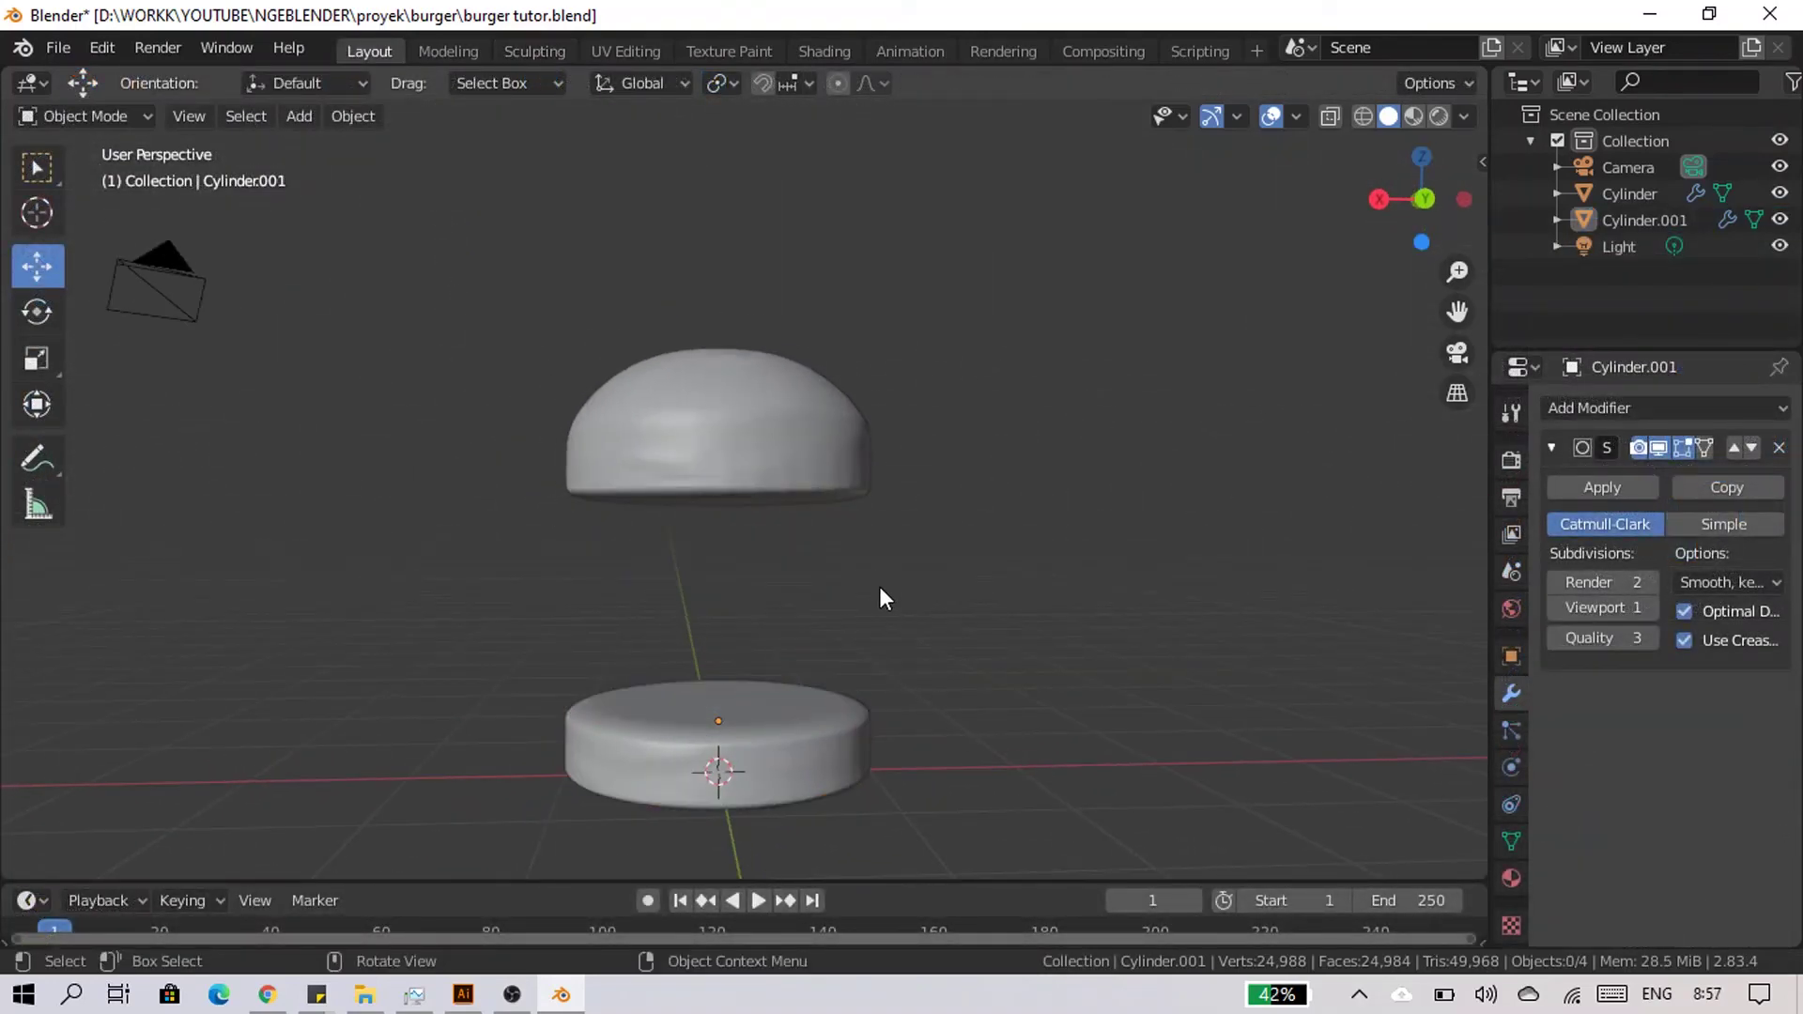